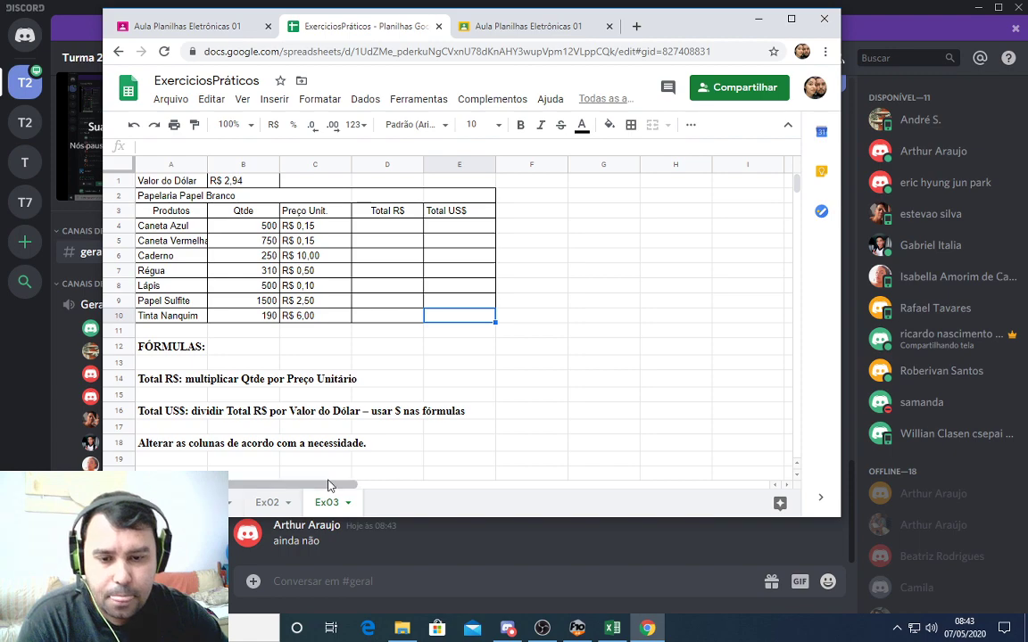
# Look through the Ex02 and Ex03 exercise sheets and return to the Ex01 sheet
pyautogui.click(268, 505)
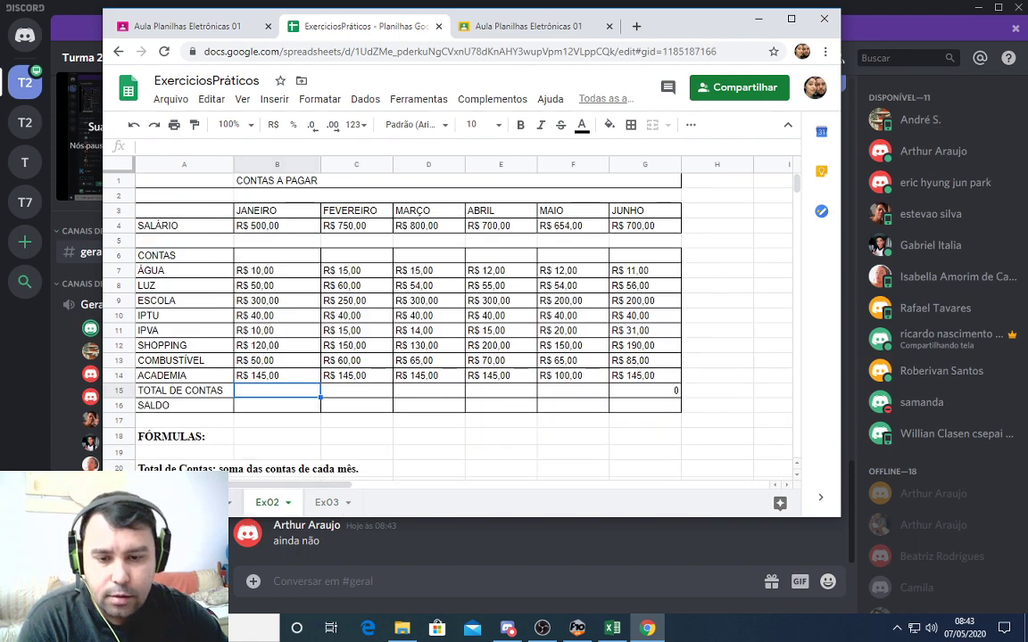
pyautogui.click(217, 506)
pyautogui.click(266, 506)
pyautogui.click(327, 505)
pyautogui.click(266, 506)
pyautogui.click(239, 506)
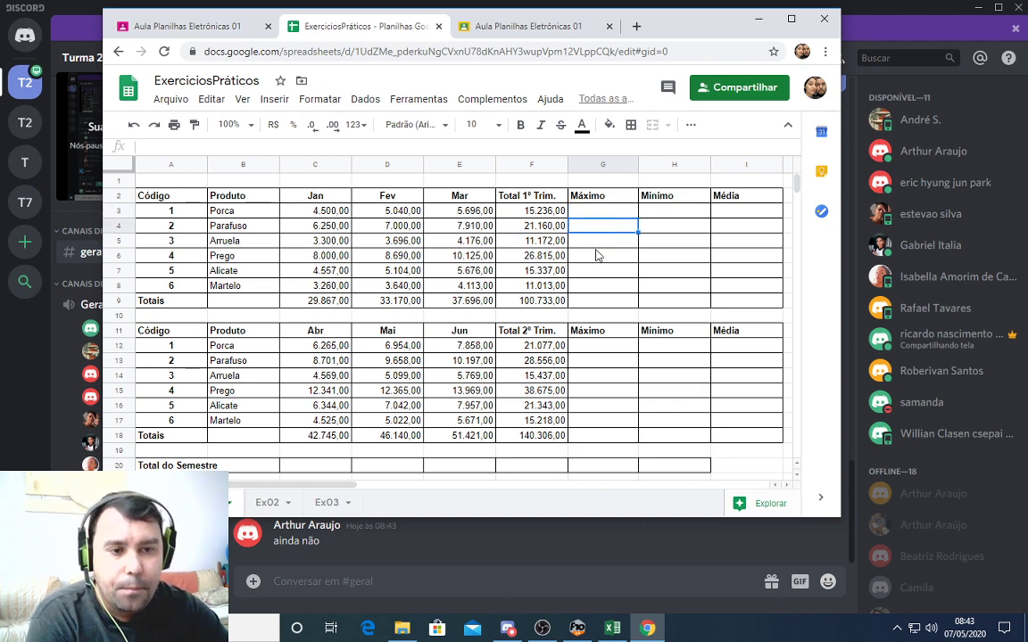
# Read the 1ª Tabela formula instructions below the Ex01 tables, from the quarter total to Máximo, Mínimo and Média
pyautogui.click(603, 301)
pyautogui.click(598, 213)
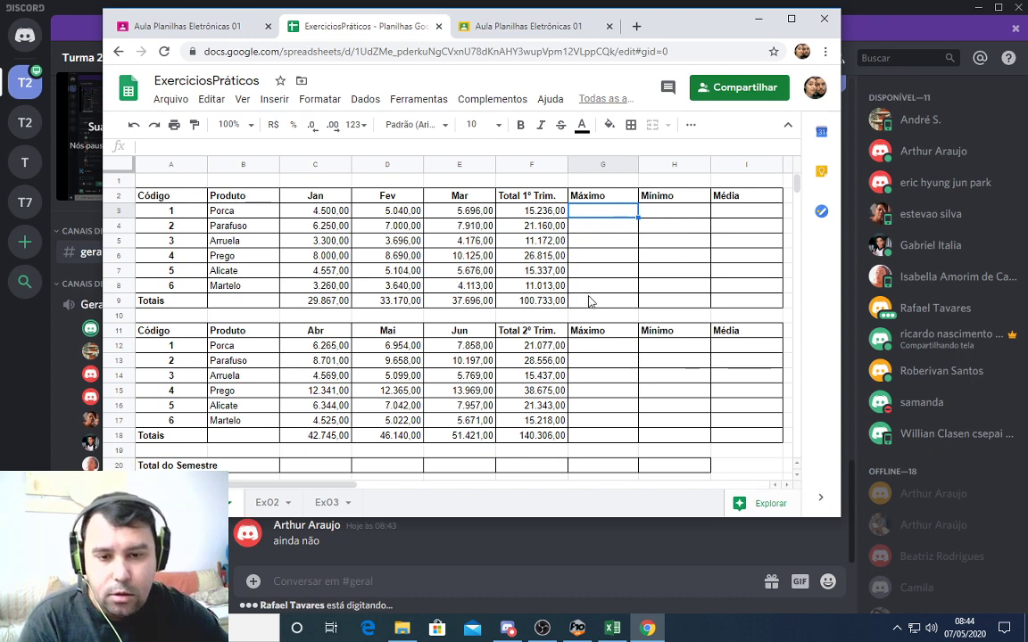
pyautogui.scroll(-1, 420, 300)
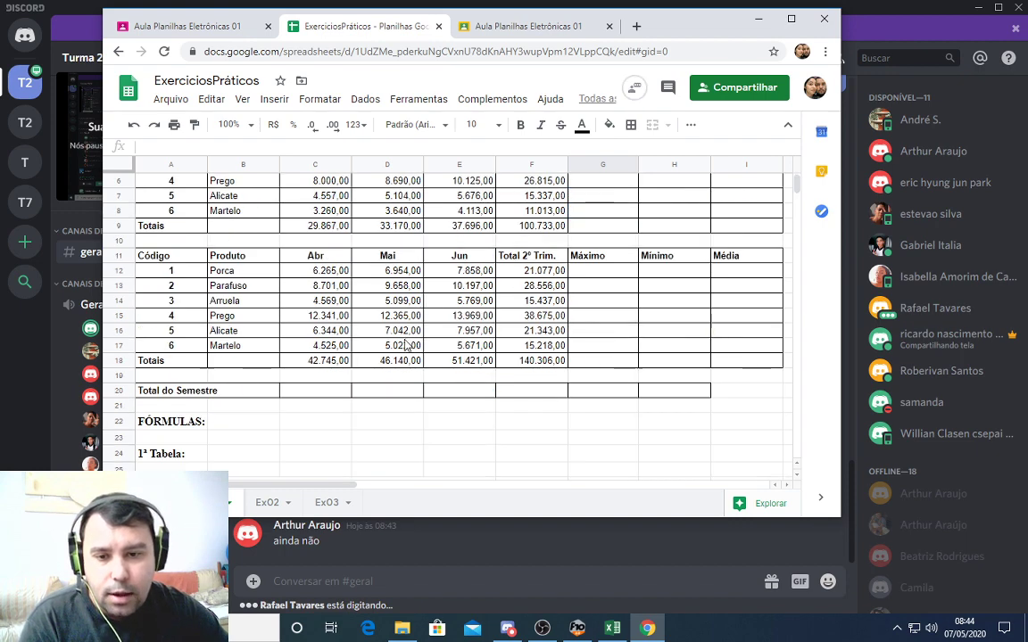
pyautogui.scroll(-3, 405, 343)
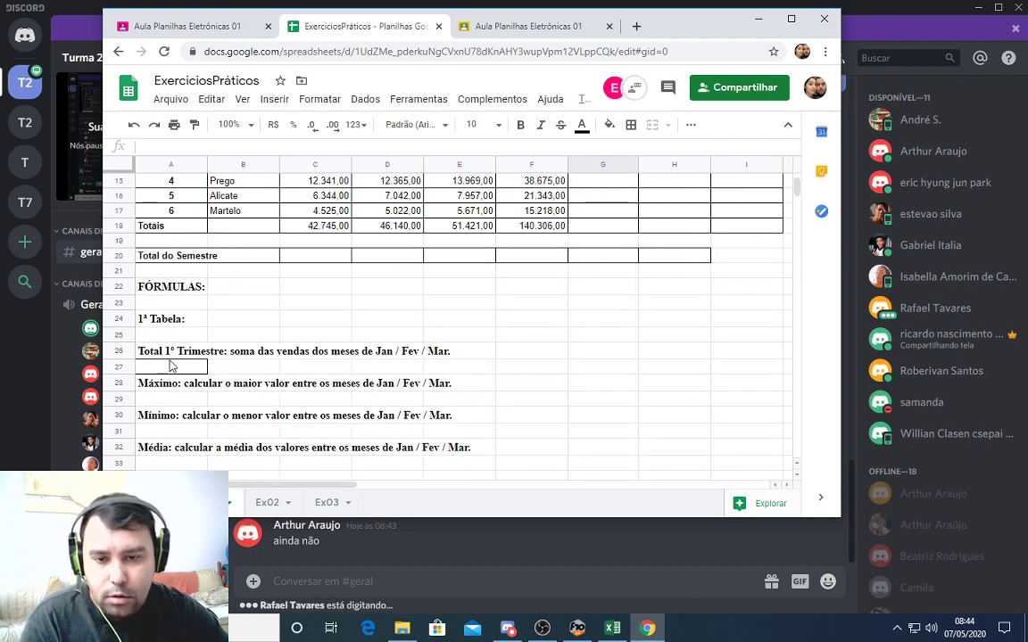
pyautogui.click(173, 352)
pyautogui.click(175, 386)
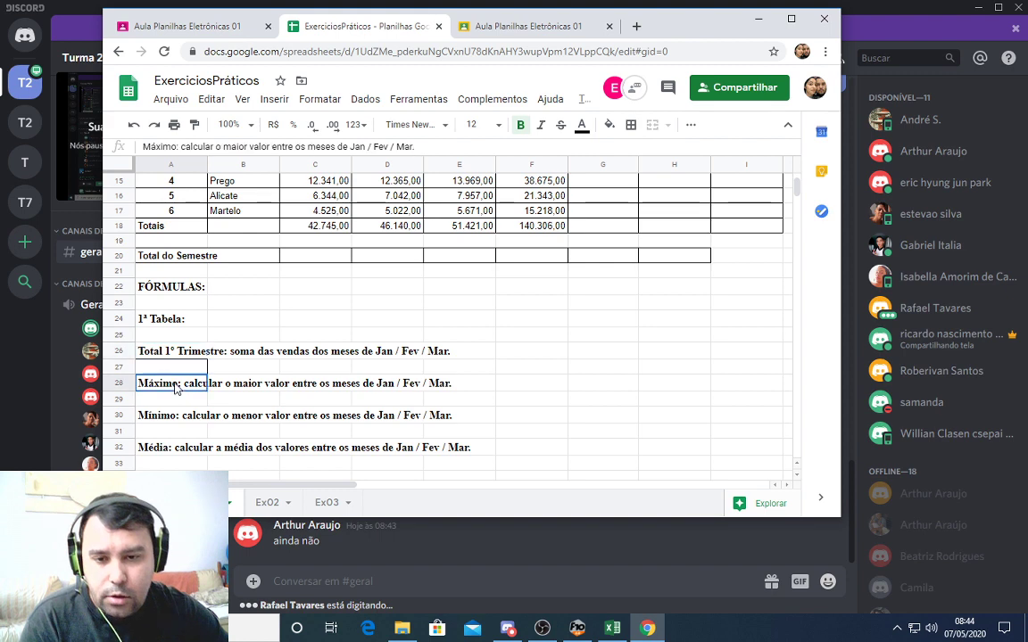
pyautogui.scroll(-2, 176, 386)
pyautogui.click(165, 342)
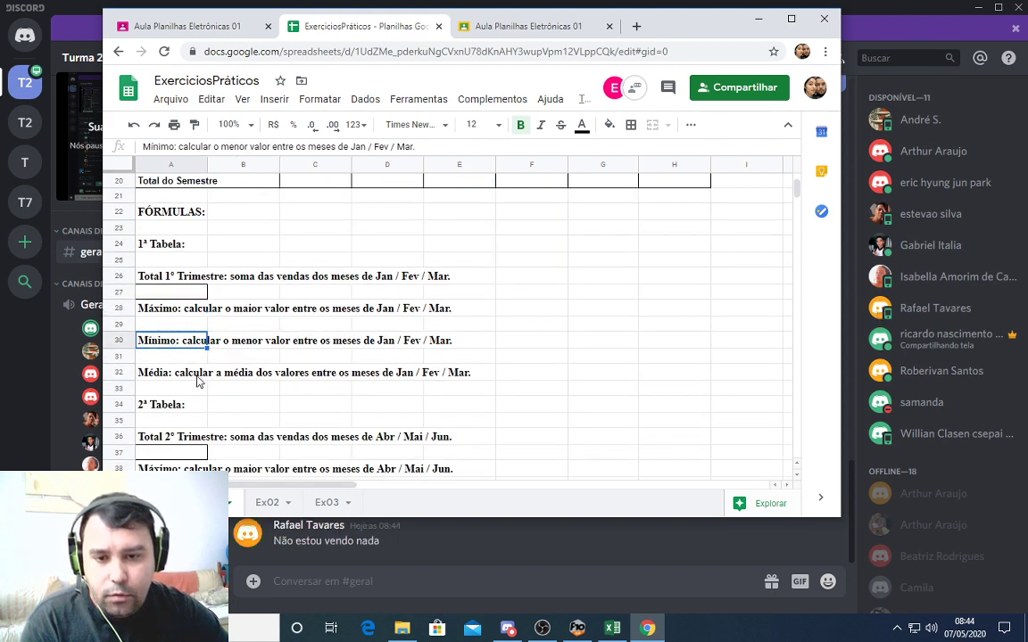
pyautogui.click(175, 379)
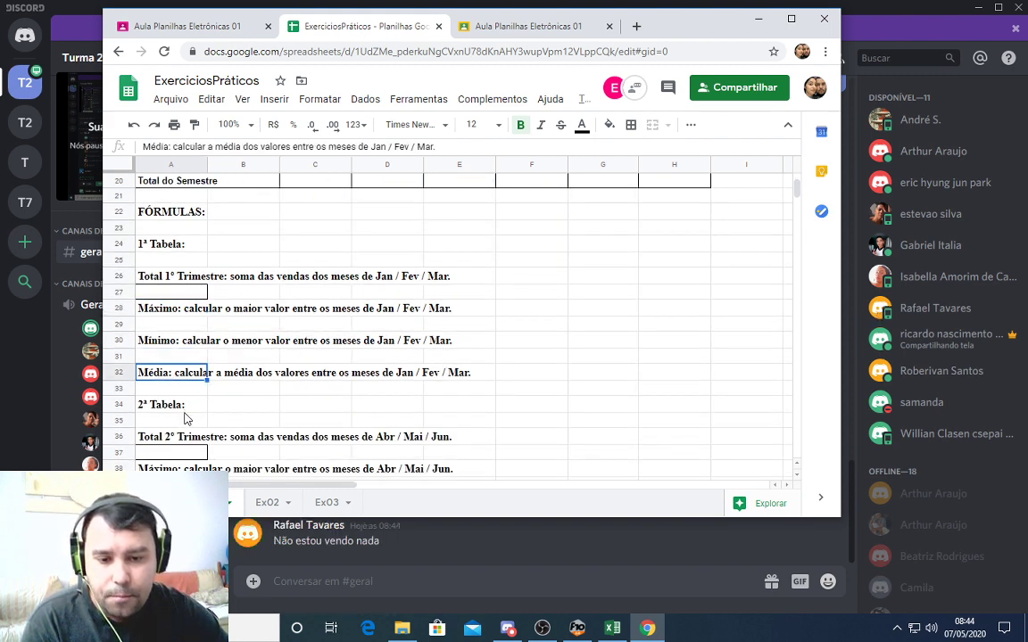
# Read the 2ª Tabela, Totais and Total do Semestre formula instructions, and return to the start of the sheet
pyautogui.scroll(-1, 187, 419)
pyautogui.scroll(-1, 186, 419)
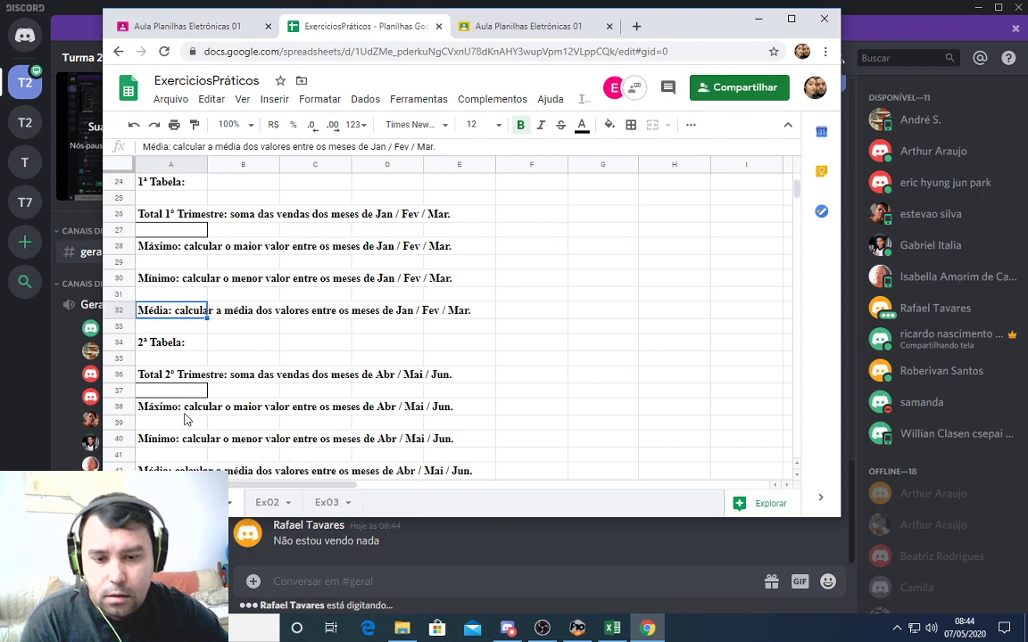
pyautogui.click(160, 407)
pyautogui.click(167, 378)
pyautogui.click(162, 410)
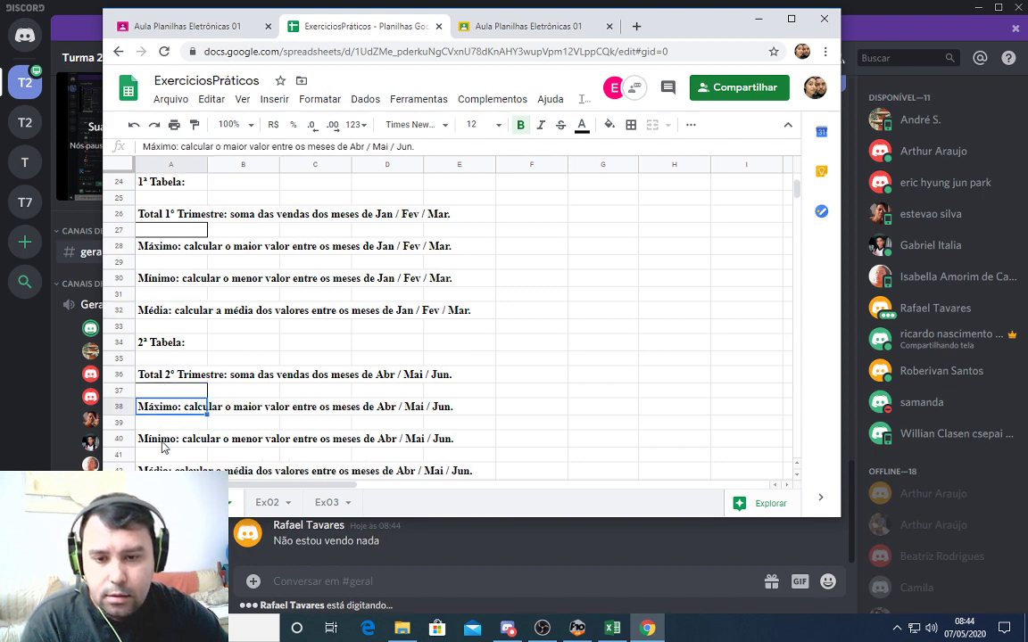
pyautogui.click(163, 440)
pyautogui.click(174, 468)
pyautogui.scroll(-2, 177, 462)
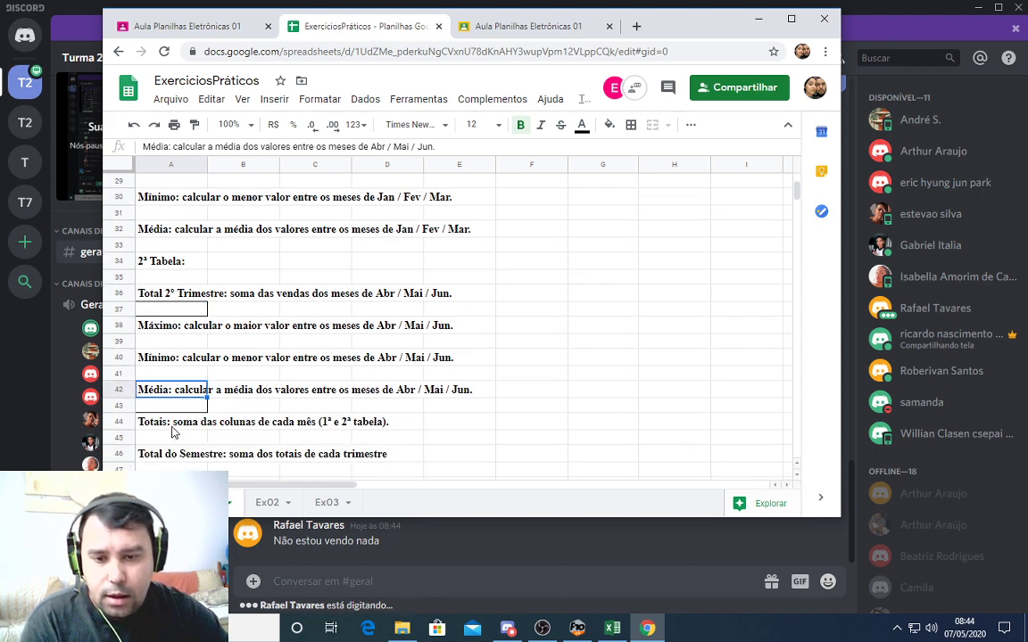
pyautogui.click(173, 424)
pyautogui.click(172, 453)
pyautogui.click(172, 426)
pyautogui.click(169, 390)
pyautogui.scroll(2, 174, 381)
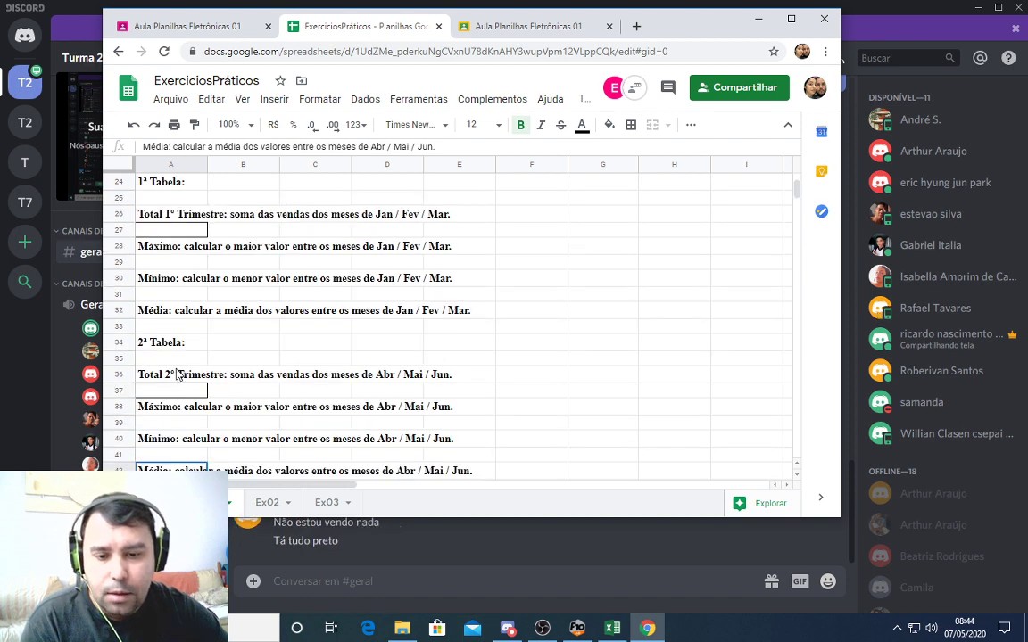
pyautogui.scroll(9, 177, 376)
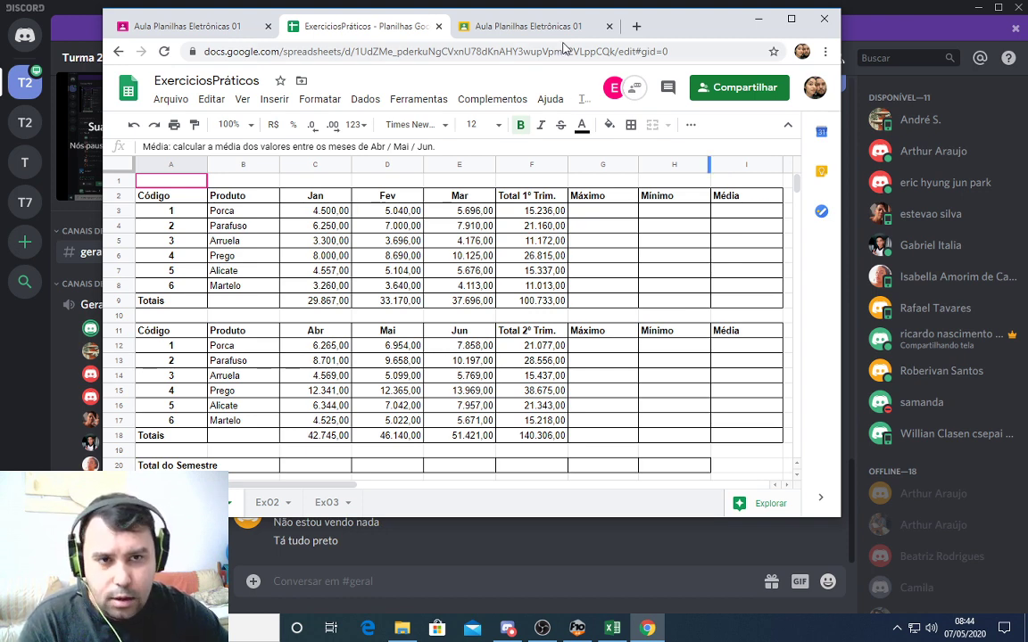
# Restart the Discord live stream sharing the ExerciciosPráticos spreadsheet window, and switch back to the spreadsheet in Chrome
pyautogui.moveTo(671, 25); pyautogui.dragTo(707, 27)
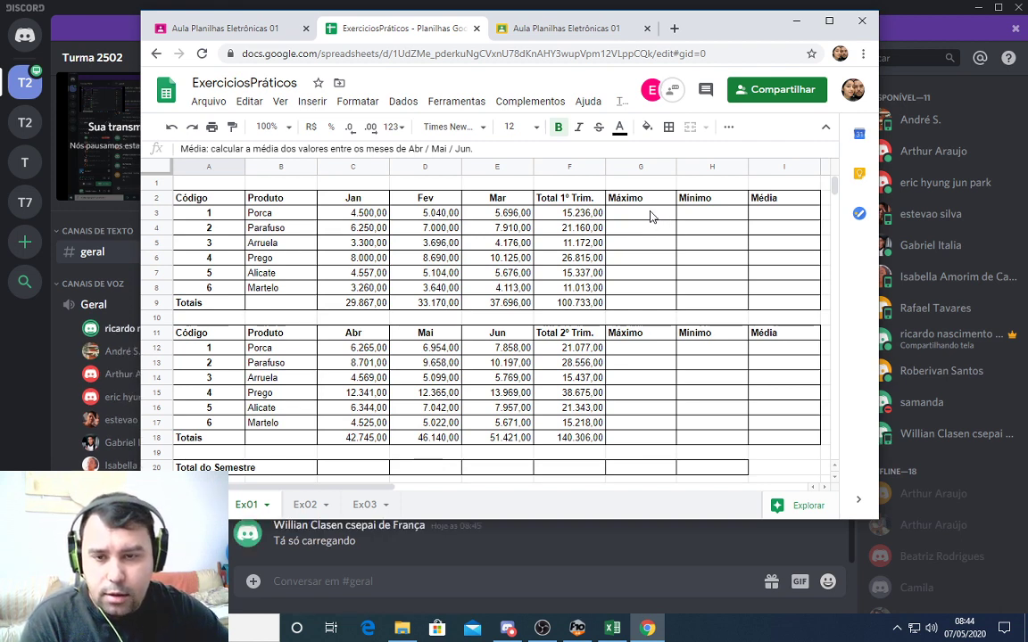
pyautogui.click(650, 212)
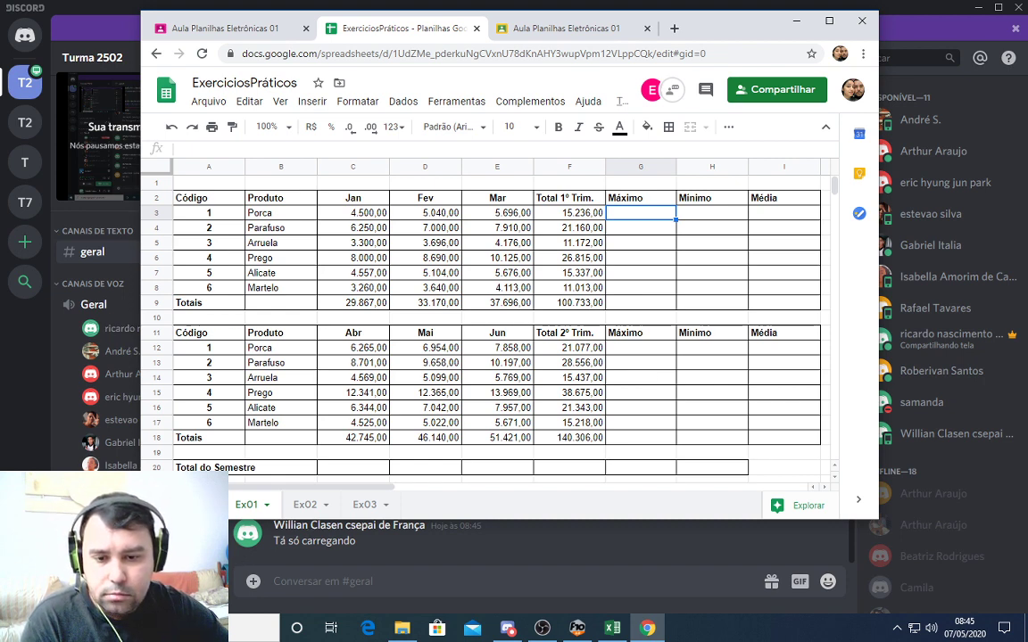
pyautogui.click(195, 537)
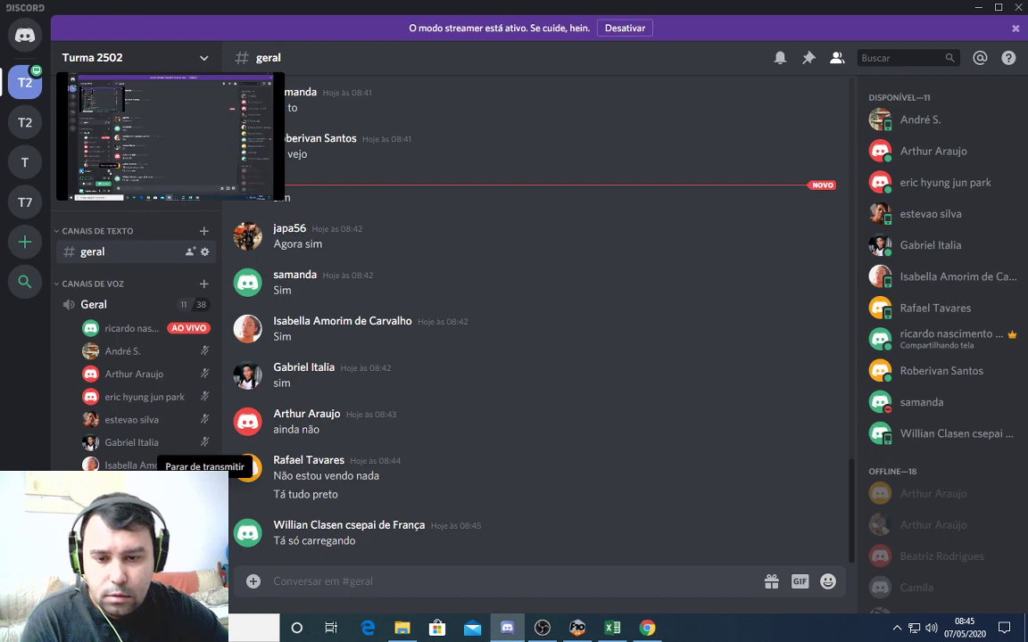
pyautogui.click(205, 500)
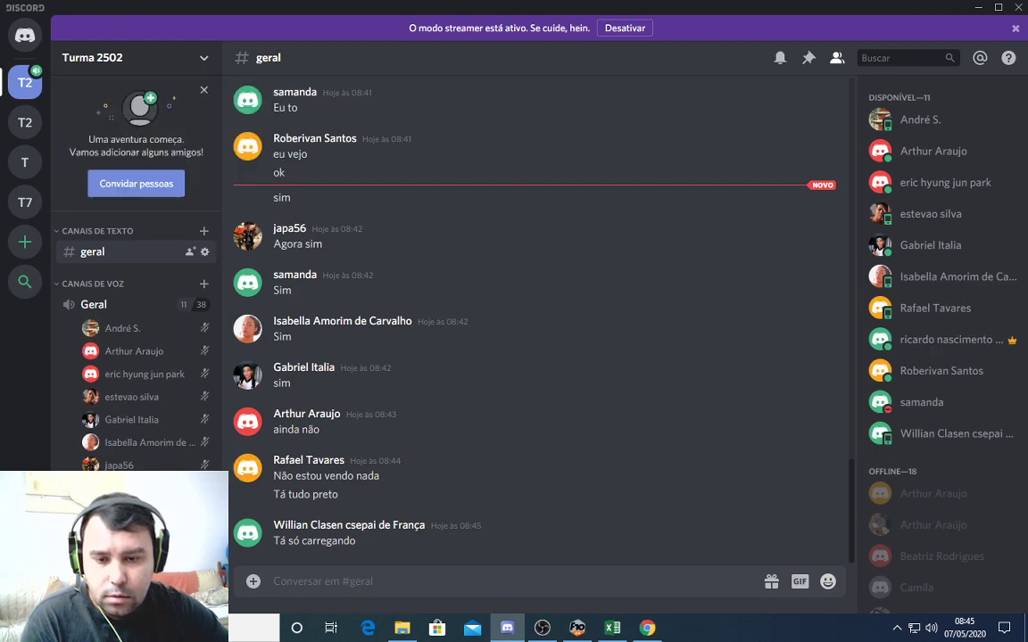
pyautogui.click(205, 499)
pyautogui.click(585, 299)
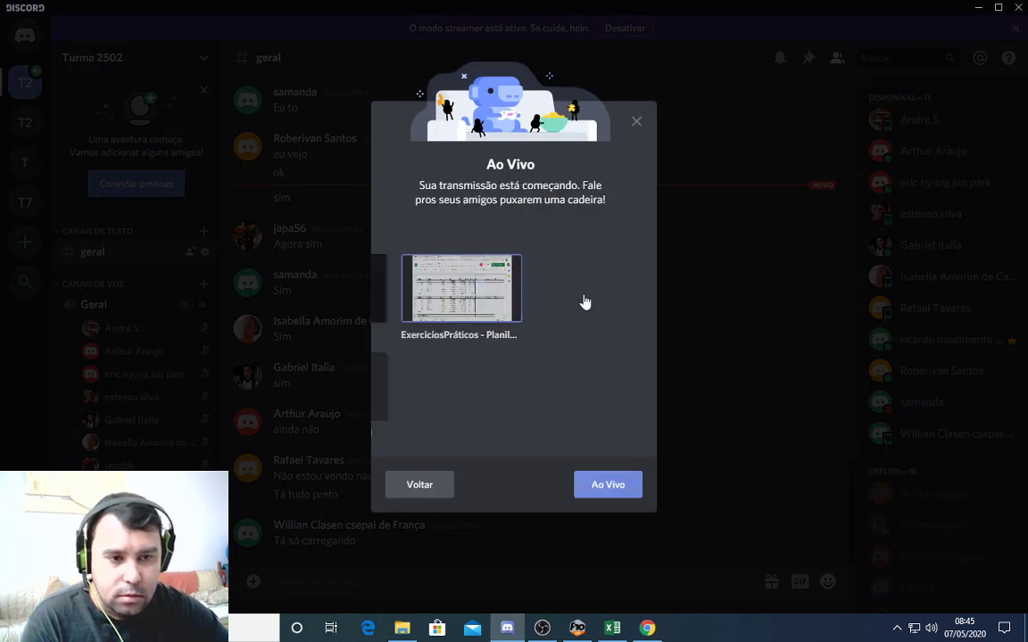
pyautogui.click(617, 431)
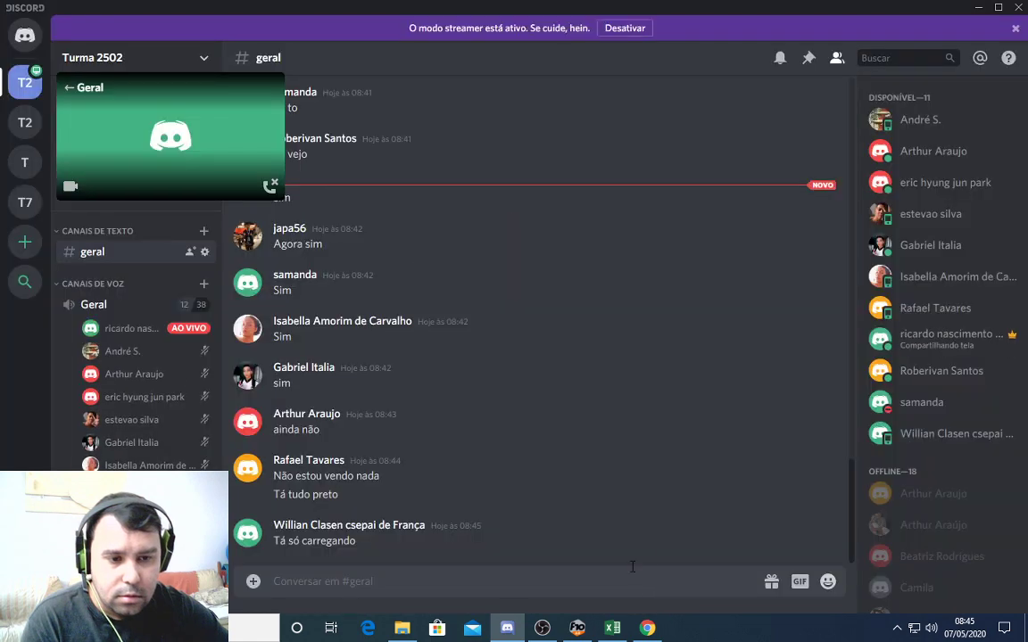
pyautogui.moveTo(612, 631)
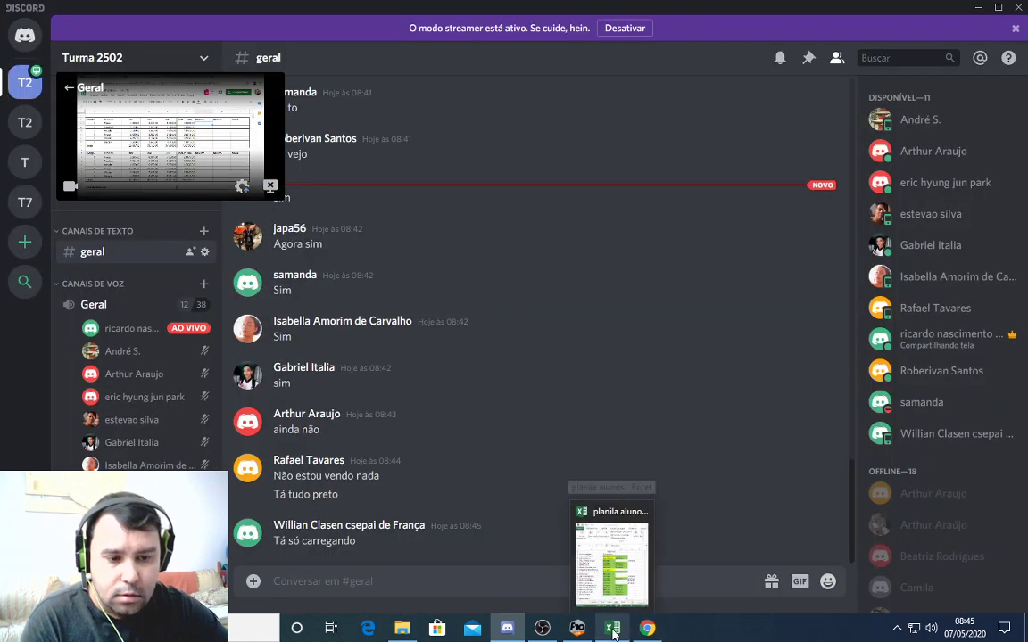
pyautogui.click(648, 631)
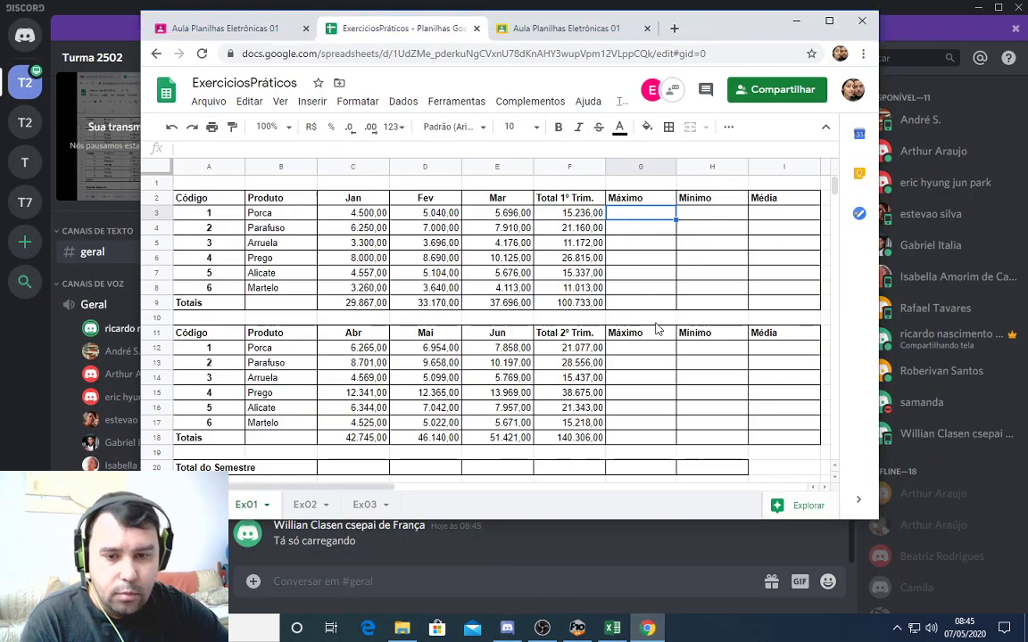
pyautogui.click(658, 245)
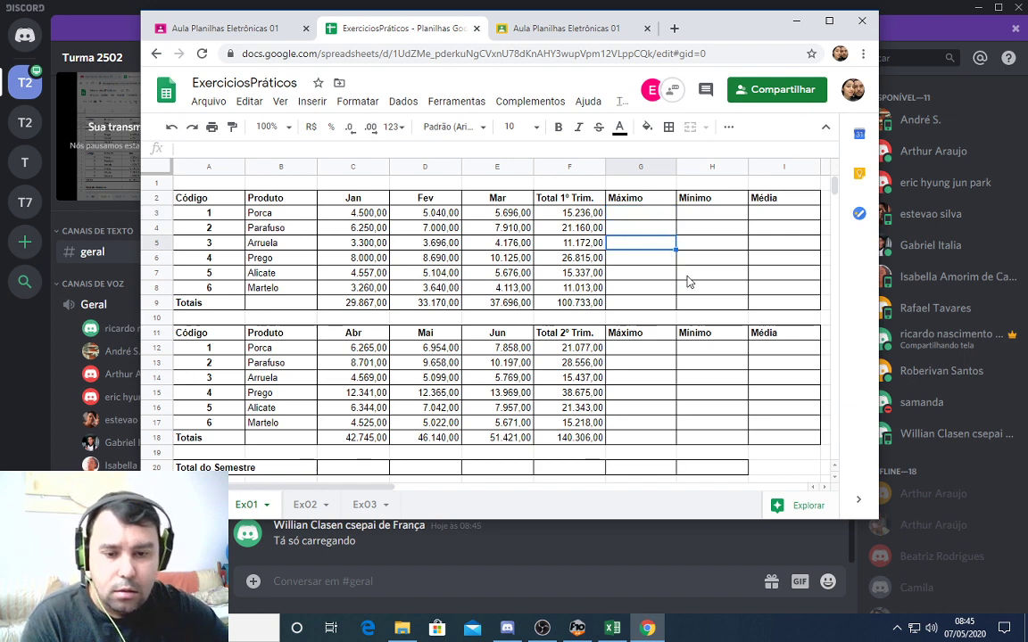
pyautogui.click(631, 229)
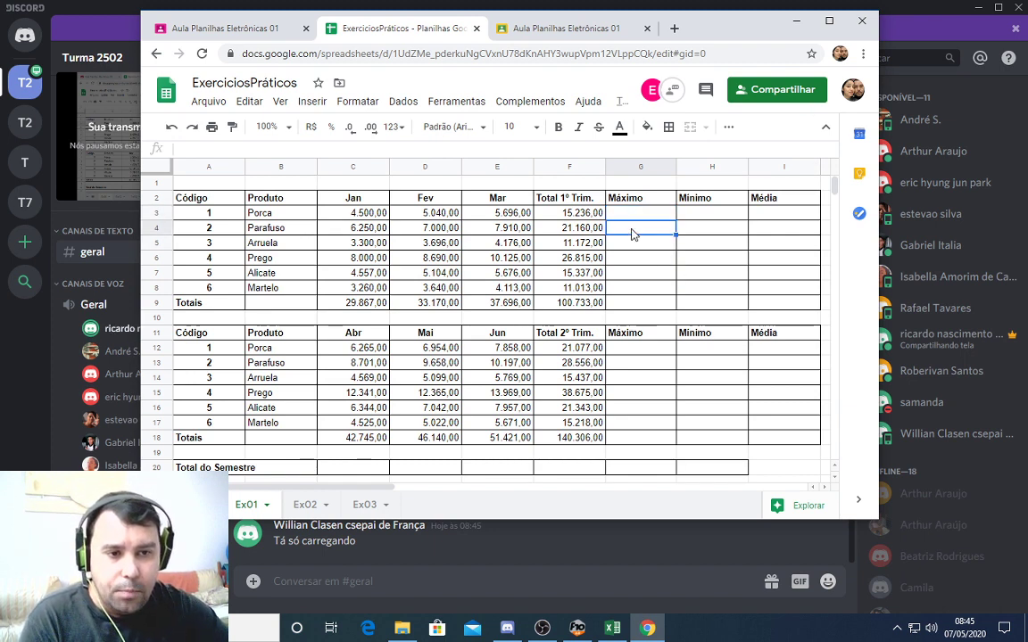
pyautogui.click(631, 214)
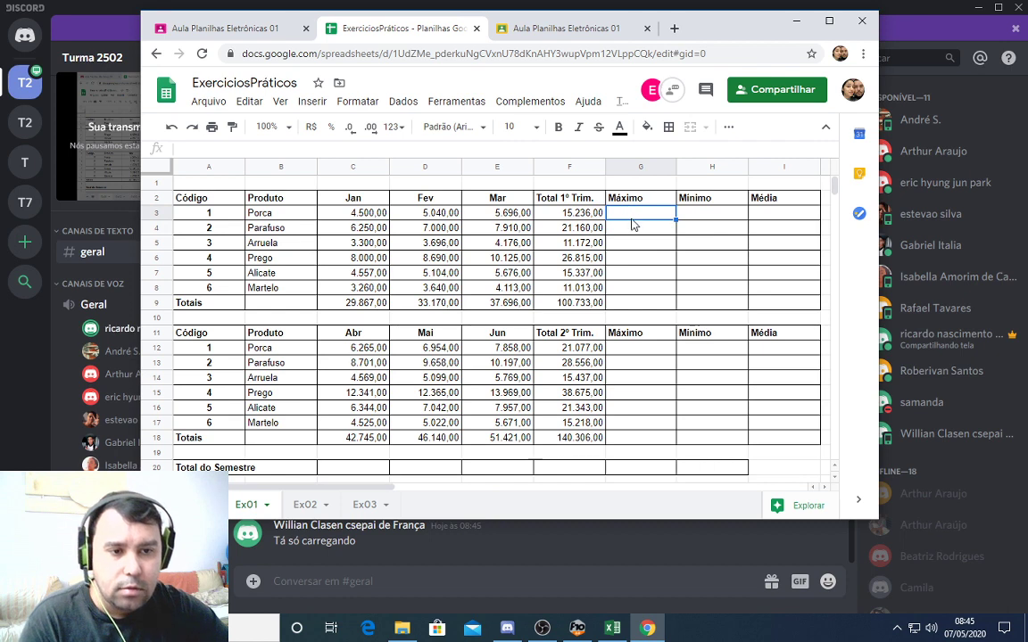
pyautogui.click(631, 226)
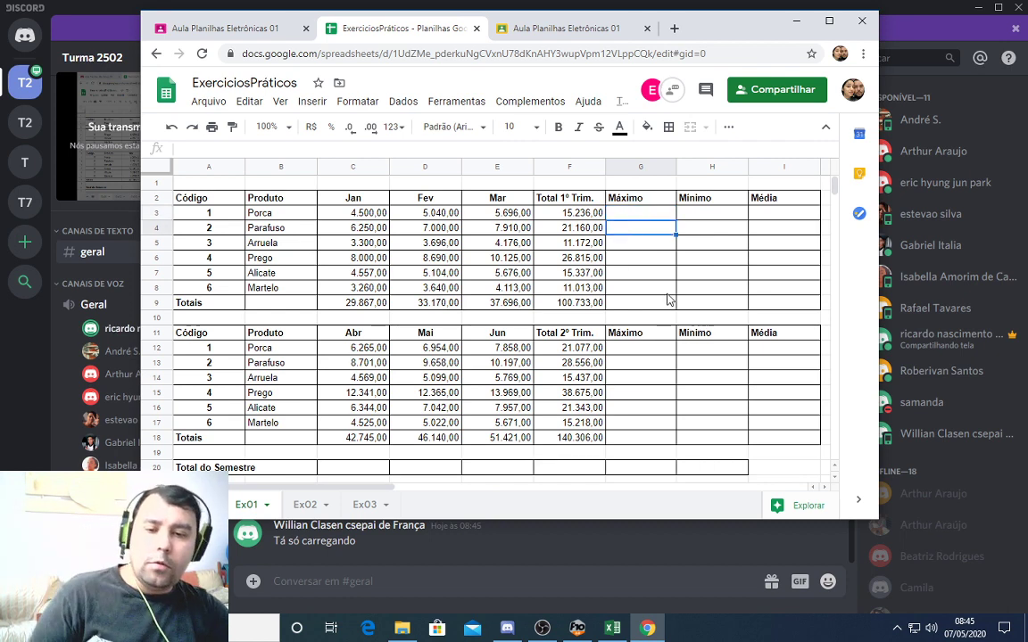
pyautogui.click(623, 214)
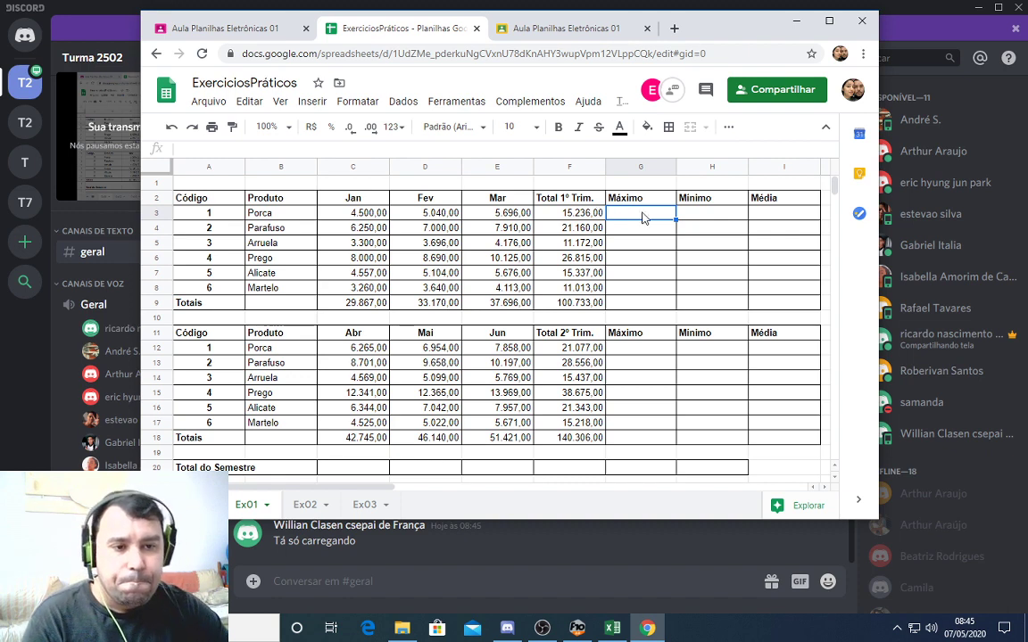
# Clear the existing formulas from the Total 1º Trim. cells F3:F9 and the Total 2º Trim. cells F12:F18
pyautogui.click(589, 214)
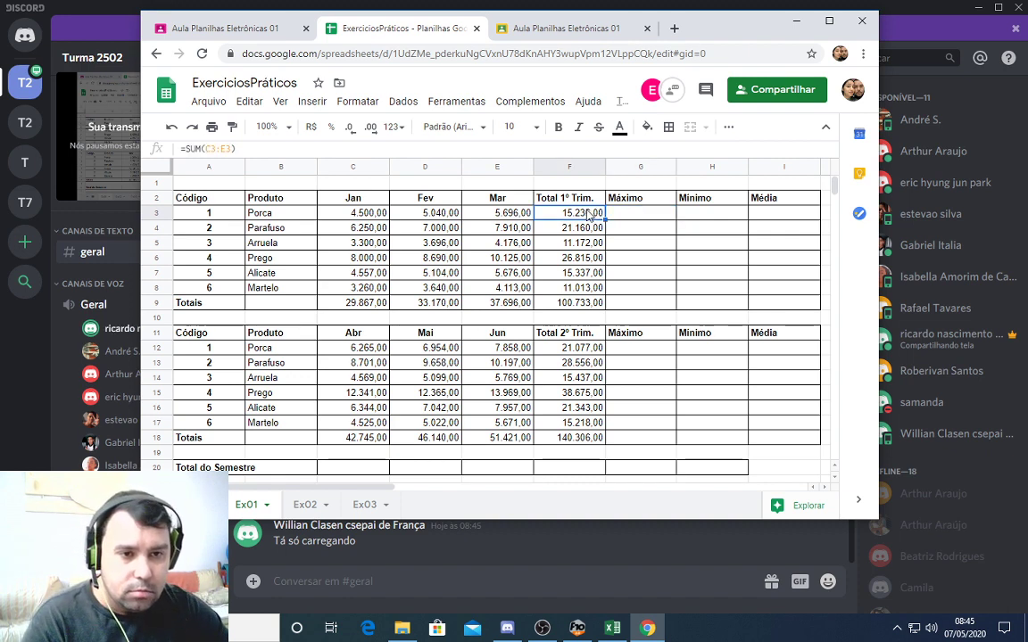
pyautogui.moveTo(588, 214); pyautogui.dragTo(581, 305)
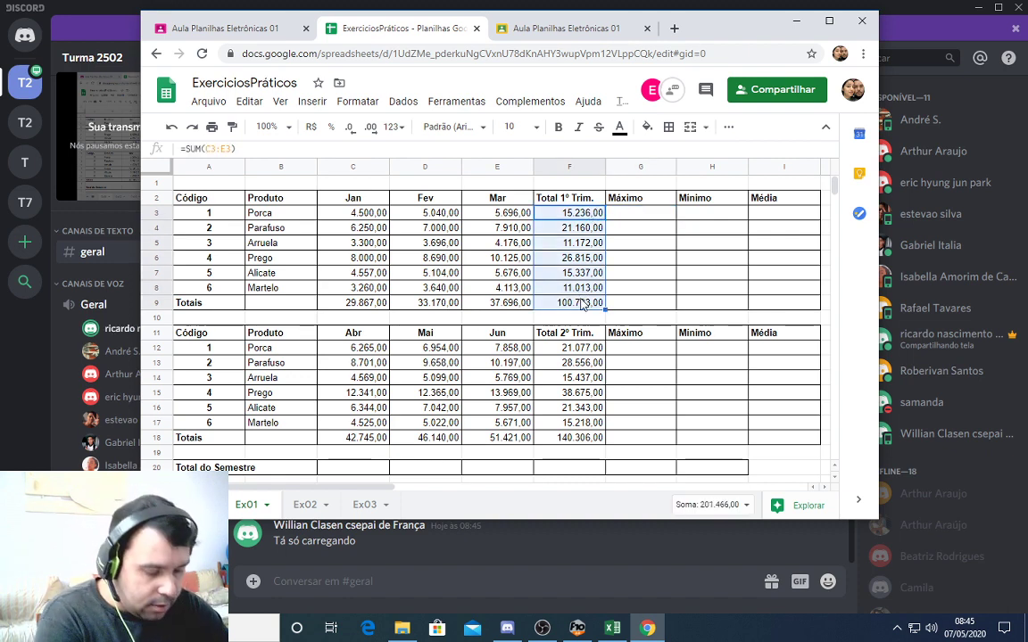
pyautogui.press('Delete')
pyautogui.moveTo(584, 348); pyautogui.dragTo(591, 437)
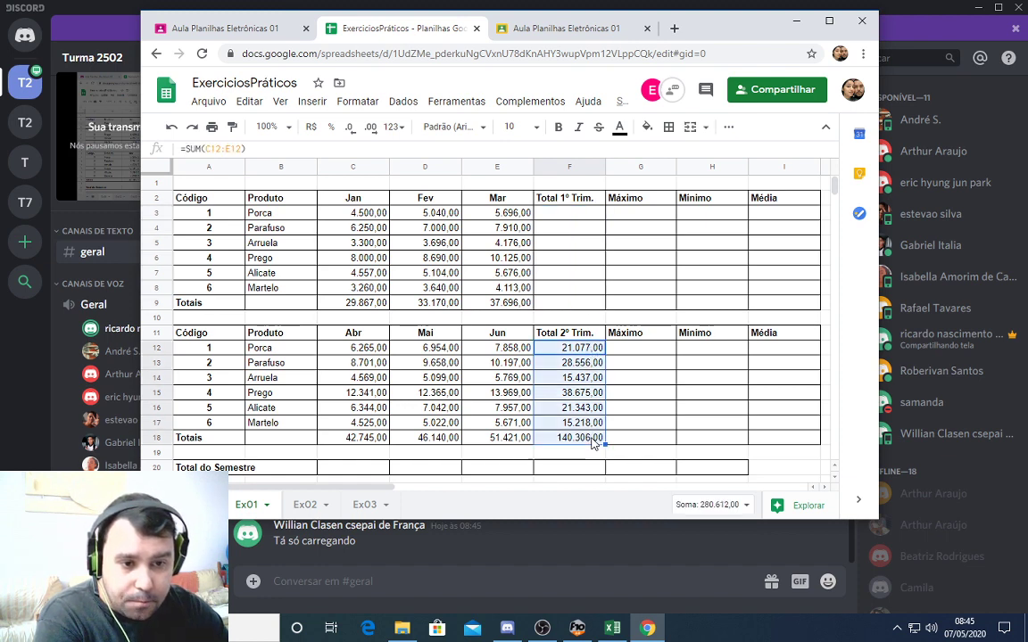
pyautogui.press('Delete')
# Review Porca's Jan, Fev and Mar sales in C3:E3 and select its Total 1º Trim. cell F3
pyautogui.click(581, 215)
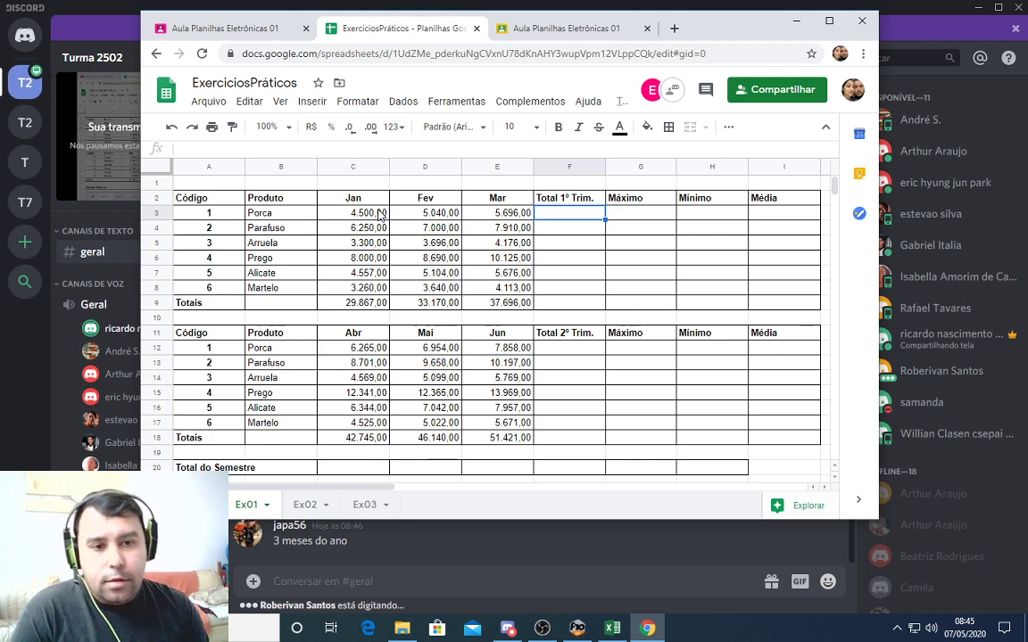
pyautogui.click(352, 212)
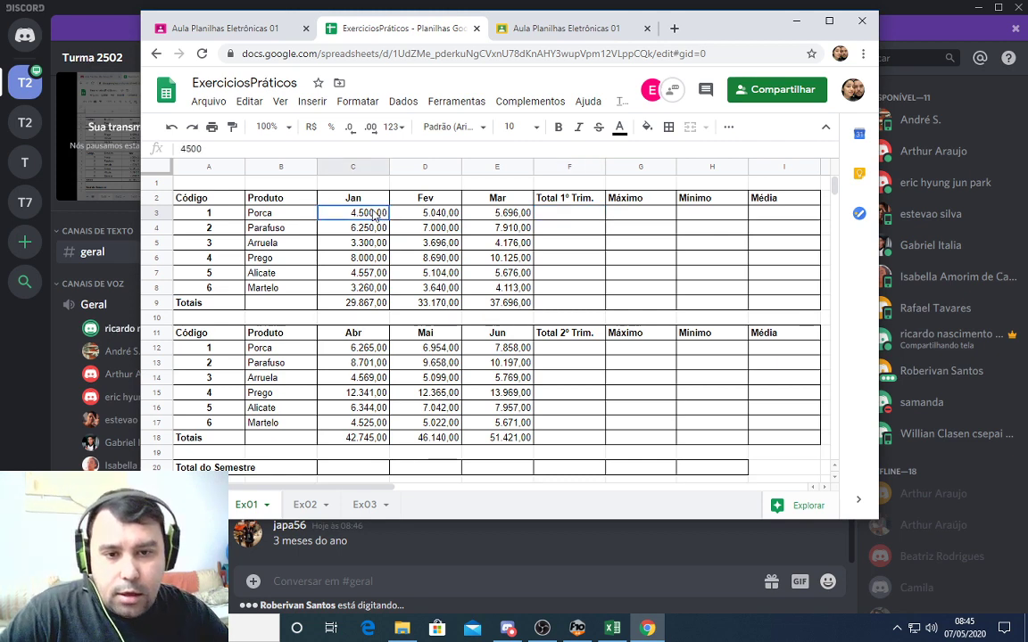
pyautogui.click(419, 213)
pyautogui.click(509, 215)
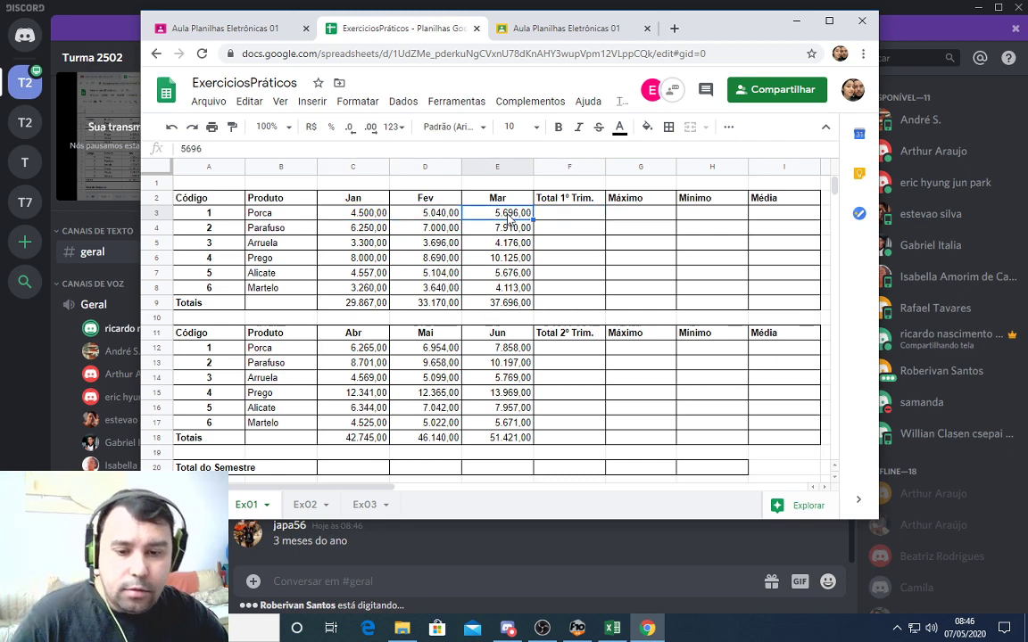
pyautogui.click(348, 212)
pyautogui.click(423, 213)
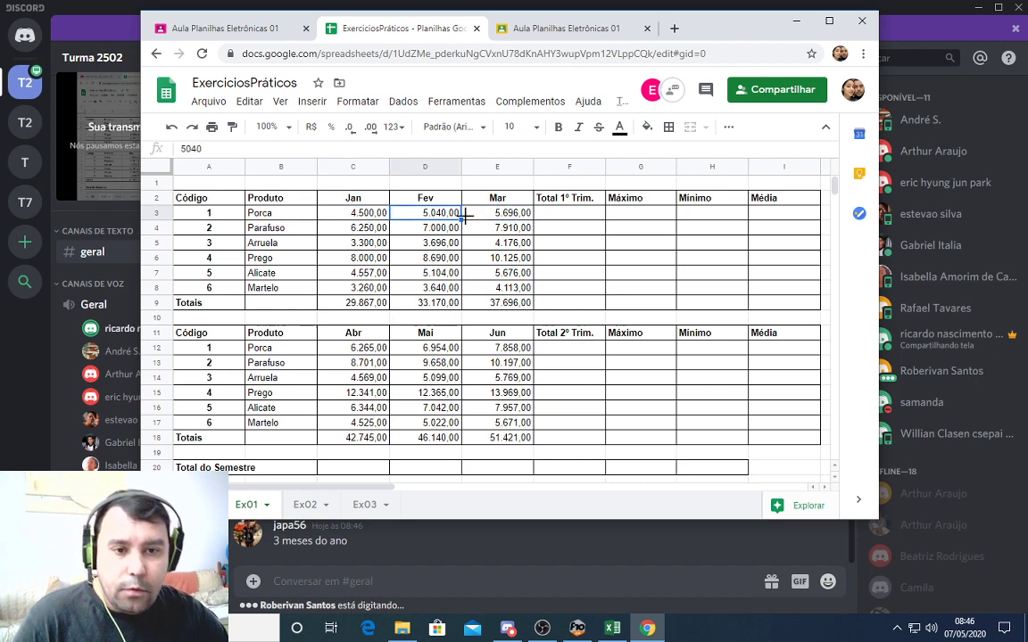
pyautogui.click(499, 217)
pyautogui.click(568, 215)
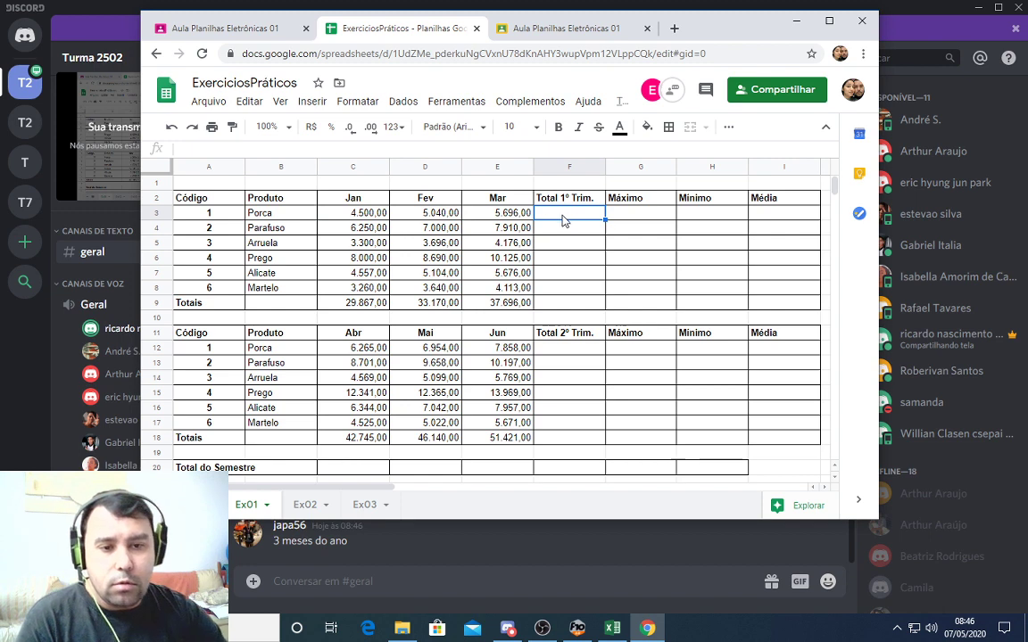
pyautogui.click(380, 214)
pyautogui.moveTo(392, 216); pyautogui.dragTo(489, 221)
pyautogui.click(554, 211)
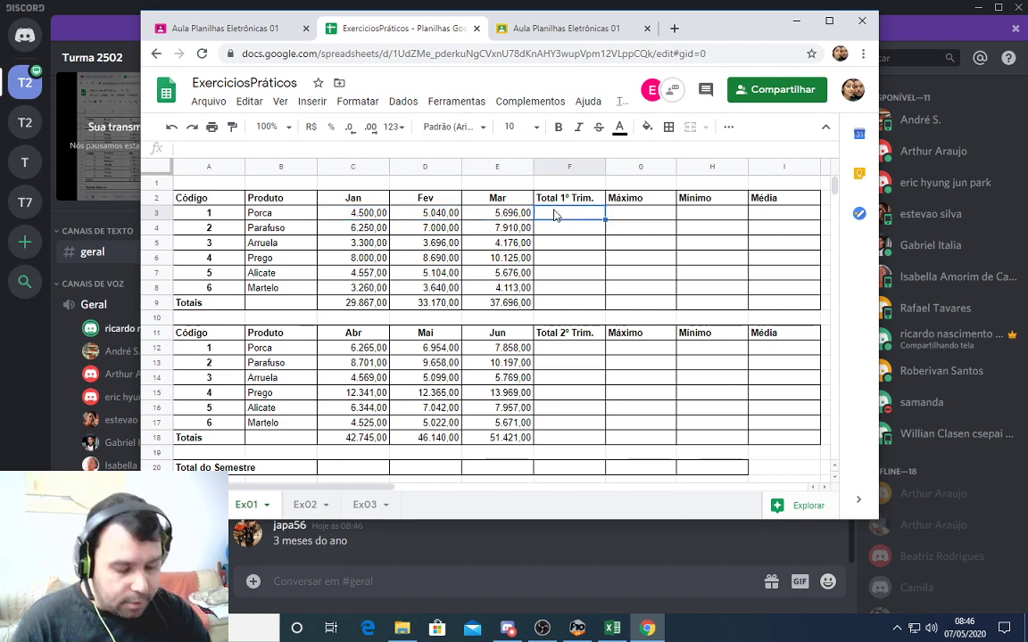
# Enter =soma(C3:E3) in Porca's Total 1º Trim. cell F3 and fill the formula down to F9
pyautogui.write('=soma')
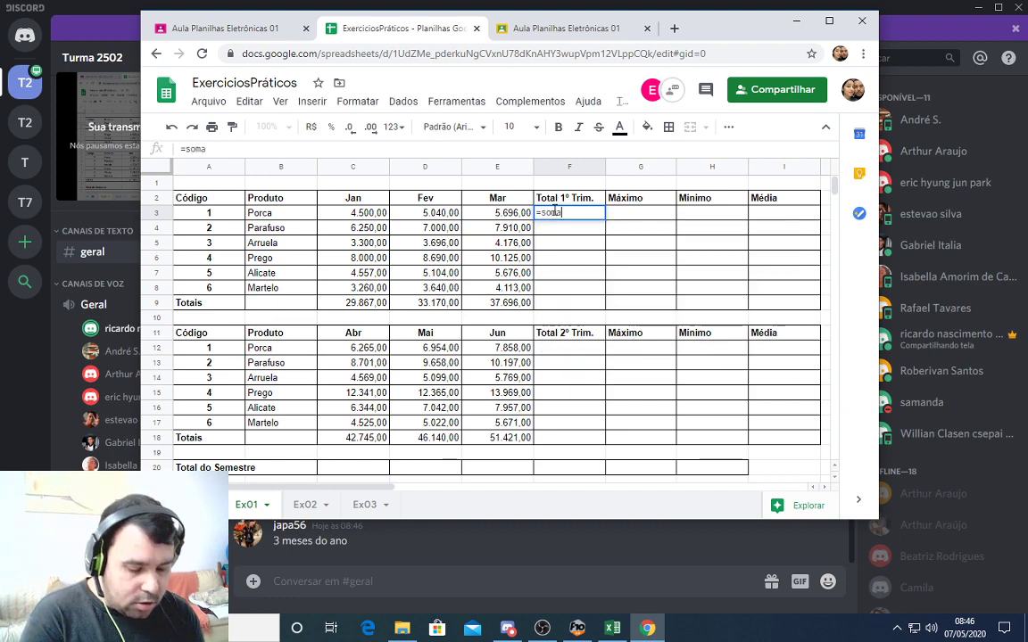
pyautogui.write('(')
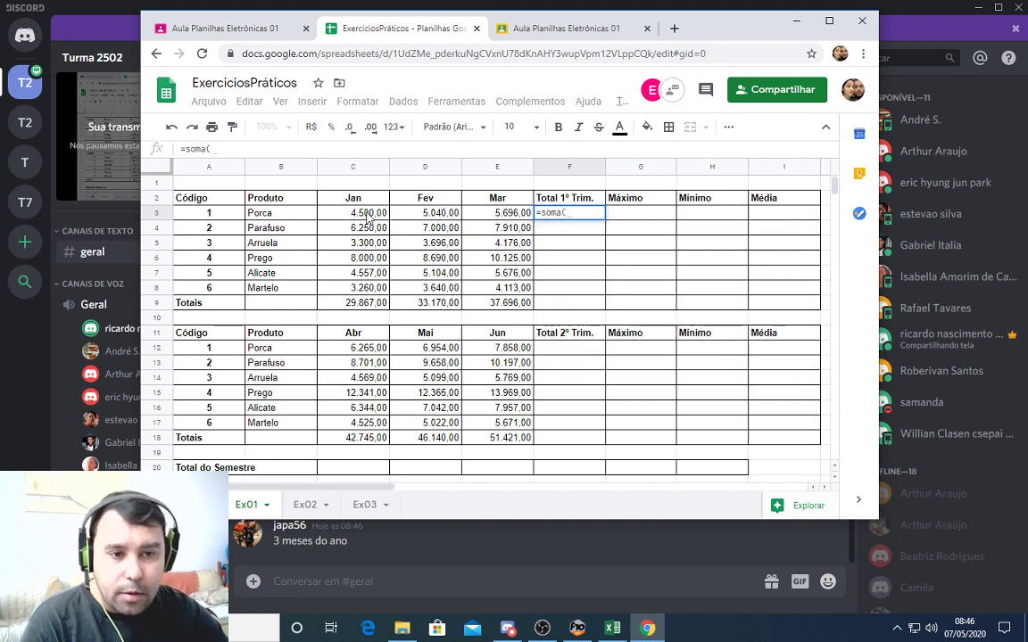
pyautogui.moveTo(366, 217); pyautogui.dragTo(489, 217)
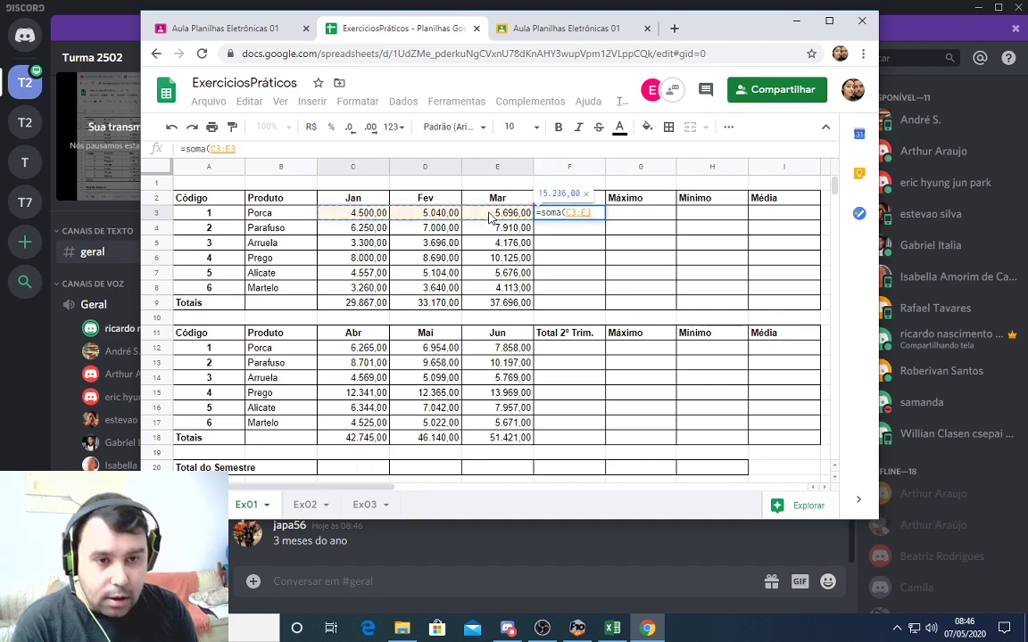
pyautogui.write(')')
pyautogui.press('Return')
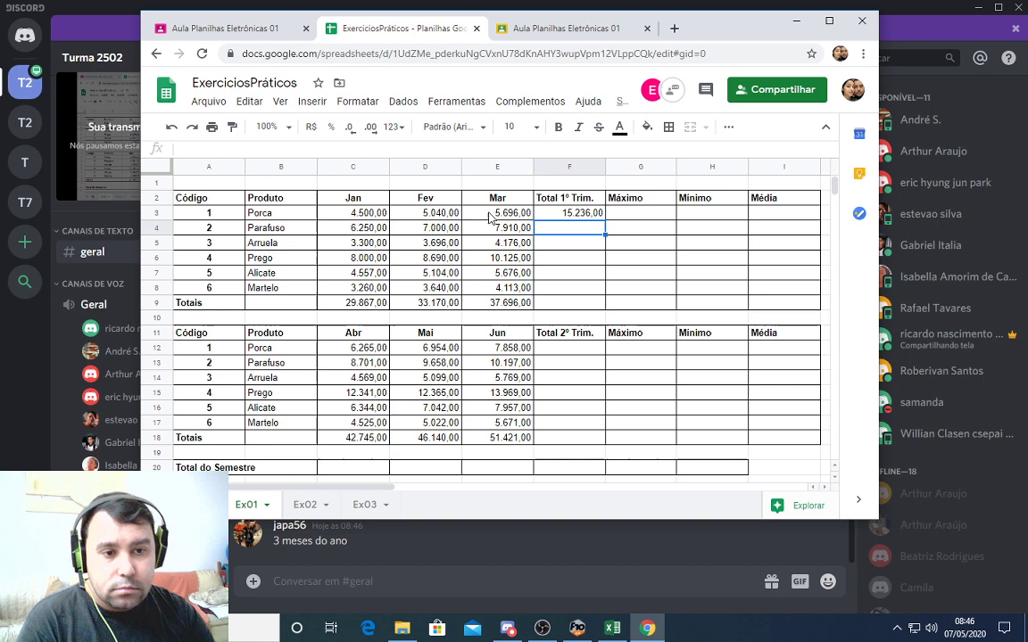
pyautogui.click(598, 218)
pyautogui.moveTo(604, 220); pyautogui.dragTo(607, 308)
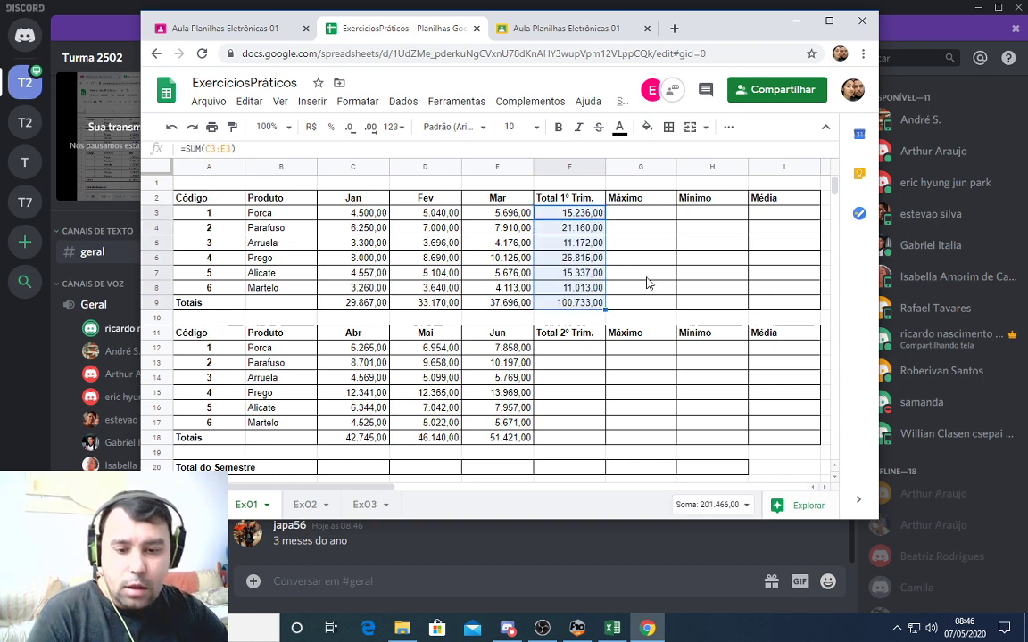
# Enter =soma(C12:E12) in Porca's Total 2º Trim. cell F12 and fill the formula down to F18
pyautogui.click(561, 348)
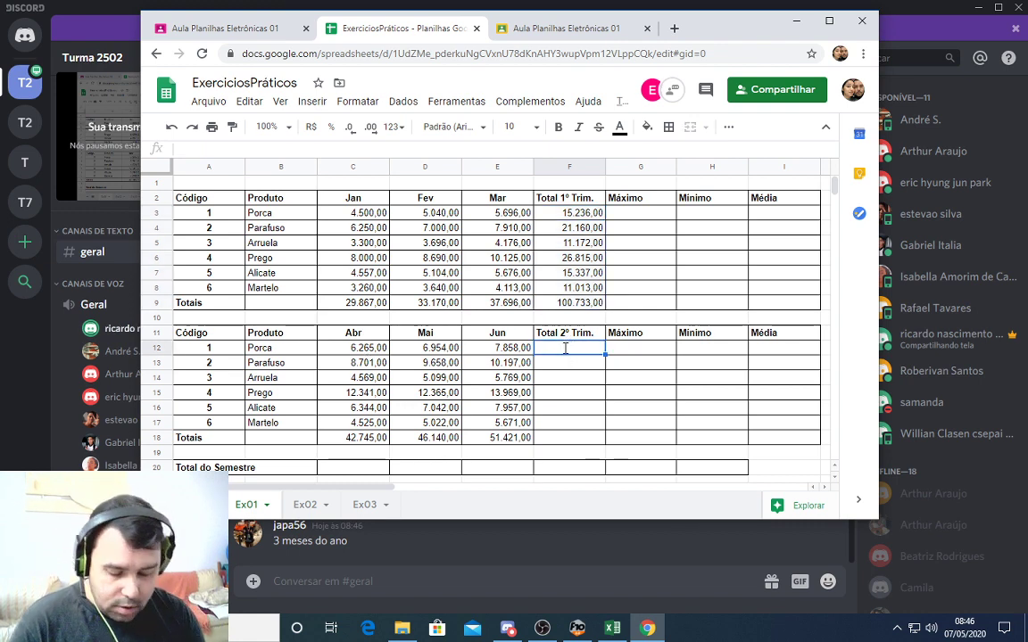
pyautogui.write('=soma(')
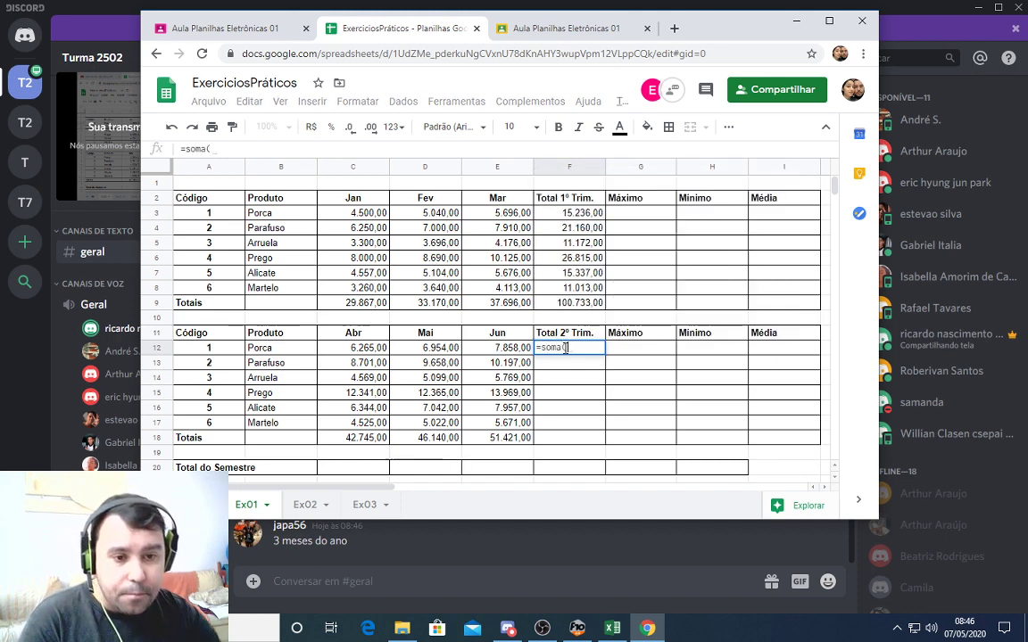
pyautogui.moveTo(340, 351); pyautogui.dragTo(497, 353)
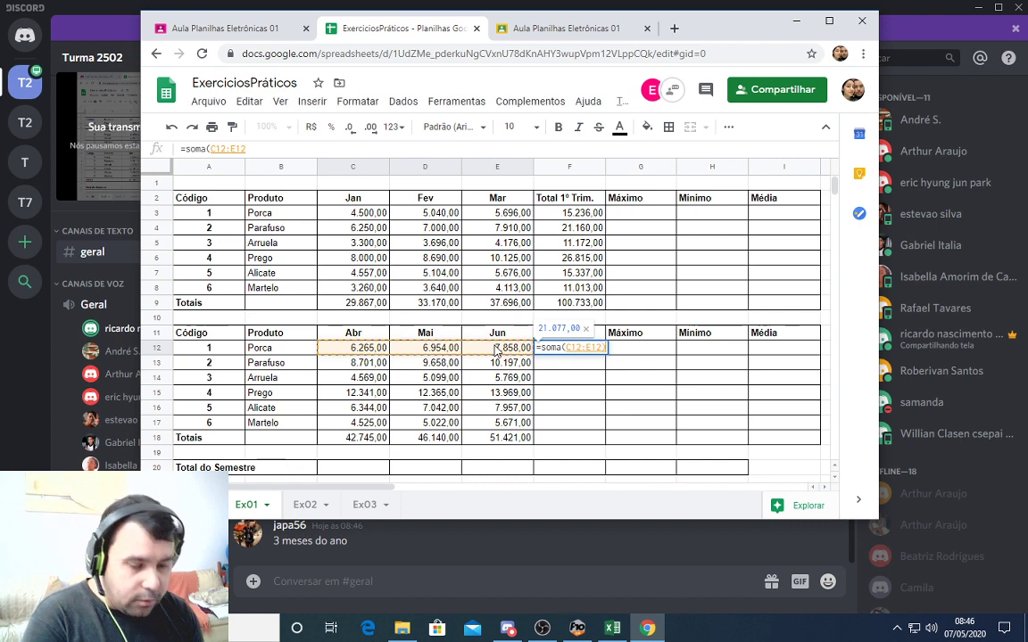
pyautogui.press('Return')
pyautogui.click(580, 353)
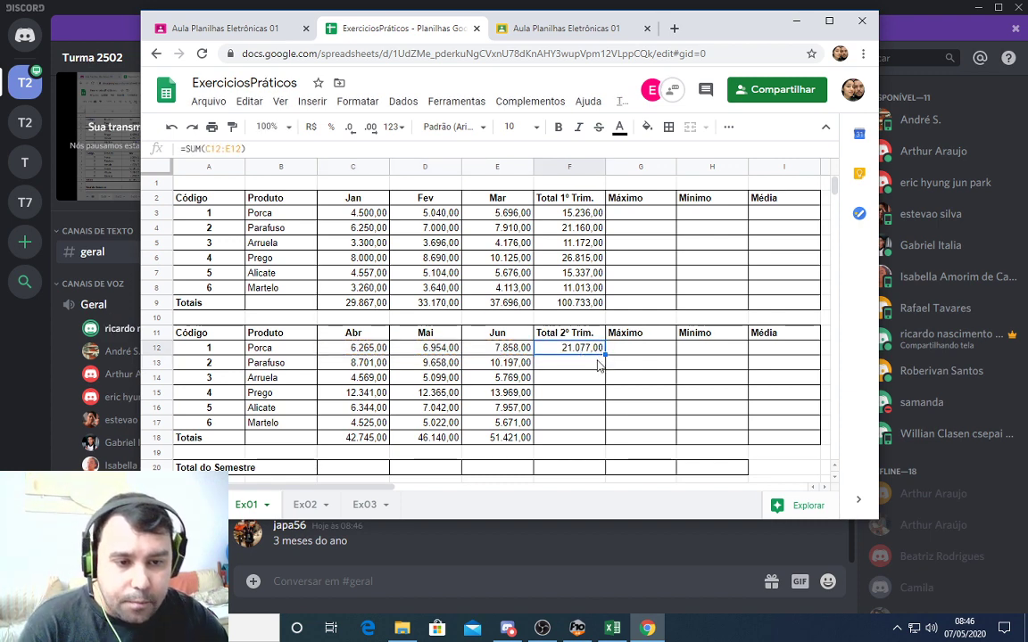
pyautogui.moveTo(603, 354); pyautogui.dragTo(608, 436)
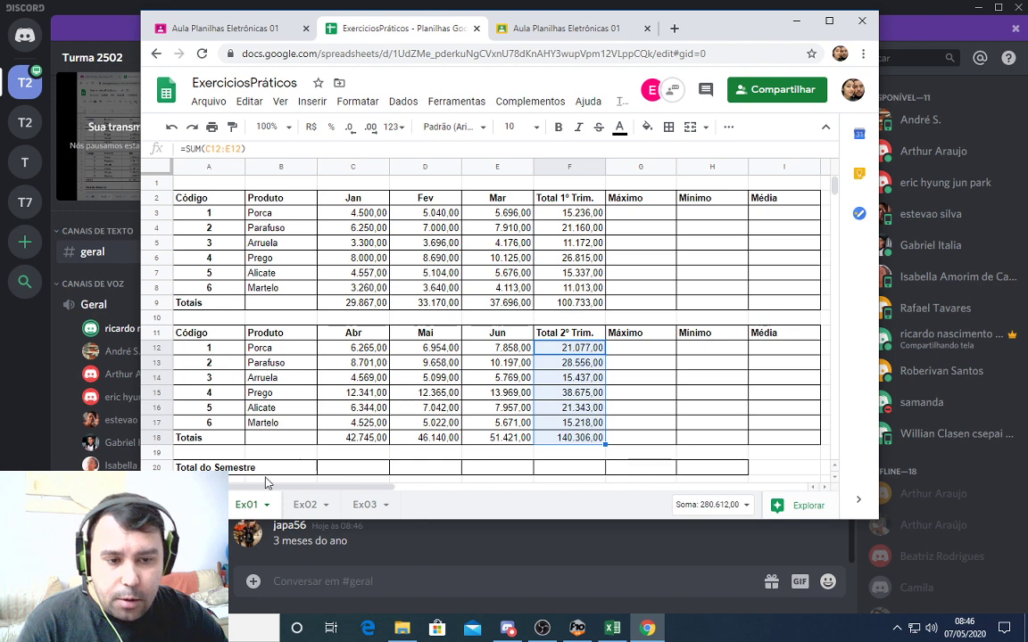
# Apply a yellow fill to the quarterly Totais cells F18 and F9
pyautogui.click(585, 440)
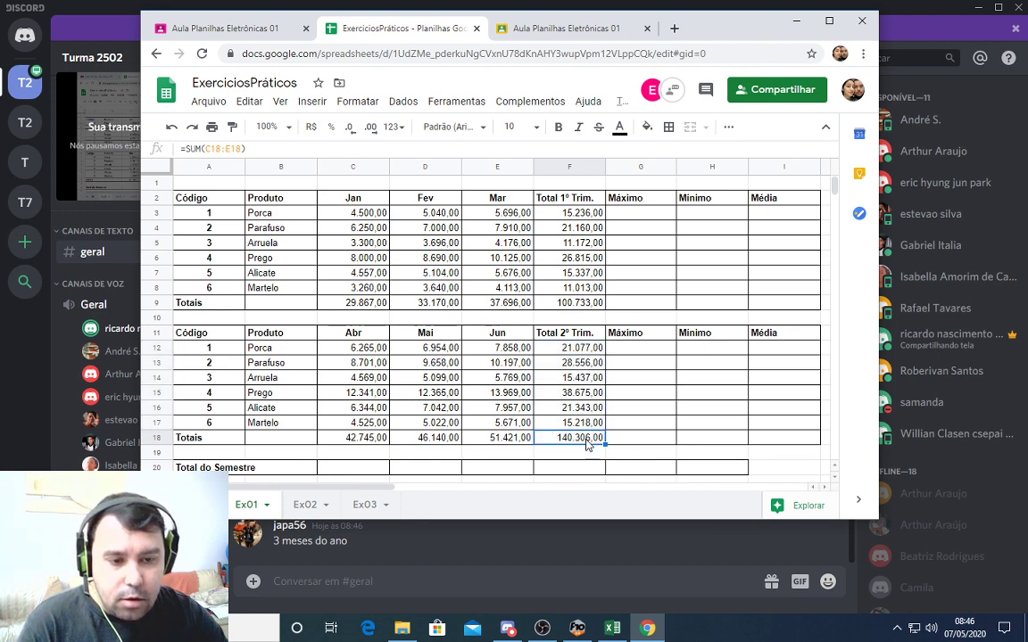
pyautogui.click(646, 127)
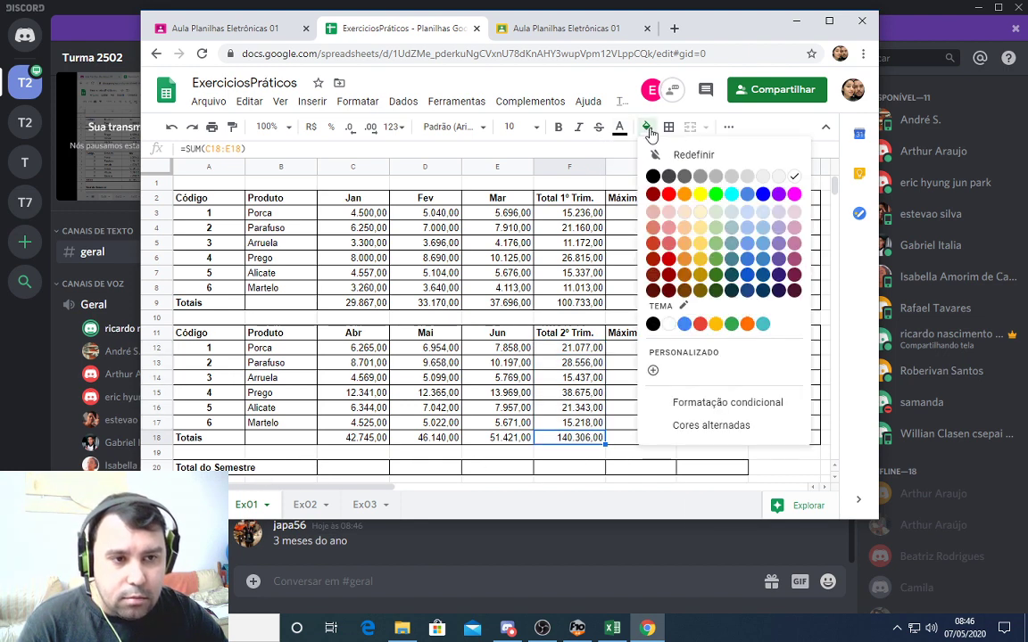
pyautogui.click(700, 194)
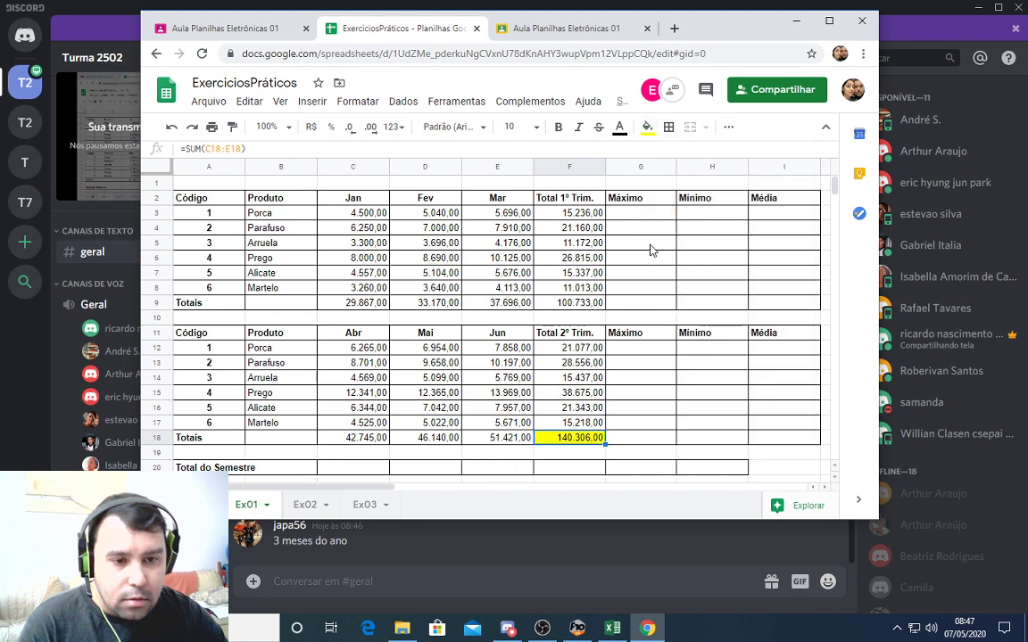
pyautogui.click(591, 303)
pyautogui.click(651, 130)
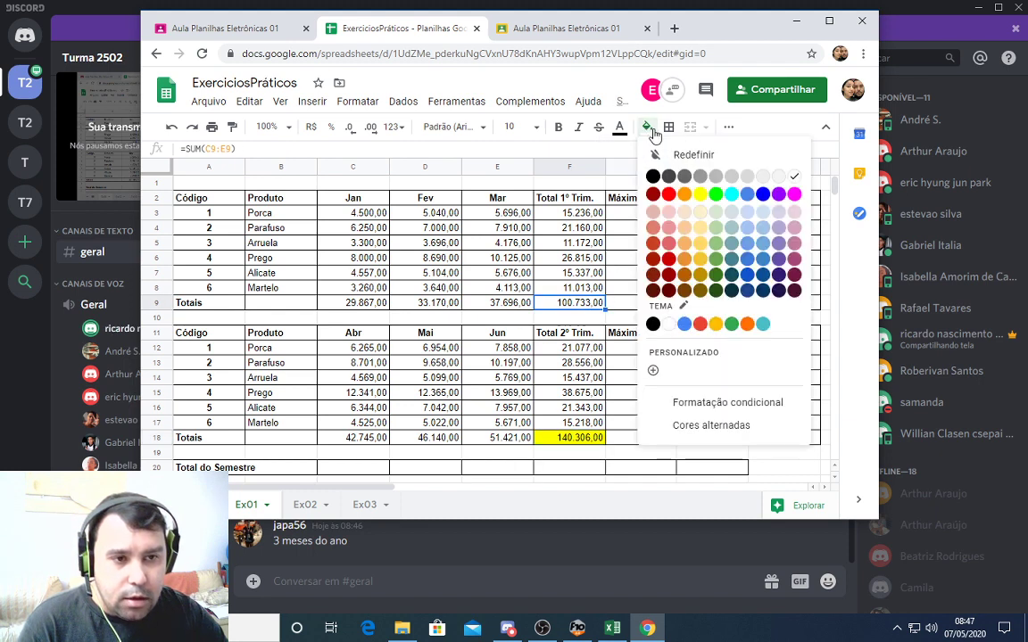
pyautogui.click(702, 197)
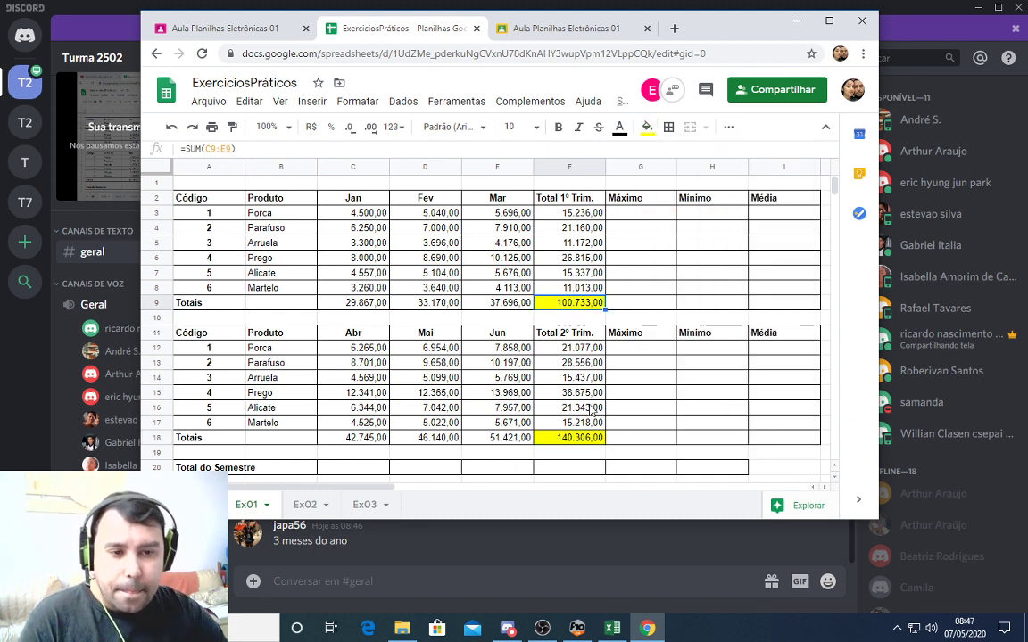
# Clear the monthly totals from C9:E9 and C18:E18 in both Totais rows
pyautogui.moveTo(365, 303); pyautogui.dragTo(493, 305)
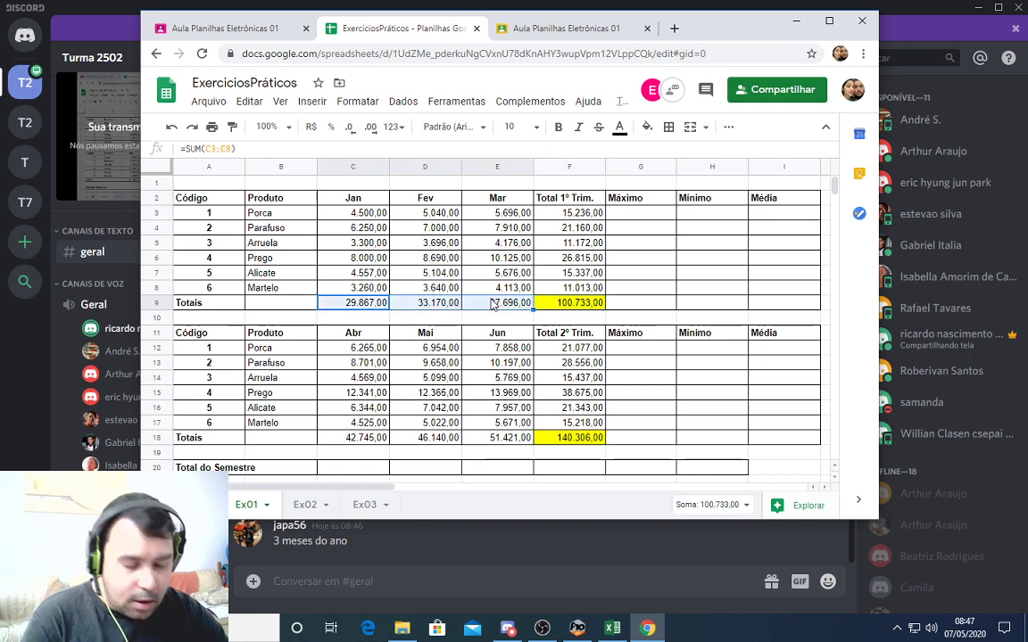
pyautogui.press('Delete')
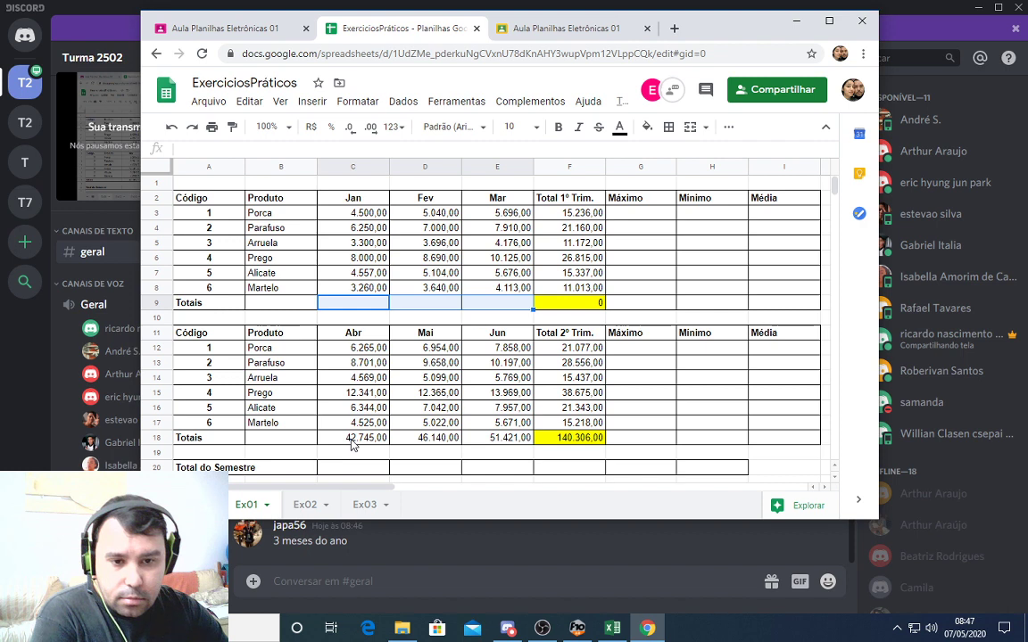
pyautogui.moveTo(352, 440); pyautogui.dragTo(507, 444)
pyautogui.press('Delete')
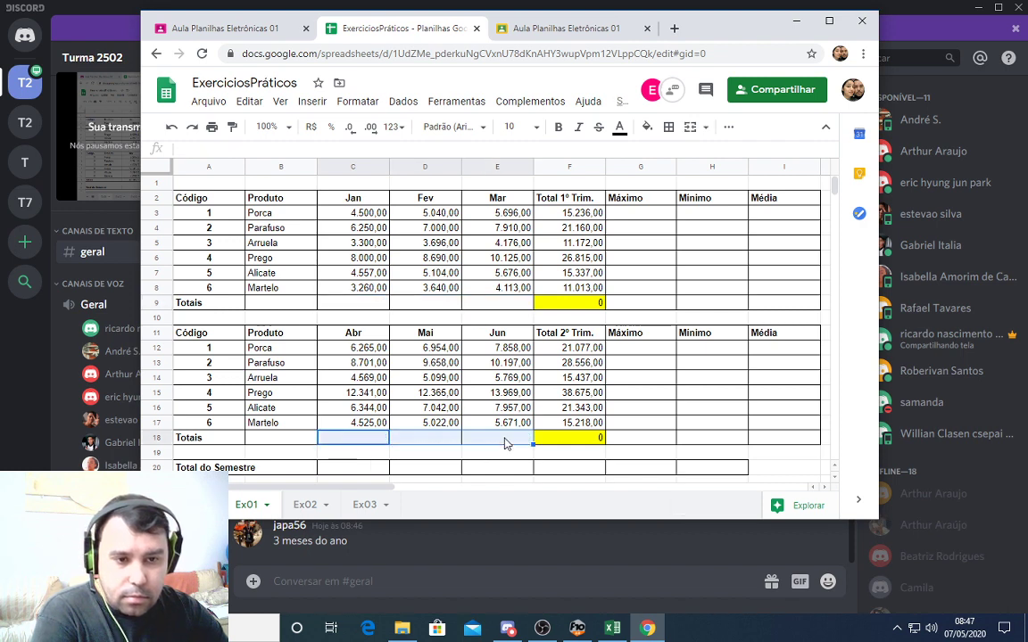
# Replace the first-quarter Totais formula in F9 with =soma(F3:F8)
pyautogui.click(598, 304)
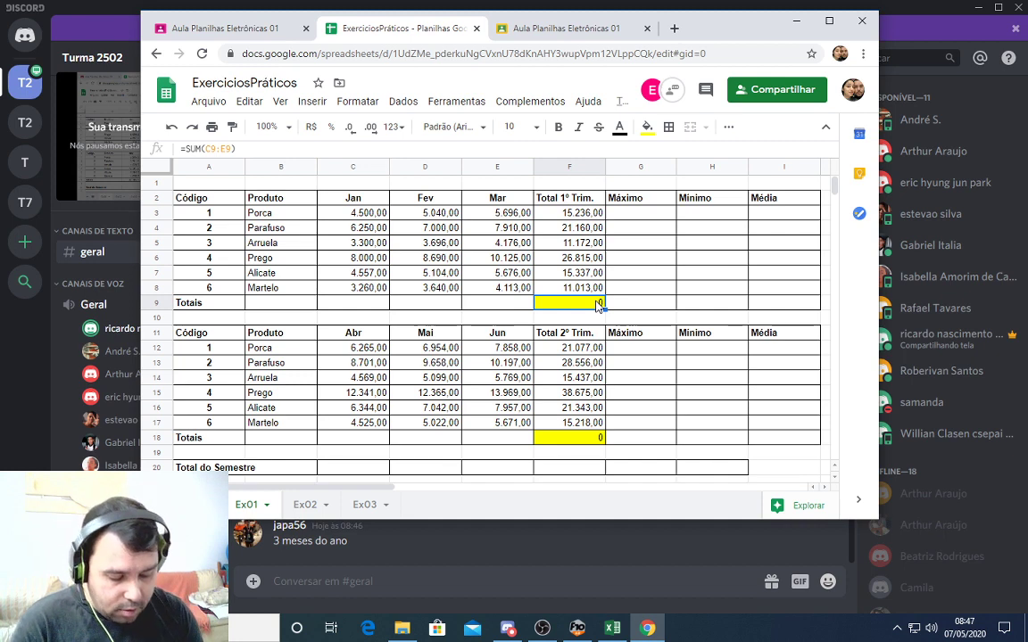
pyautogui.write('=soma')
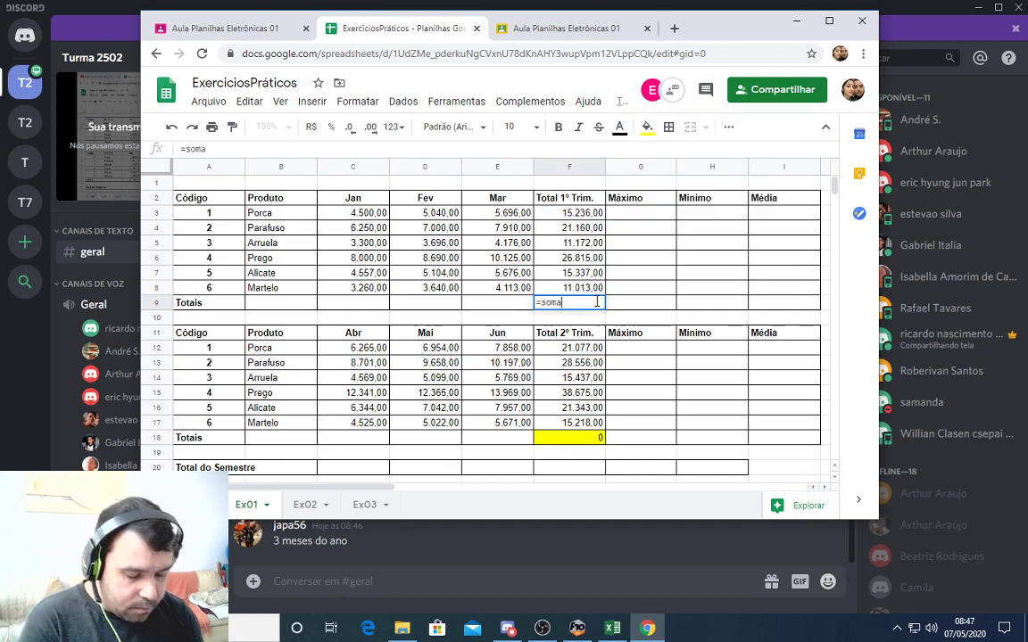
pyautogui.write('(')
pyautogui.moveTo(546, 212); pyautogui.dragTo(580, 292)
pyautogui.write(')')
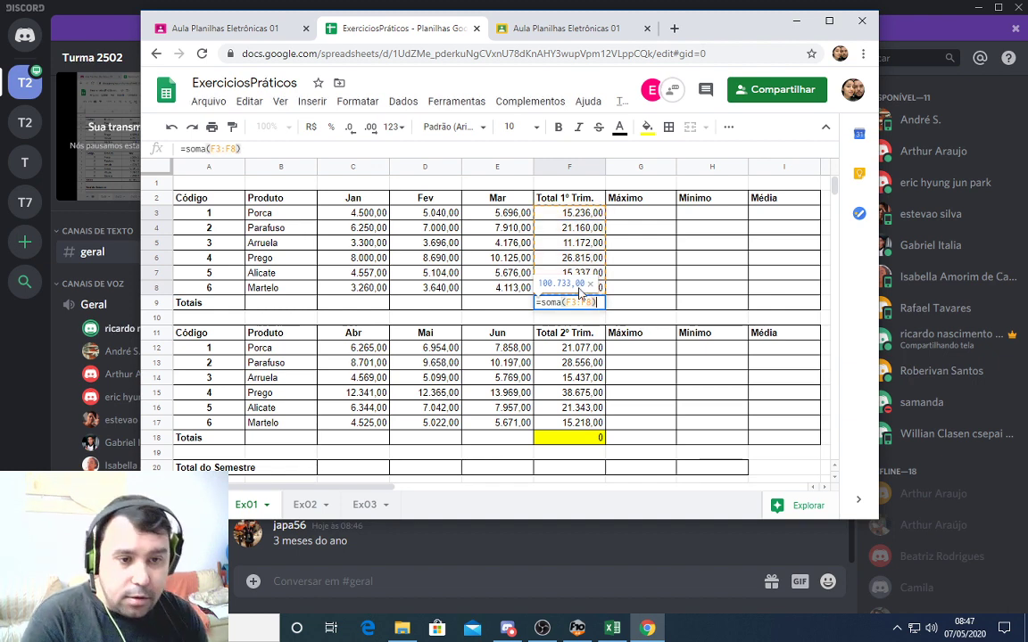
pyautogui.press('Return')
# Replace the second-quarter Totais formula in F18 with a soma of F12:F17
pyautogui.click(577, 440)
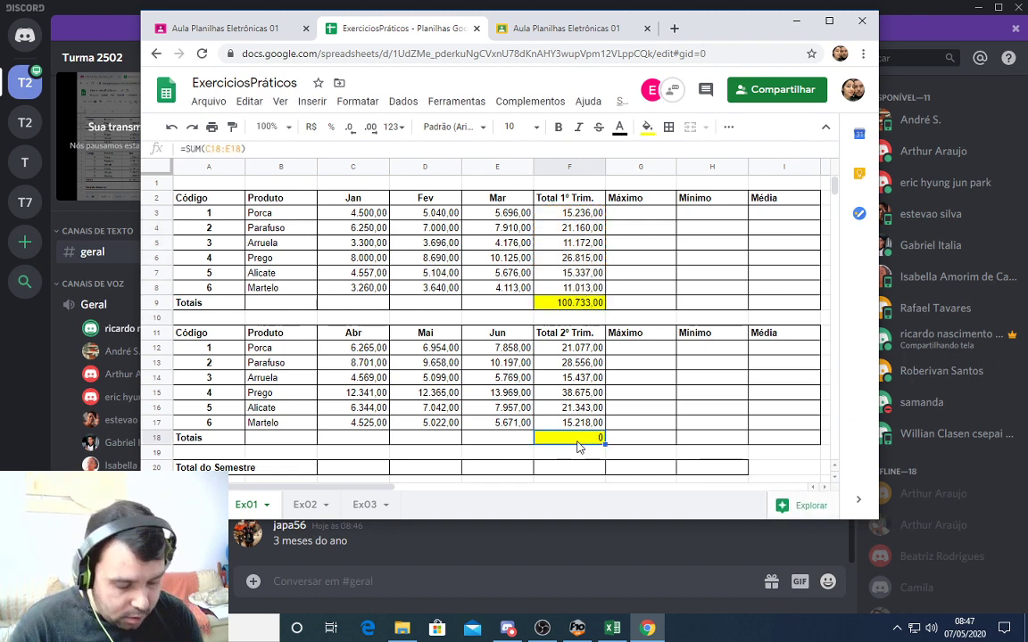
pyautogui.write('=soma(')
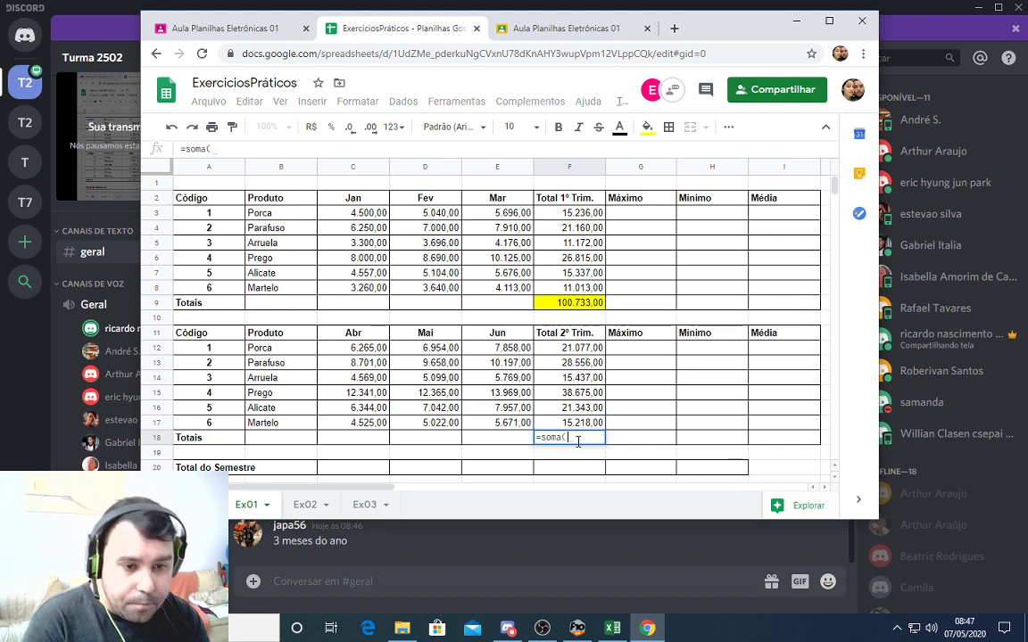
pyautogui.moveTo(568, 349); pyautogui.dragTo(586, 429)
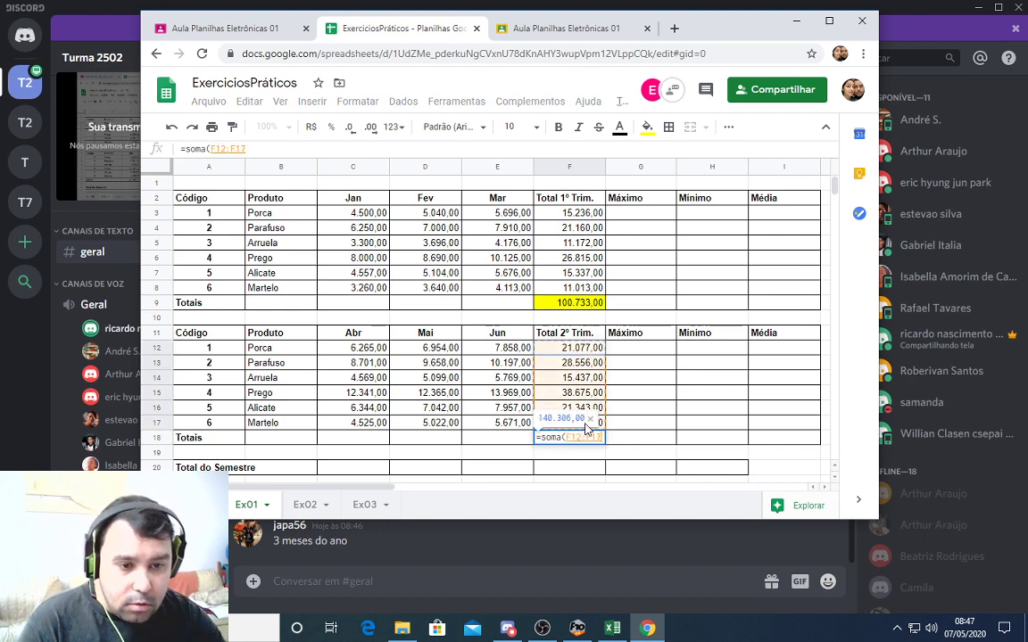
pyautogui.press('Return')
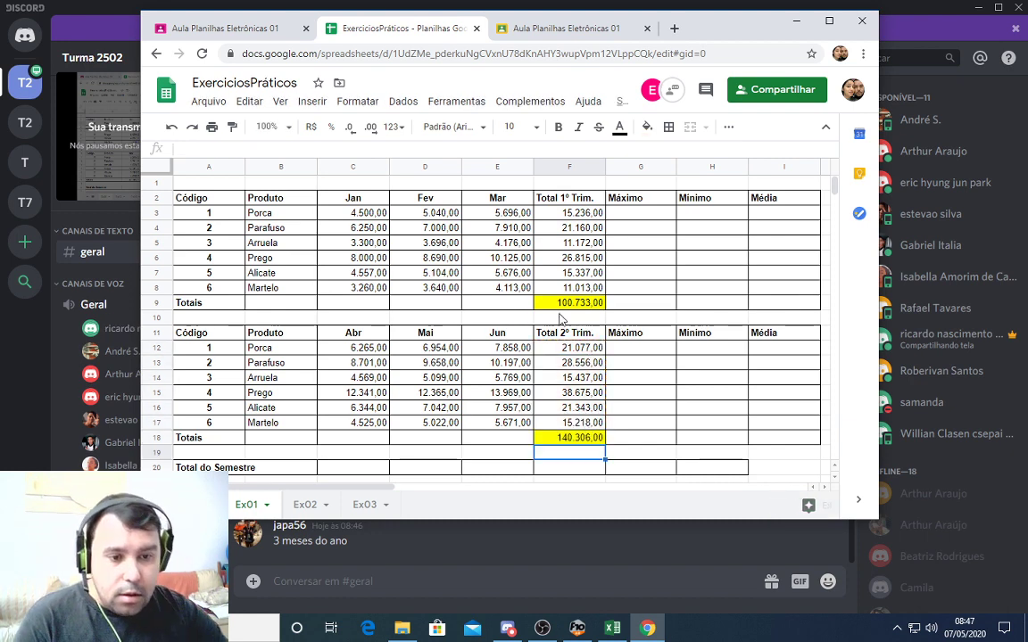
# Make the quarterly Totais values in F9 and F18 bold
pyautogui.click(577, 303)
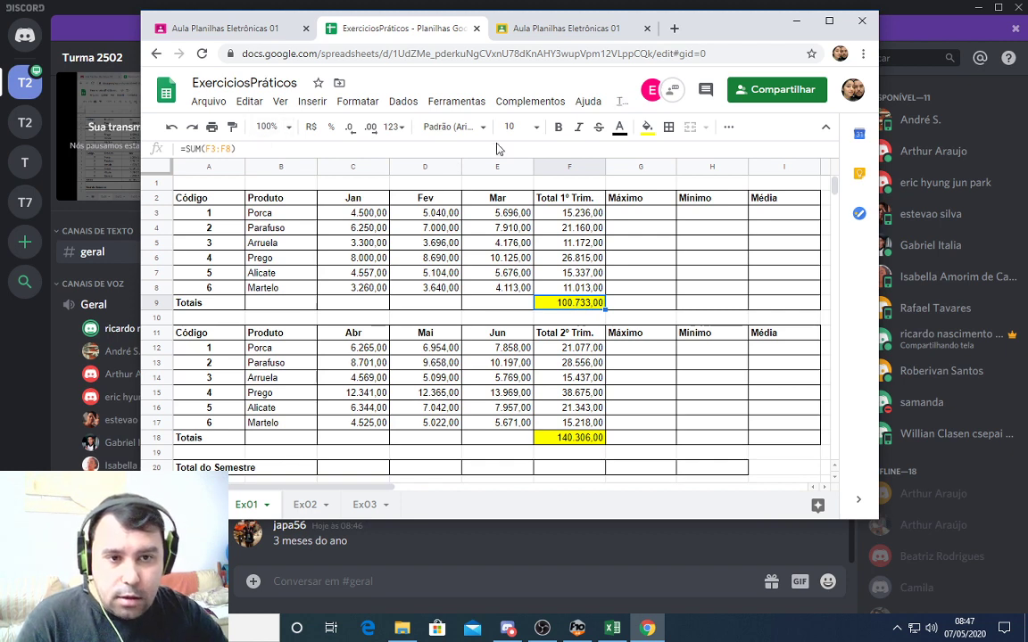
pyautogui.click(558, 126)
pyautogui.click(571, 438)
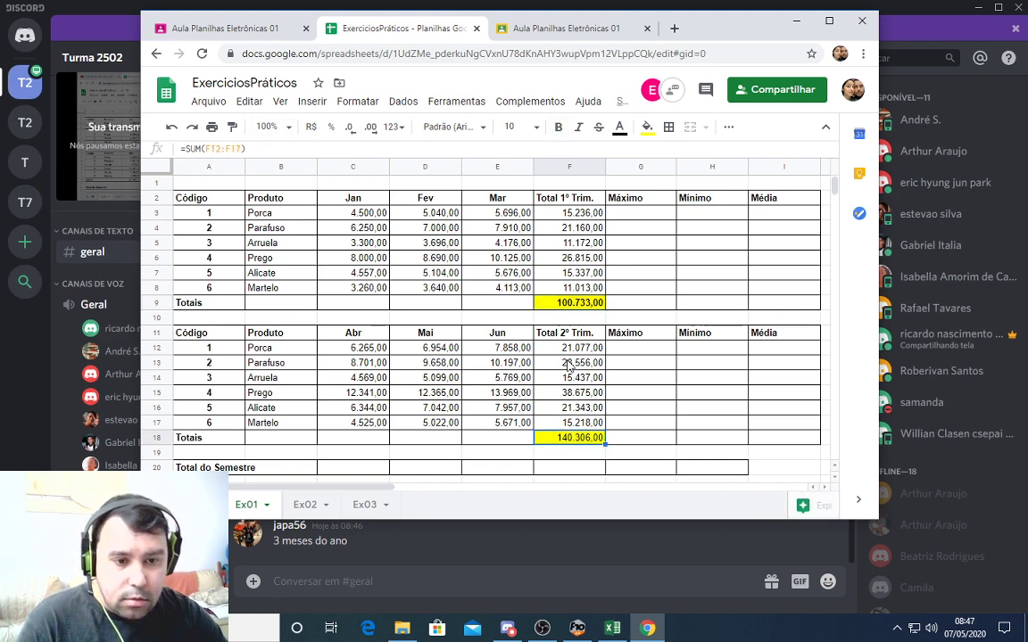
pyautogui.click(557, 127)
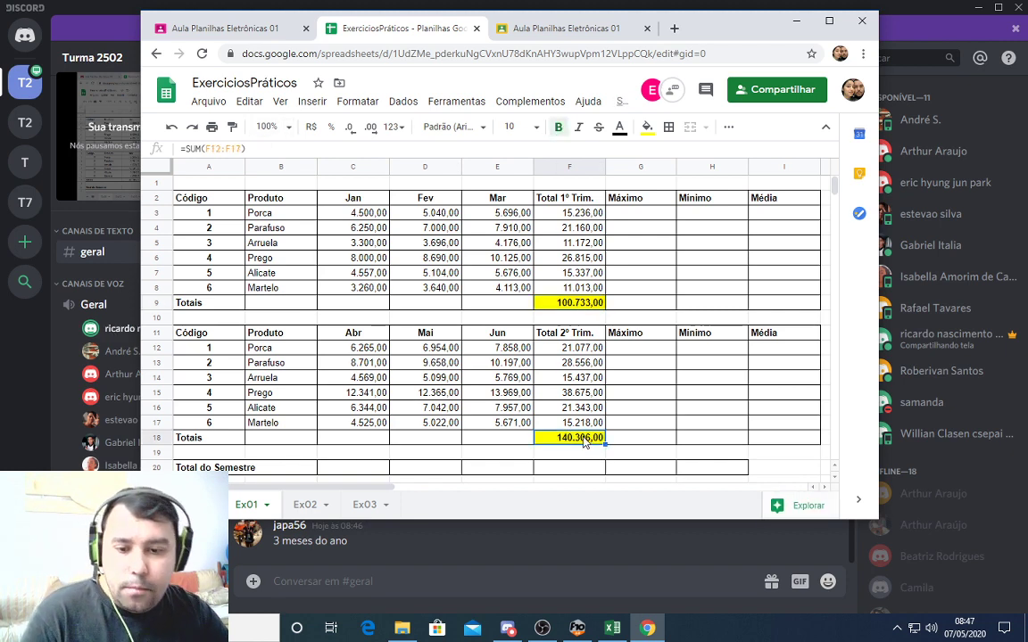
# Enter =soma(F18;F9) in the Total do Semestre row at cell F20
pyautogui.click(267, 467)
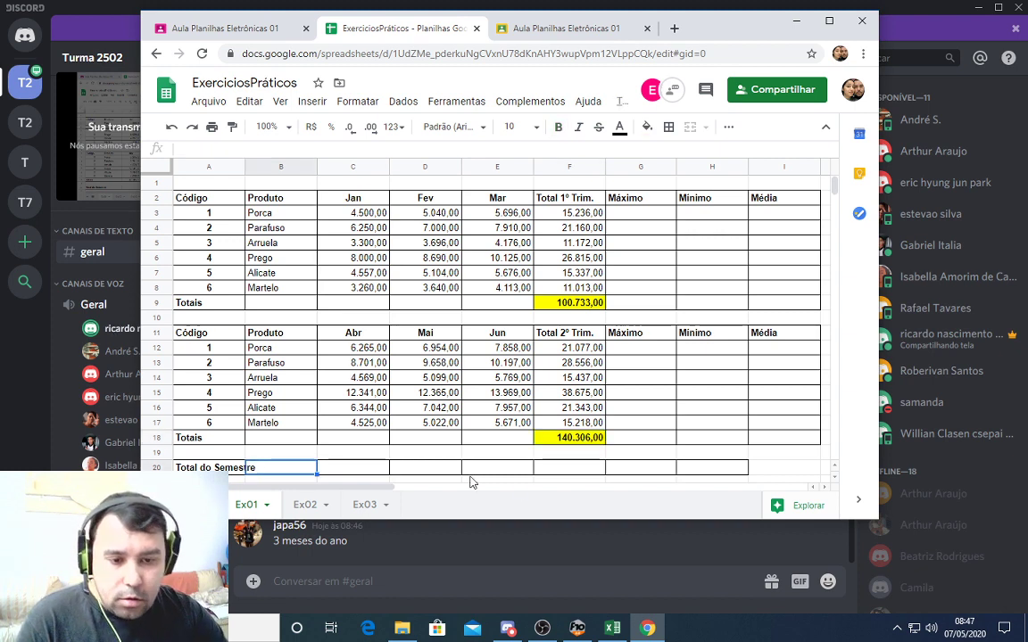
pyautogui.click(563, 469)
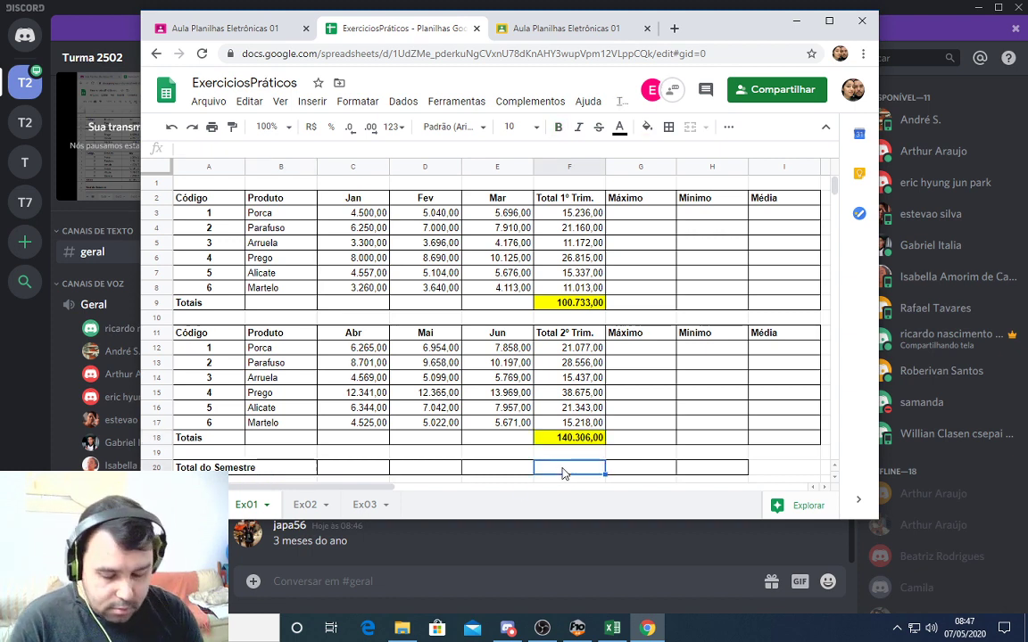
pyautogui.write('=soma(')
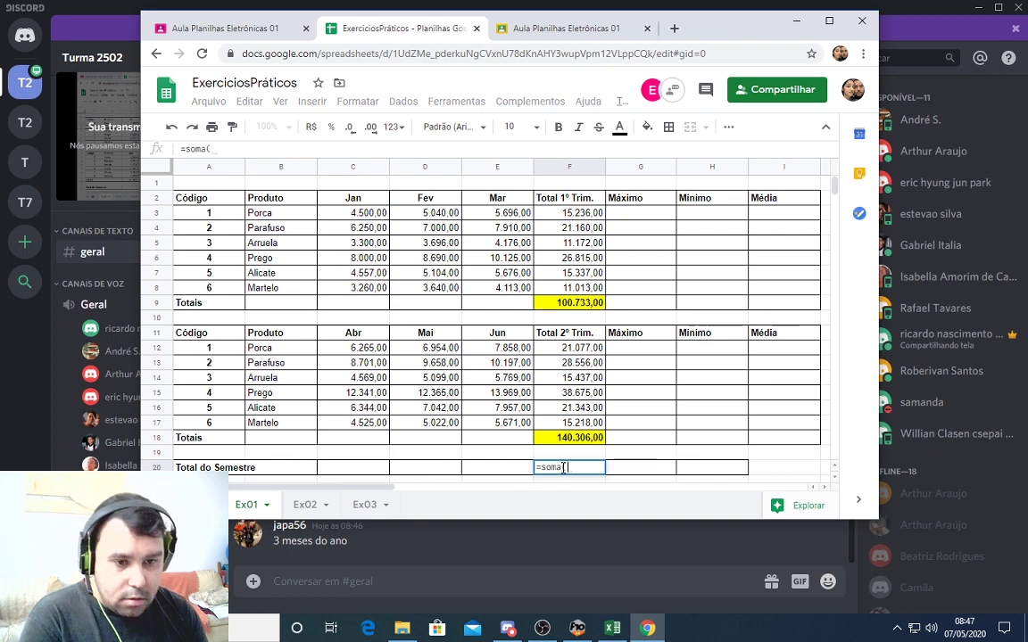
pyautogui.click(575, 438)
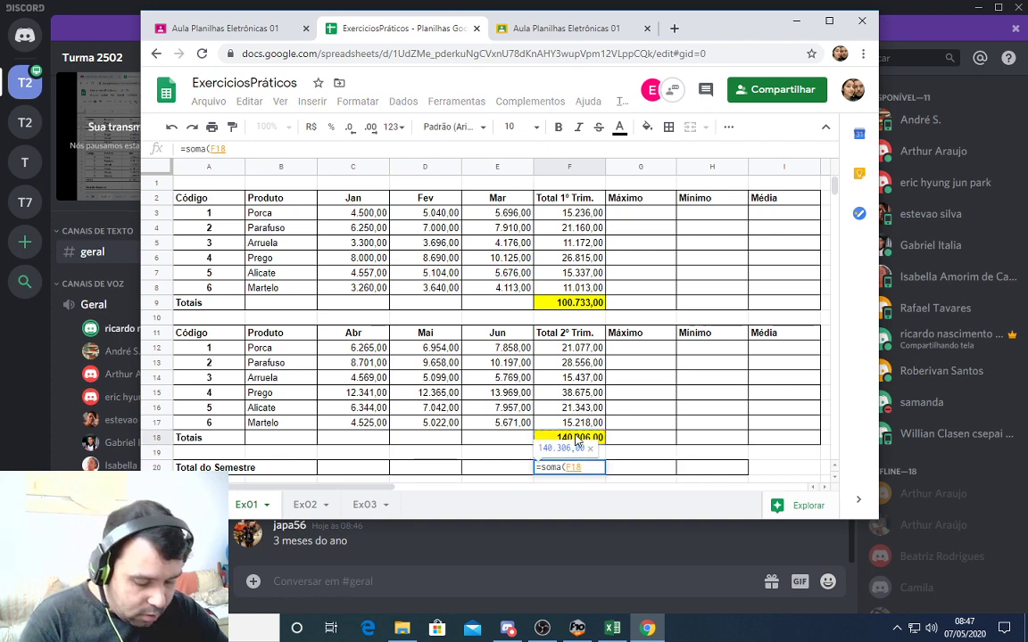
pyautogui.write(';')
pyautogui.click(581, 304)
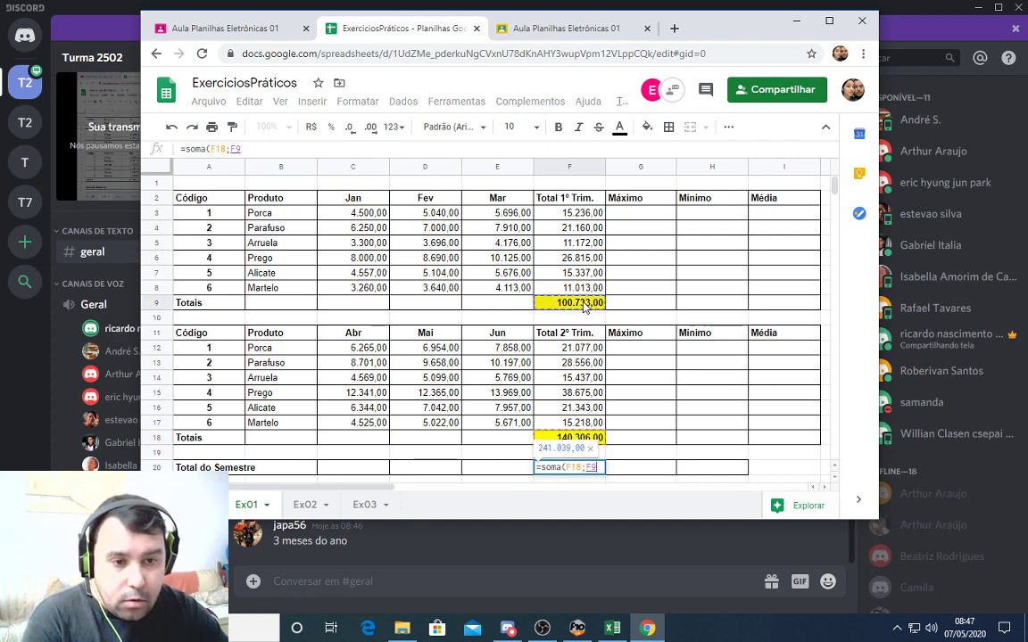
pyautogui.write(')')
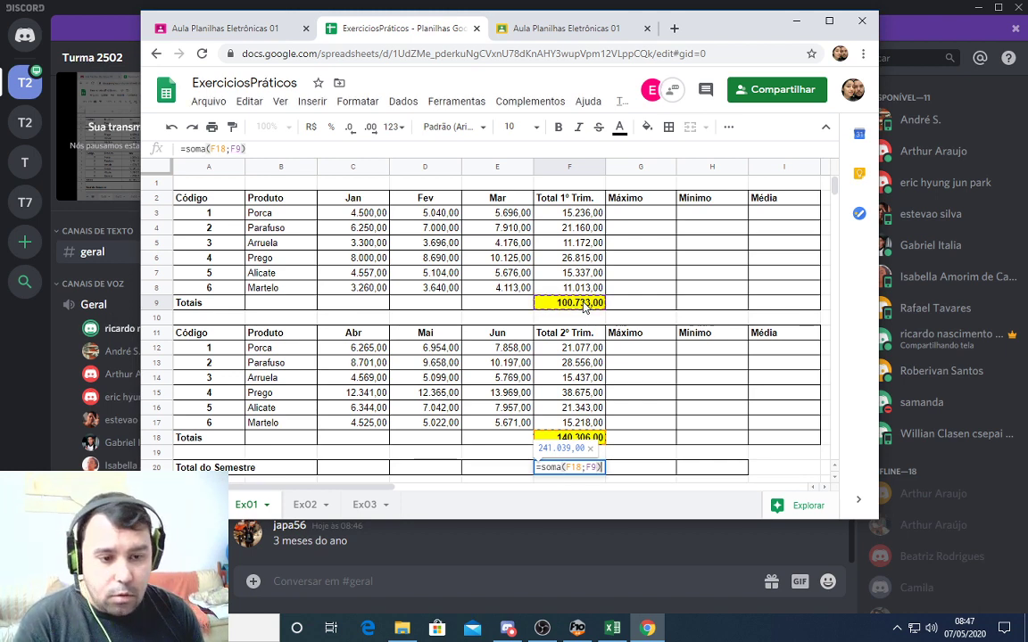
pyautogui.press('Return')
pyautogui.scroll(1, 584, 306)
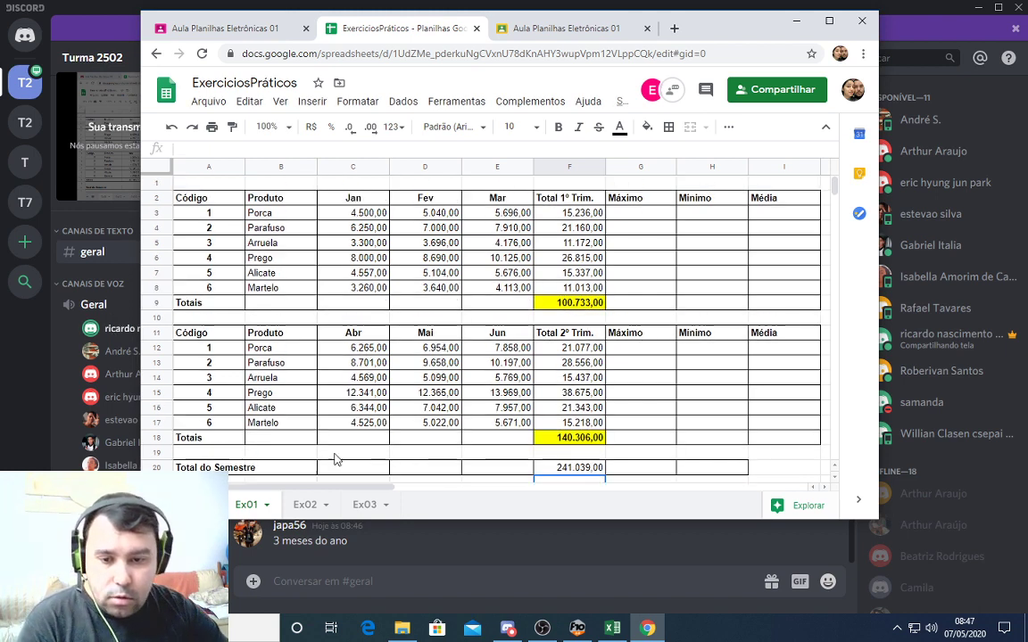
# Make the Total do Semestre value in F20 bold and fill the cell with yellow
pyautogui.click(572, 467)
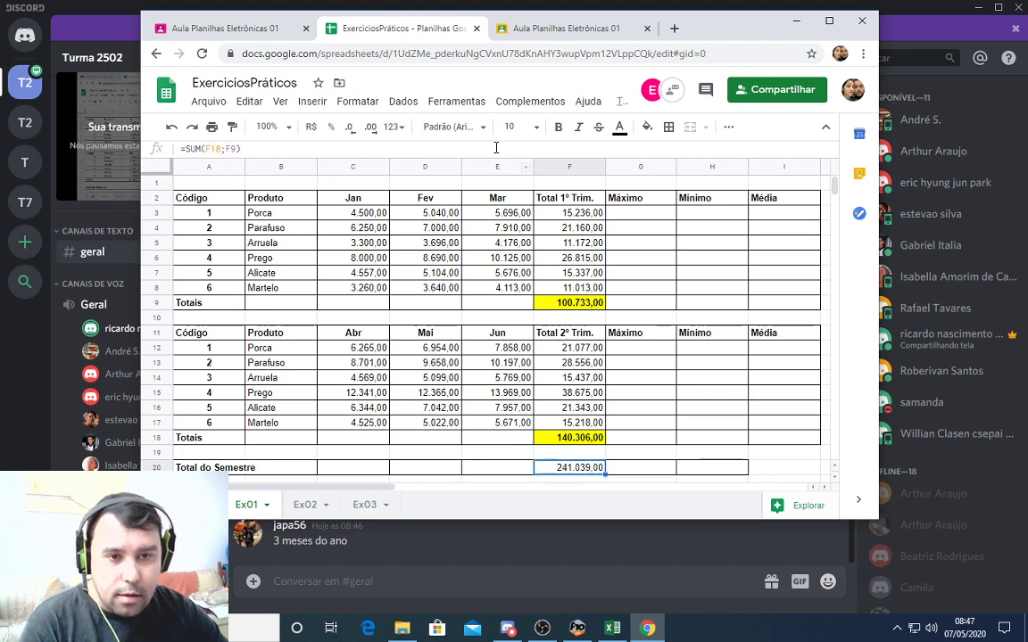
pyautogui.click(647, 128)
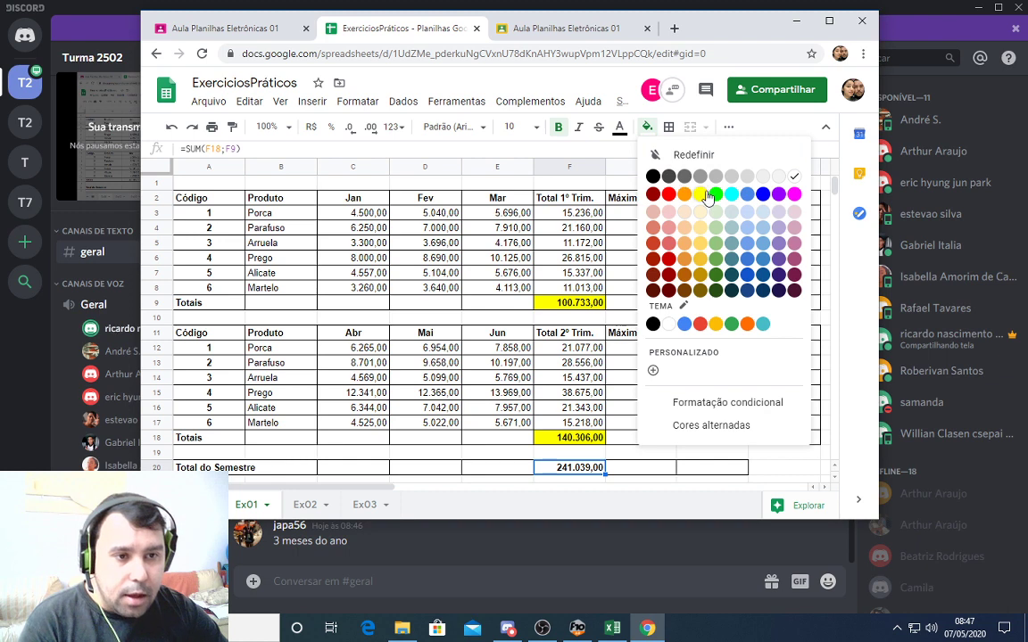
pyautogui.click(703, 194)
pyautogui.click(681, 383)
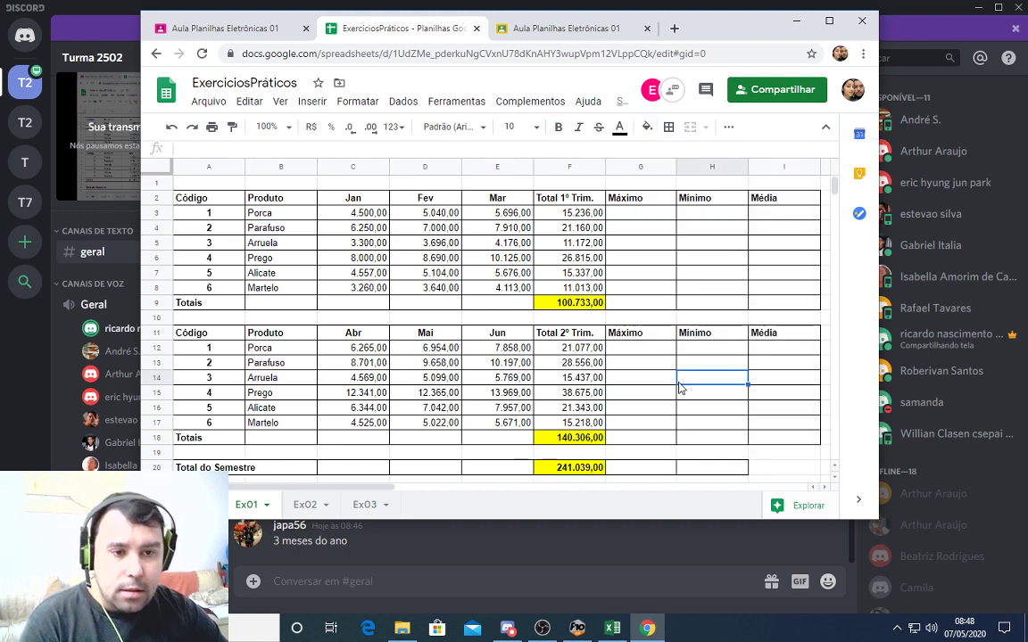
# Fill the January Totais cell C9 with bright green
pyautogui.click(218, 305)
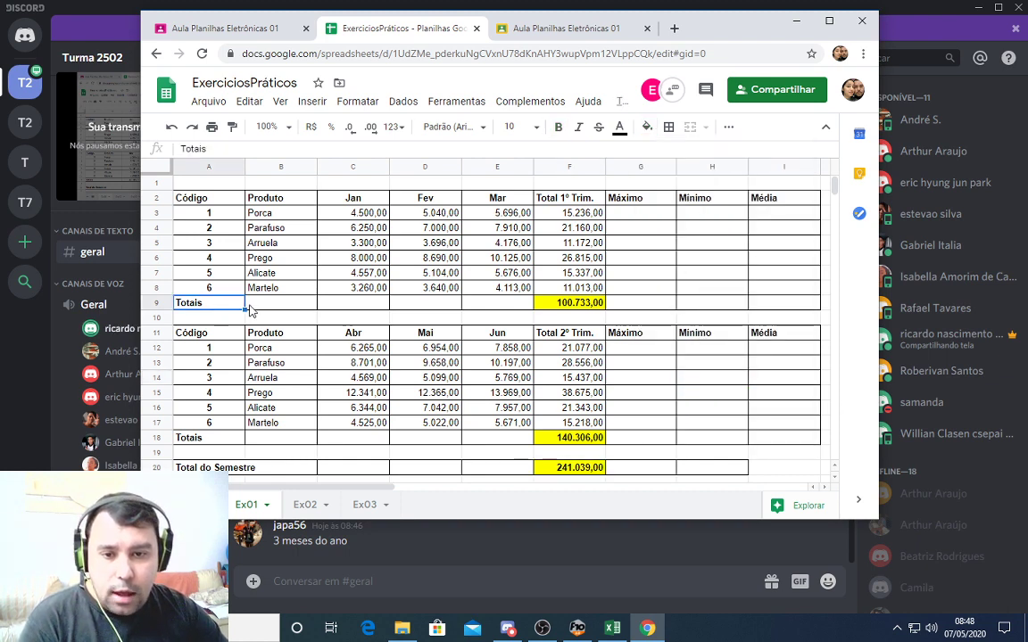
pyautogui.click(344, 305)
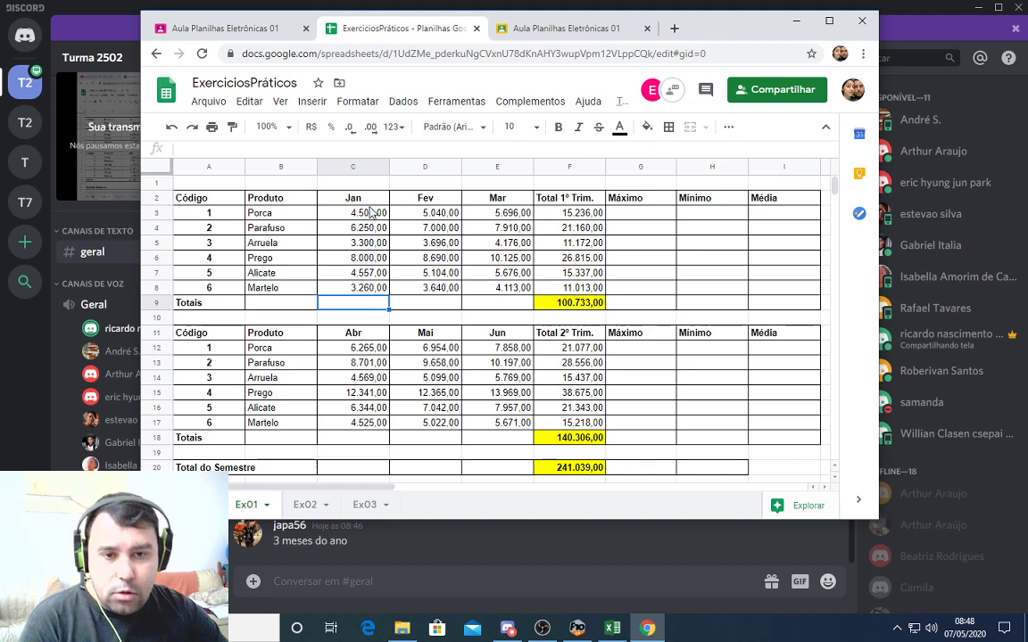
pyautogui.moveTo(371, 211); pyautogui.dragTo(361, 287)
pyautogui.click(366, 300)
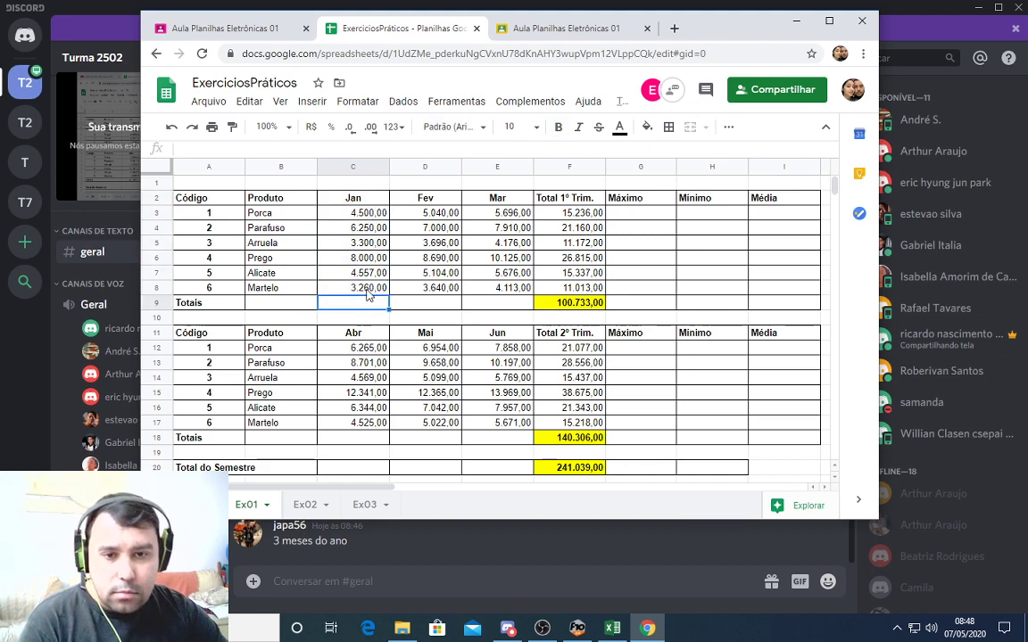
pyautogui.click(650, 130)
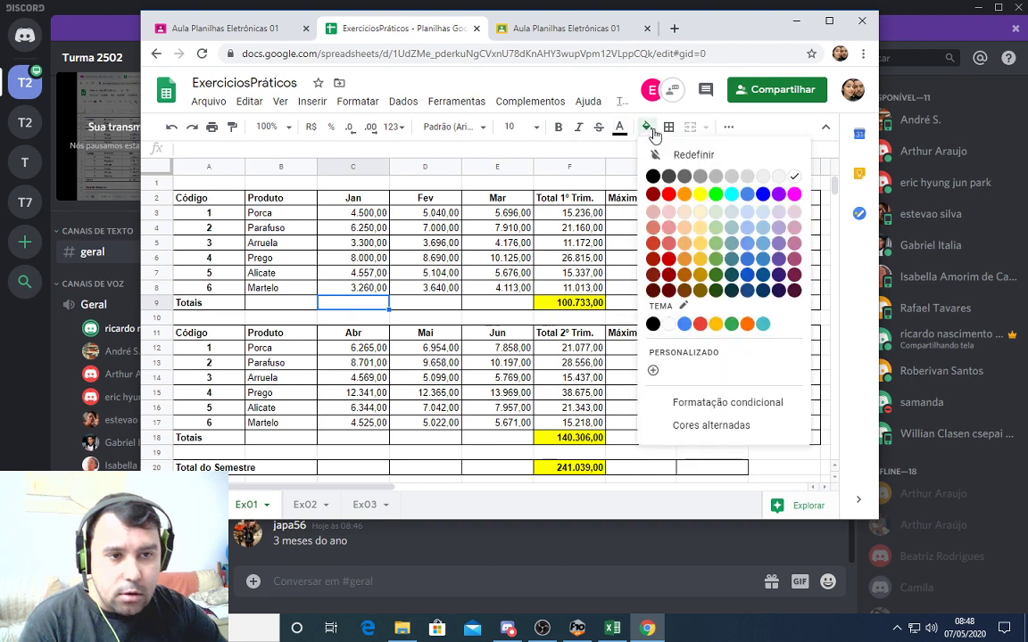
pyautogui.click(716, 194)
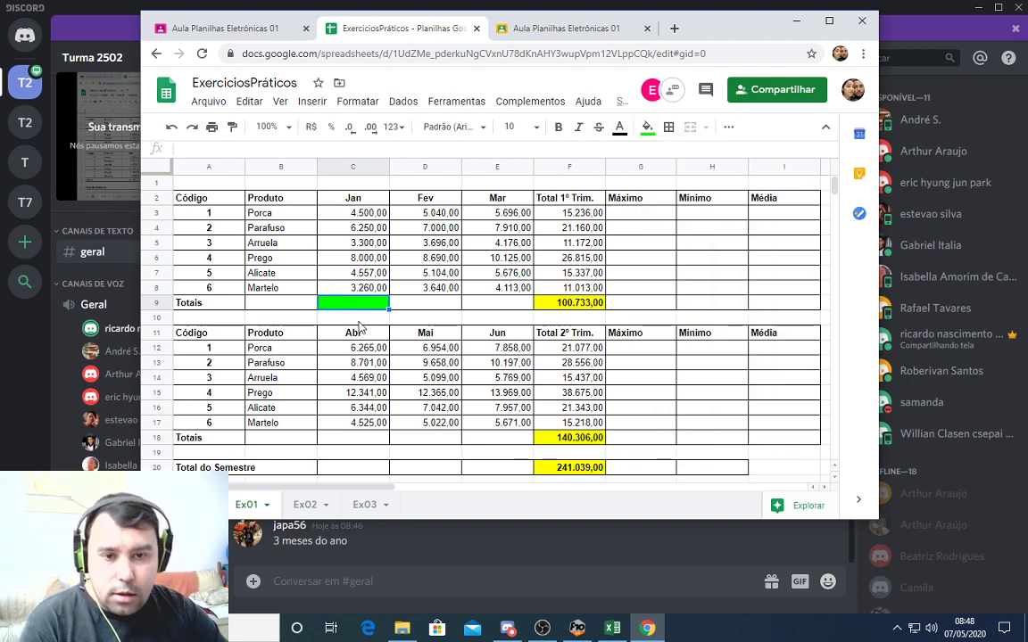
pyautogui.click(423, 303)
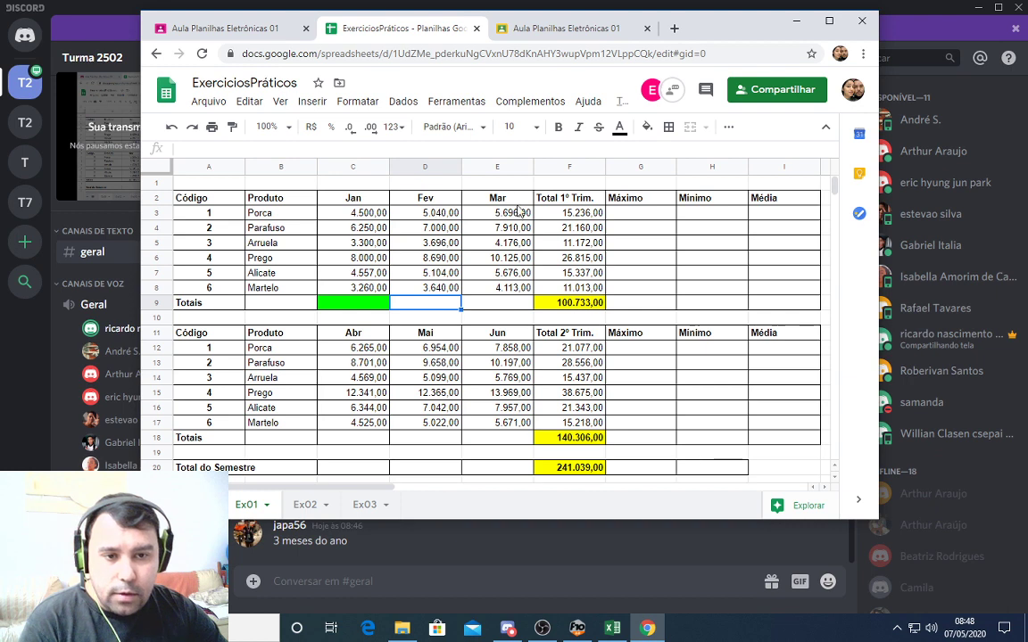
pyautogui.moveTo(513, 204); pyautogui.dragTo(497, 303)
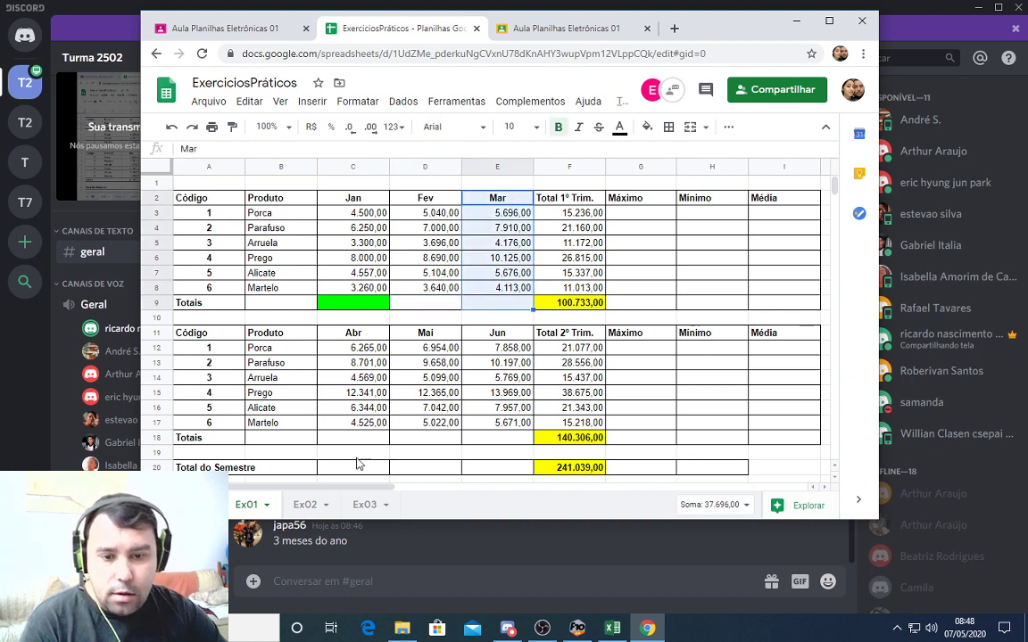
pyautogui.click(357, 464)
pyautogui.click(360, 441)
pyautogui.moveTo(376, 348); pyautogui.dragTo(372, 424)
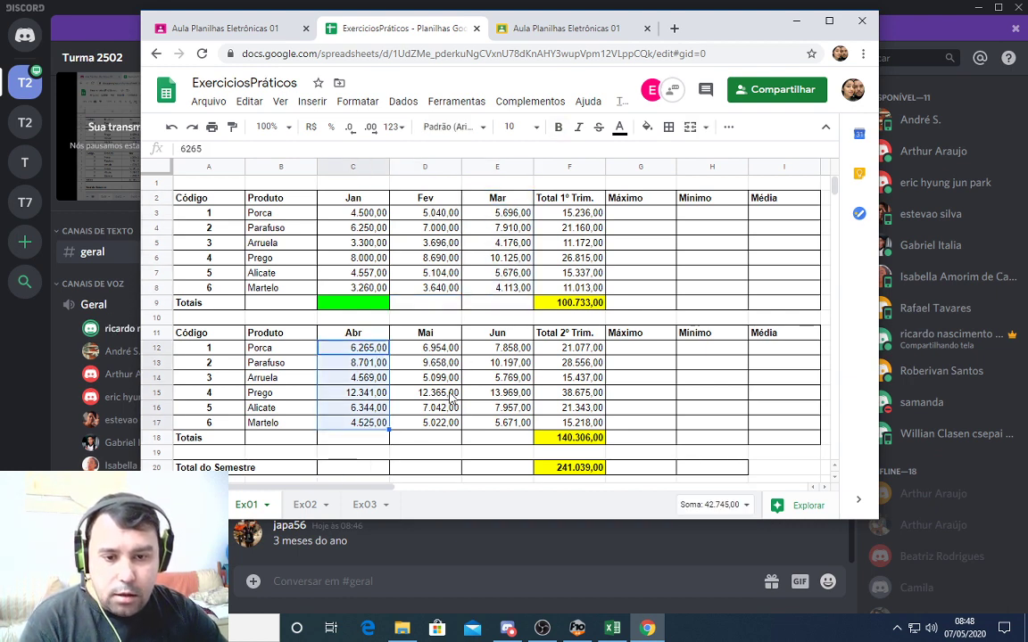
# Enter a soma formula over C3:C8 in the January Totais cell C9
pyautogui.click(370, 304)
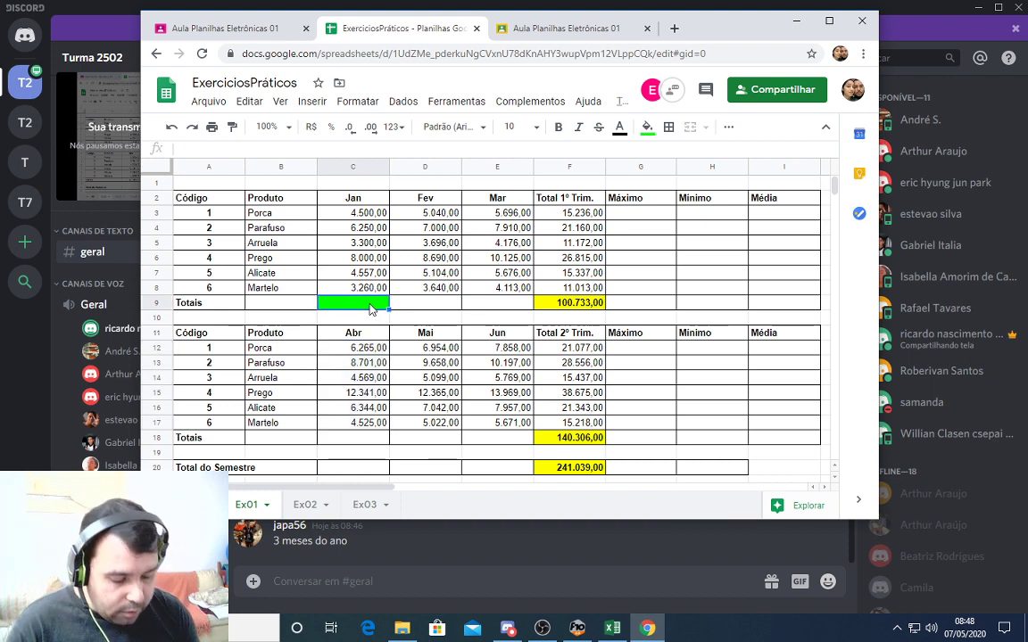
pyautogui.write('=')
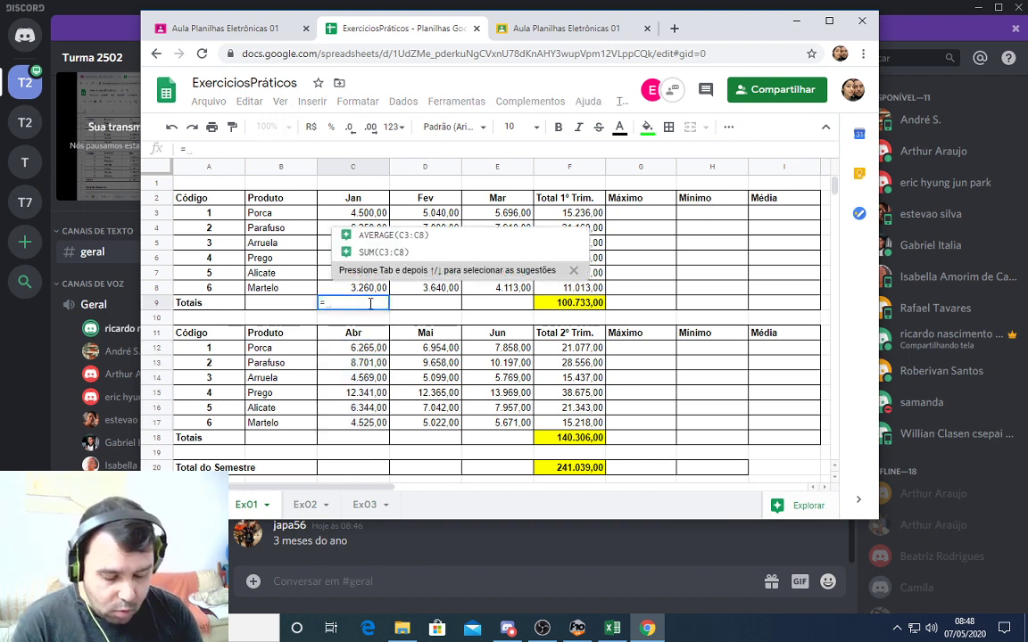
pyautogui.write('soma')
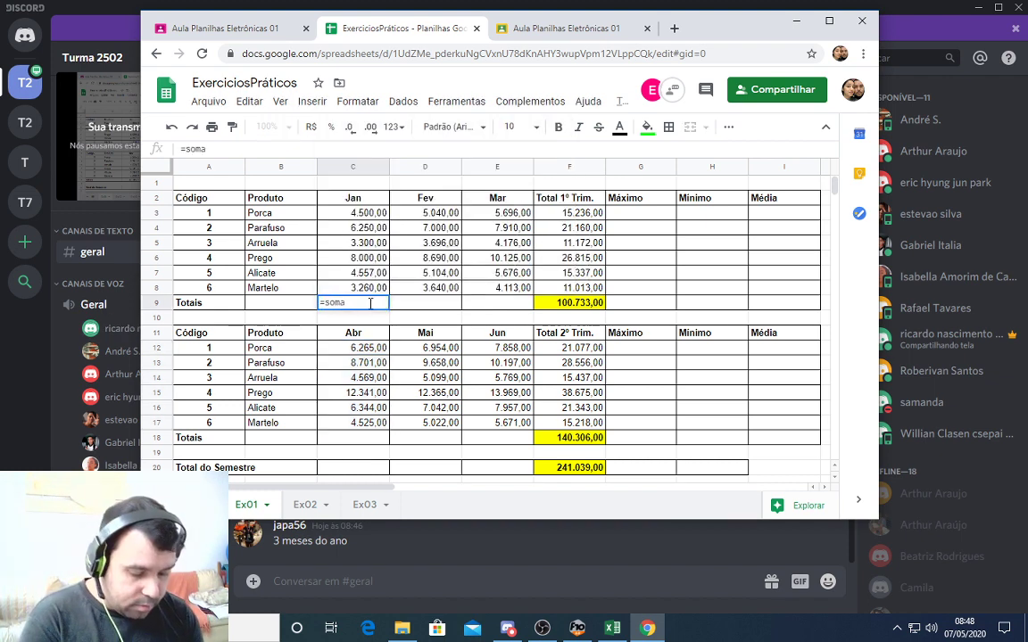
pyautogui.write('(')
pyautogui.moveTo(364, 210); pyautogui.dragTo(367, 287)
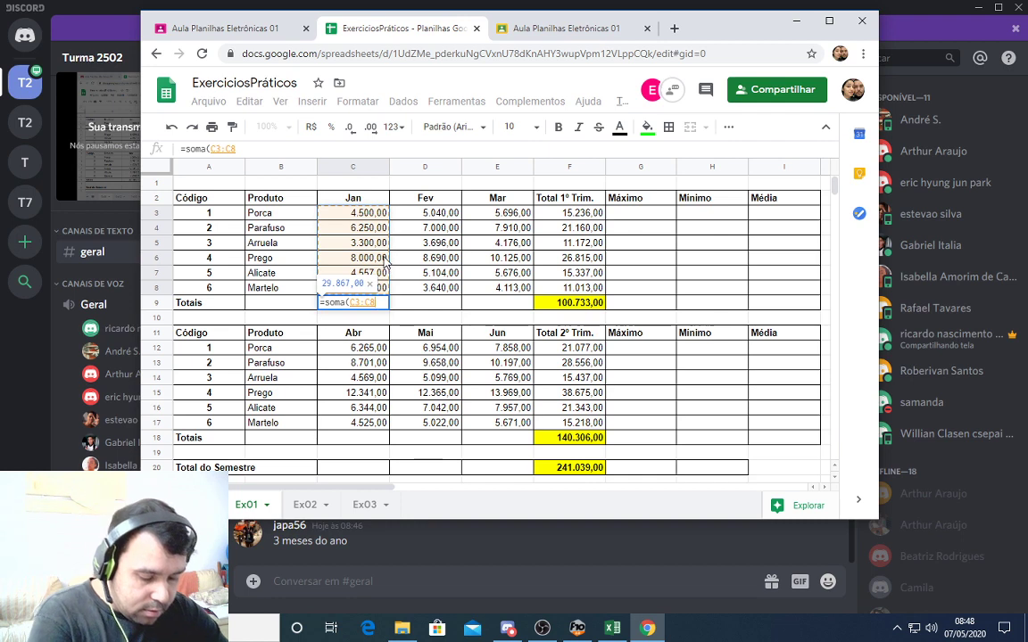
pyautogui.press('Return')
# Make the January total in C9 bold and copy its formula and formatting across to E9
pyautogui.click(384, 304)
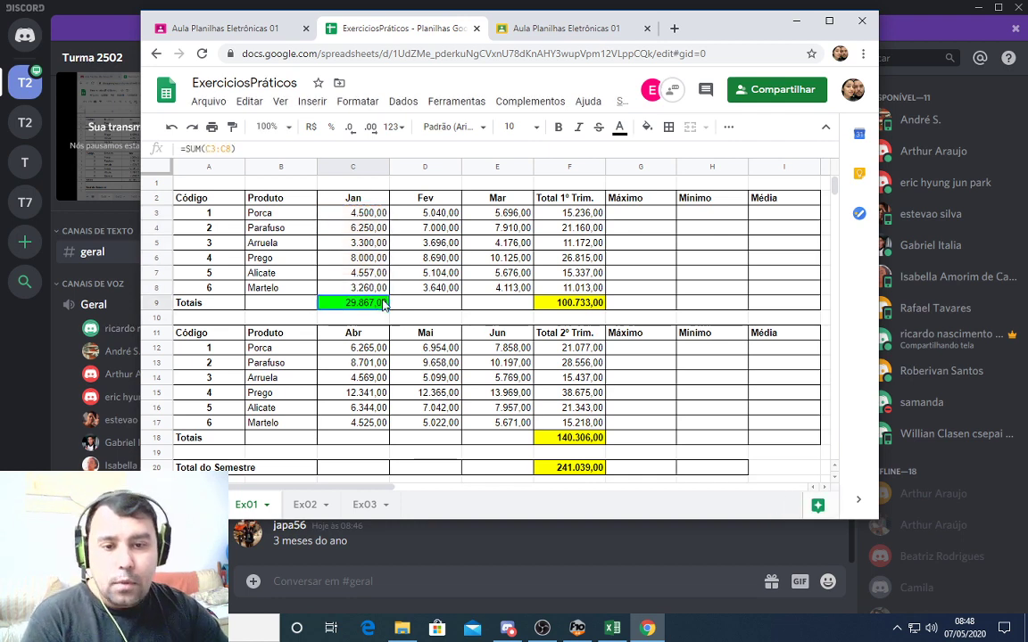
pyautogui.click(560, 128)
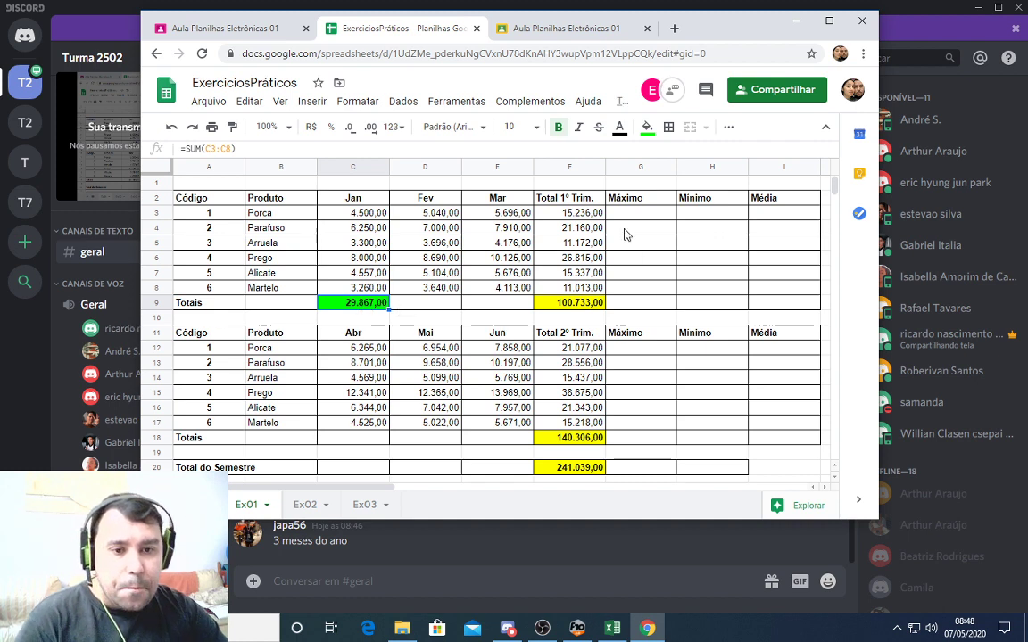
pyautogui.click(446, 306)
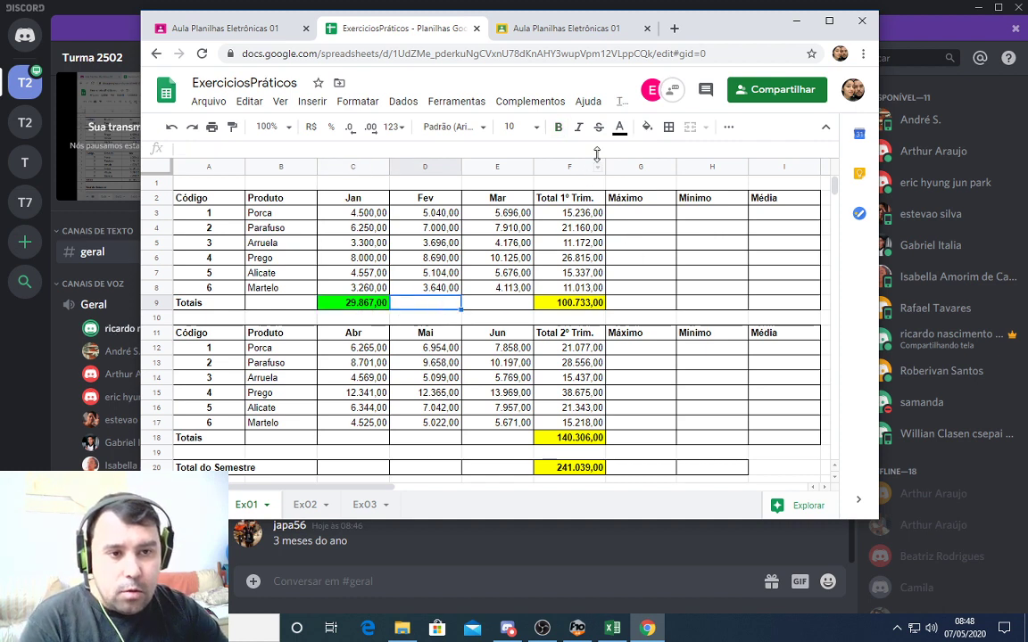
pyautogui.click(357, 303)
pyautogui.moveTo(388, 309); pyautogui.dragTo(501, 309)
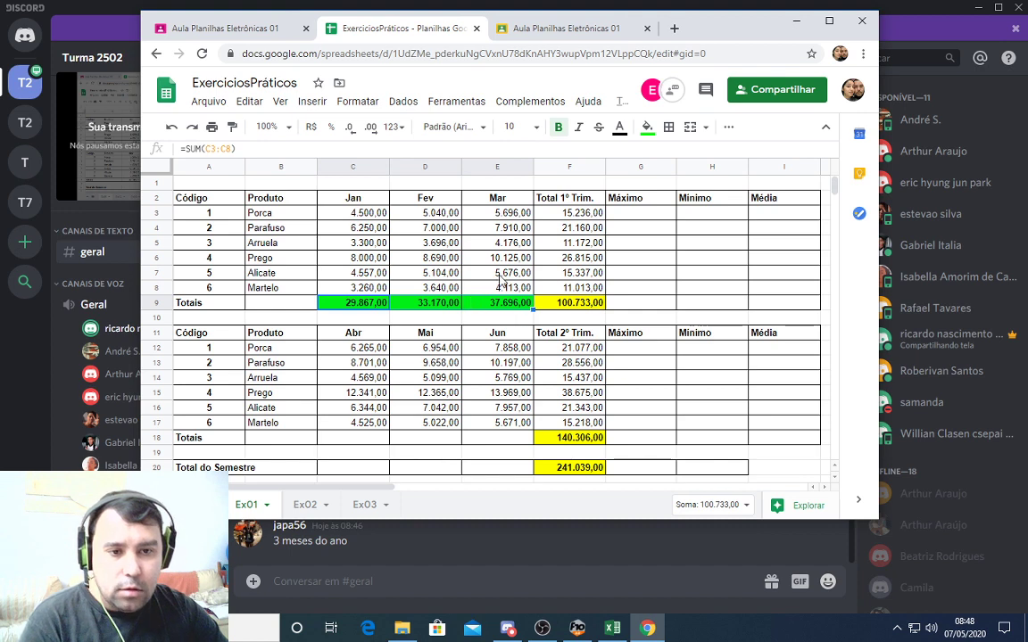
# Enter =máximo(C3:E3) in the first-quarter Máximo cell for Porca, G3
pyautogui.click(652, 219)
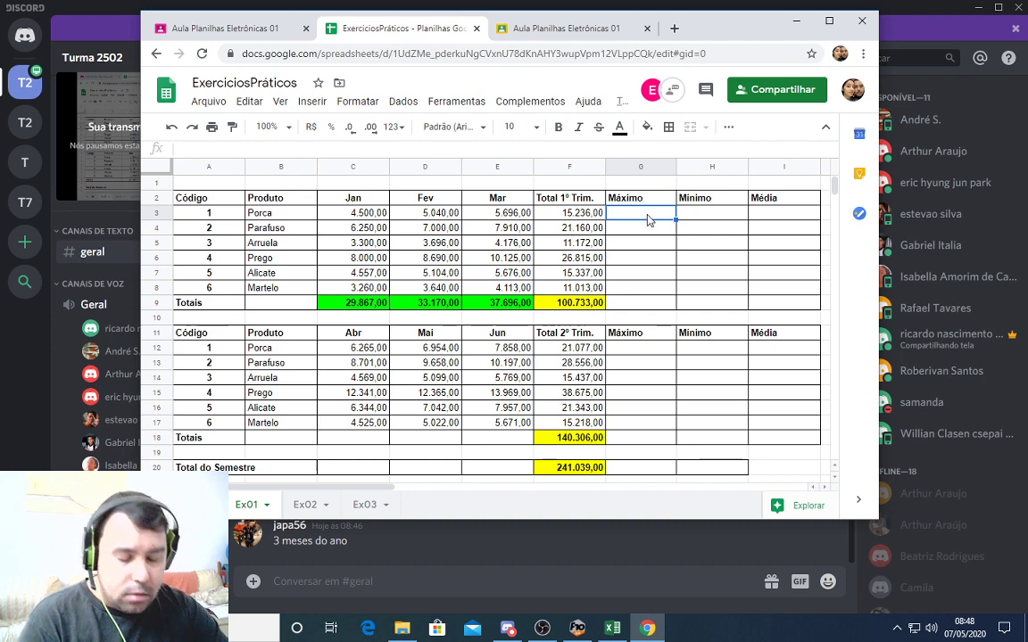
pyautogui.write('=')
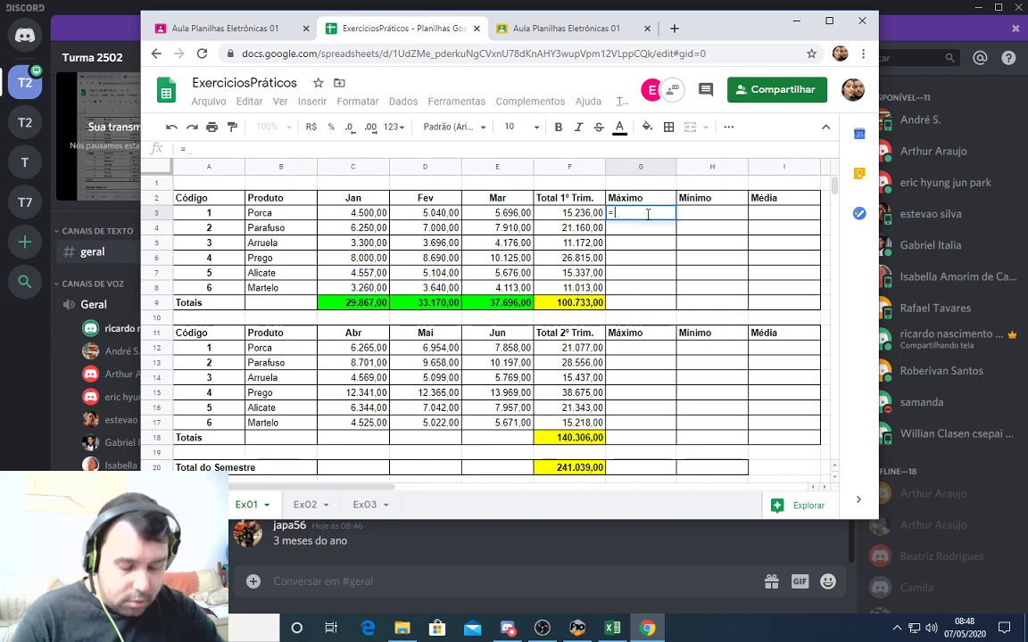
pyautogui.write('máximo(')
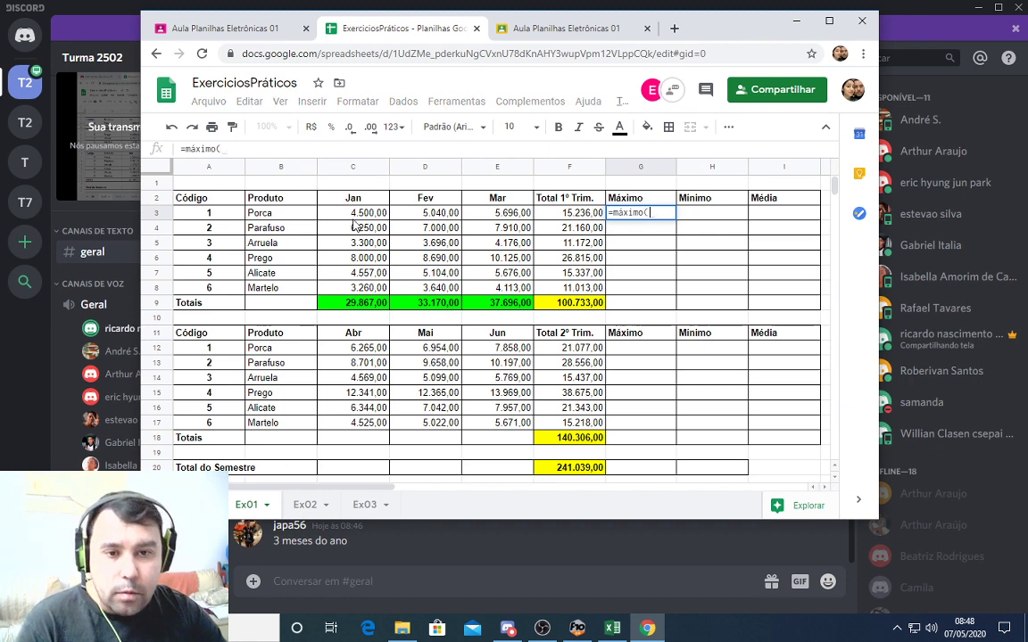
pyautogui.moveTo(349, 218); pyautogui.dragTo(488, 220)
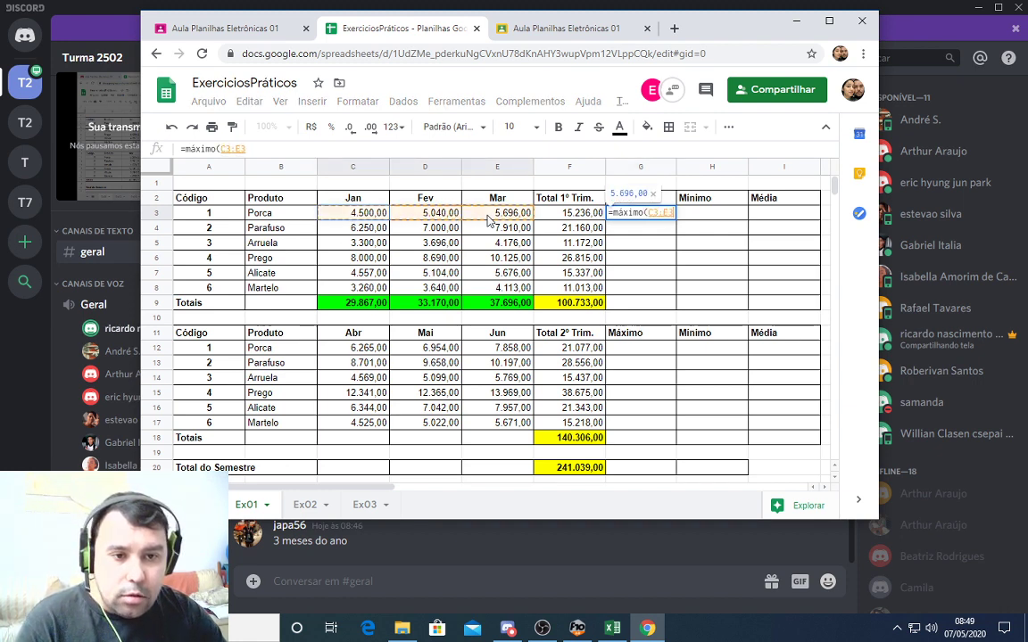
pyautogui.write(')')
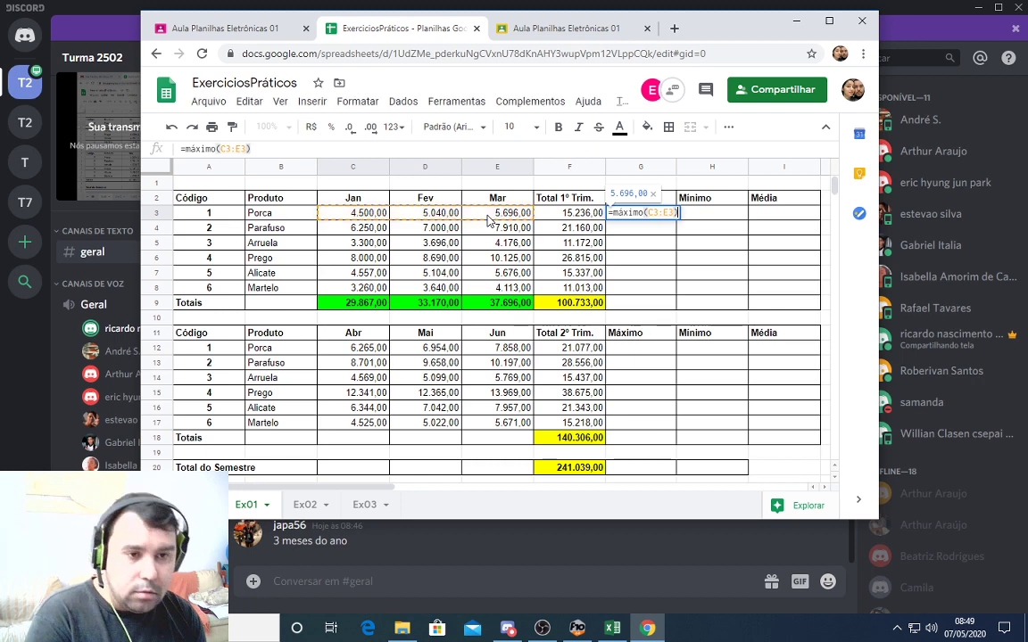
pyautogui.press('Return')
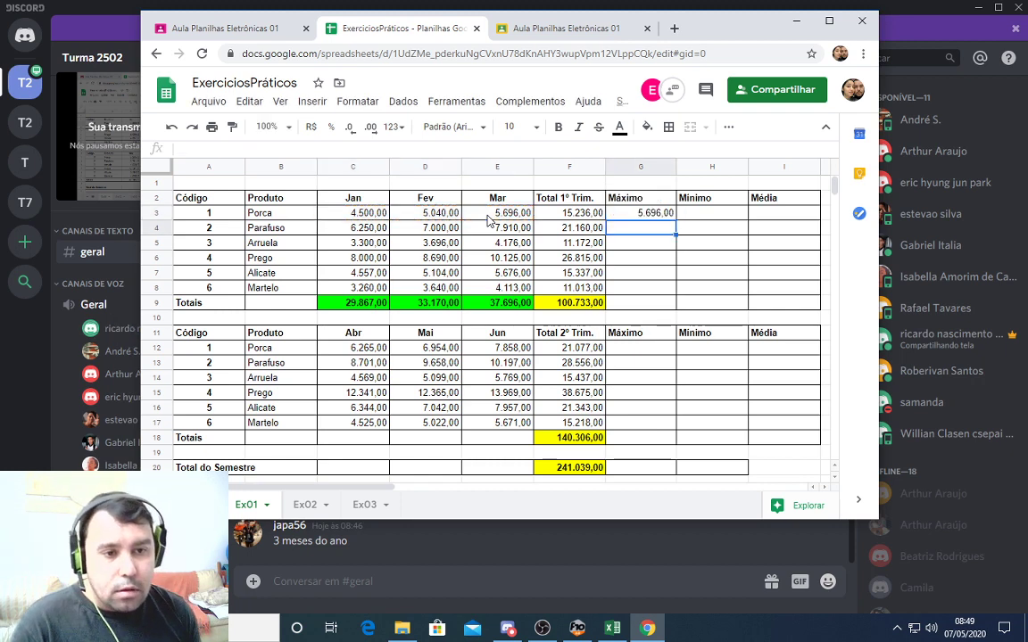
# Format G3 with a light orange fill and bold text, and copy it down the Máximo column to G9
pyautogui.click(634, 214)
pyautogui.click(647, 126)
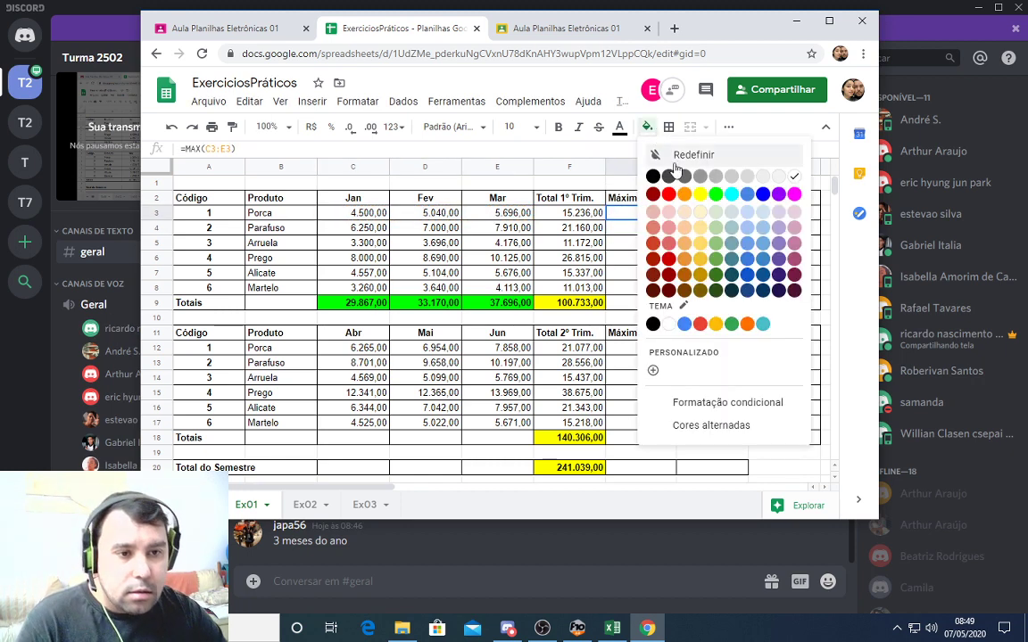
pyautogui.click(685, 215)
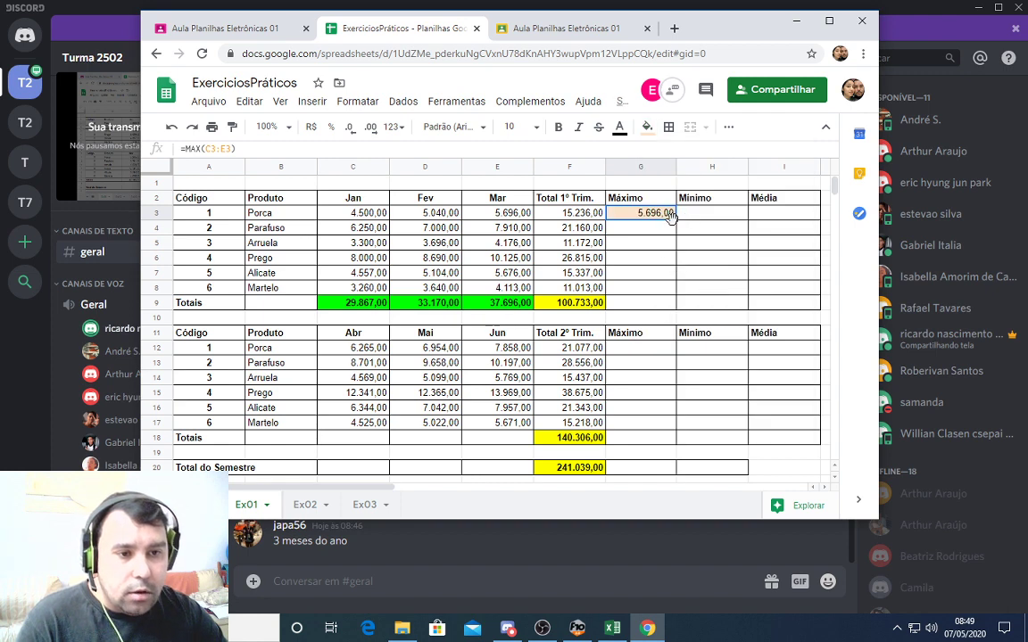
pyautogui.click(557, 127)
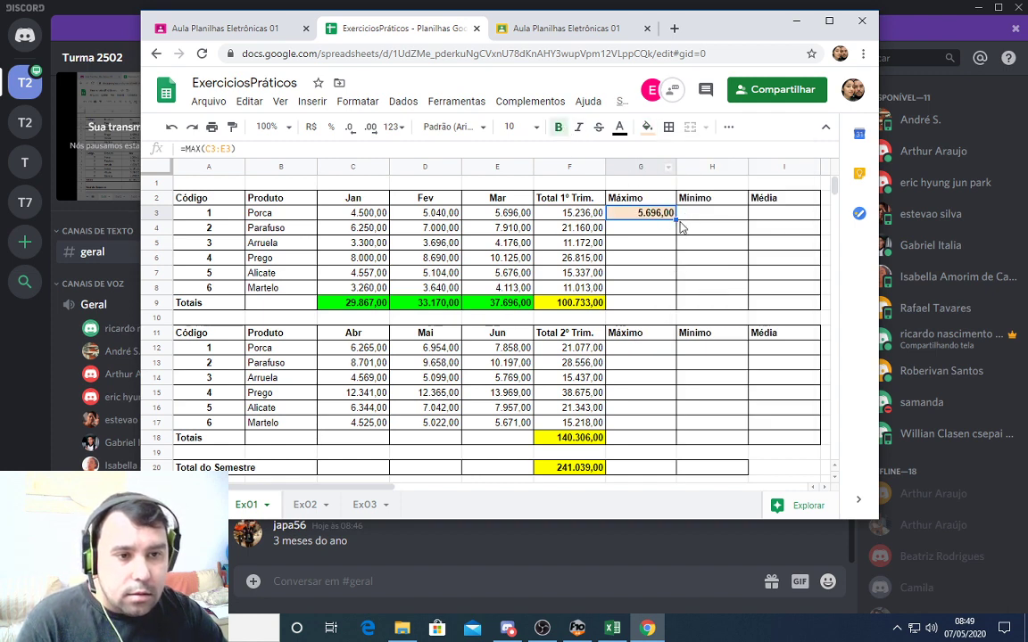
pyautogui.moveTo(676, 221); pyautogui.dragTo(671, 296)
pyautogui.click(719, 260)
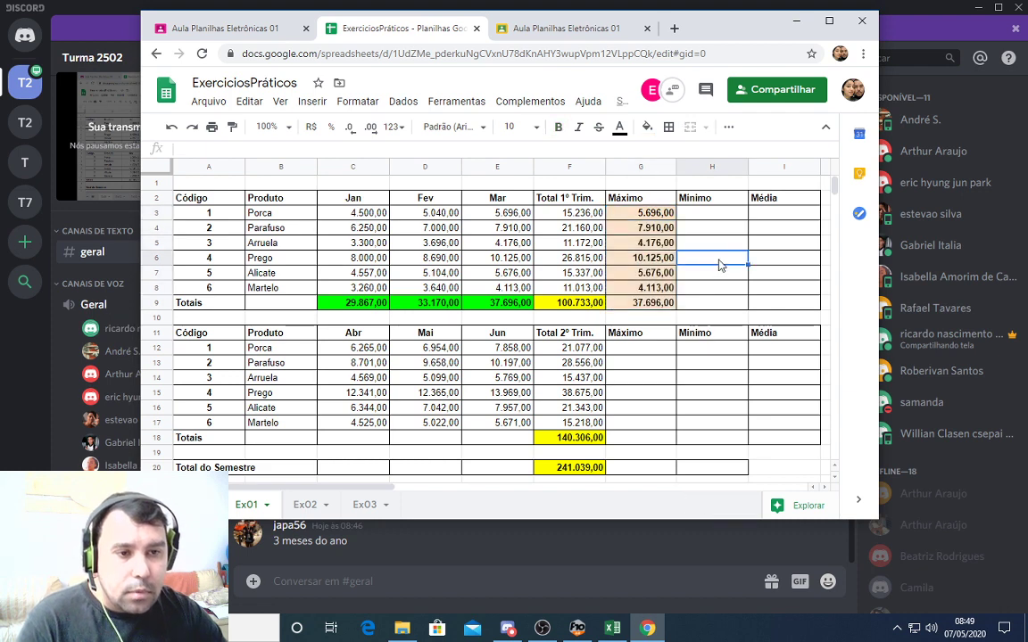
# Enter a minimo formula over C3:E3 in the first-quarter Minimo cell for Porca, H3
pyautogui.click(716, 217)
pyautogui.write('=m')
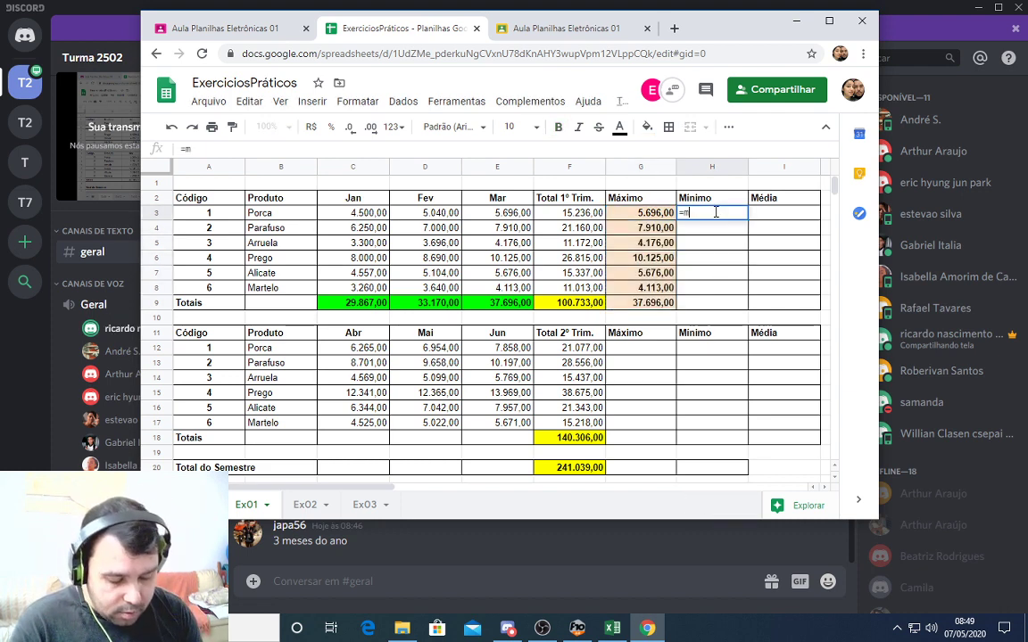
pyautogui.write('inimo')
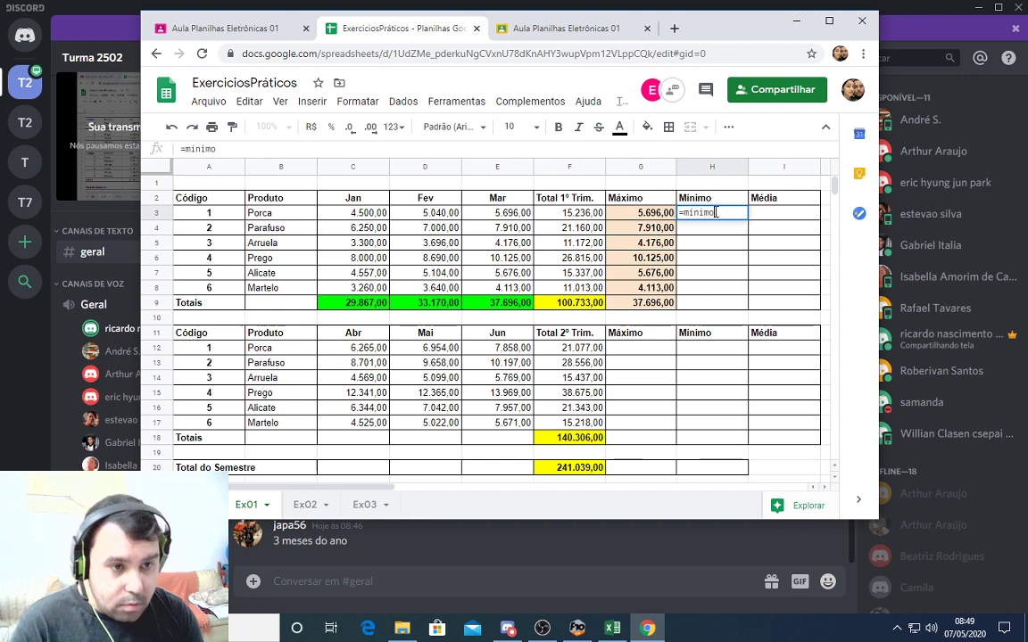
pyautogui.write('(')
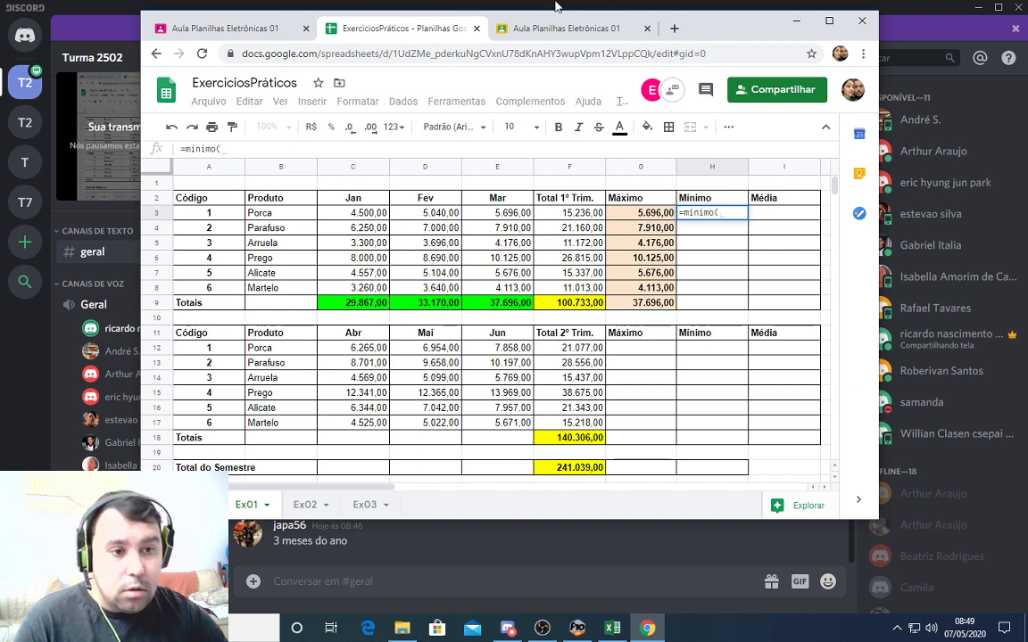
pyautogui.moveTo(354, 218); pyautogui.dragTo(515, 217)
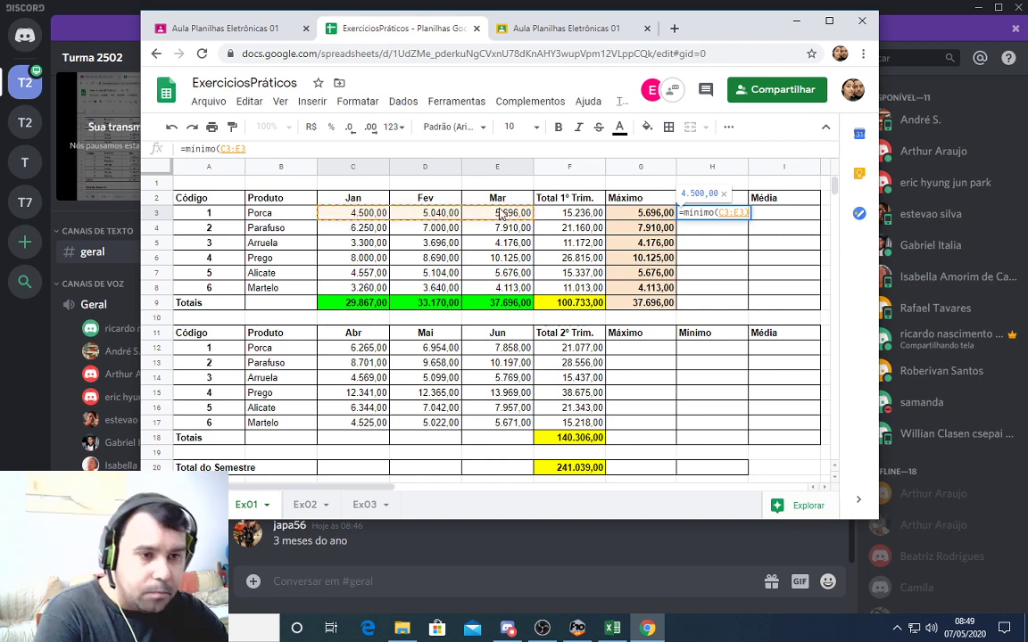
pyautogui.press('Return')
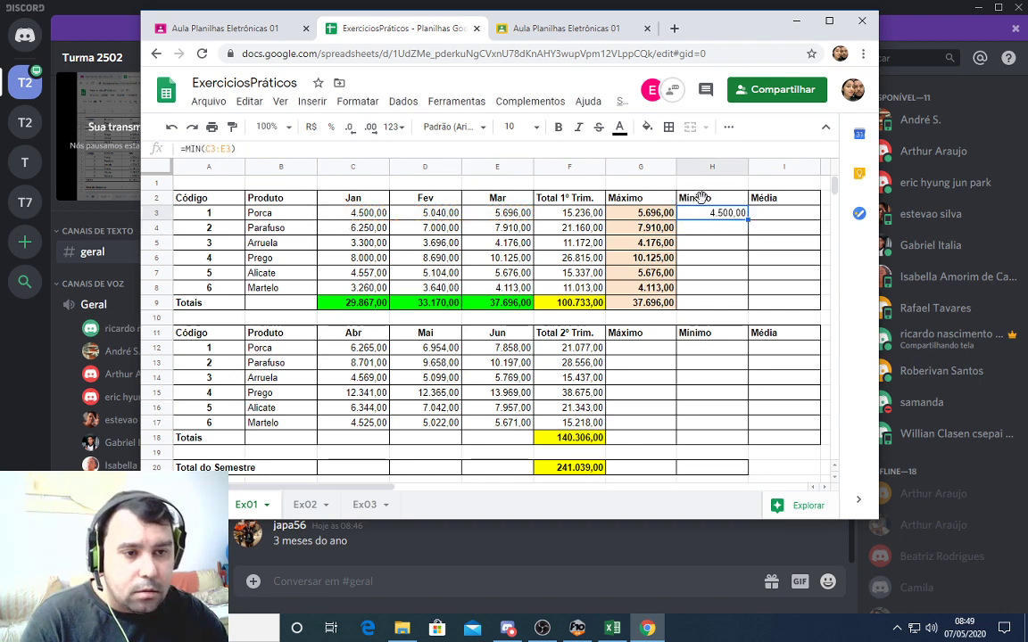
# Format the Minimo cell H3 with bold text and a cyan fill, and copy it down the column to H9
pyautogui.click(558, 127)
pyautogui.click(647, 126)
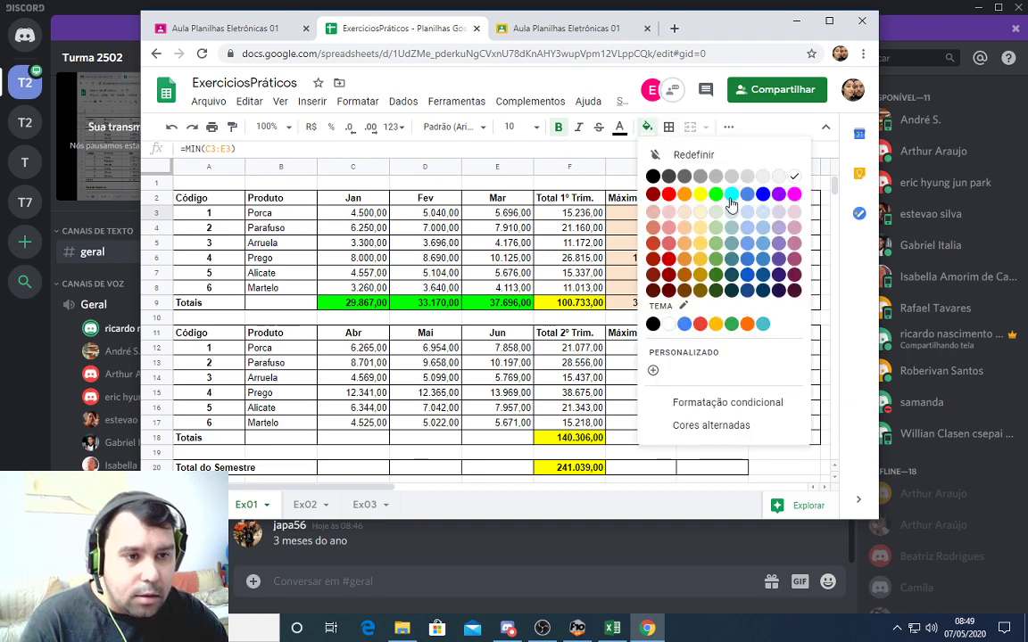
pyautogui.click(731, 194)
pyautogui.moveTo(748, 218); pyautogui.dragTo(749, 303)
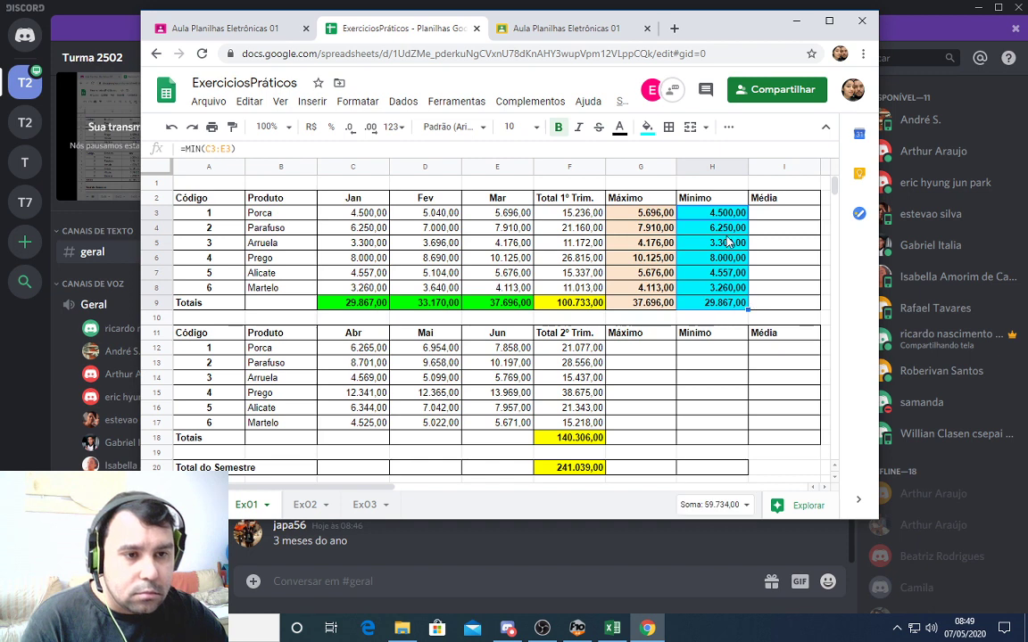
# Enter =média(C3:E3) in the first-quarter Média cell for Porca, I3
pyautogui.click(787, 216)
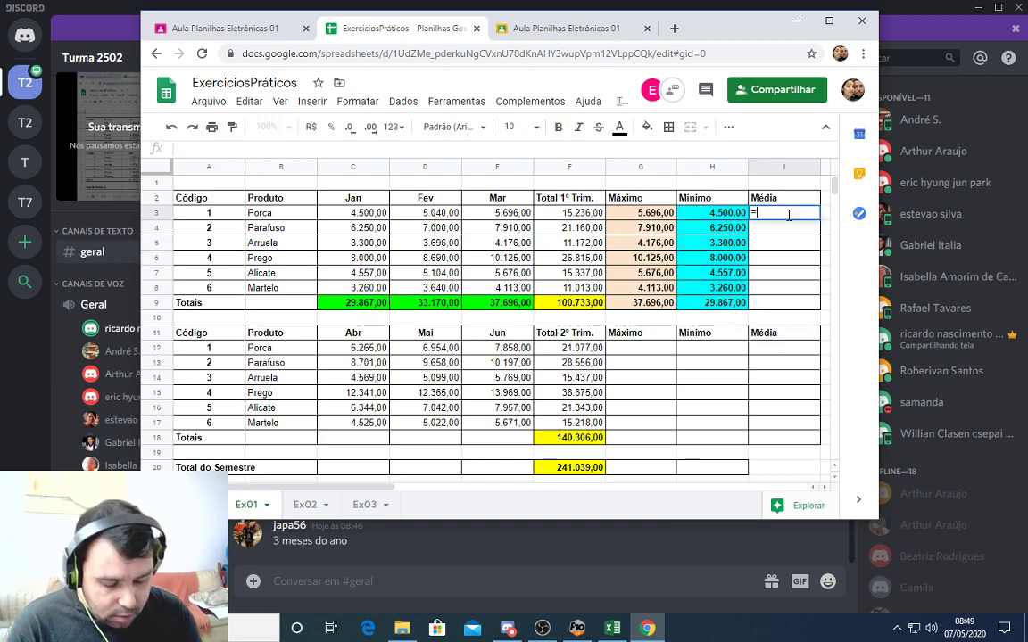
pyautogui.write('=')
pyautogui.write('medi')
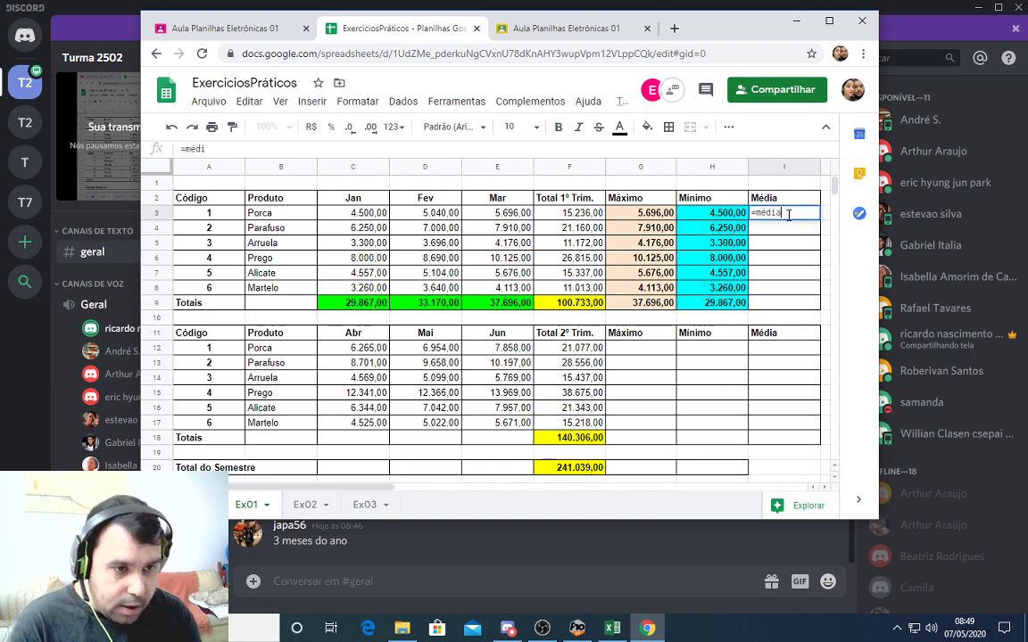
pyautogui.write('a(')
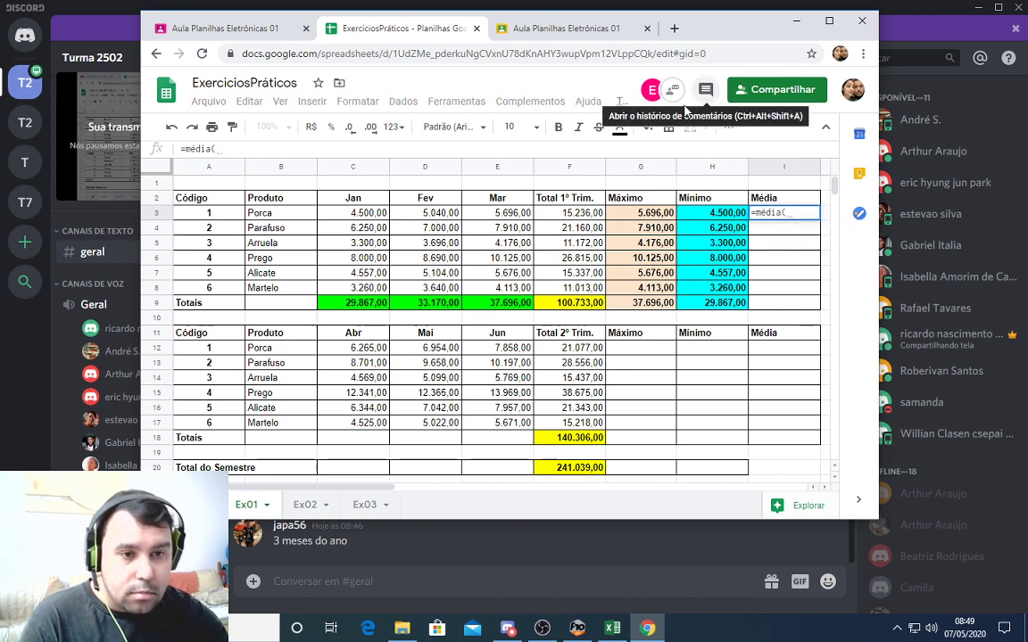
pyautogui.moveTo(332, 212); pyautogui.dragTo(485, 221)
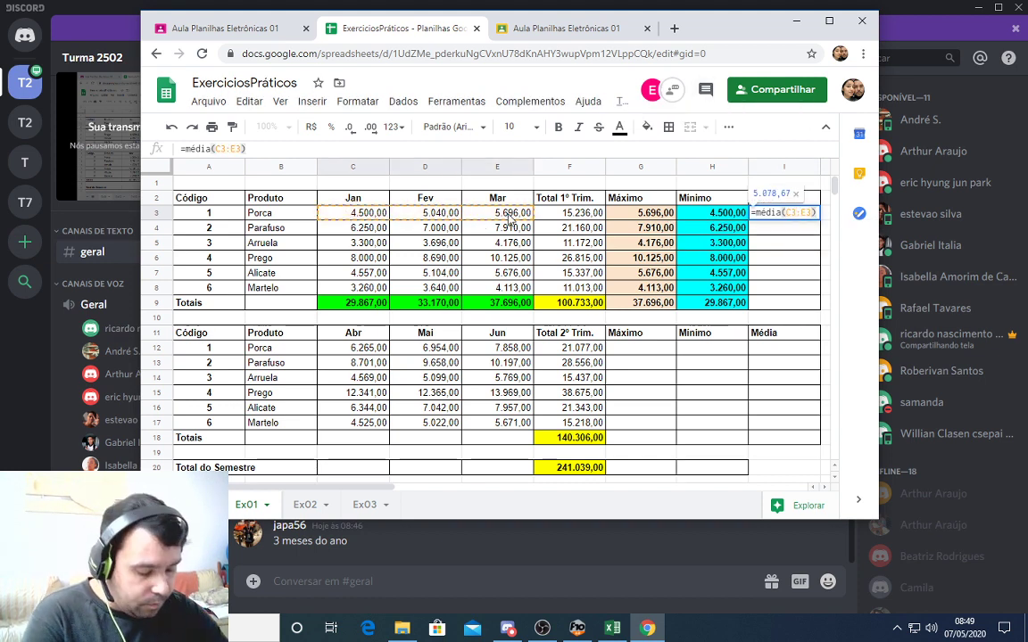
pyautogui.press('Return')
# Format I3 with bold text and a light magenta fill, and copy it down the Média column to I9
pyautogui.click(789, 217)
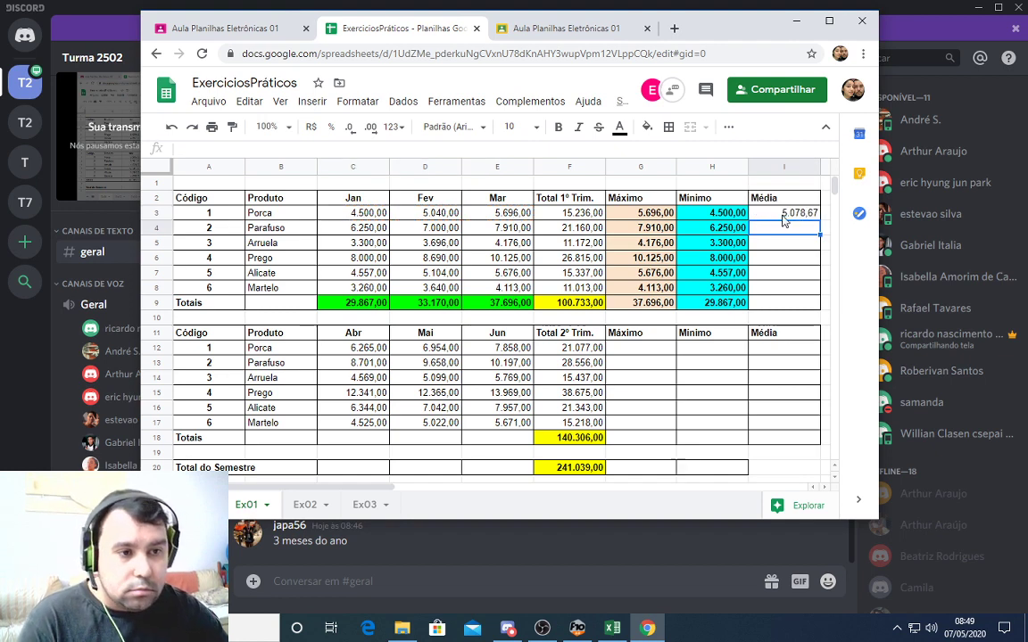
pyautogui.click(557, 126)
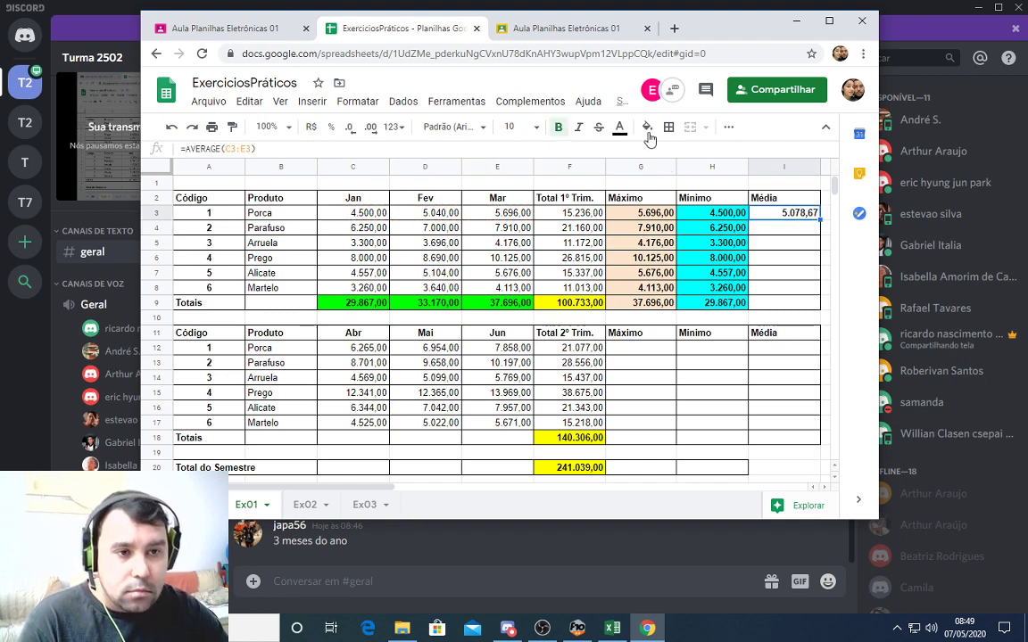
pyautogui.click(647, 127)
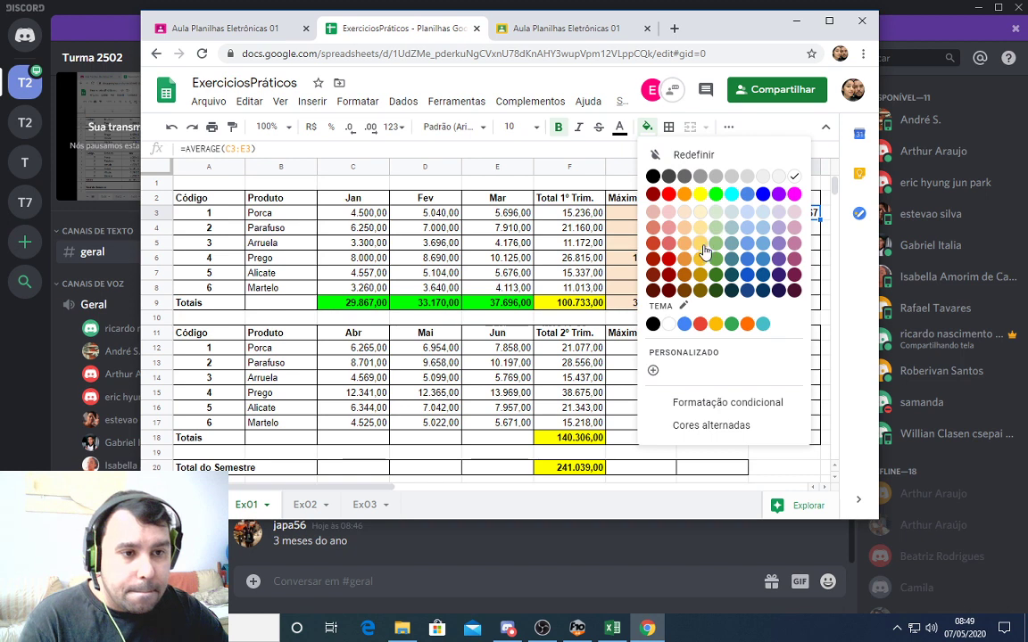
pyautogui.click(794, 212)
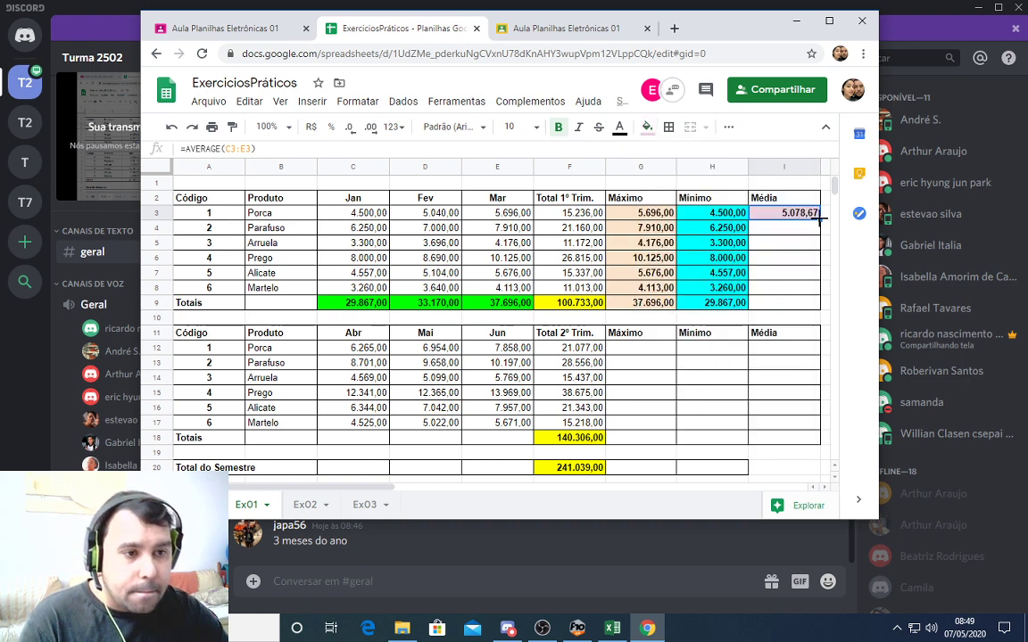
pyautogui.moveTo(818, 217); pyautogui.dragTo(819, 301)
pyautogui.click(797, 243)
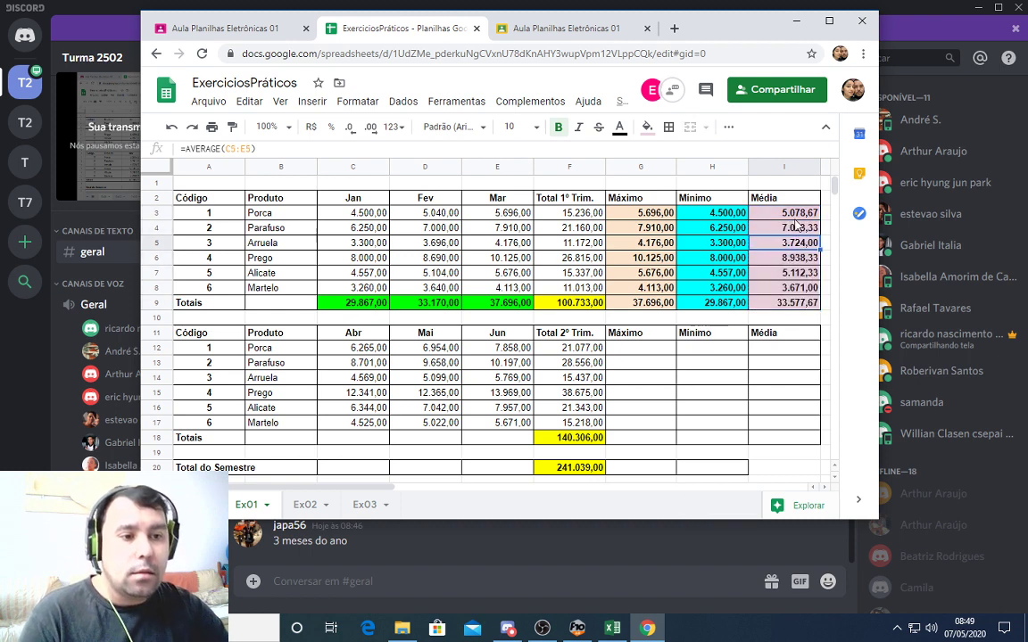
# Centre the first-quarter Máximo, Minimo and Média values in G3:I9 horizontally
pyautogui.click(624, 212)
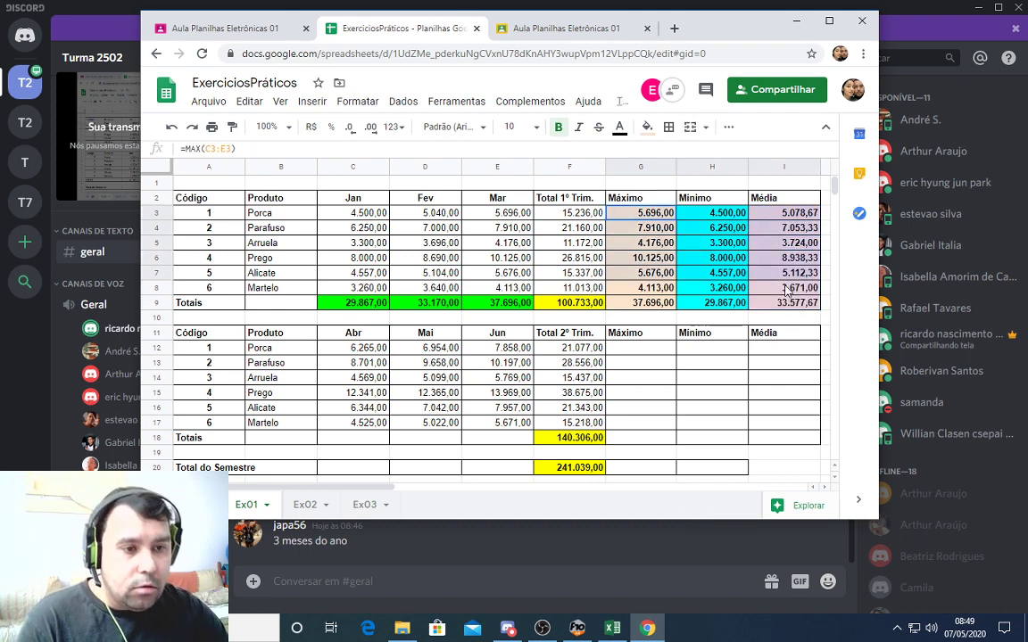
pyautogui.keyDown('shift'); pyautogui.click(786, 303); pyautogui.keyUp('shift')
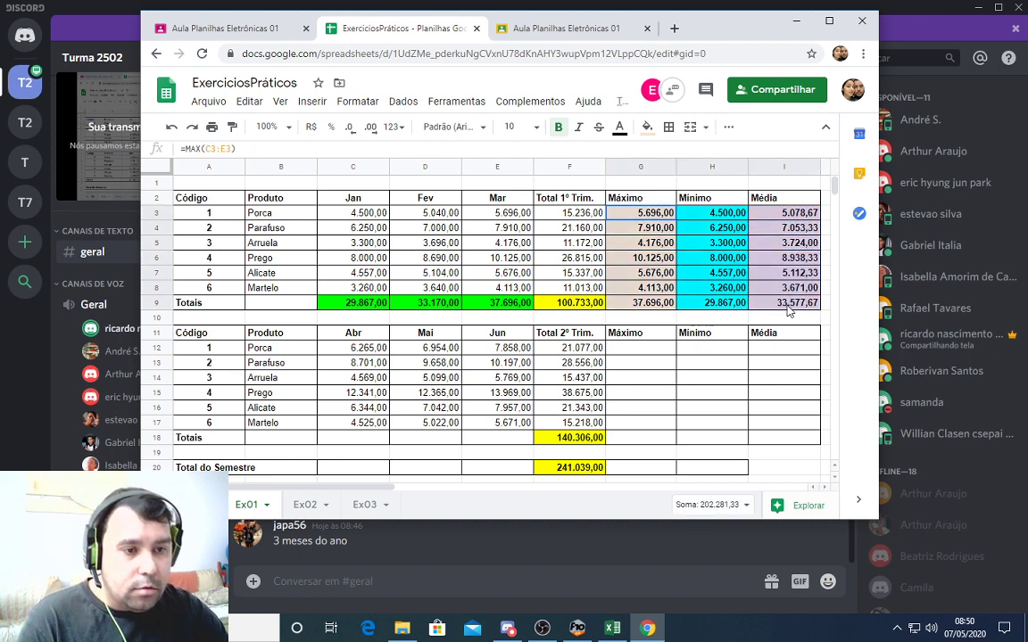
pyautogui.click(728, 132)
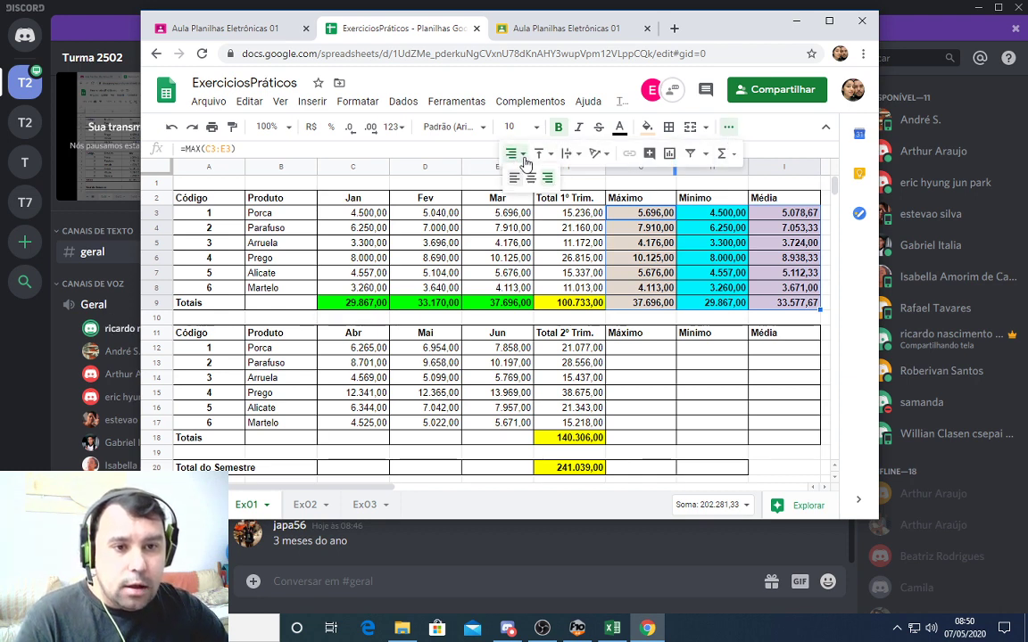
pyautogui.click(719, 229)
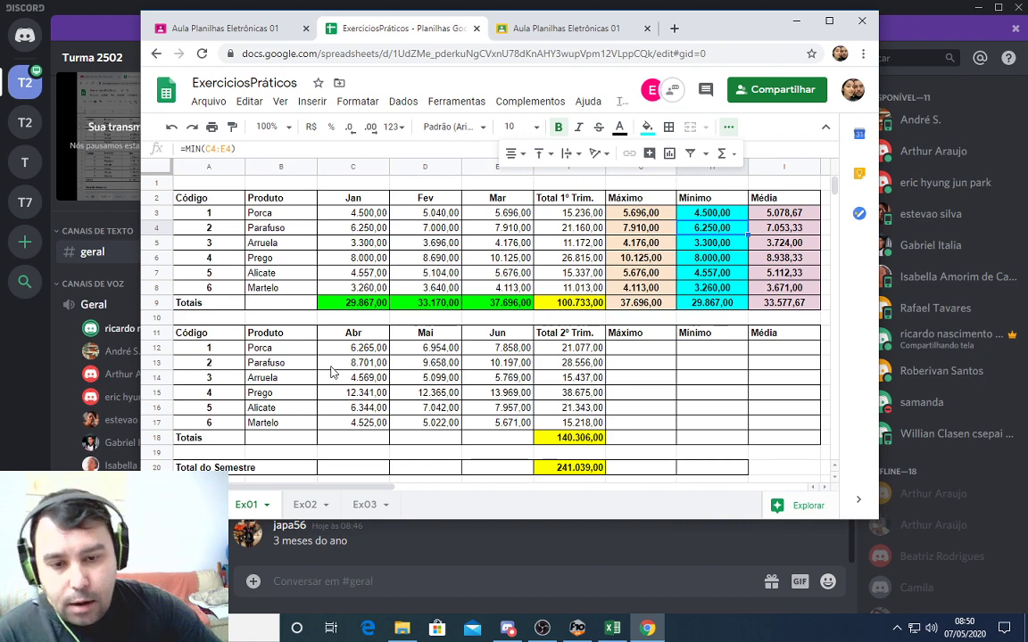
# Examine the FÓRMULAS instructions and go over the first- and second-quarter tables on the Ex01 sheet
pyautogui.scroll(-5, 409, 176)
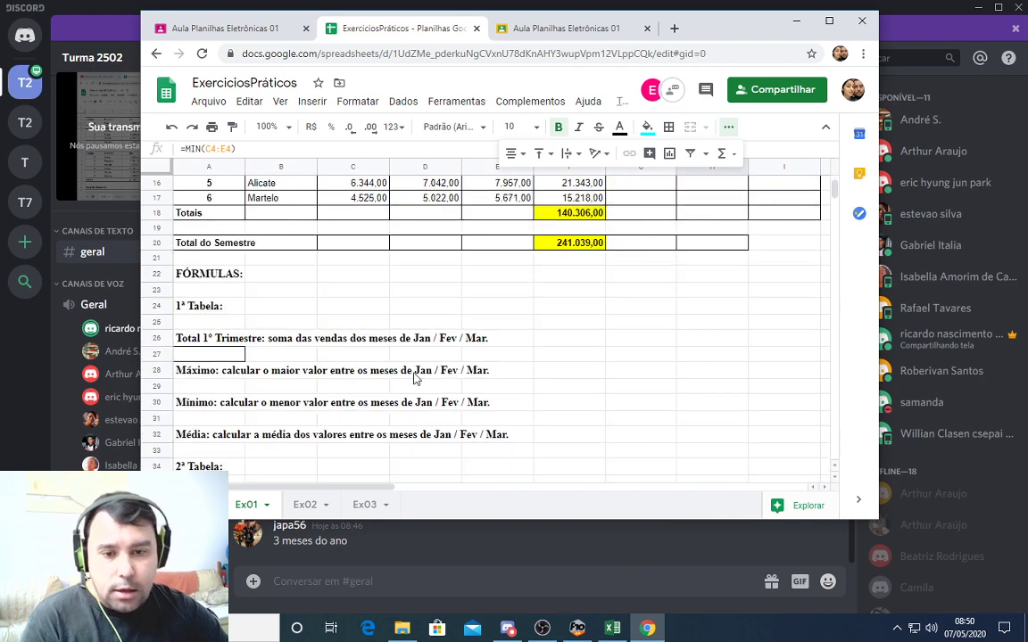
pyautogui.scroll(5, 339, 439)
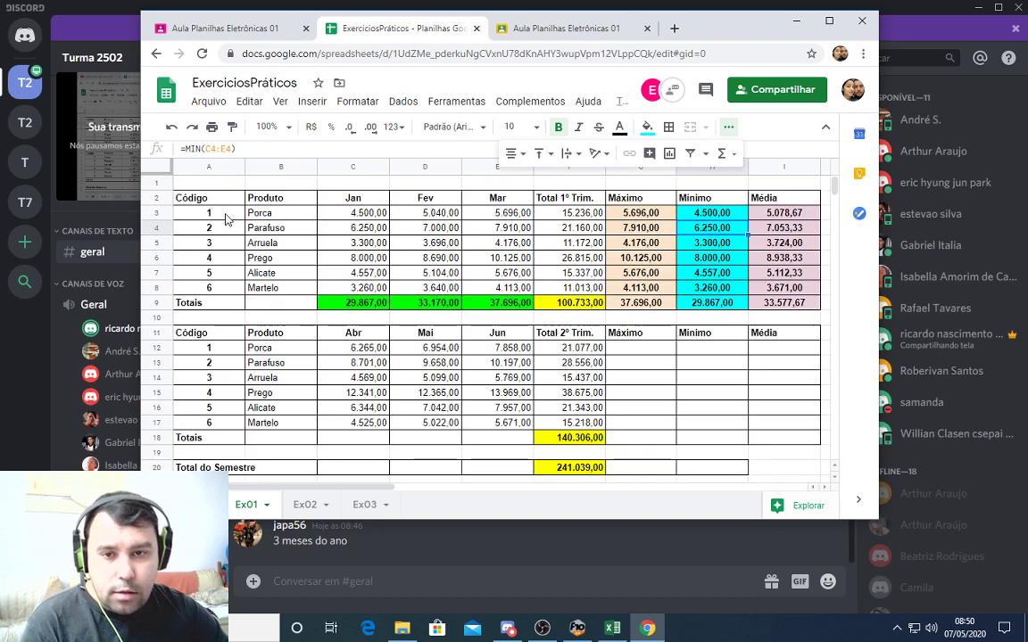
pyautogui.moveTo(195, 178); pyautogui.dragTo(784, 303)
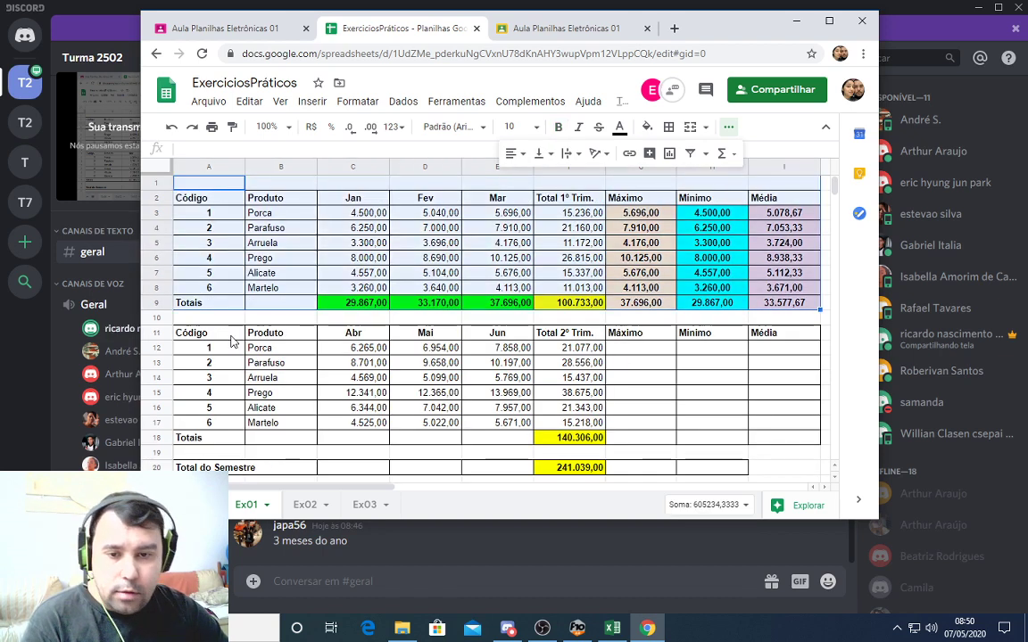
pyautogui.moveTo(191, 333); pyautogui.dragTo(768, 430)
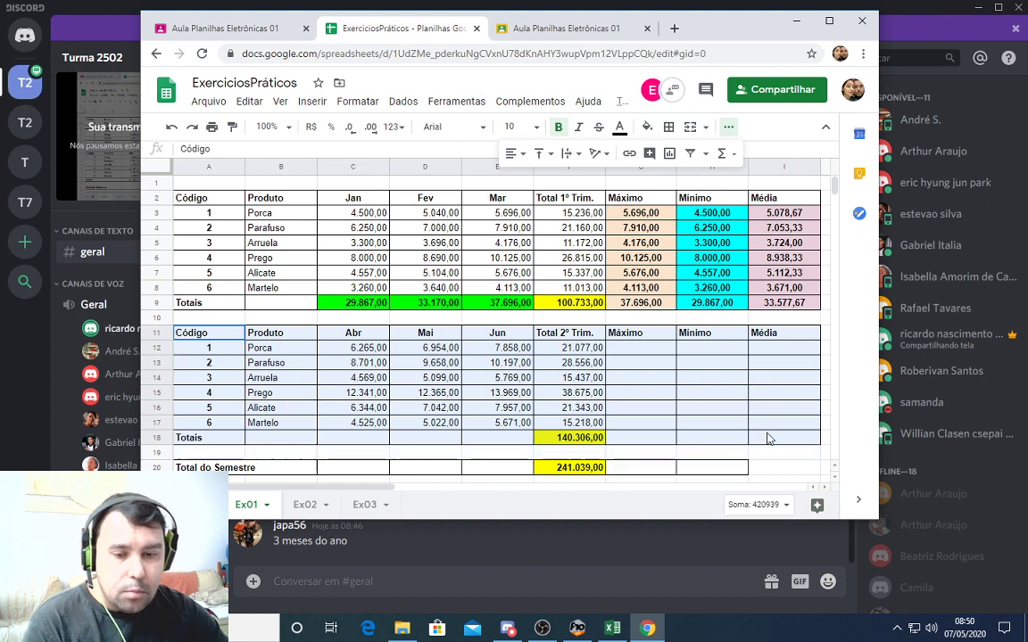
# Look over the Ex02 sheet against Ex01, checking the January TOTAL DE CONTAS and SALDO cells, B15 and B16
pyautogui.click(305, 505)
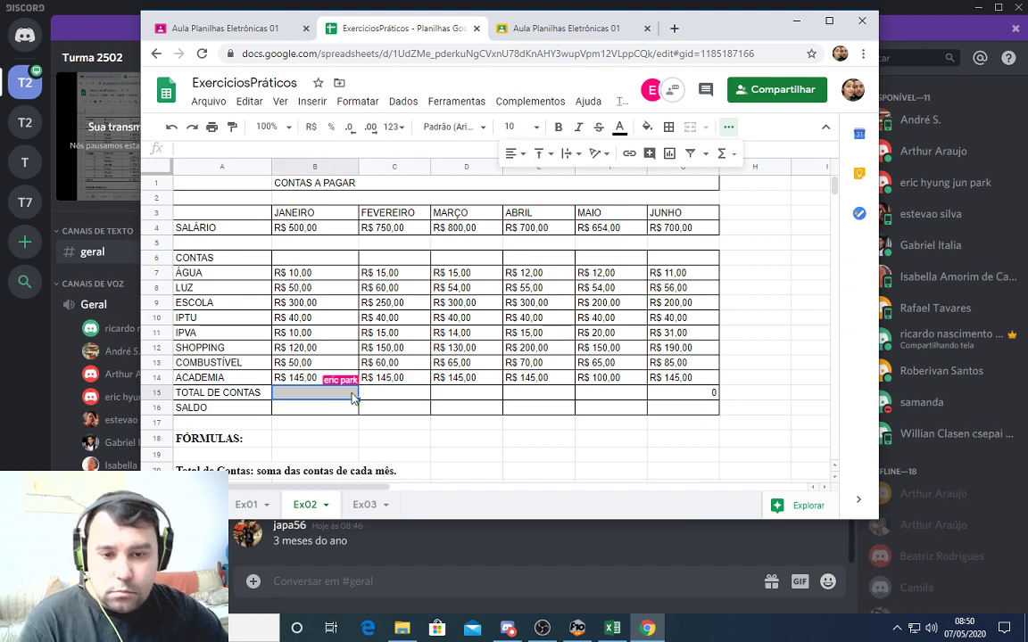
pyautogui.click(266, 507)
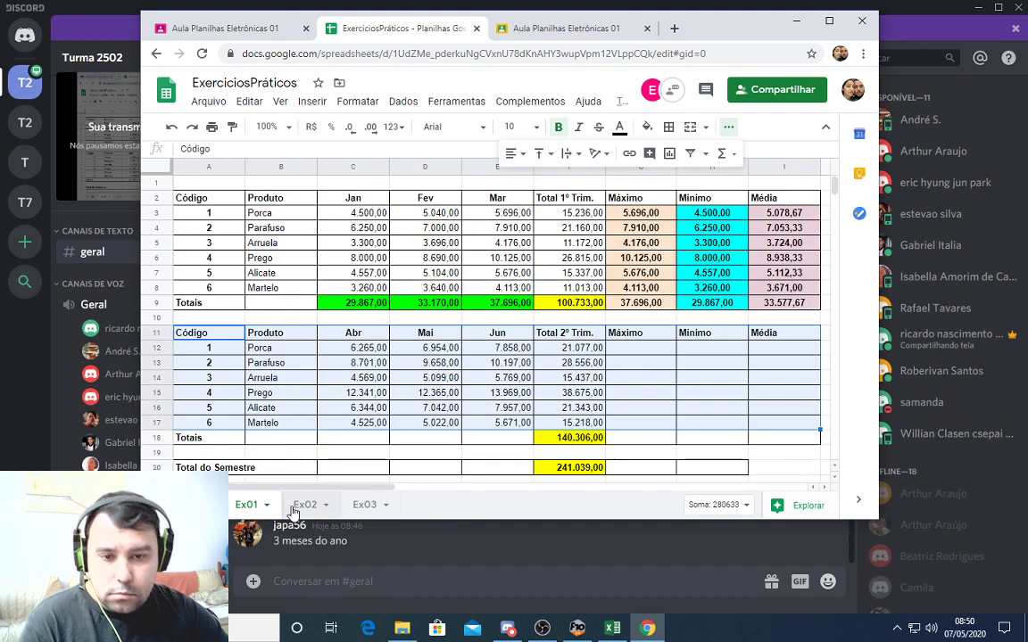
pyautogui.click(304, 505)
pyautogui.click(362, 377)
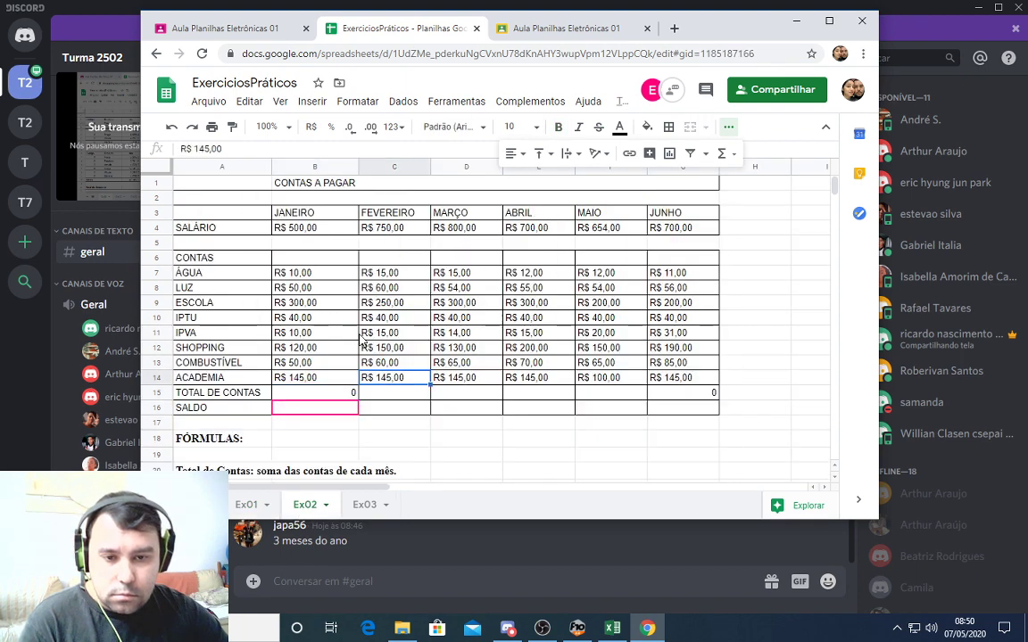
pyautogui.click(339, 392)
pyautogui.click(337, 411)
pyautogui.click(304, 396)
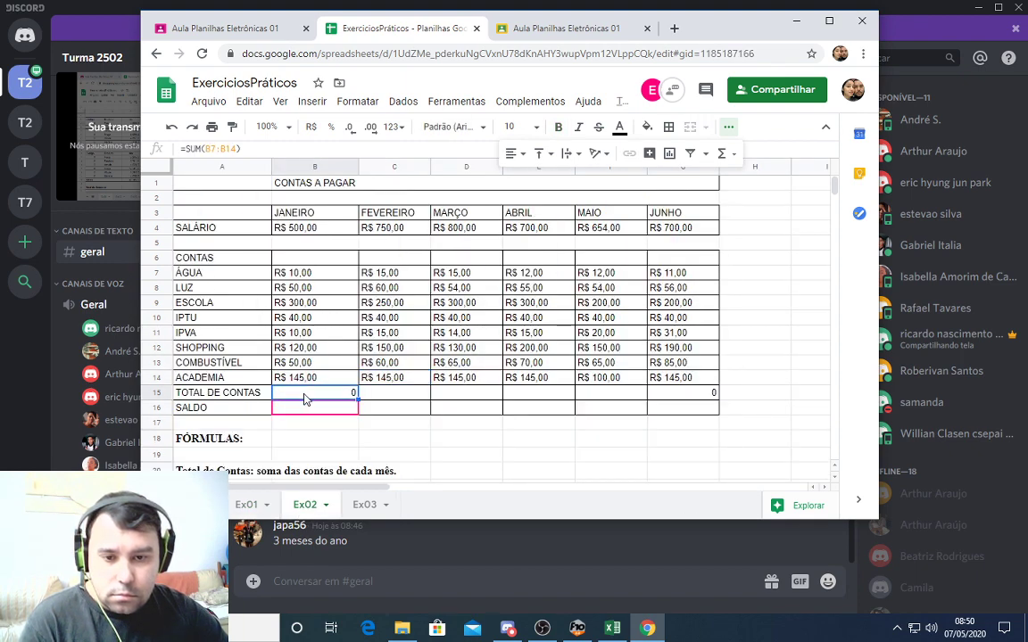
pyautogui.click(254, 505)
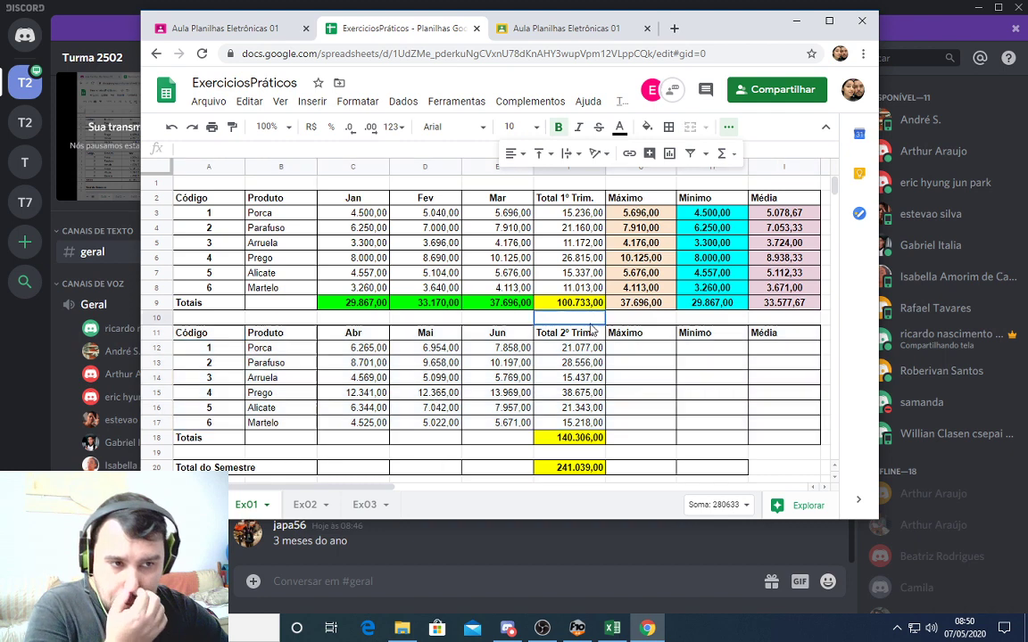
# Return to the Ex02 sheet and clear the formula from the January TOTAL DE CONTAS cell, B15
pyautogui.click(305, 505)
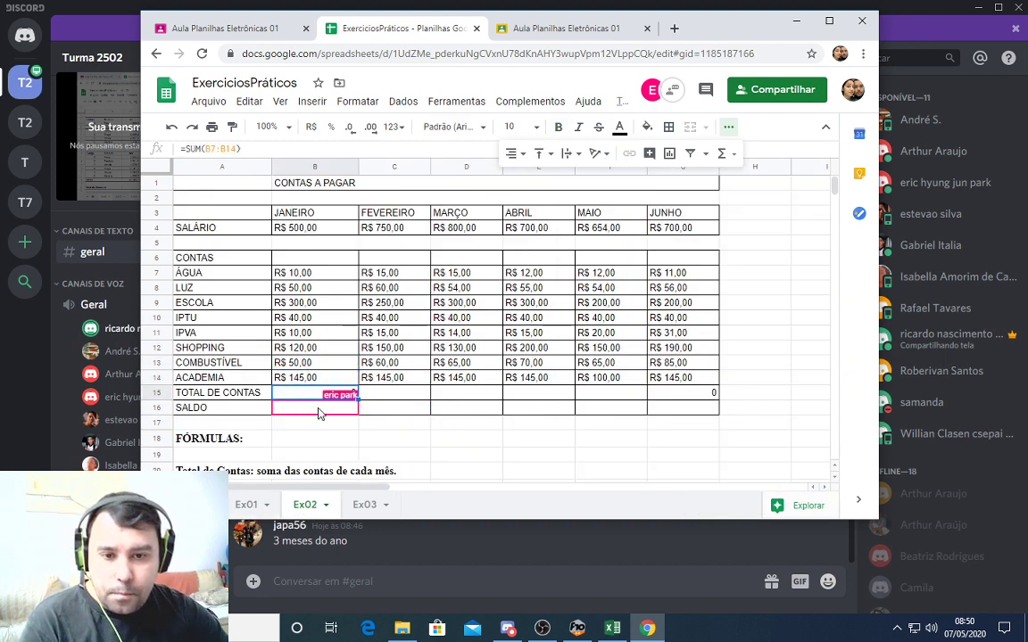
pyautogui.click(320, 410)
pyautogui.click(321, 397)
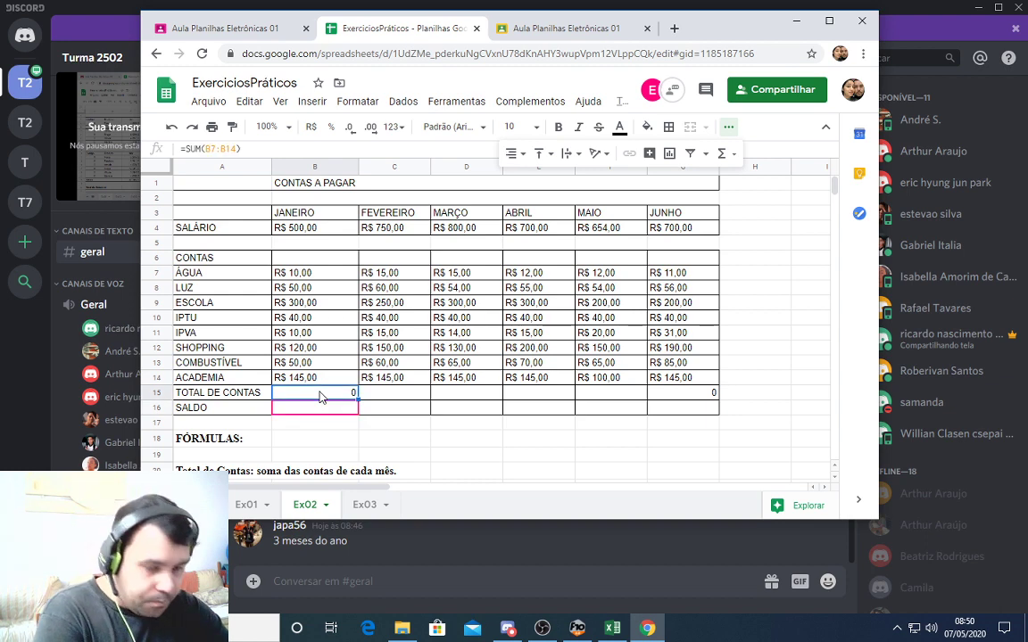
pyautogui.click(322, 410)
pyautogui.click(326, 395)
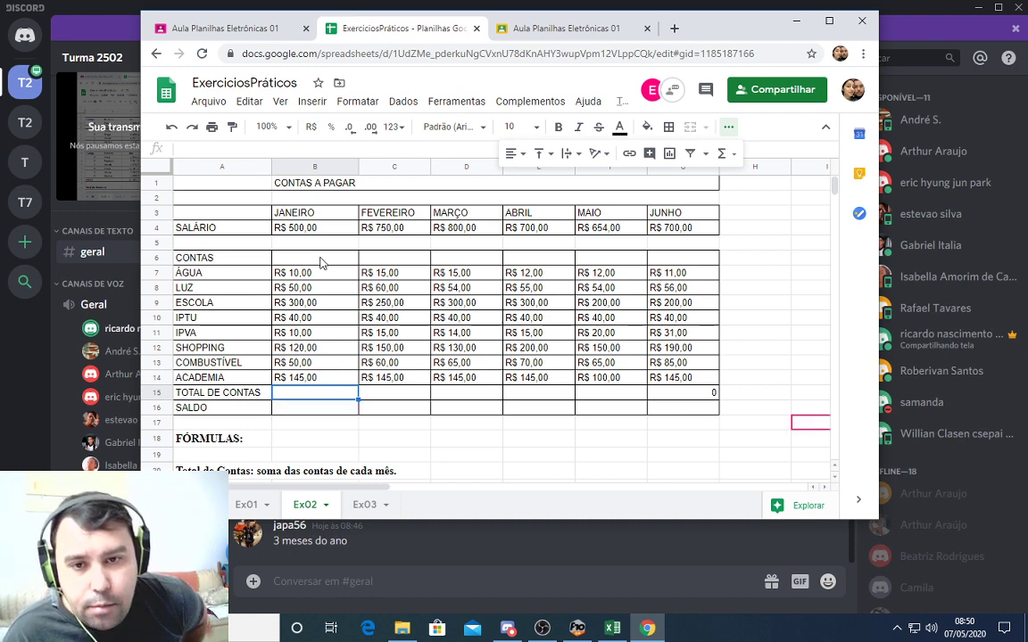
# Go over the monthly SALÁRIO rows and the individual January bills from ÁGUA to ACADEMIA on the Ex02 sheet
pyautogui.moveTo(210, 216); pyautogui.dragTo(673, 236)
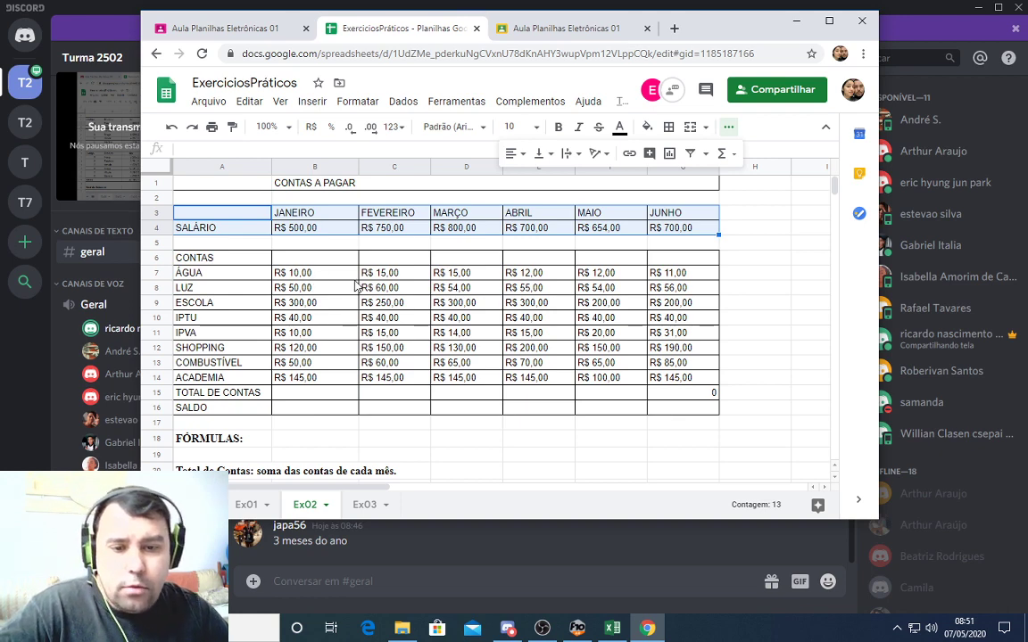
pyautogui.click(299, 276)
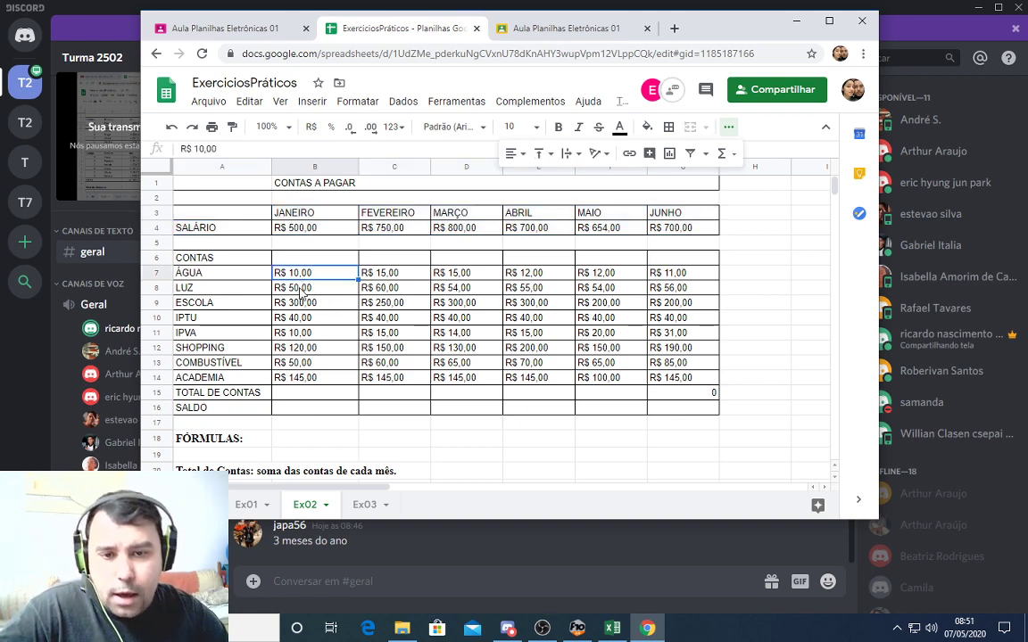
pyautogui.click(300, 289)
pyautogui.click(303, 304)
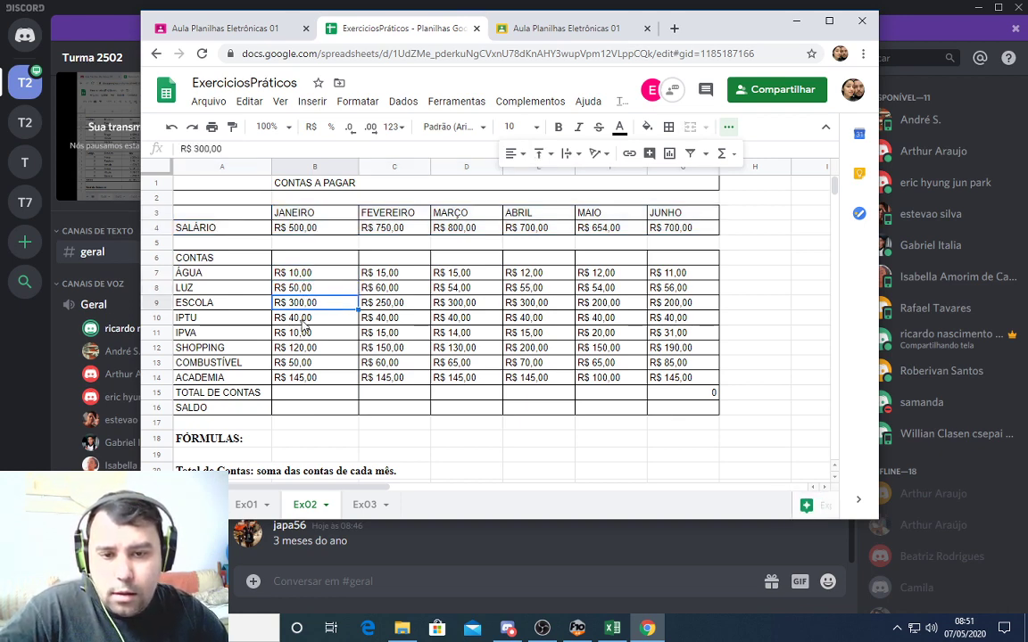
pyautogui.click(302, 319)
pyautogui.click(304, 335)
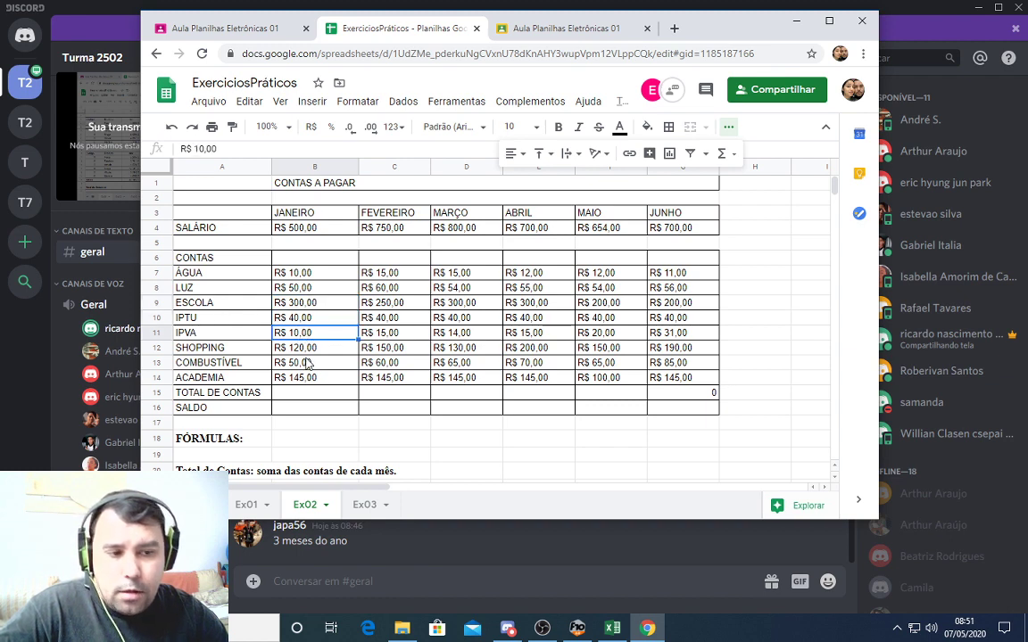
pyautogui.click(306, 363)
pyautogui.click(312, 381)
pyautogui.click(308, 303)
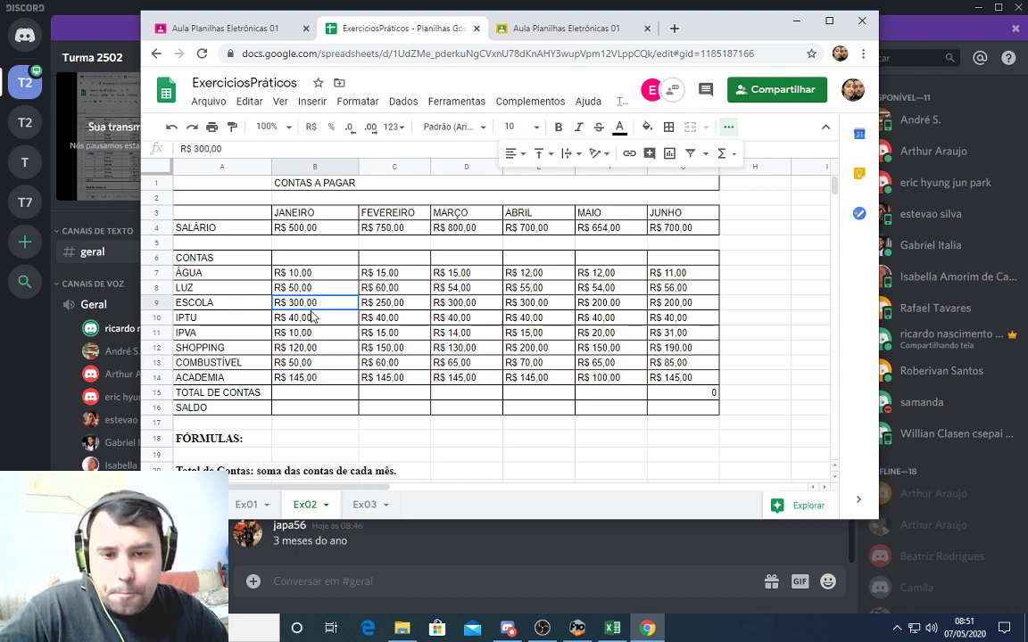
pyautogui.click(312, 288)
pyautogui.click(313, 273)
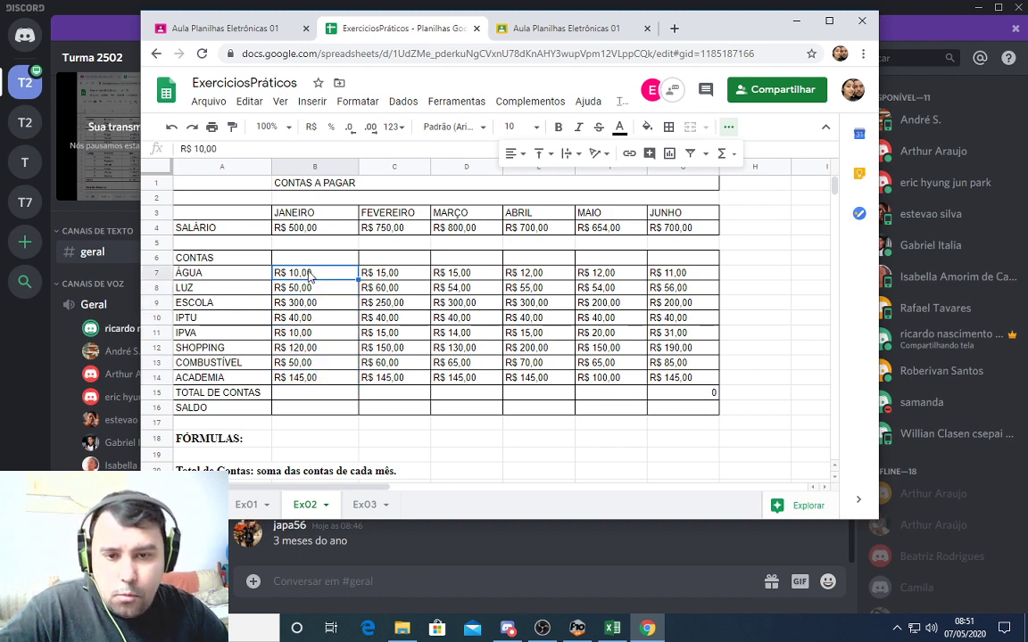
# Fill the TOTAL DE CONTAS row, A15 to G15, with yellow
pyautogui.click(224, 395)
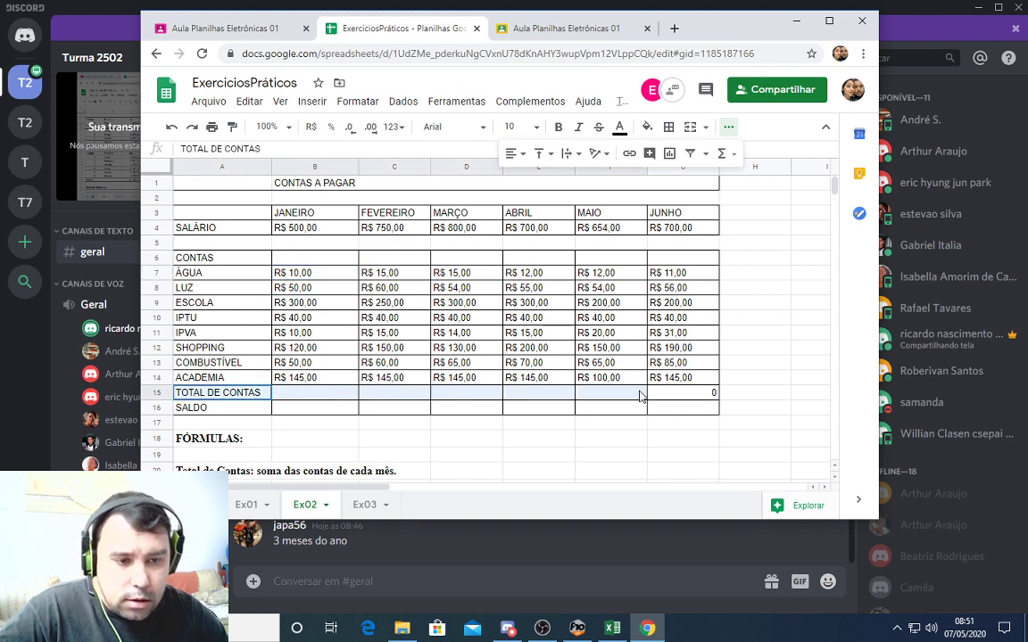
pyautogui.keyDown('shift'); pyautogui.click(683, 394); pyautogui.keyUp('shift')
pyautogui.click(646, 127)
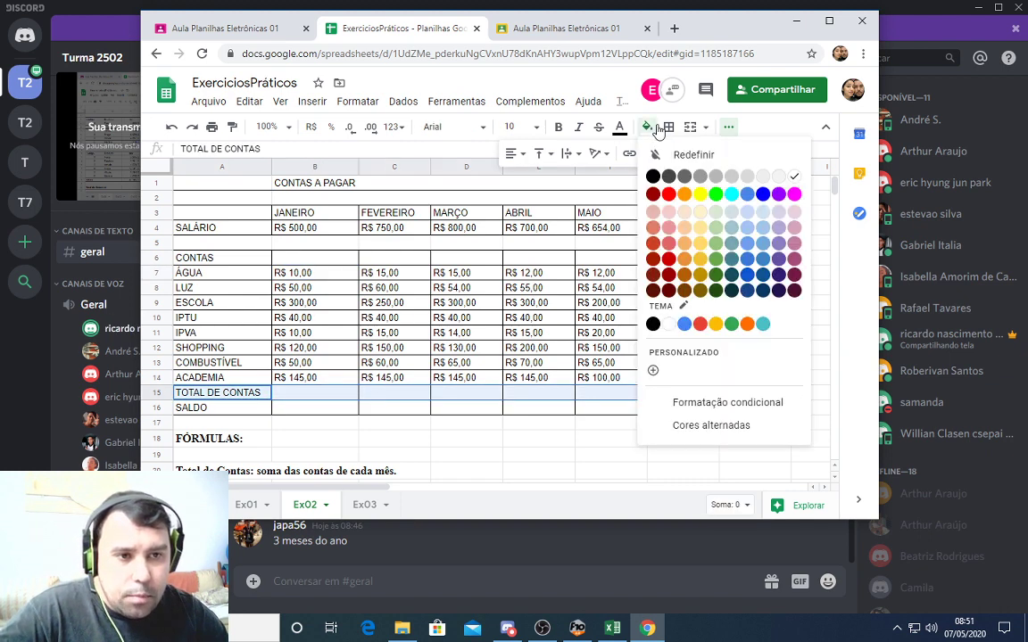
pyautogui.click(703, 196)
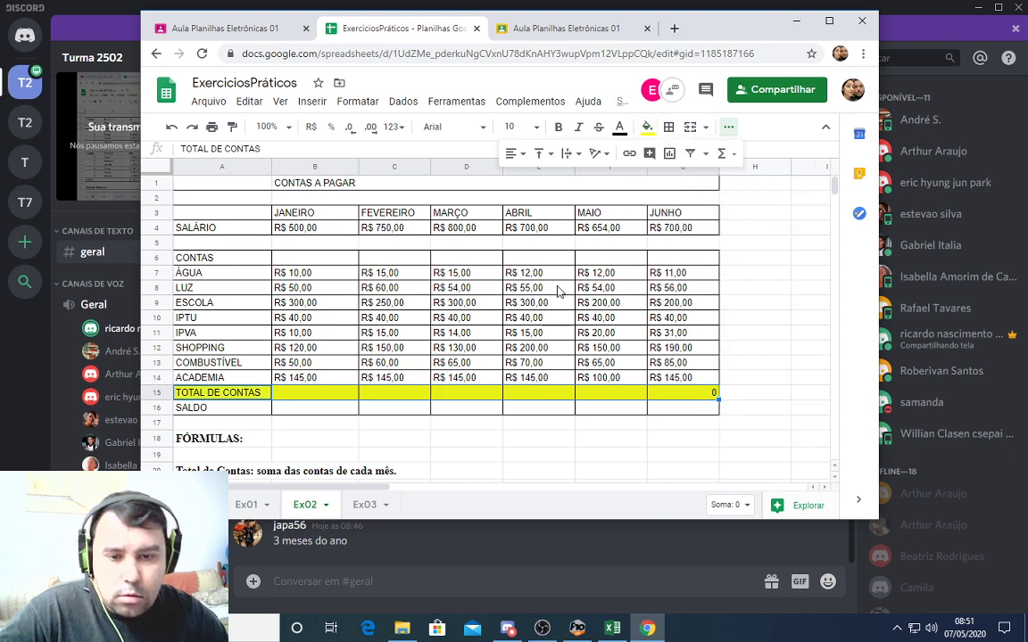
pyautogui.click(545, 288)
# Fill the SALDO row, A16 to G16, with green
pyautogui.moveTo(234, 411); pyautogui.dragTo(687, 412)
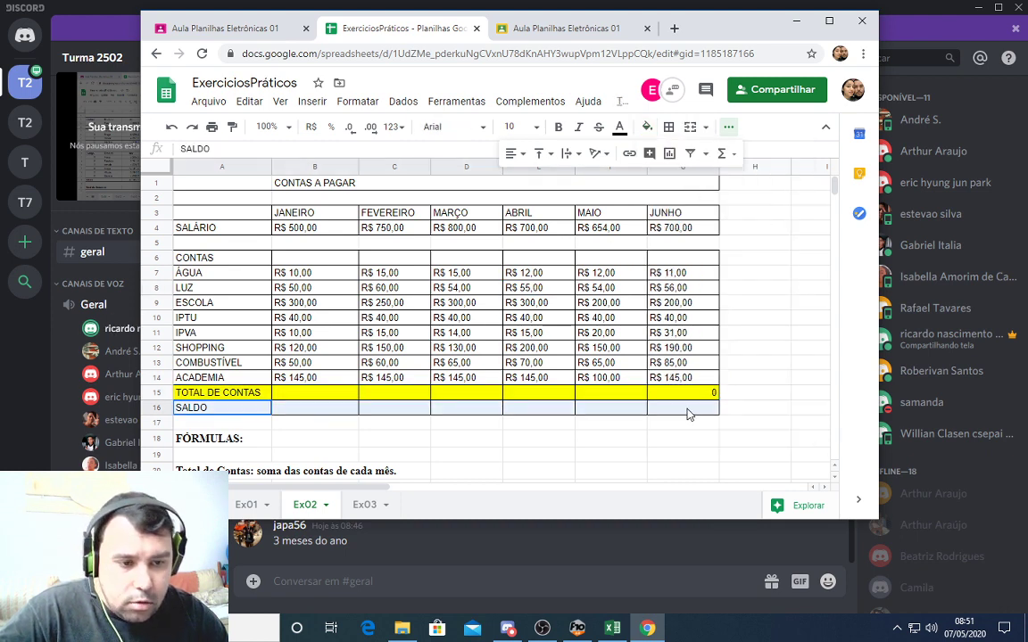
pyautogui.click(647, 127)
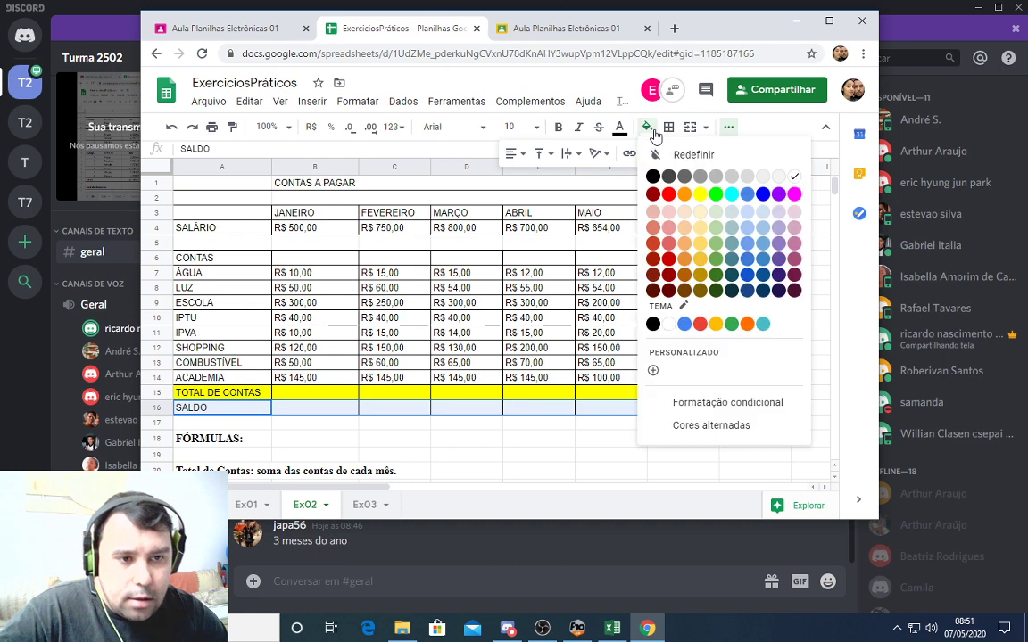
pyautogui.click(716, 195)
pyautogui.click(579, 289)
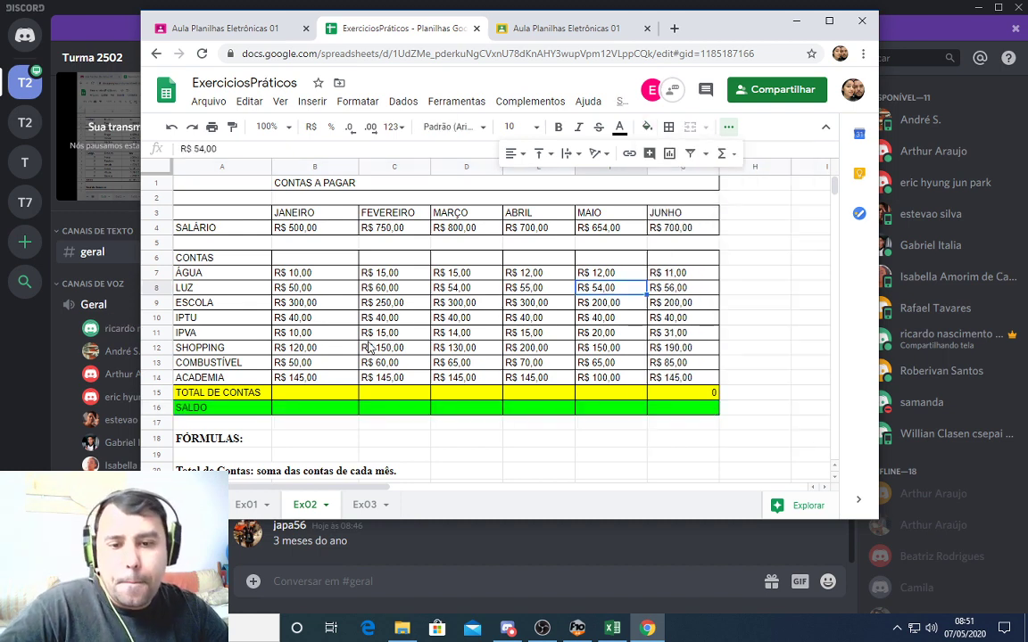
# Sum the January bills, B7:B14, in the January TOTAL DE CONTAS cell, B15, using the SOMA function
pyautogui.click(298, 392)
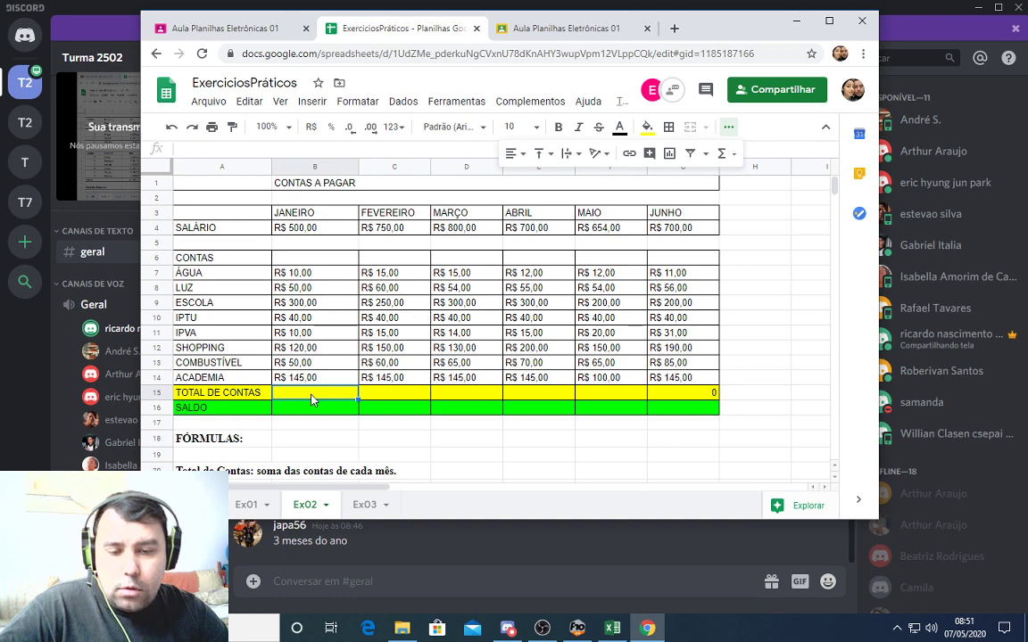
pyautogui.write('=')
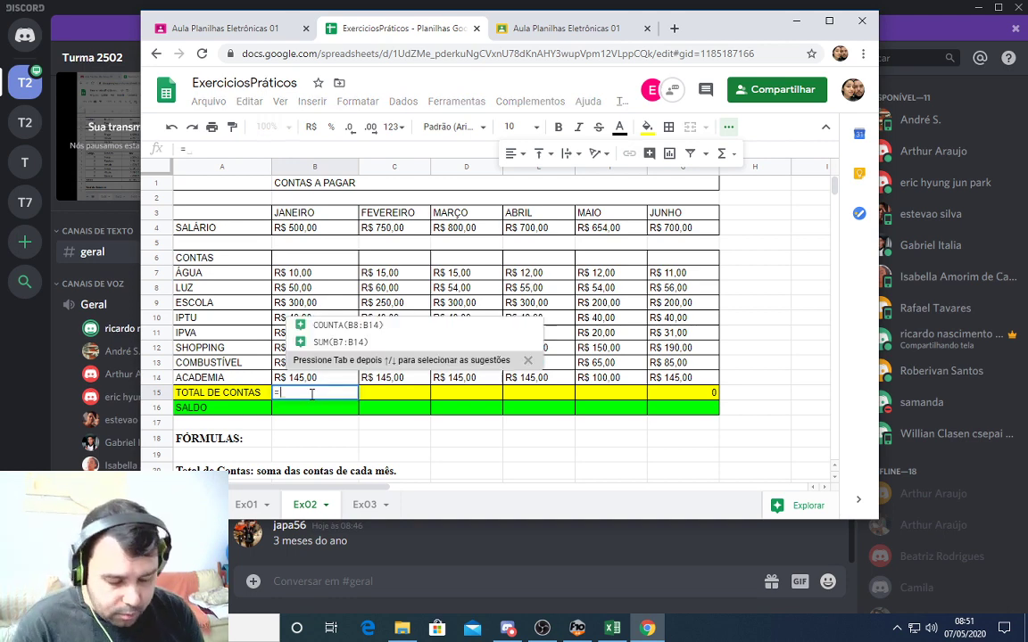
pyautogui.write('so')
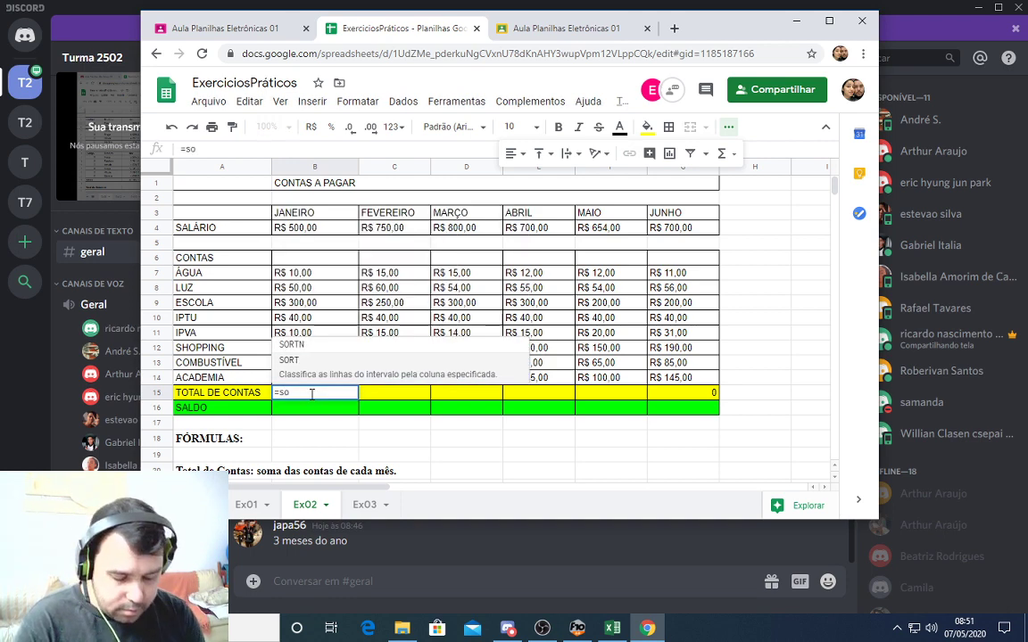
pyautogui.write('ma(')
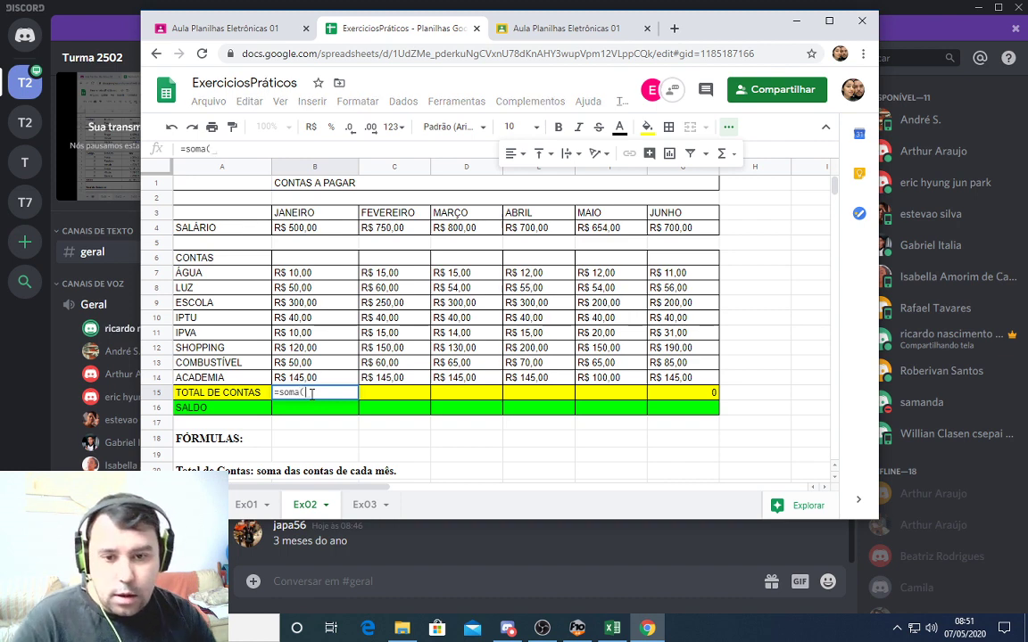
pyautogui.moveTo(327, 280); pyautogui.dragTo(331, 378)
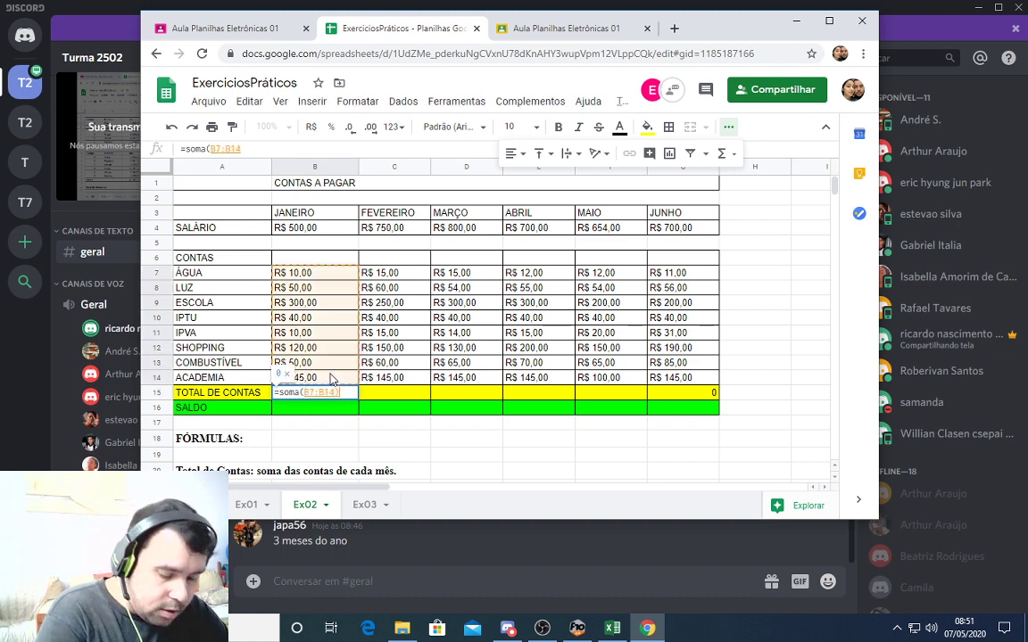
pyautogui.press('Return')
# Re-enter the formula =soma(B7:B14) in the January TOTAL DE CONTAS cell, B15
pyautogui.click(336, 395)
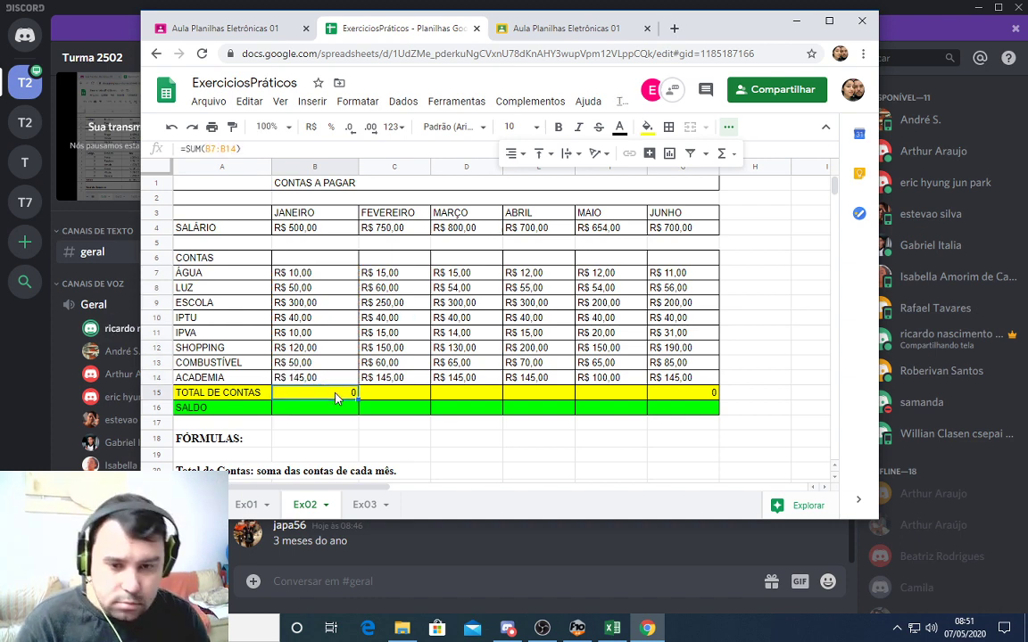
pyautogui.write('=')
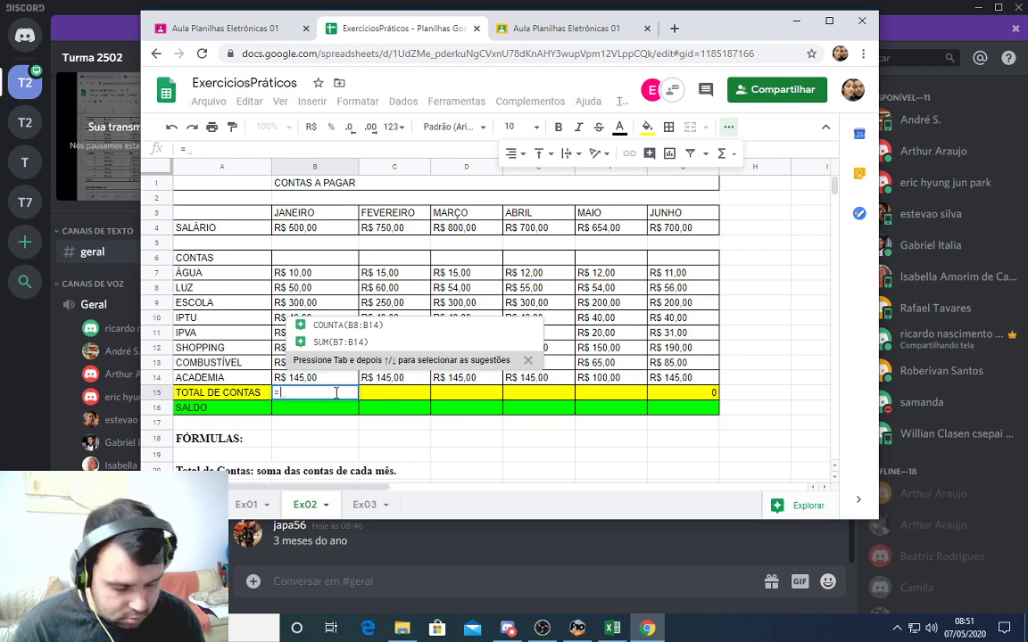
pyautogui.write('soma(')
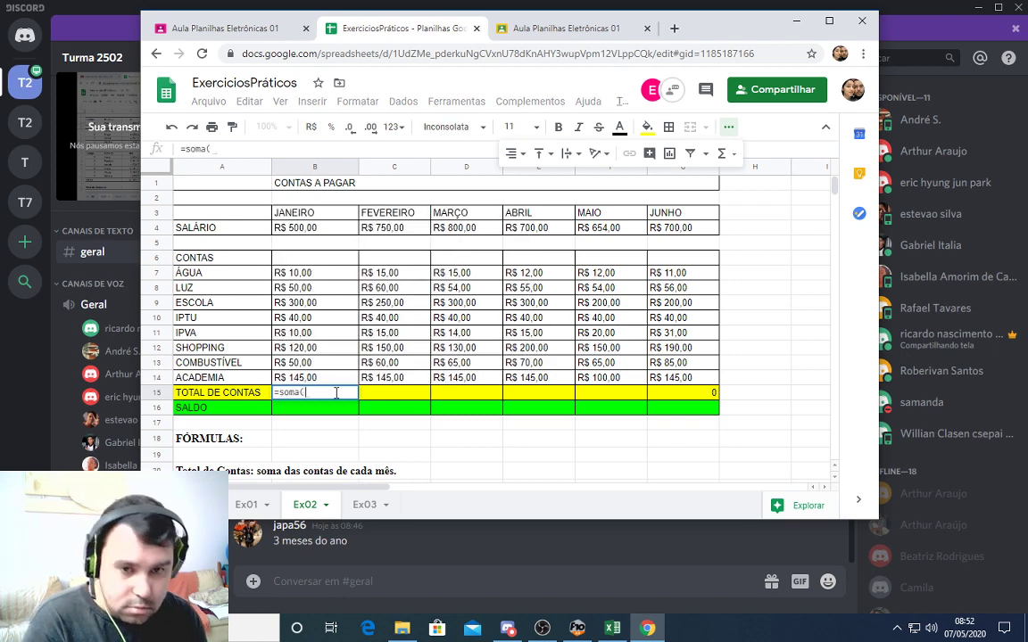
pyautogui.moveTo(306, 275); pyautogui.dragTo(311, 382)
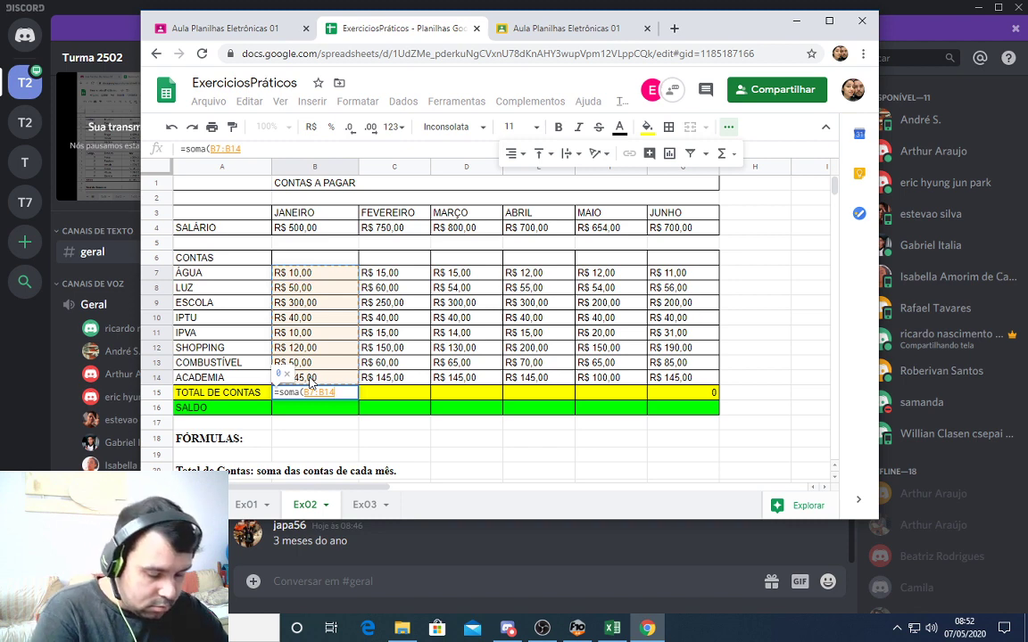
pyautogui.press('Return')
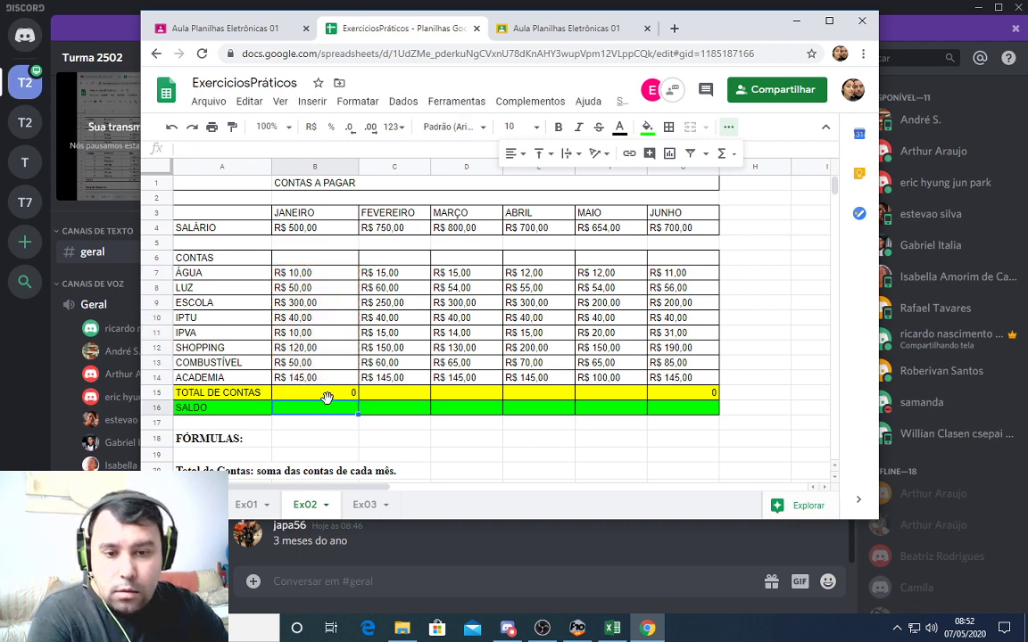
# Remove the R$ prefix from the January ÁGUA and LUZ amounts, leaving the numbers 10,00 and 50,00
pyautogui.click(294, 277)
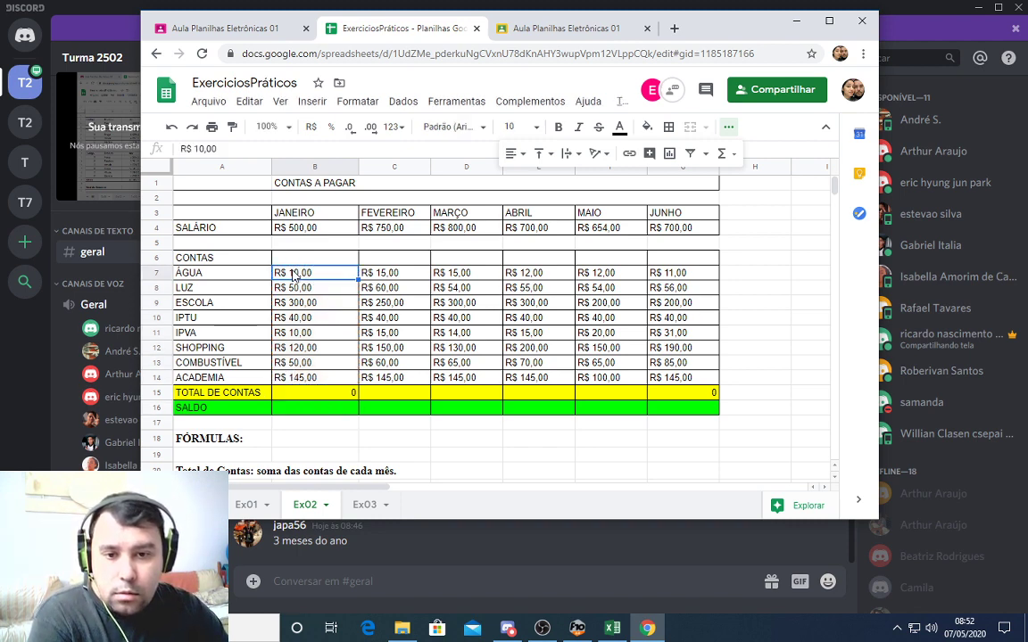
pyautogui.doubleClick(306, 272)
pyautogui.click(291, 270)
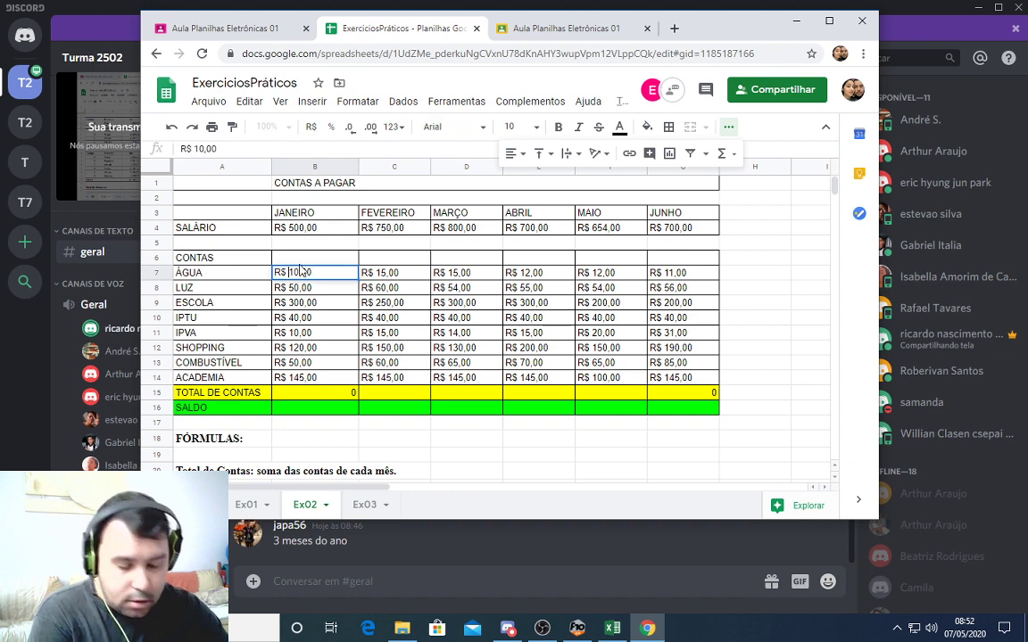
pyautogui.doubleClick(288, 288)
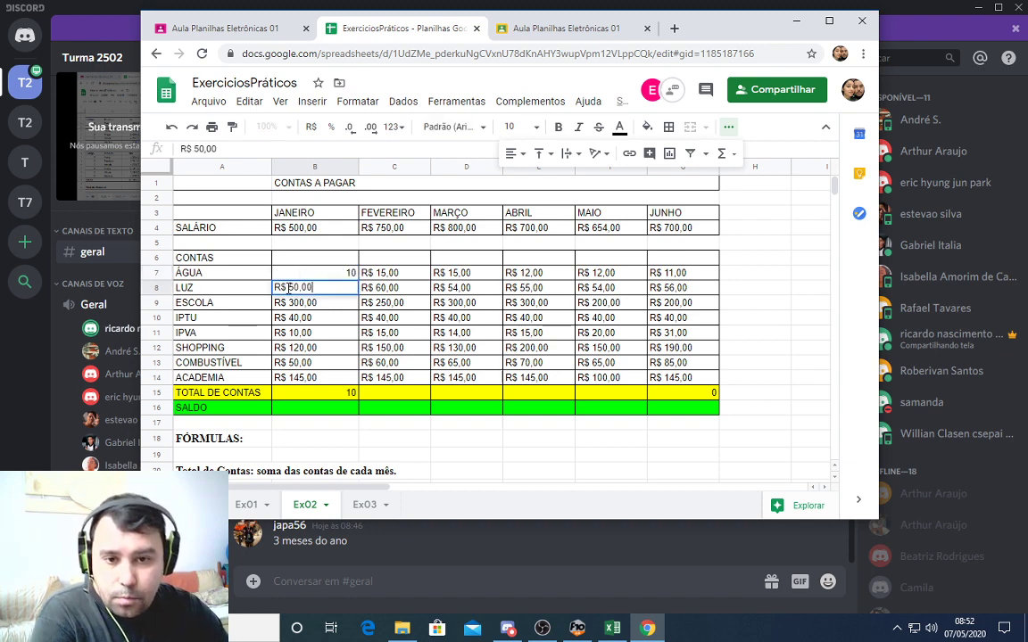
pyautogui.click(290, 287)
pyautogui.press('BackSpace')
pyautogui.press('BackSpace')
pyautogui.press('BackSpace')
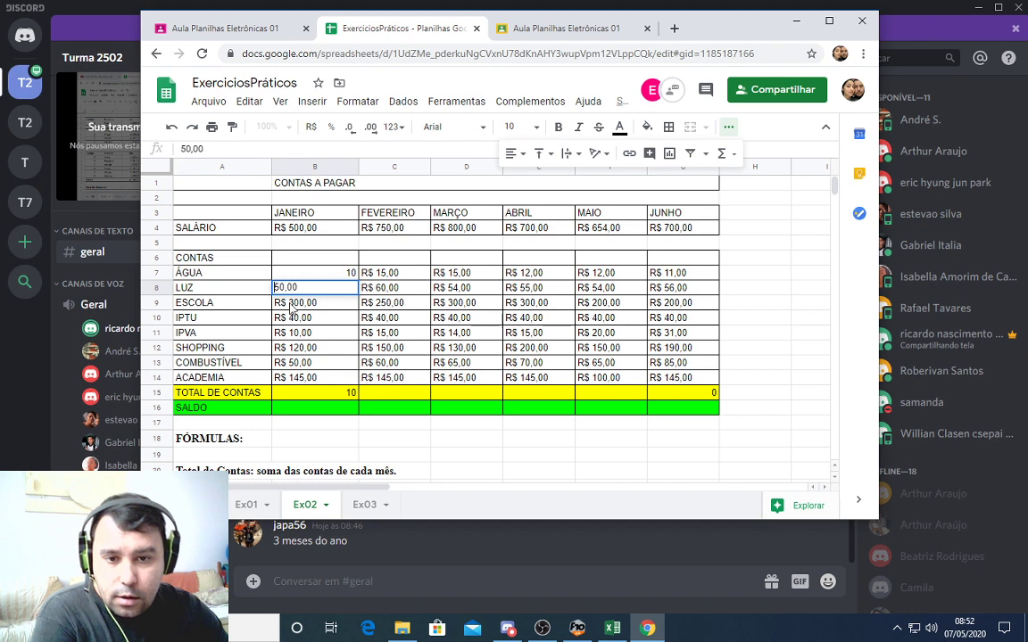
# Strip the R$ prefix from the January ESCOLA and IPTU amounts, leaving 300,00 and 40,00
pyautogui.doubleClick(290, 303)
pyautogui.click(290, 302)
pyautogui.press('BackSpace')
pyautogui.press('BackSpace')
pyautogui.press('BackSpace')
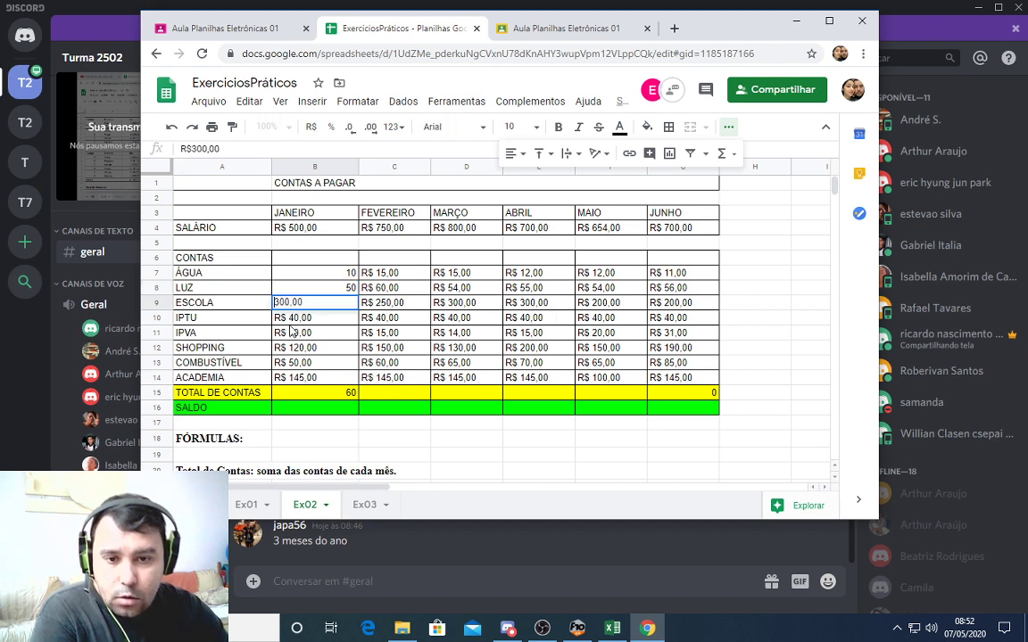
pyautogui.click(293, 323)
pyautogui.doubleClick(293, 319)
pyautogui.click(293, 319)
pyautogui.press('BackSpace')
pyautogui.press('BackSpace')
pyautogui.press('BackSpace')
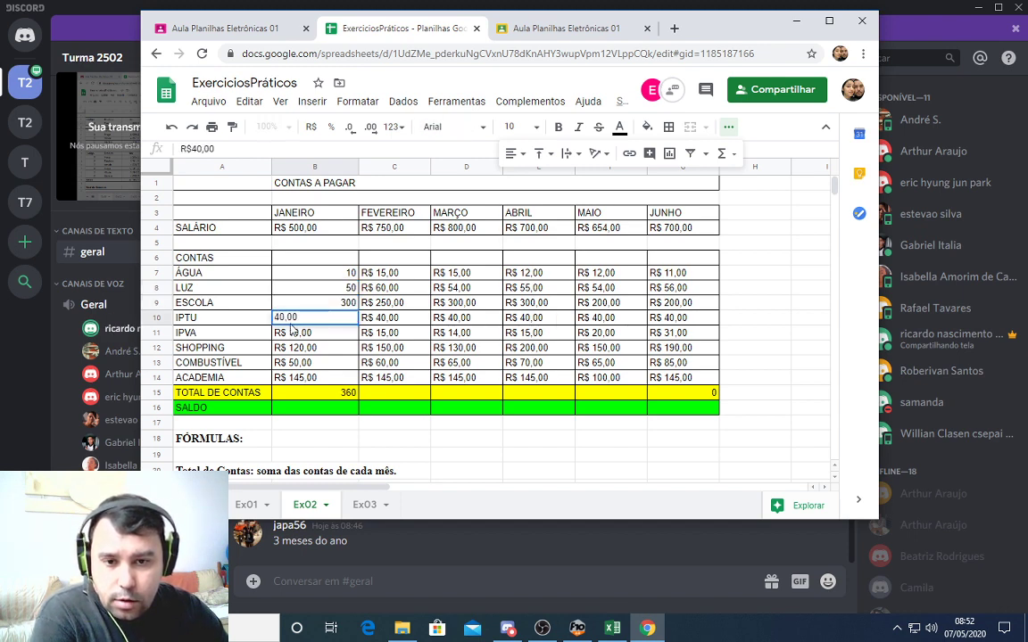
# Strip the R$ prefix from the January IPVA and SHOPPING amounts, leaving 10,00 and 120,00
pyautogui.doubleClick(293, 334)
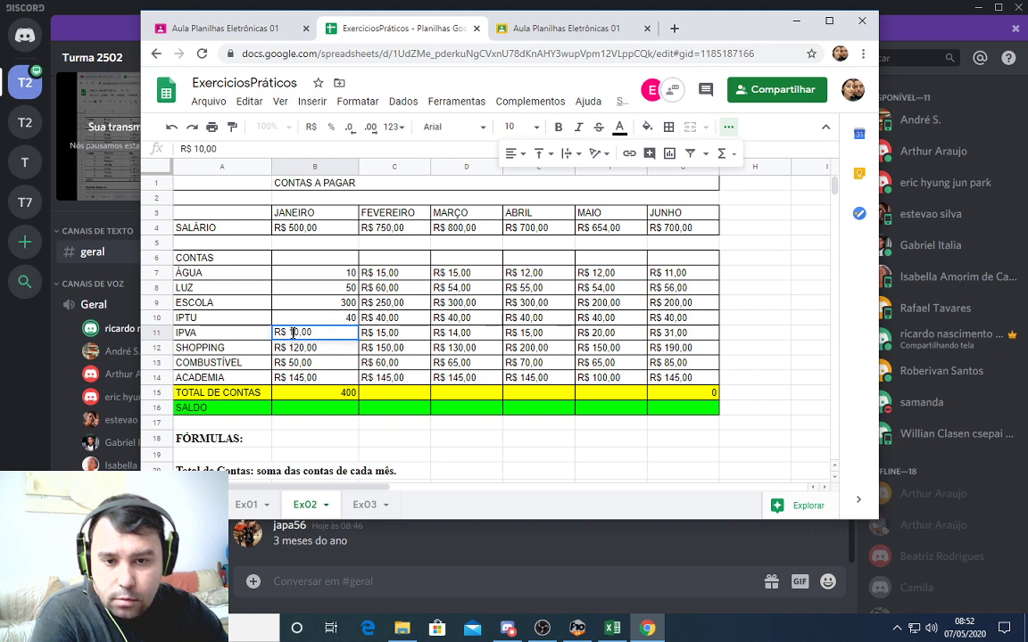
pyautogui.click(293, 332)
pyautogui.press('BackSpace')
pyautogui.press('BackSpace')
pyautogui.press('BackSpace')
pyautogui.doubleClick(293, 350)
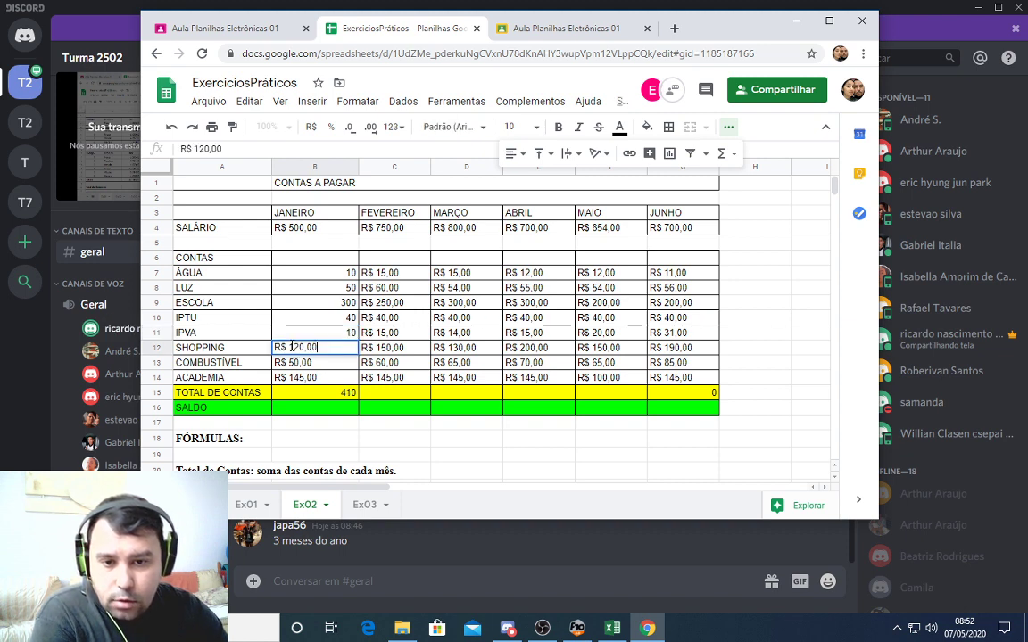
pyautogui.click(291, 347)
pyautogui.press('BackSpace')
pyautogui.press('BackSpace')
pyautogui.press('BackSpace')
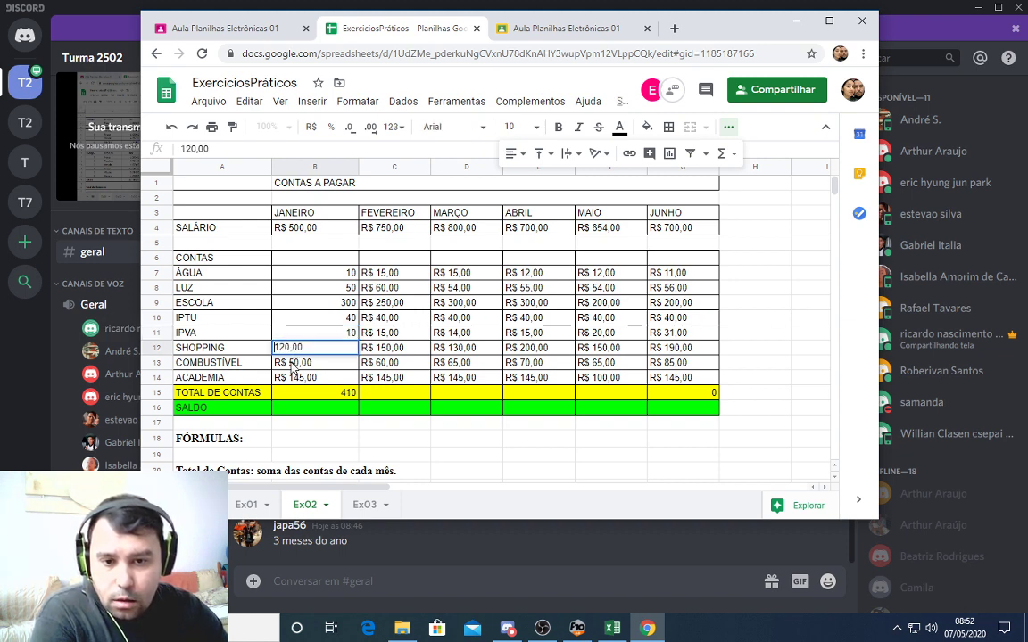
# Strip the R$ prefix from the January COMBUSTÍVEL and ACADEMIA amounts, leaving 50,00 and 145,00
pyautogui.doubleClick(292, 362)
pyautogui.click(291, 362)
pyautogui.press('BackSpace')
pyautogui.press('BackSpace')
pyautogui.press('BackSpace')
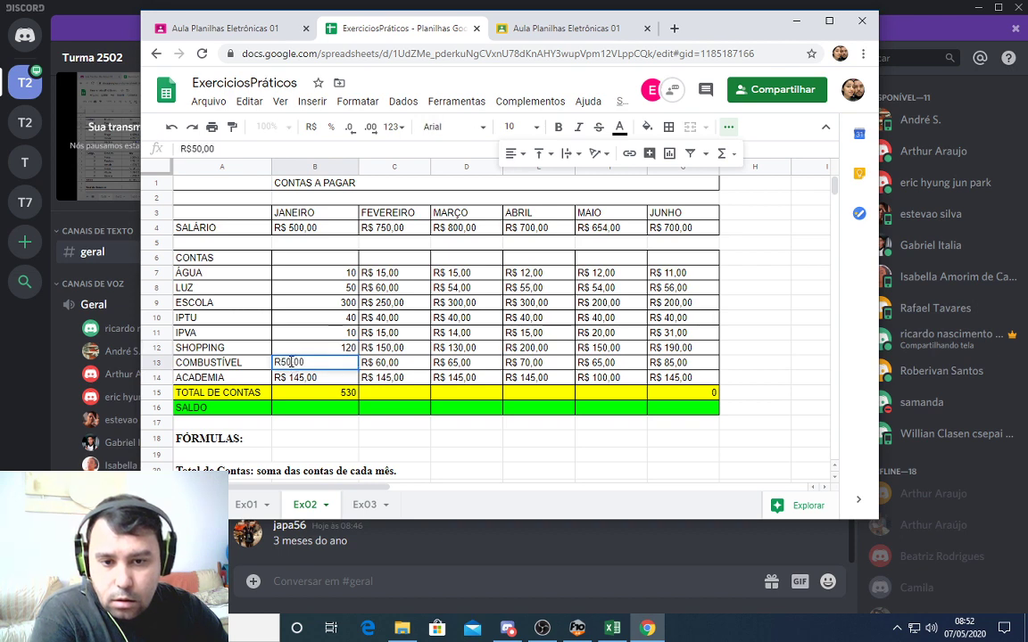
pyautogui.doubleClick(292, 378)
pyautogui.click(291, 377)
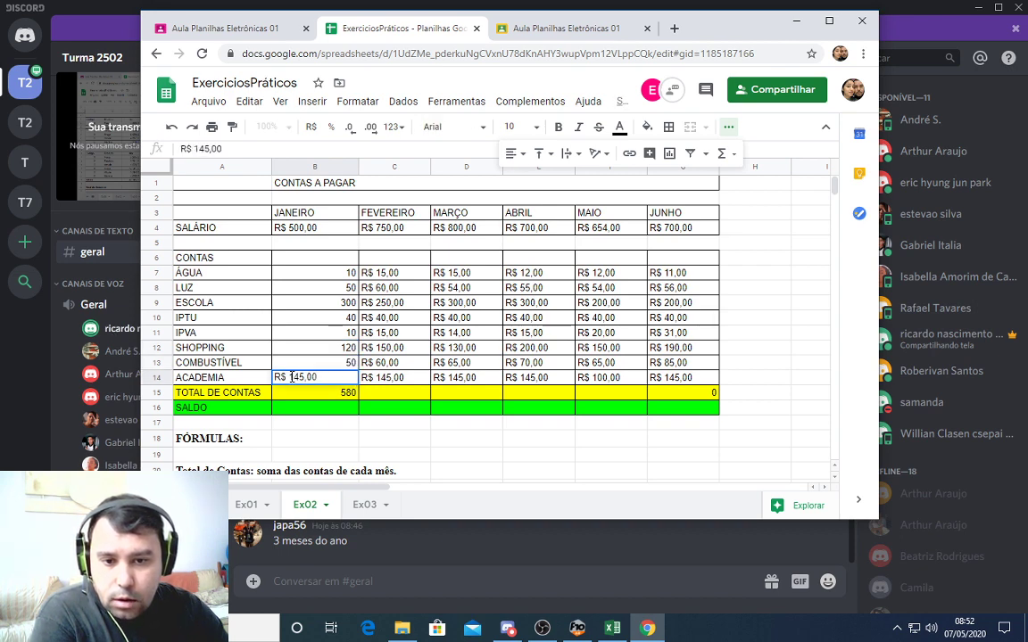
pyautogui.press('BackSpace')
pyautogui.press('BackSpace')
pyautogui.press('BackSpace')
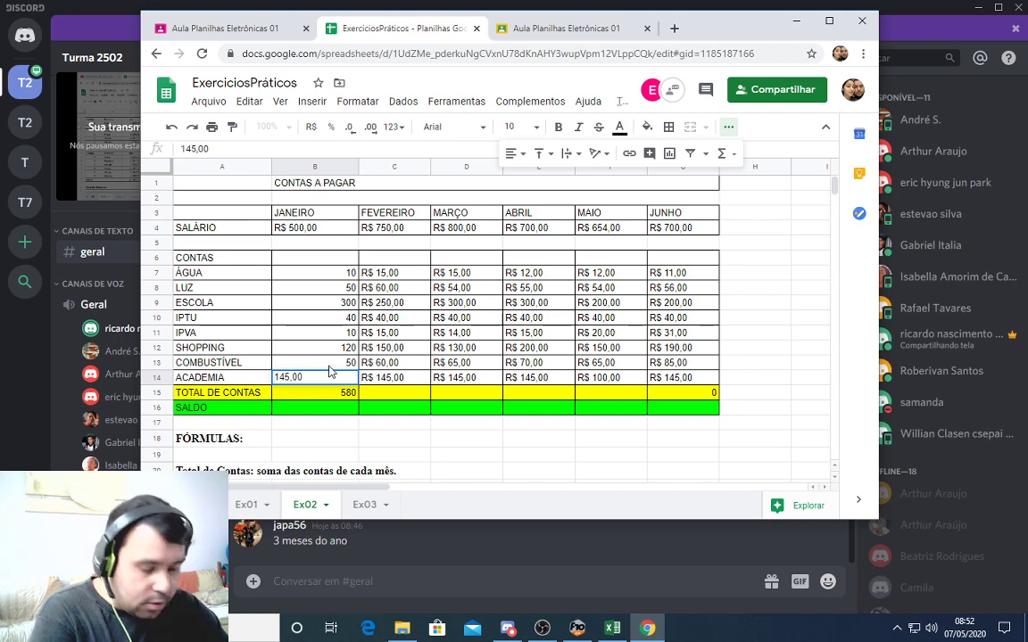
pyautogui.press('Return')
# Remove the R$ prefix from the January SALÁRIO in B4, leaving the number 500,00
pyautogui.click(288, 227)
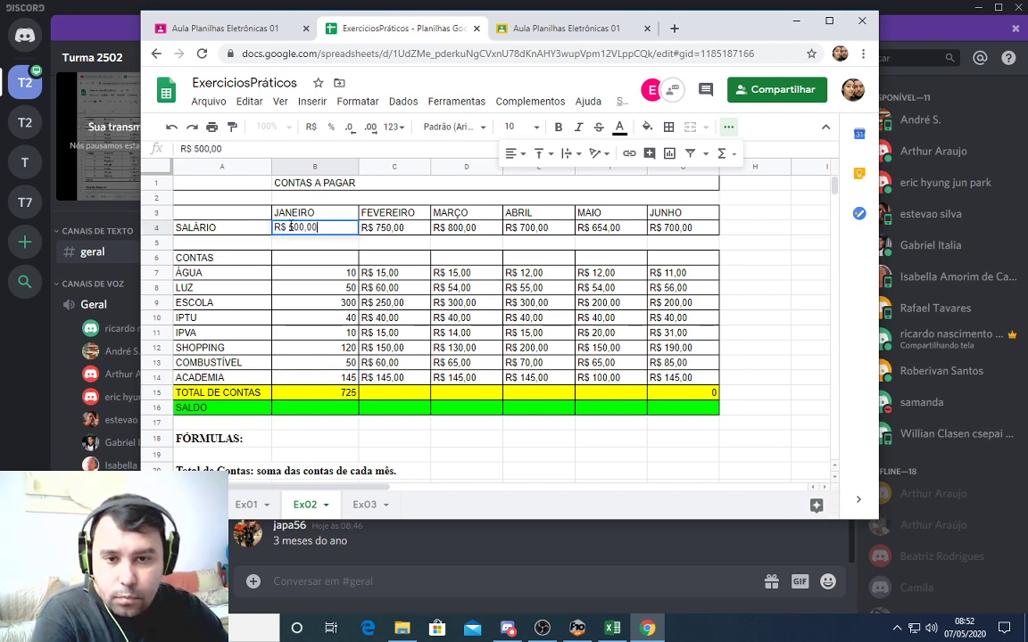
pyautogui.doubleClick(288, 228)
pyautogui.press('BackSpace')
pyautogui.press('BackSpace')
pyautogui.press('BackSpace')
pyautogui.press('Return')
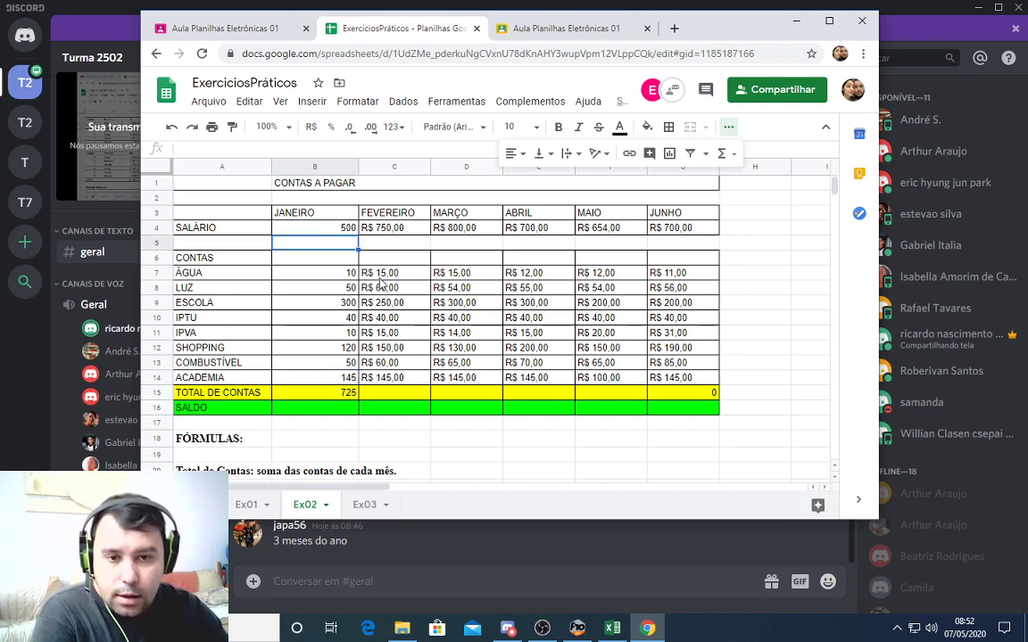
# Remove the R$ prefix from the February ÁGUA and LUZ amounts, C7 and C8, leaving 15,00 and 60,00
pyautogui.click(379, 273)
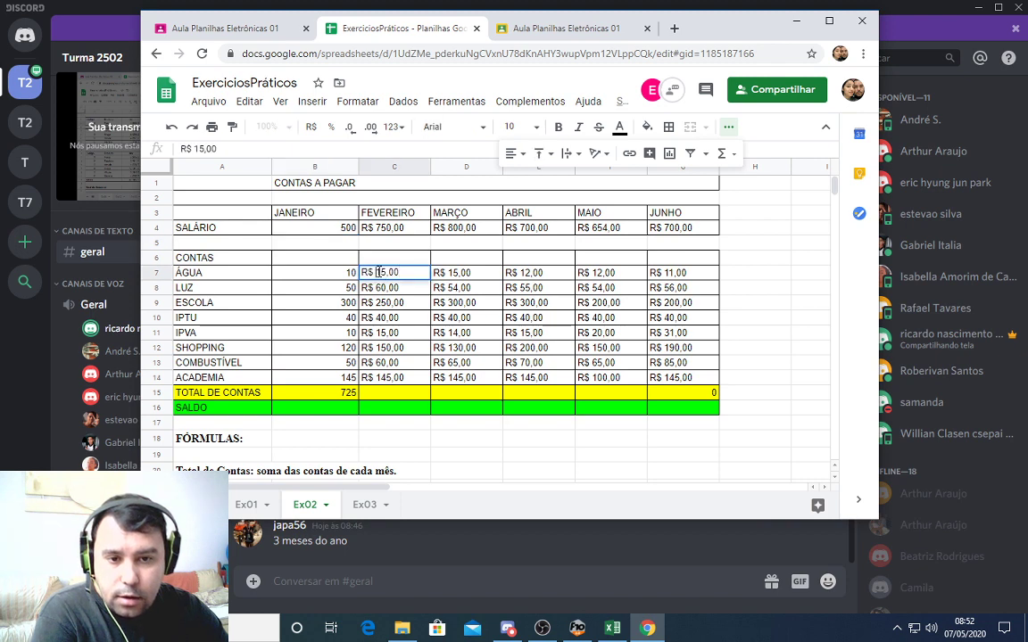
pyautogui.press('BackSpace')
pyautogui.press('BackSpace')
pyautogui.press('Return')
pyautogui.doubleClick(378, 287)
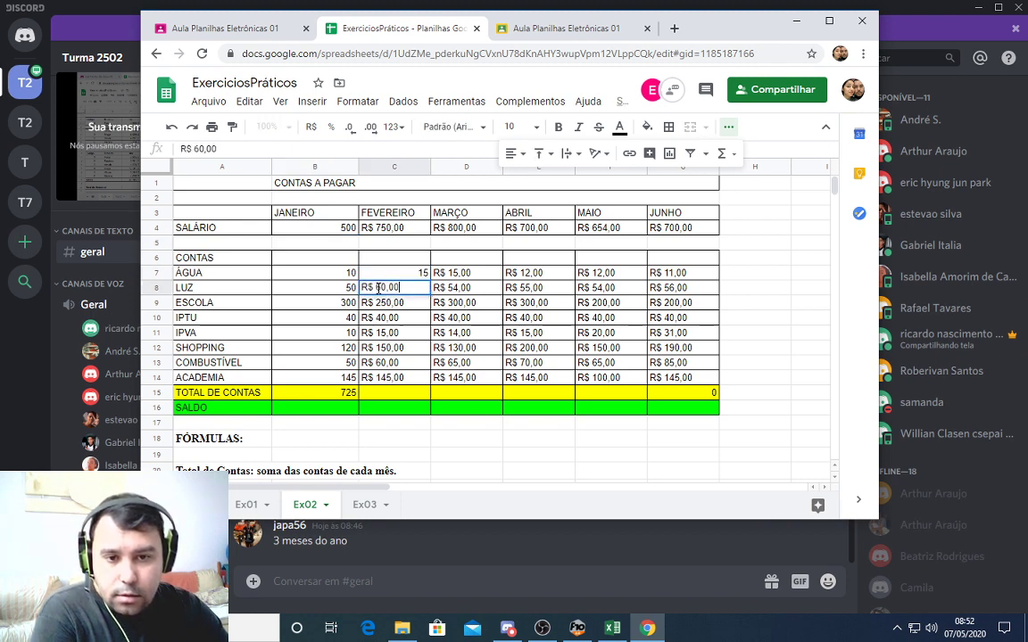
pyautogui.click(376, 288)
pyautogui.press('BackSpace')
pyautogui.press('BackSpace')
pyautogui.press('BackSpace')
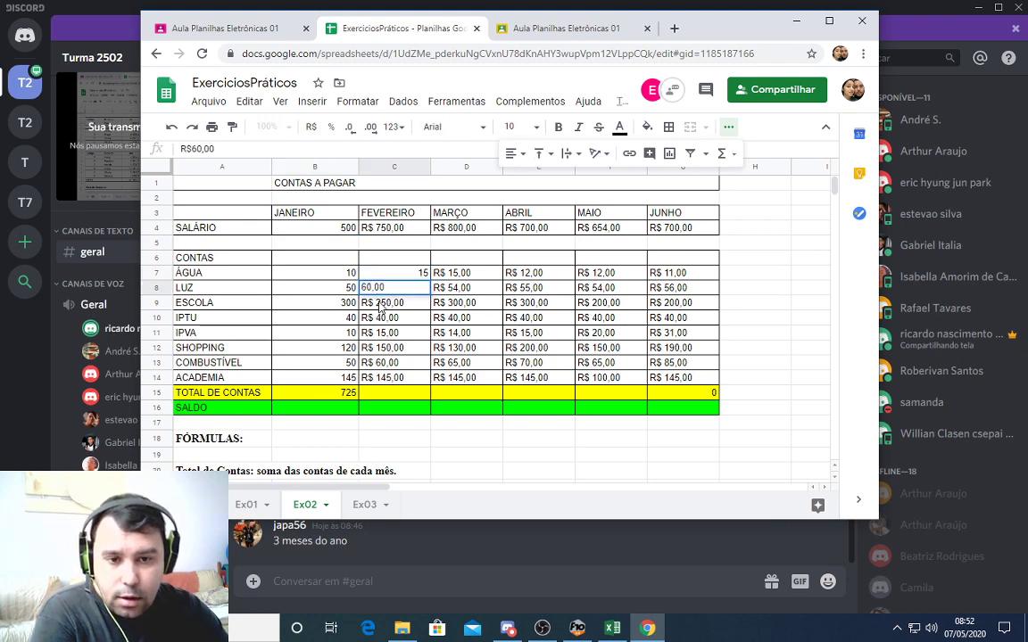
pyautogui.press('Return')
# Strip the R$ prefix from the February ESCOLA and IPTU amounts, C9 and C10, leaving 250,00 and 40,00
pyautogui.doubleClick(378, 302)
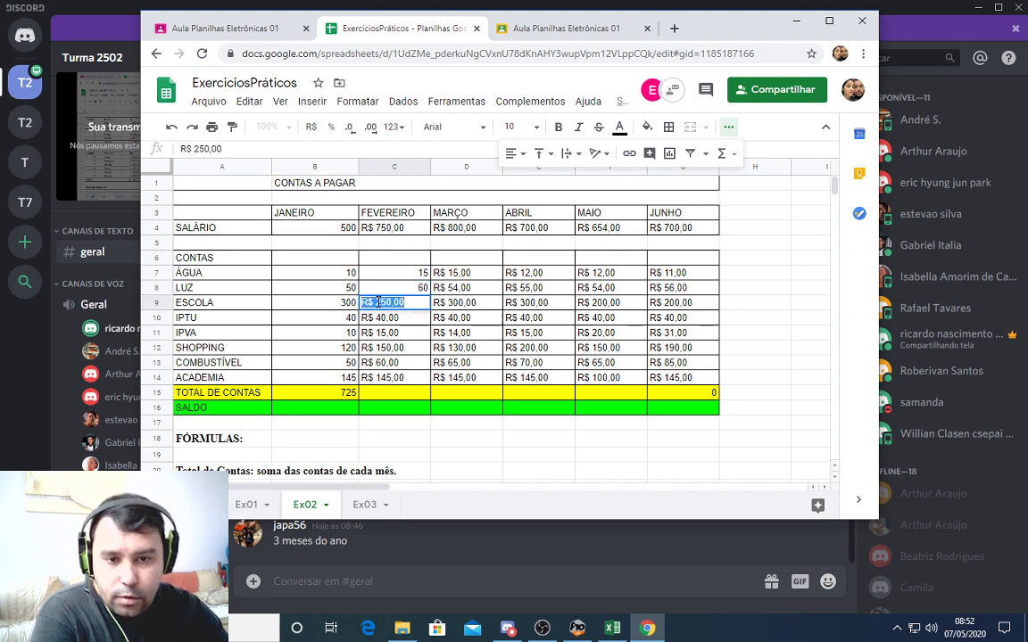
pyautogui.click(376, 303)
pyautogui.press('BackSpace')
pyautogui.press('BackSpace')
pyautogui.press('BackSpace')
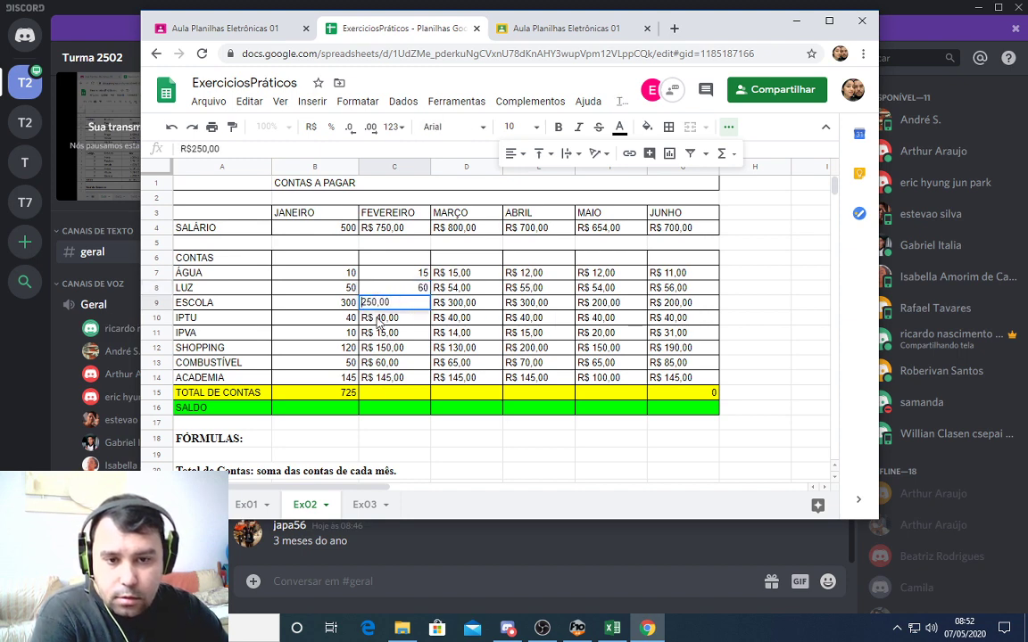
pyautogui.press('Return')
pyautogui.doubleClick(376, 318)
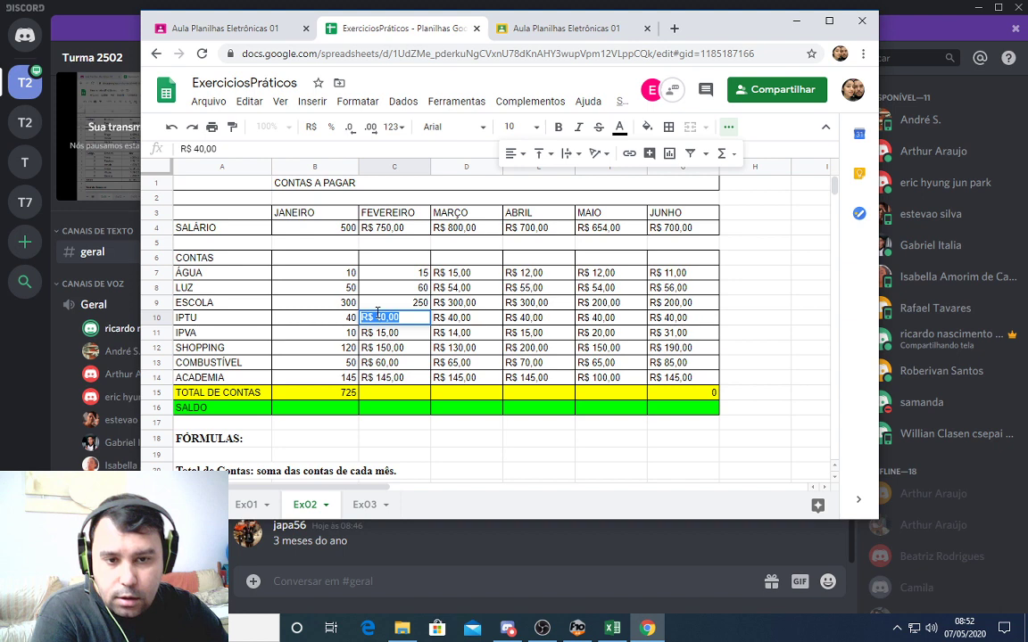
pyautogui.click(375, 317)
pyautogui.press('BackSpace')
pyautogui.press('BackSpace')
pyautogui.press('BackSpace')
pyautogui.press('Return')
# Strip the R$ prefix from the February IPVA and SHOPPING amounts, C11 and C12, leaving 15,00 and 150,00
pyautogui.doubleClick(377, 332)
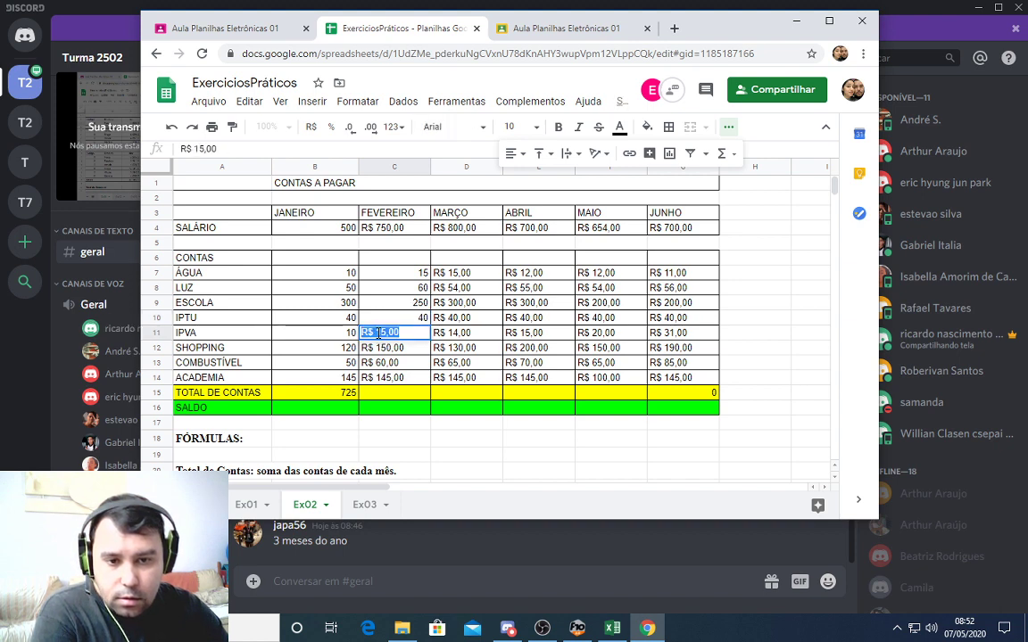
pyautogui.click(375, 333)
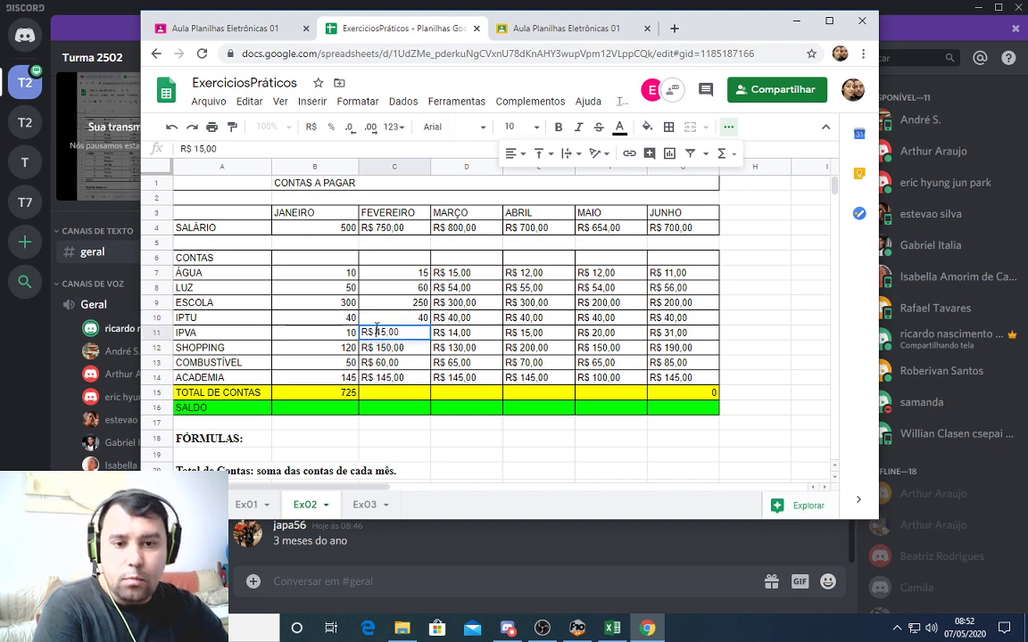
pyautogui.press('BackSpace')
pyautogui.press('BackSpace')
pyautogui.press('BackSpace')
pyautogui.press('Return')
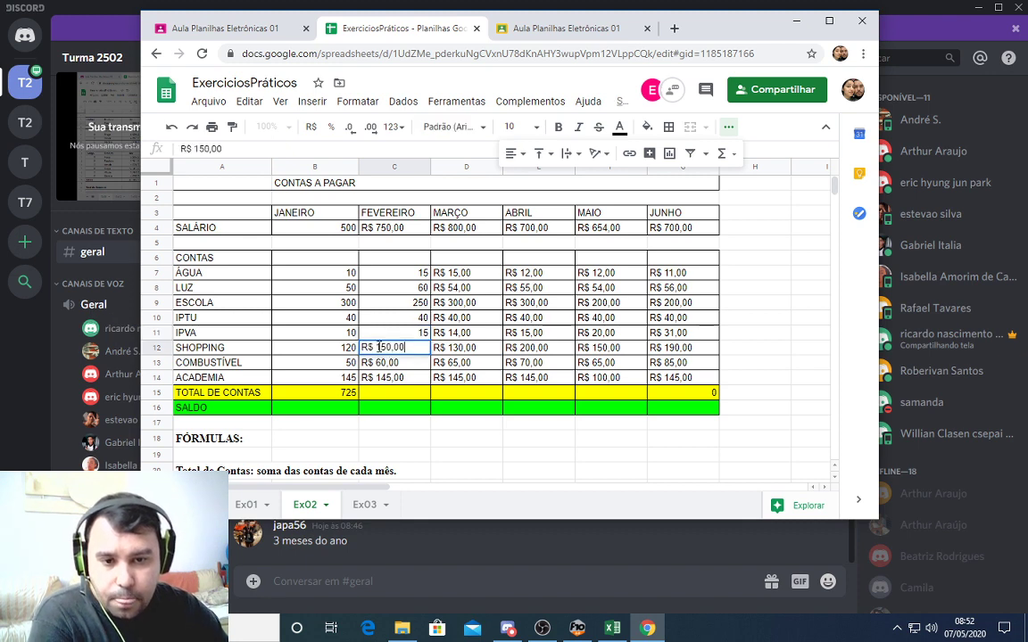
pyautogui.doubleClick(378, 347)
pyautogui.click(378, 347)
pyautogui.press('BackSpace')
pyautogui.press('BackSpace')
pyautogui.press('BackSpace')
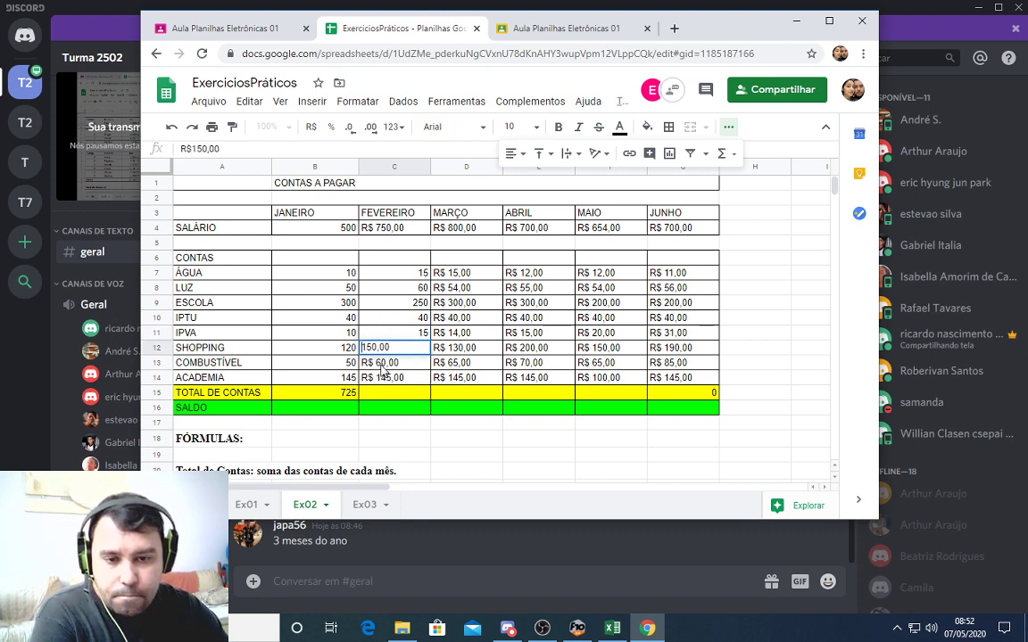
pyautogui.press('Return')
# Strip the R$ prefix from the February COMBUSTÍVEL and ACADEMIA amounts, C13 and C14, leaving 60,00 and 145,00
pyautogui.doubleClick(382, 364)
pyautogui.click(382, 364)
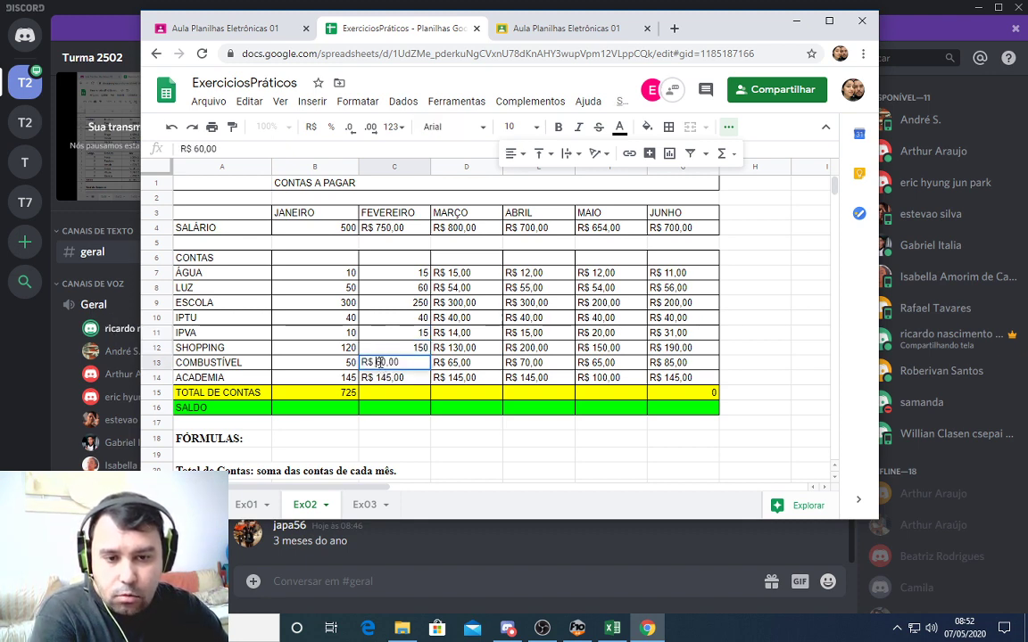
pyautogui.press('BackSpace')
pyautogui.press('BackSpace')
pyautogui.press('BackSpace')
pyautogui.press('Return')
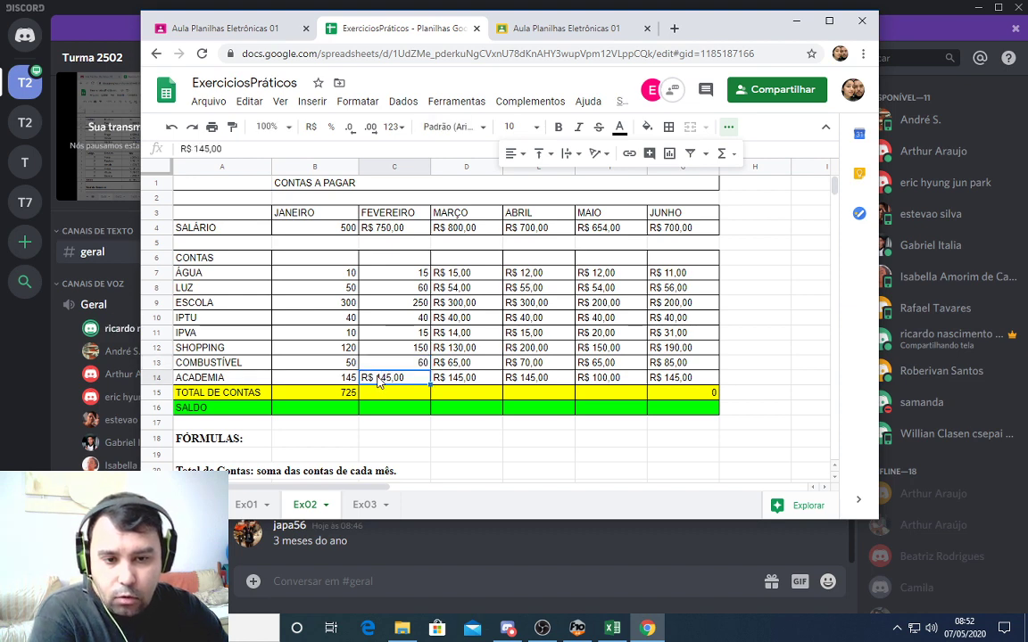
pyautogui.doubleClick(379, 377)
pyautogui.click(378, 378)
pyautogui.press('BackSpace')
pyautogui.press('BackSpace')
pyautogui.press('BackSpace')
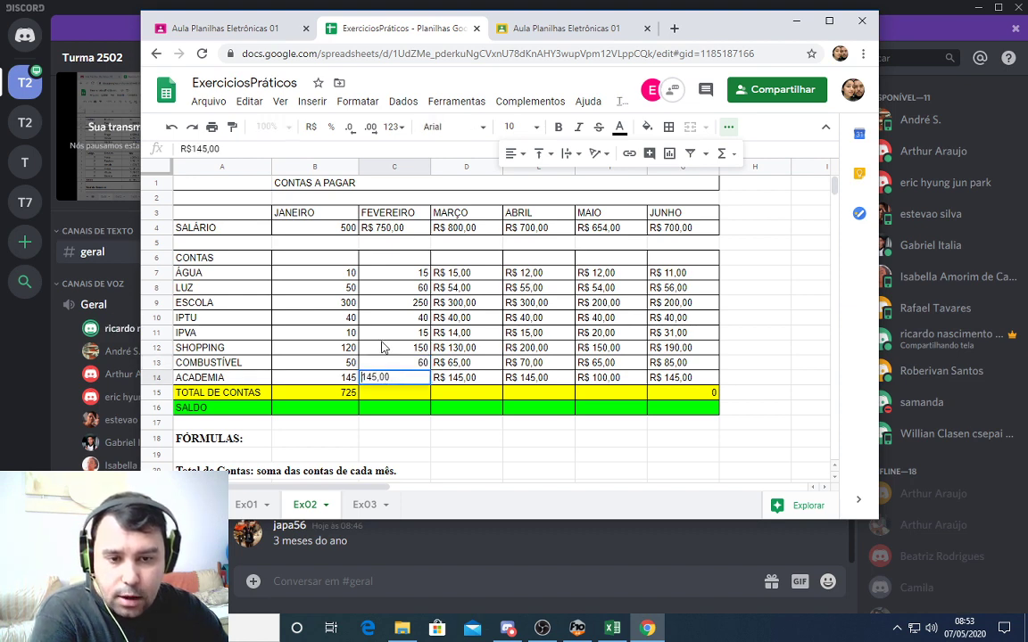
pyautogui.press('Return')
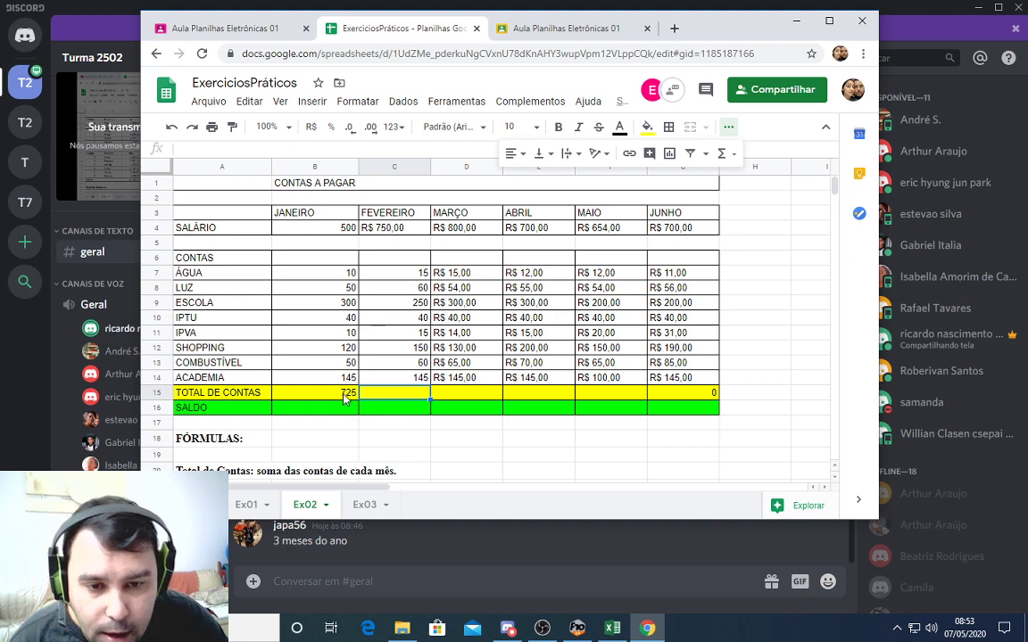
# Make the January TOTAL DE CONTAS in B15 bold and format it as R$ currency
pyautogui.click(344, 399)
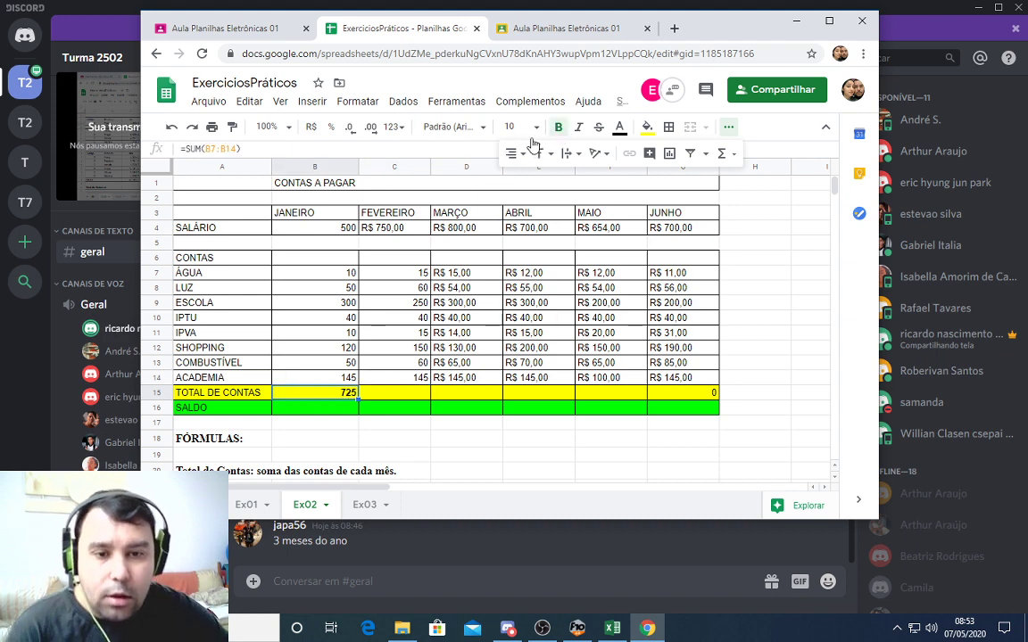
pyautogui.click(337, 272)
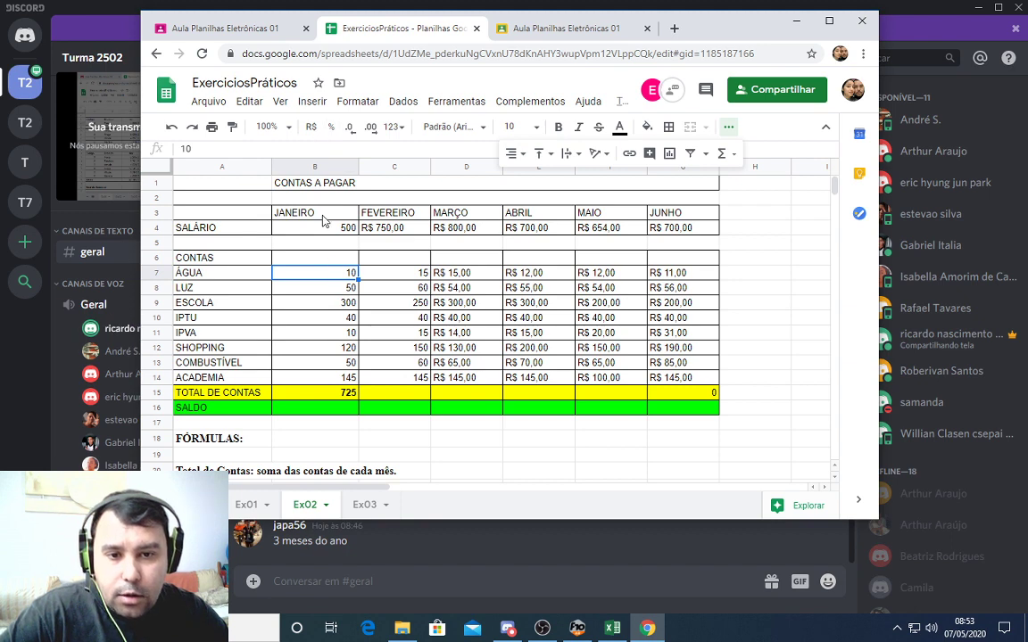
pyautogui.click(311, 128)
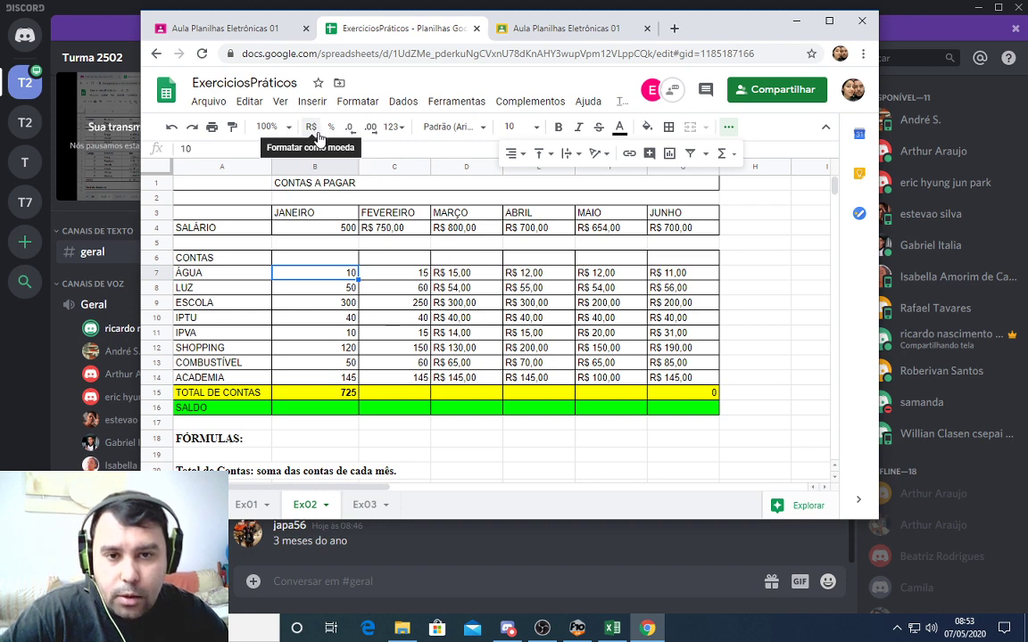
pyautogui.click(334, 393)
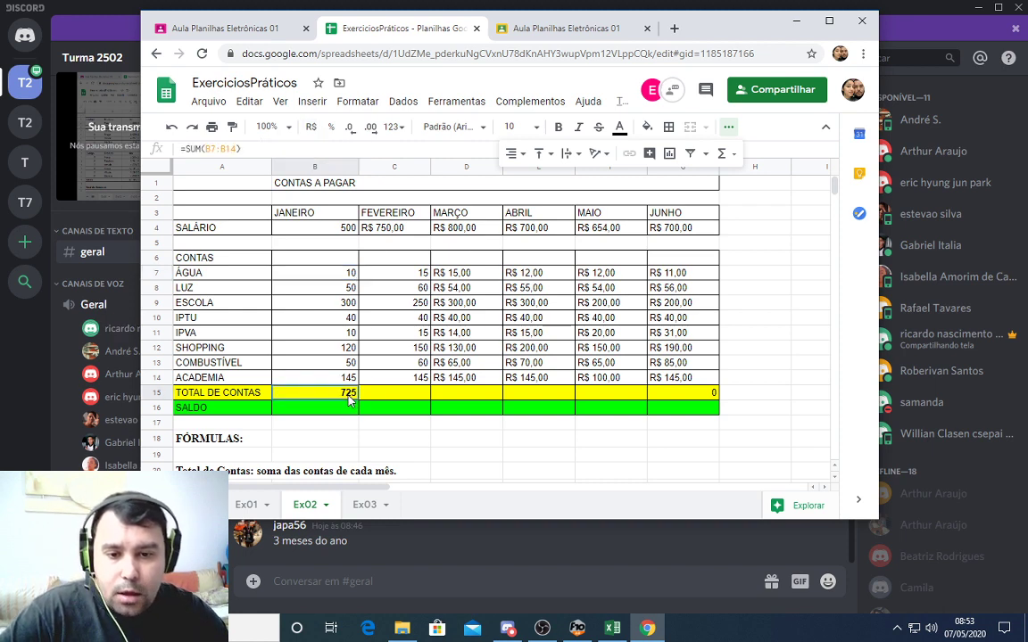
pyautogui.click(311, 127)
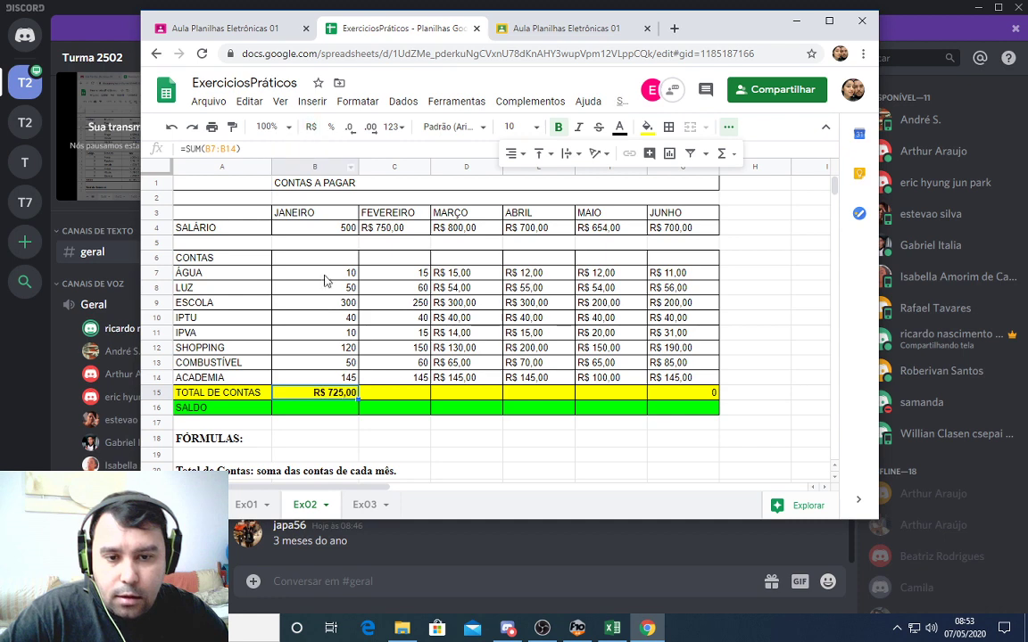
# Calculate the January SALDO in B16 with =B4-B15 and format it bold at font size 24
pyautogui.click(344, 411)
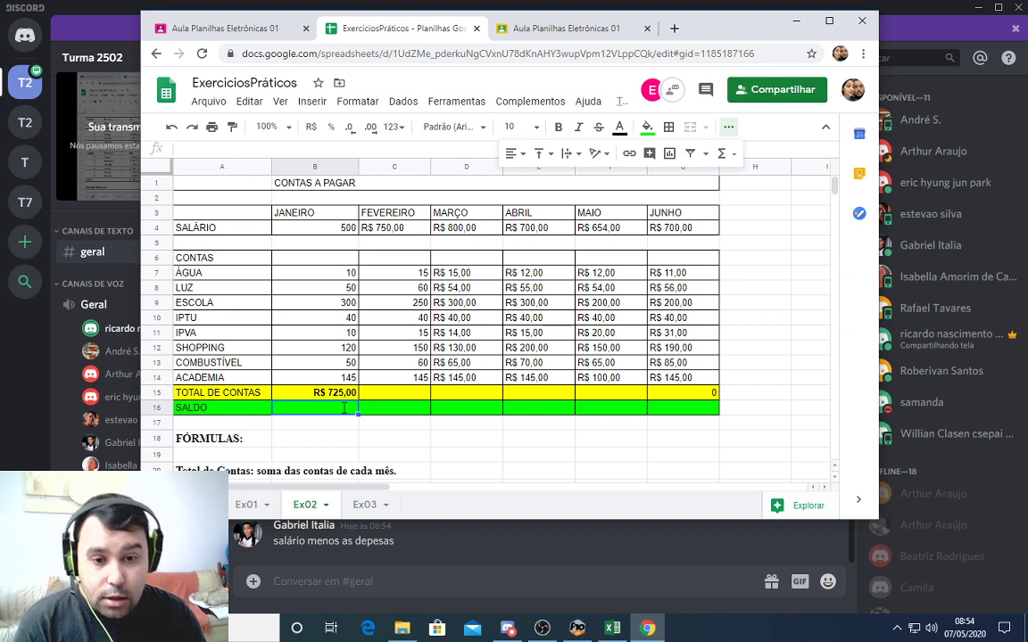
pyautogui.write('=')
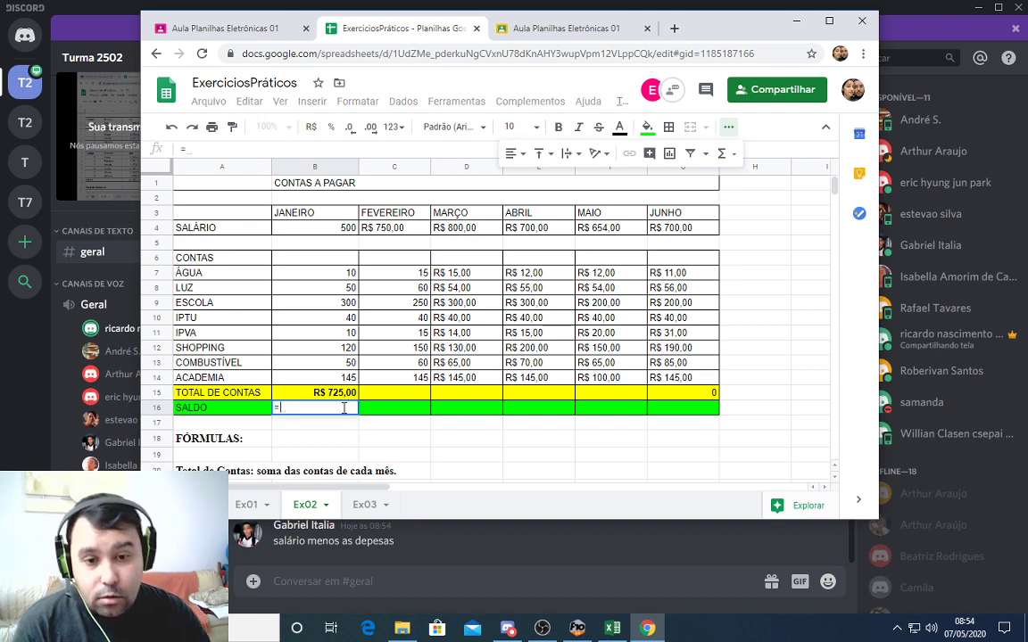
pyautogui.click(352, 230)
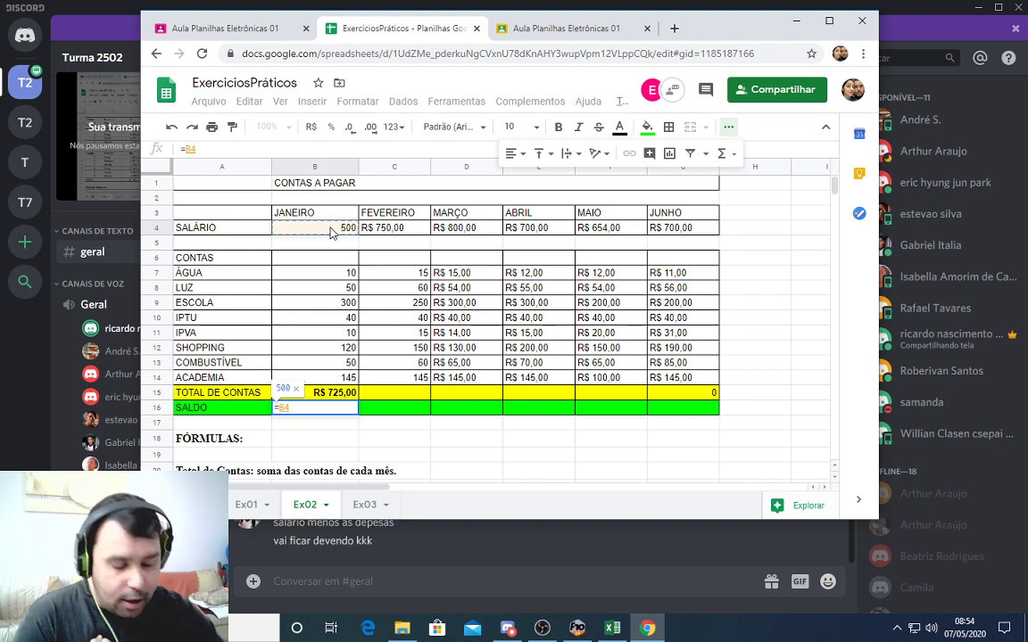
pyautogui.write('-')
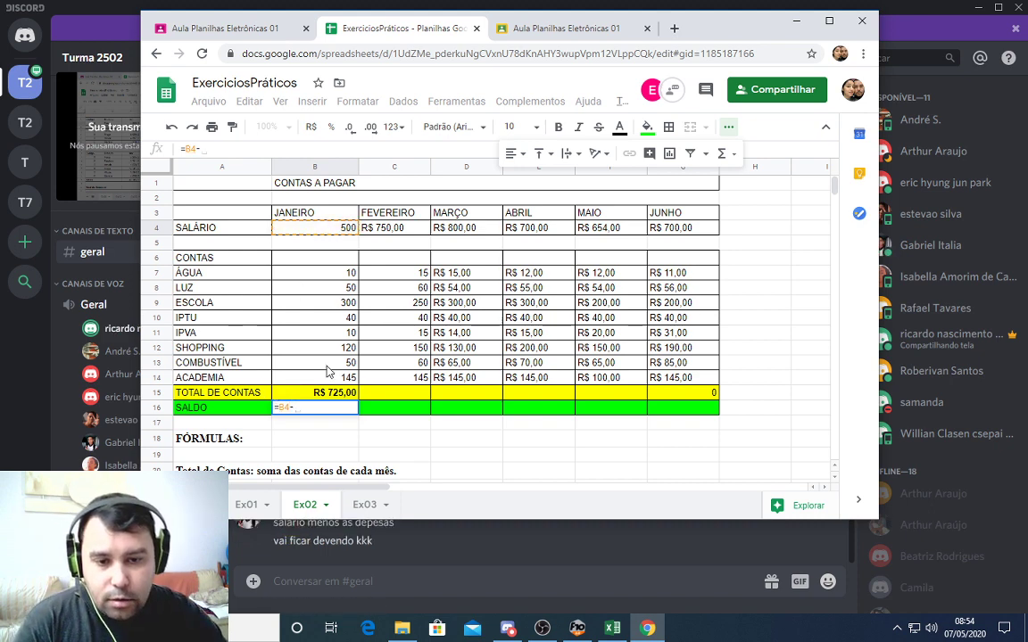
pyautogui.click(332, 396)
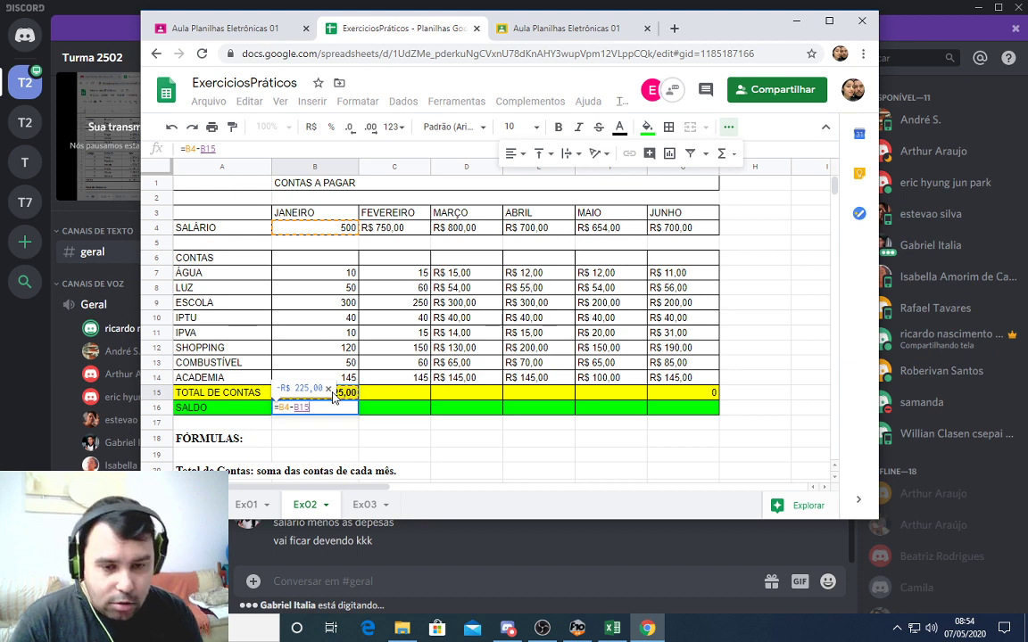
pyautogui.press('Return')
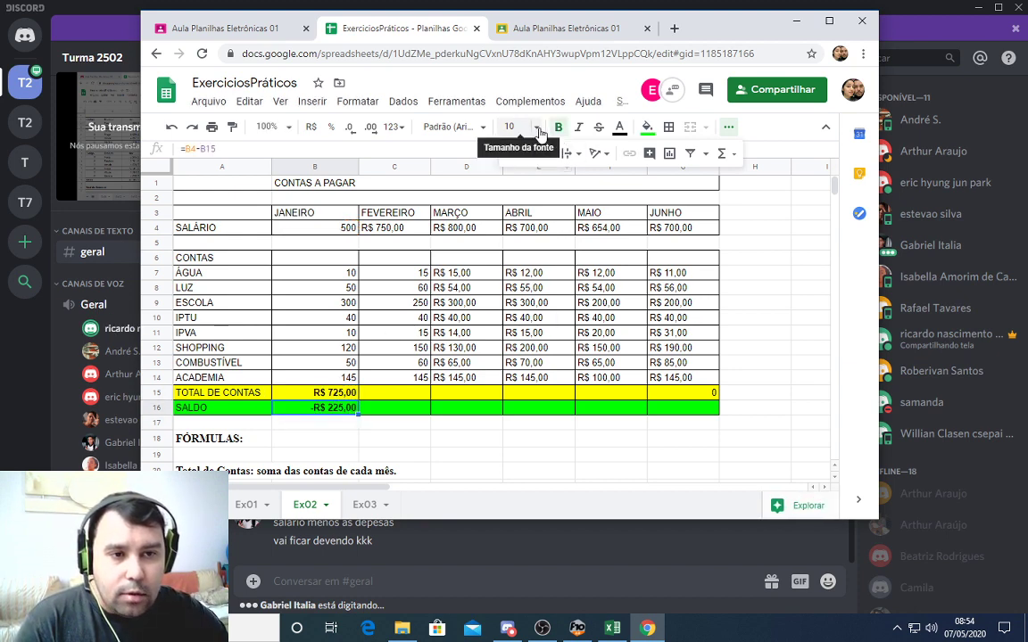
pyautogui.click(536, 129)
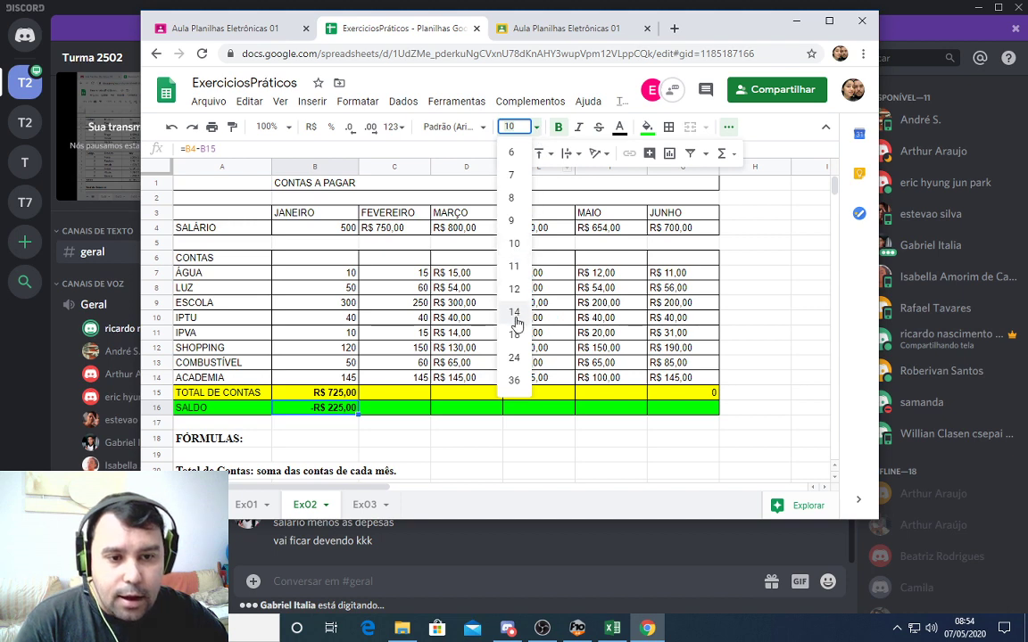
pyautogui.click(515, 358)
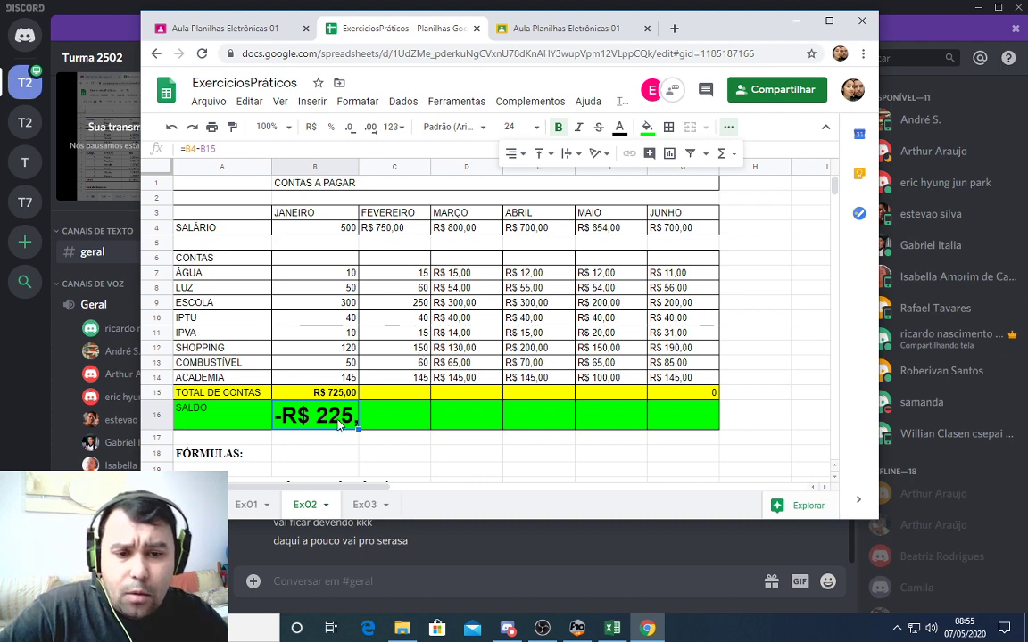
# Total the February bills in C15 with =soma(C7:C14) and make the cell bold
pyautogui.click(401, 397)
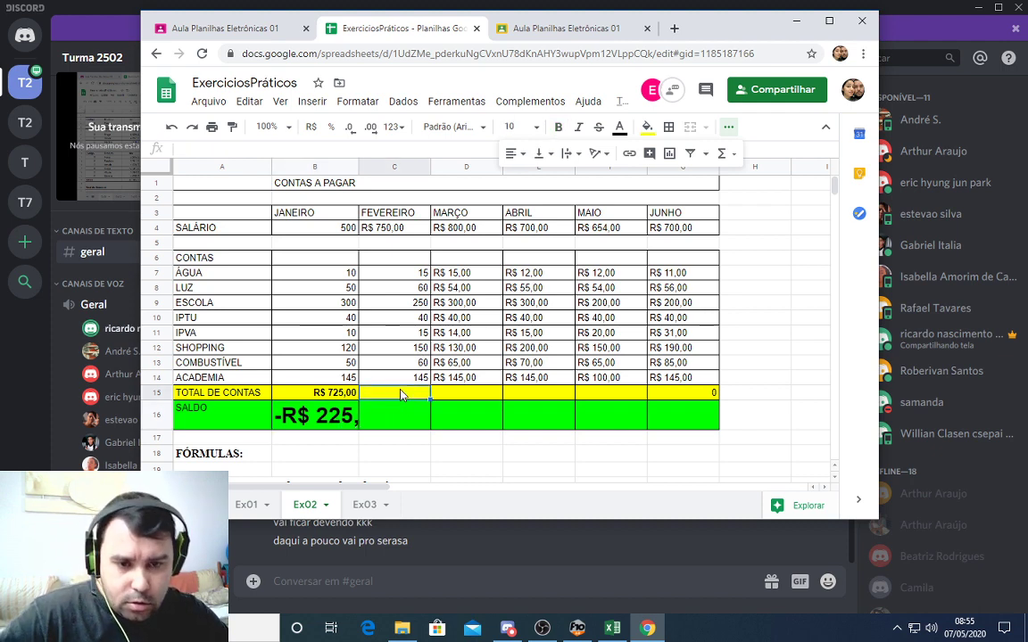
pyautogui.write('=soma(')
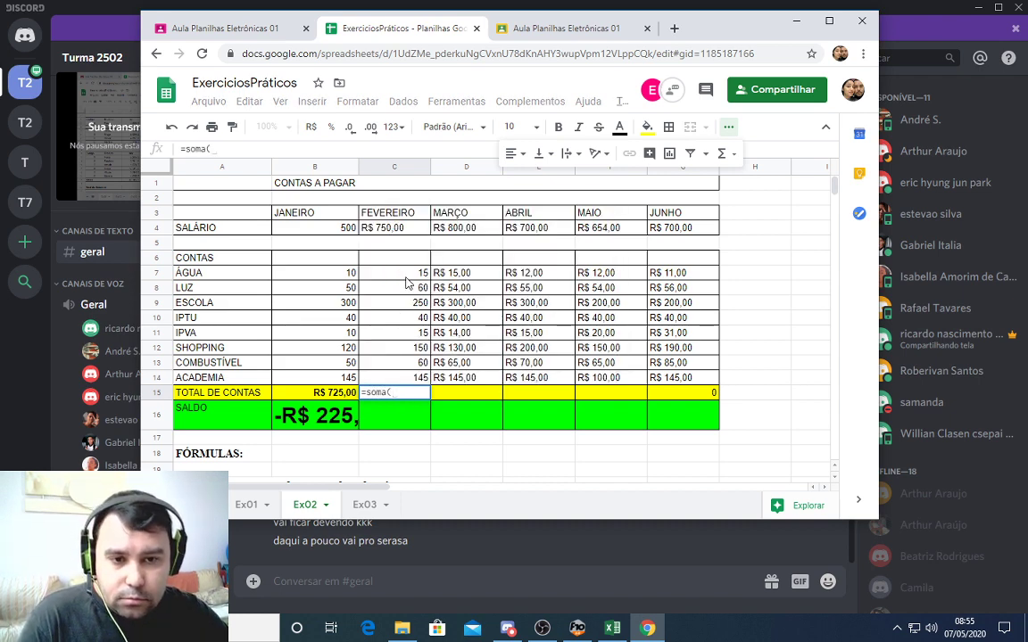
pyautogui.moveTo(406, 278); pyautogui.dragTo(402, 378)
pyautogui.write(')')
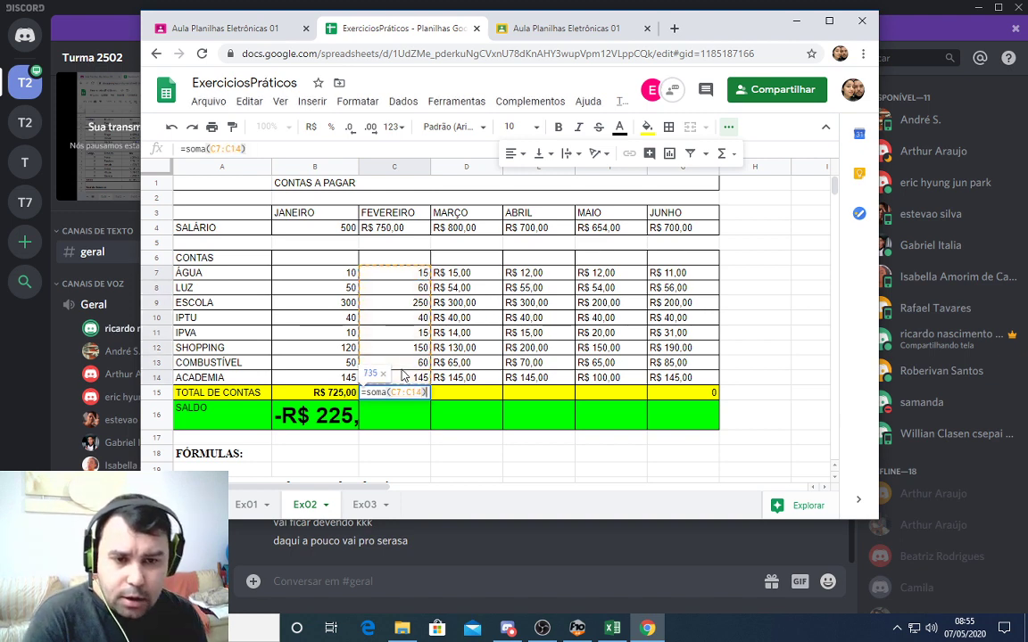
pyautogui.press('Return')
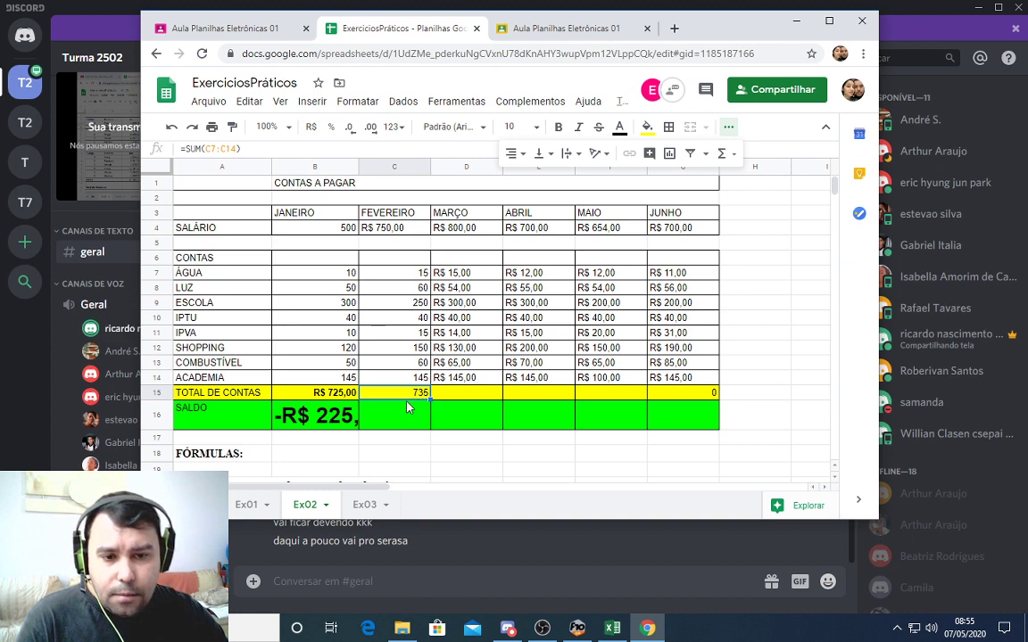
pyautogui.click(557, 127)
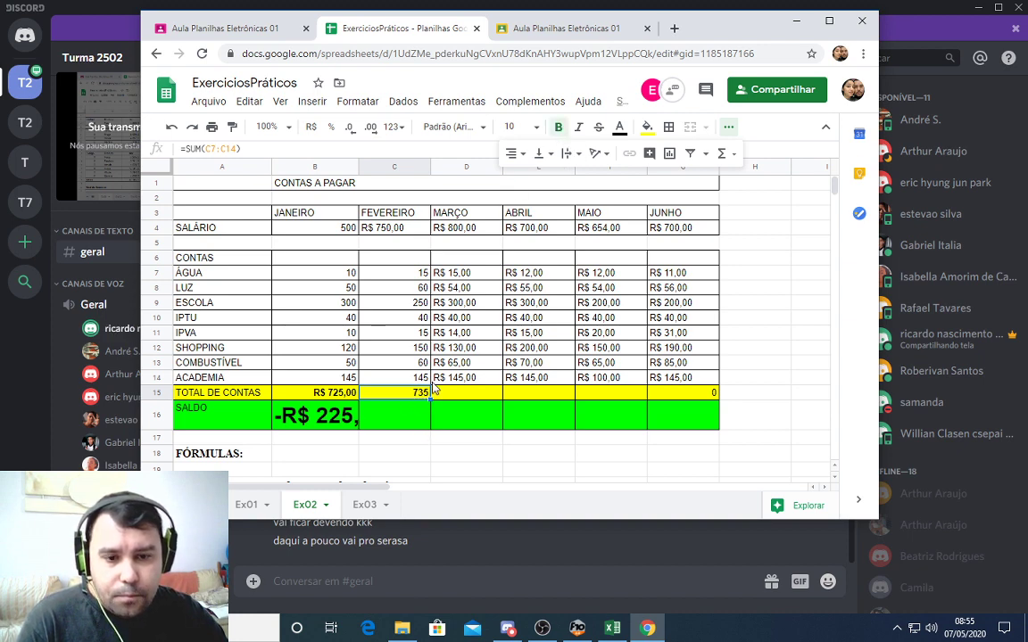
# Enter the February SALDO formula =C4-C15 in C16
pyautogui.click(384, 426)
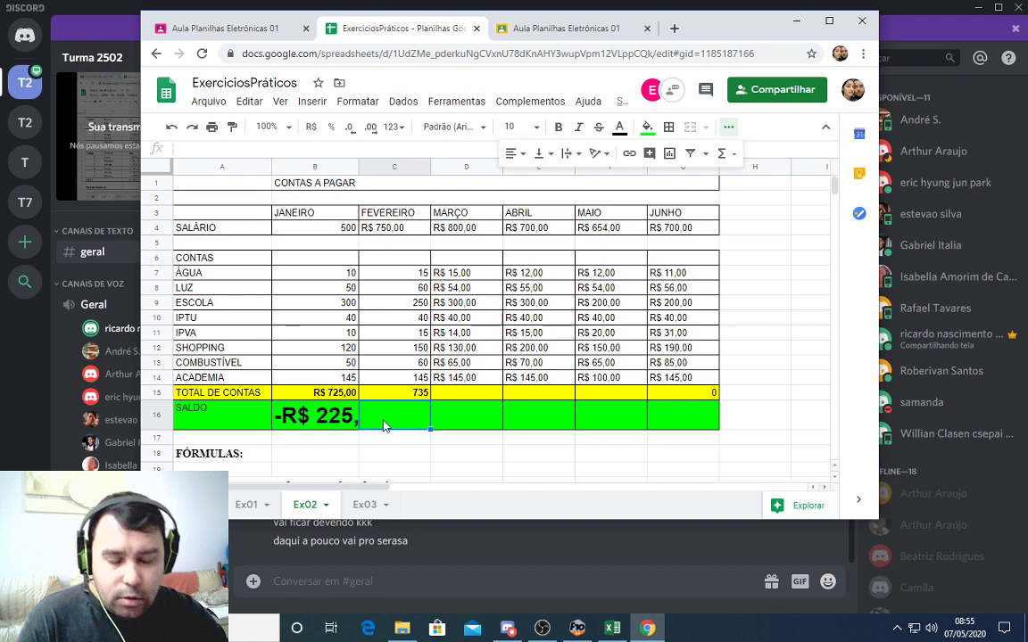
pyautogui.write('=')
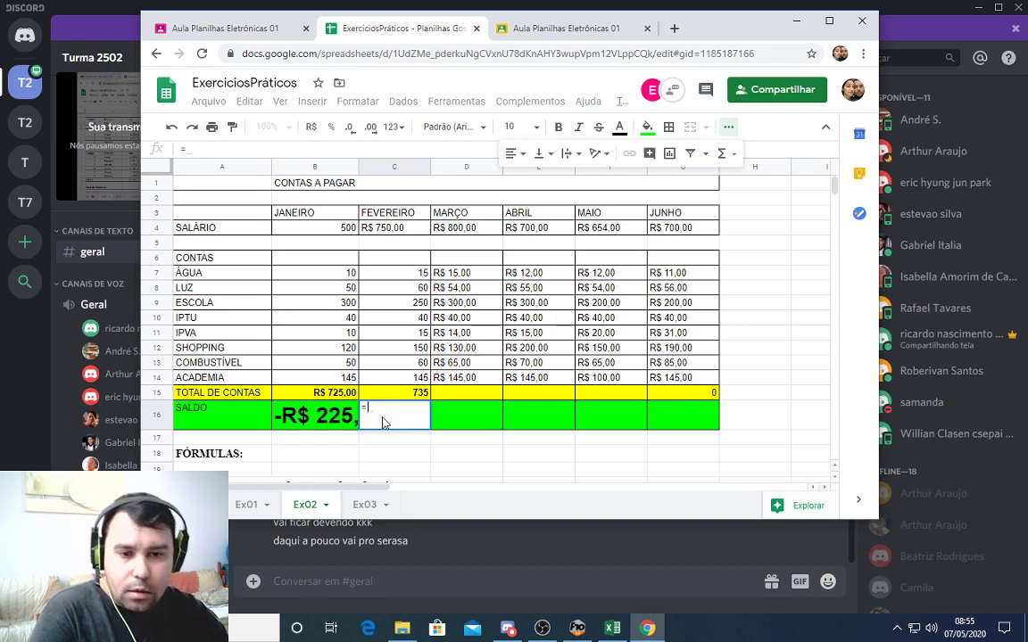
pyautogui.click(400, 230)
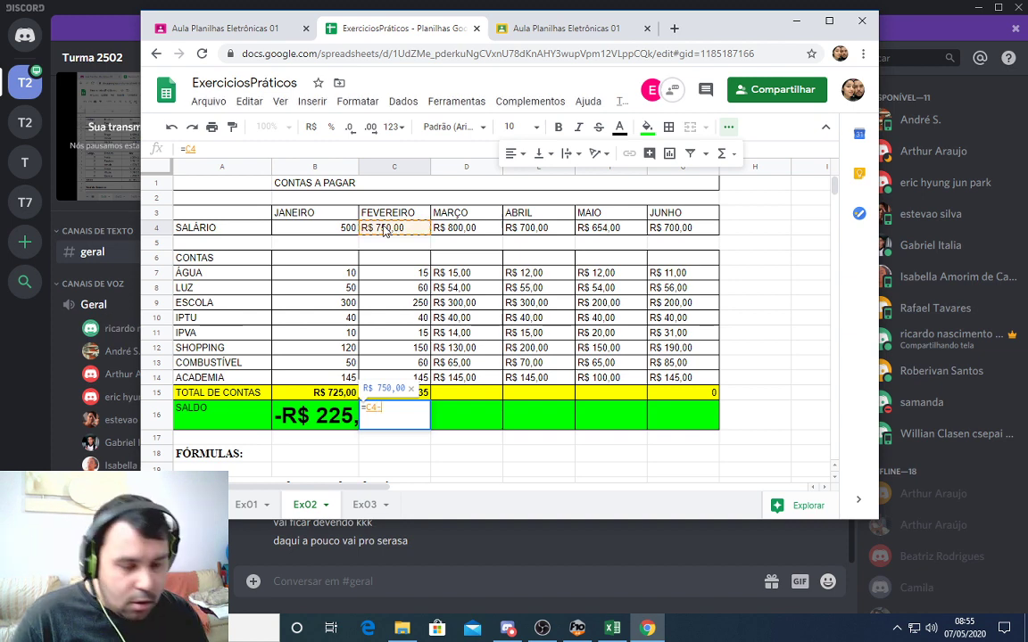
pyautogui.write('-')
pyautogui.click(419, 395)
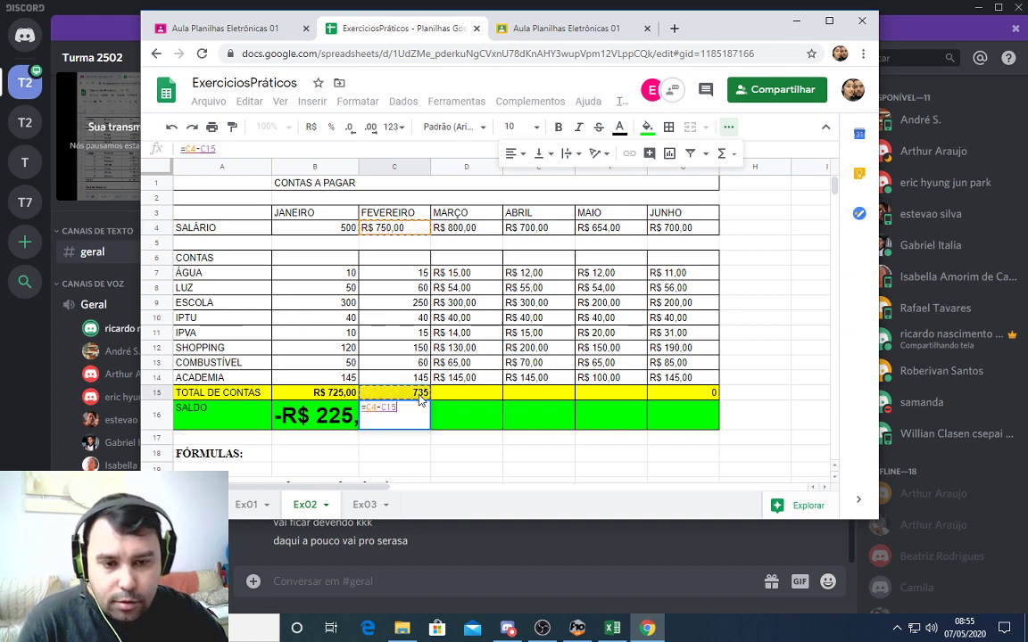
pyautogui.press('Return')
pyautogui.press('Up')
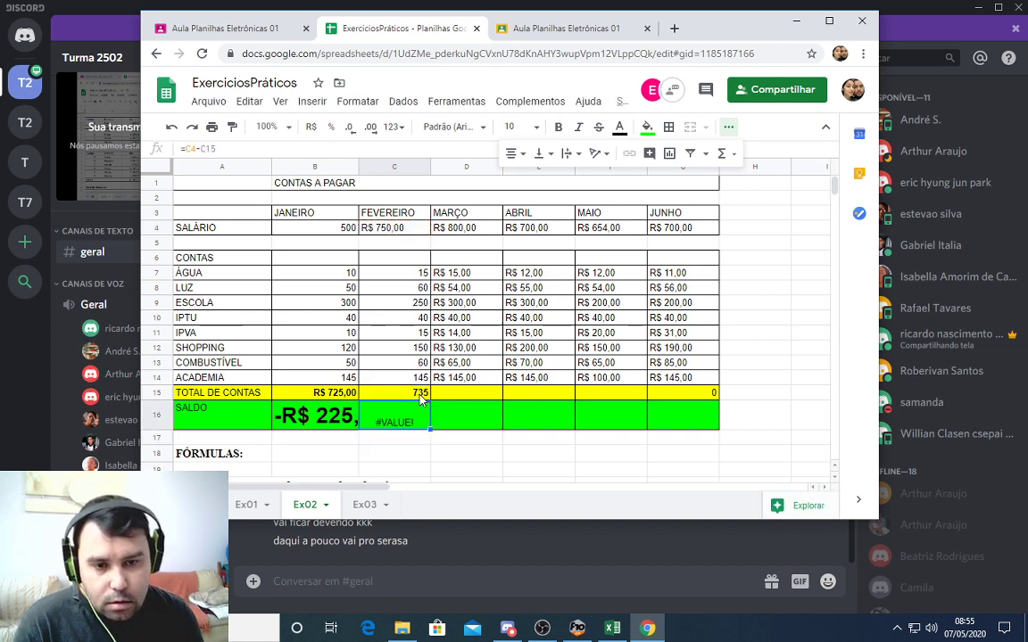
# Remove the R$ prefix from the February SALÁRIO in C4 so it becomes the number 750
pyautogui.click(377, 227)
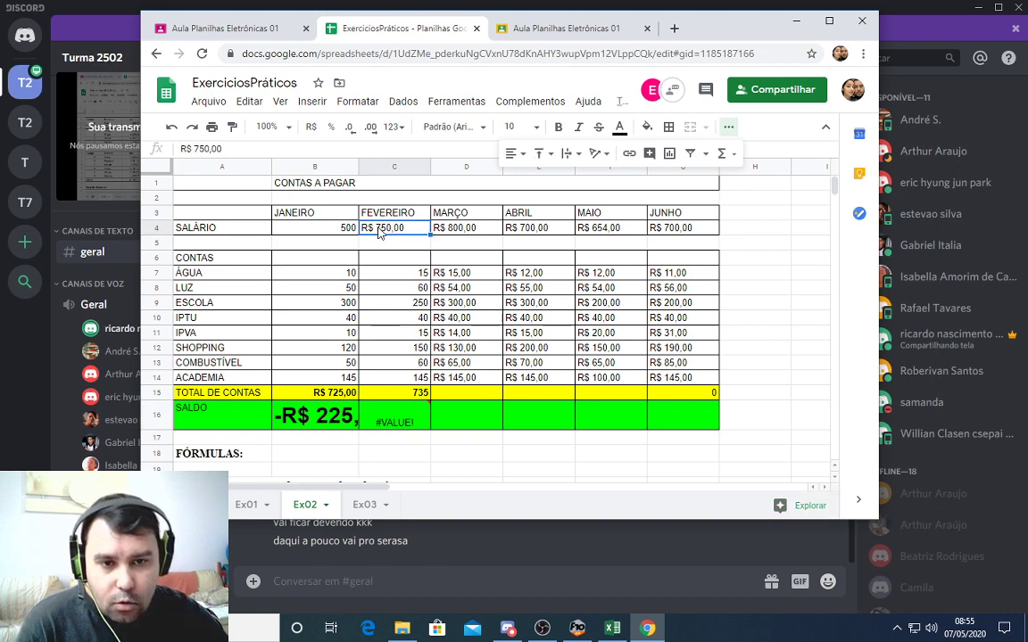
pyautogui.click(378, 229)
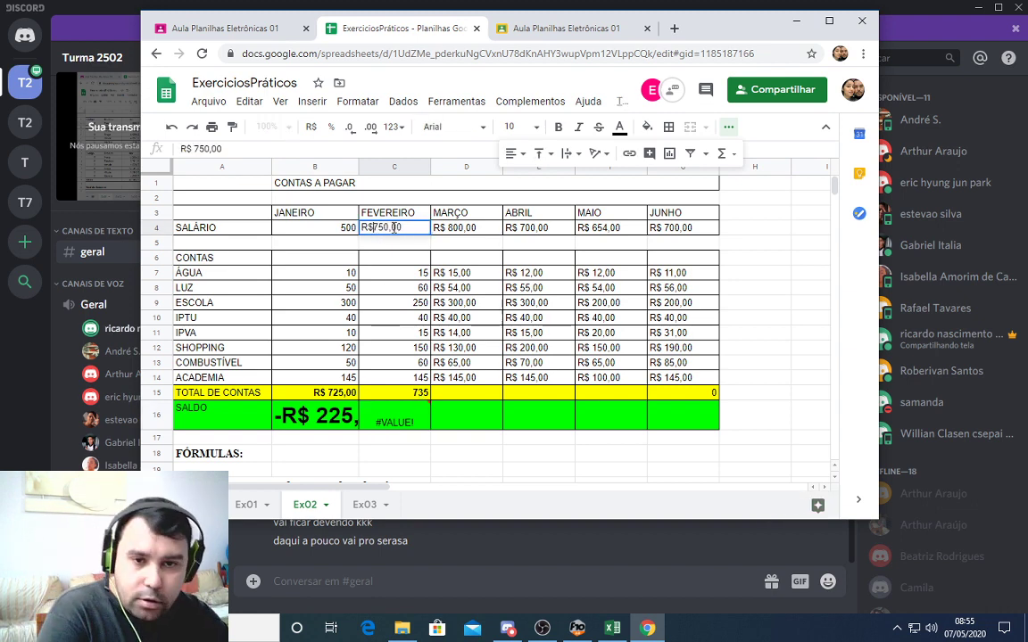
pyautogui.press('BackSpace')
pyautogui.press('BackSpace')
pyautogui.press('BackSpace')
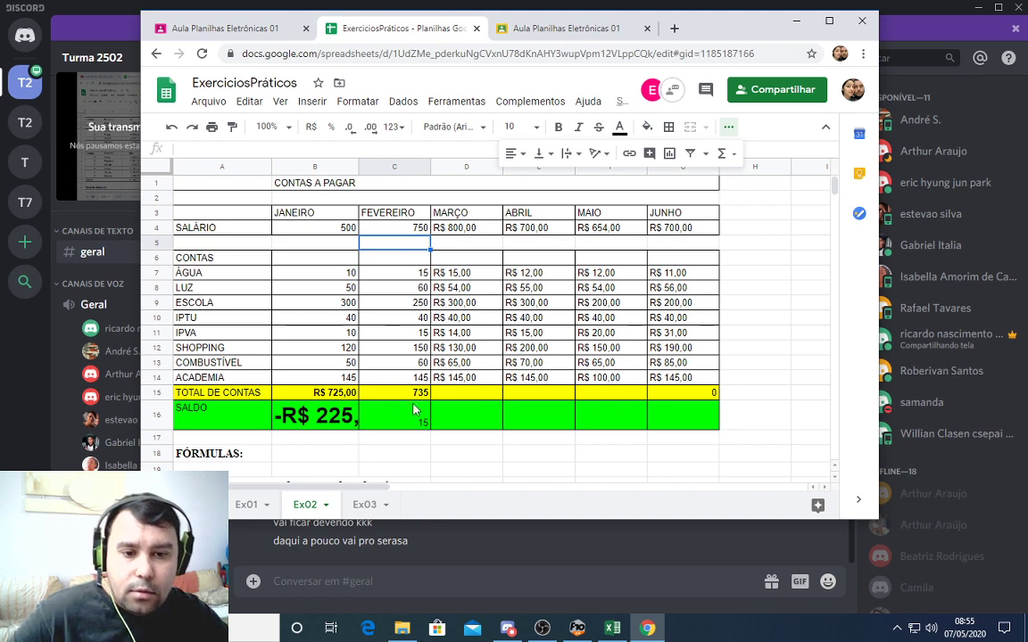
# Format the February SALDO in C16 as bold R$ currency at font size 24, and widen columns C and B to fit the balances
pyautogui.click(417, 411)
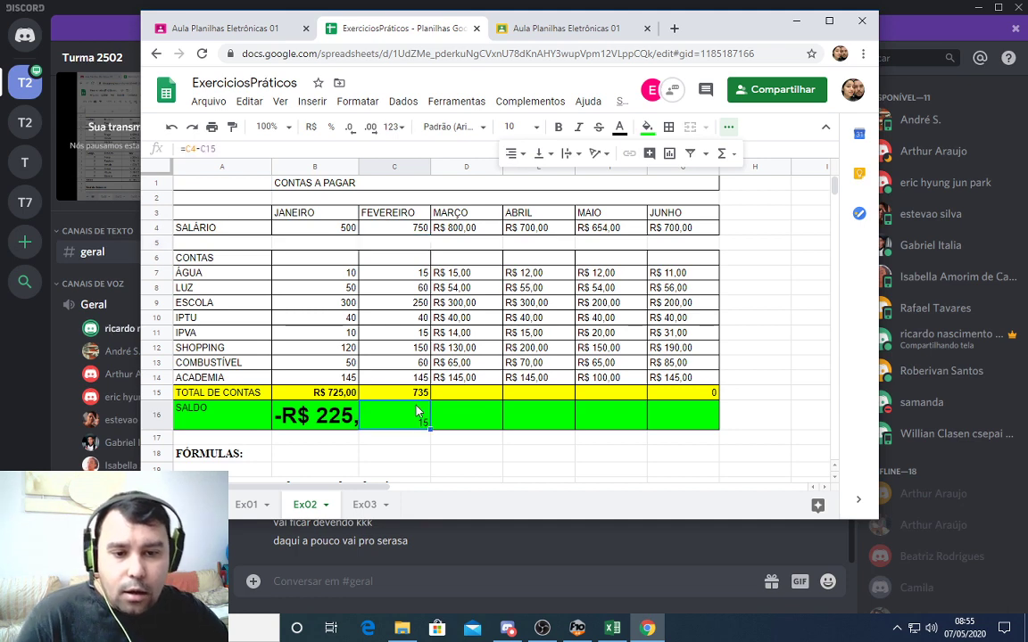
pyautogui.click(310, 127)
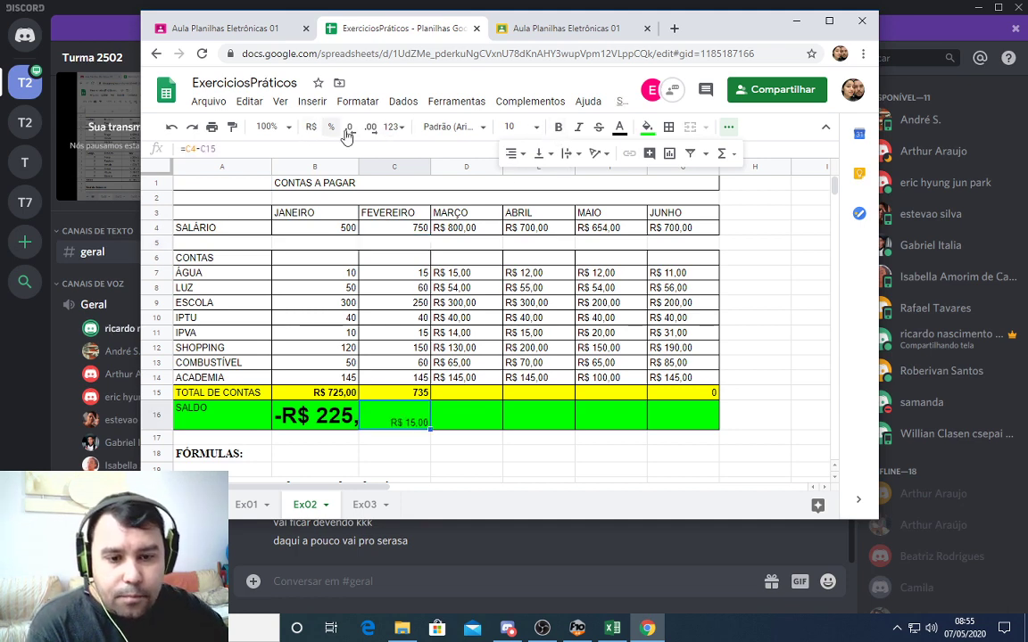
pyautogui.click(524, 127)
pyautogui.click(513, 335)
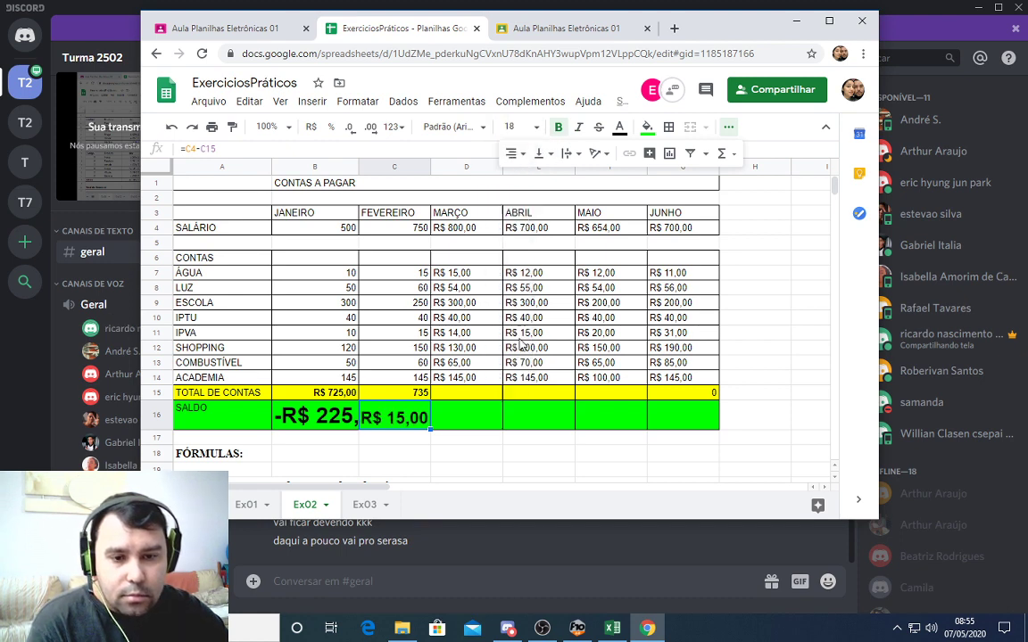
pyautogui.click(533, 127)
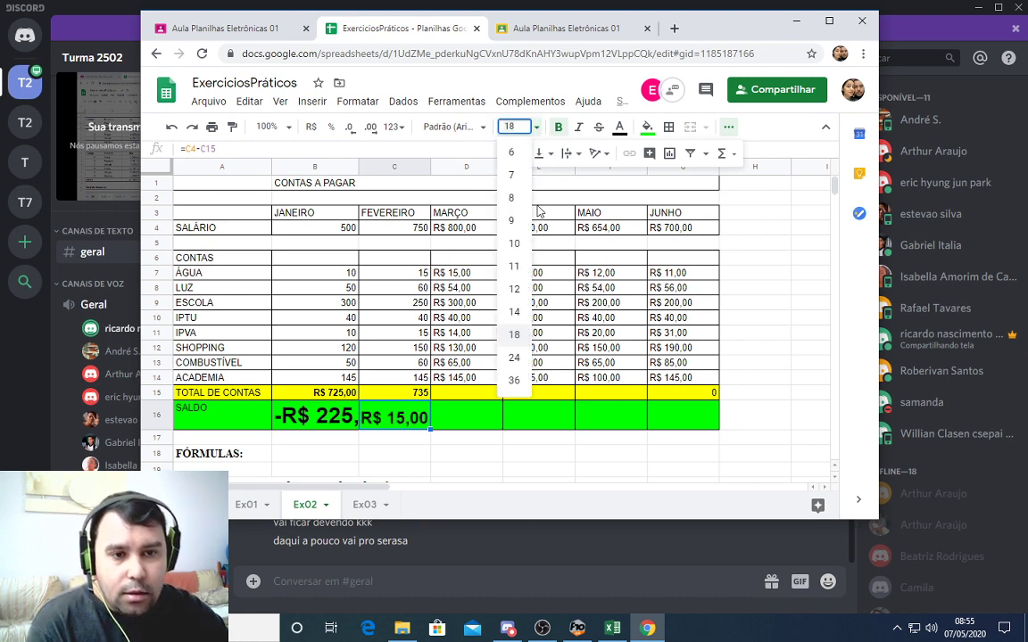
pyautogui.click(516, 359)
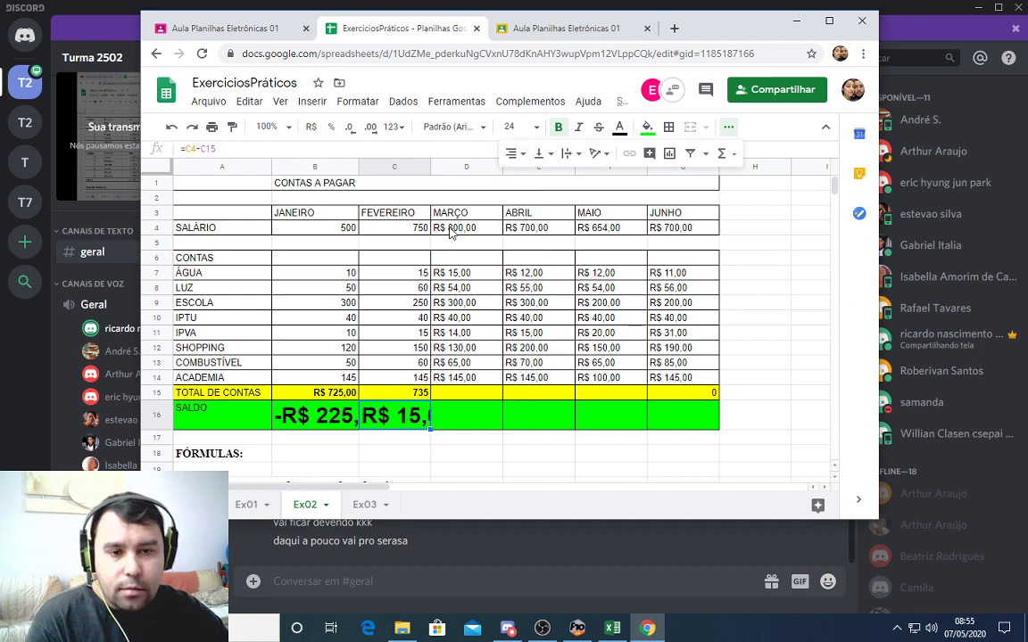
pyautogui.moveTo(430, 168); pyautogui.dragTo(468, 167)
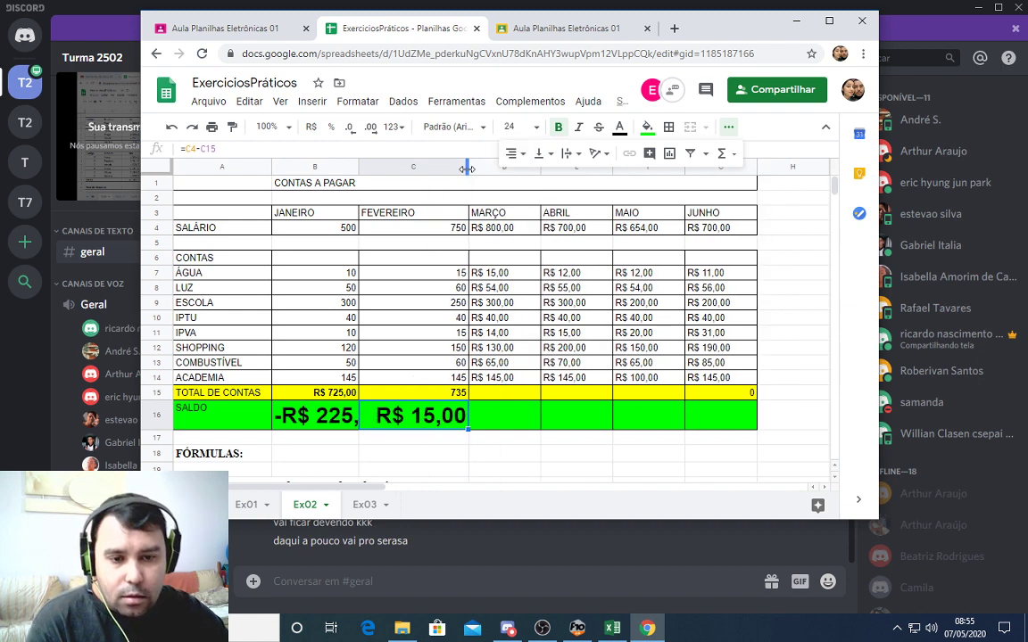
pyautogui.moveTo(353, 168); pyautogui.dragTo(391, 165)
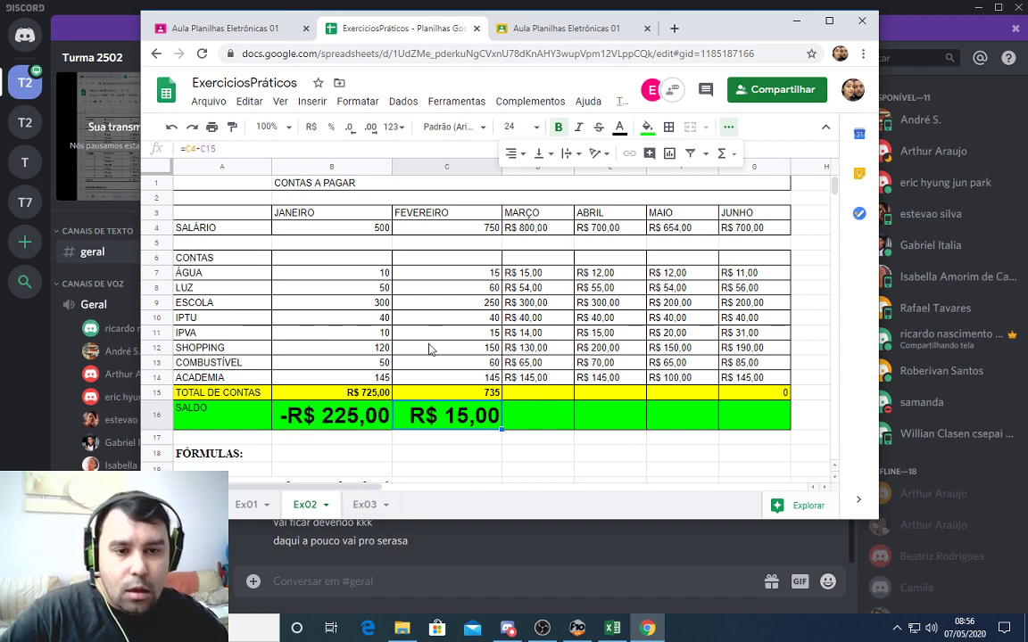
# Open the Ex03 sheet and select the first Total R$ cell, D4
pyautogui.click(364, 505)
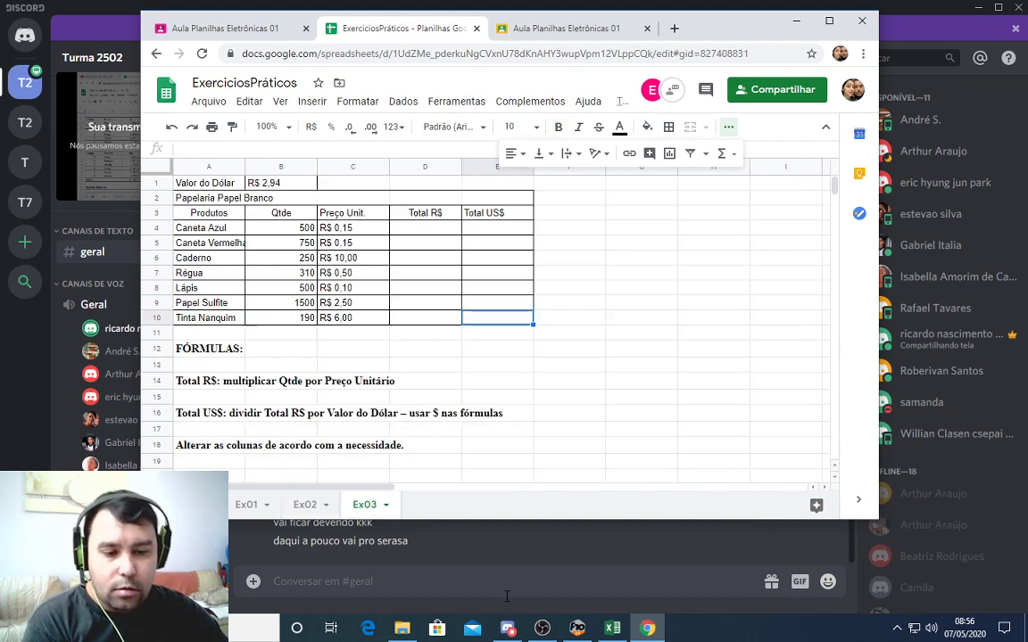
pyautogui.click(542, 628)
pyautogui.click(542, 628)
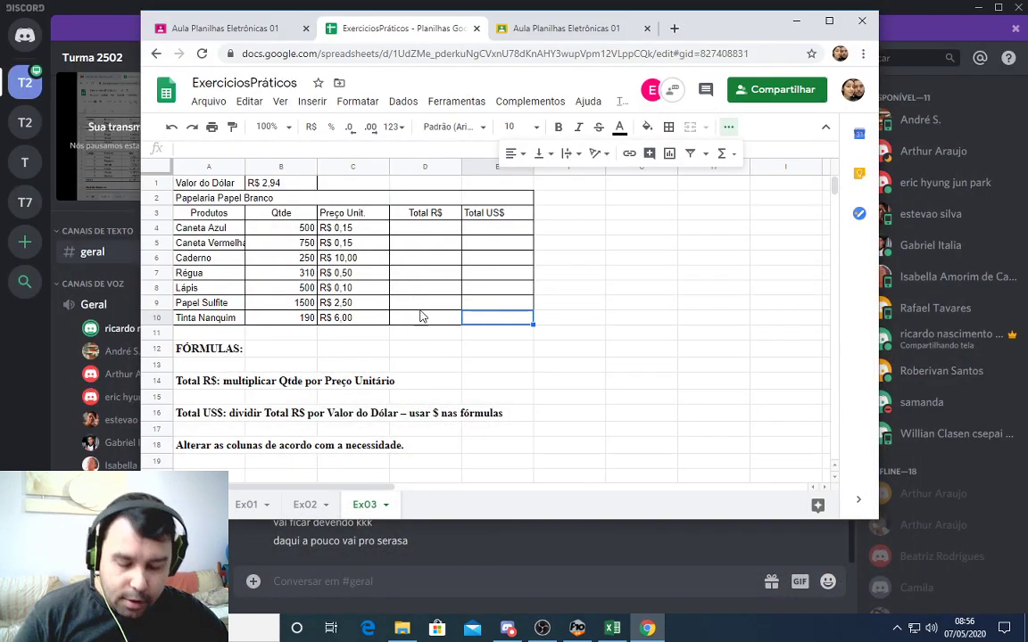
pyautogui.click(433, 278)
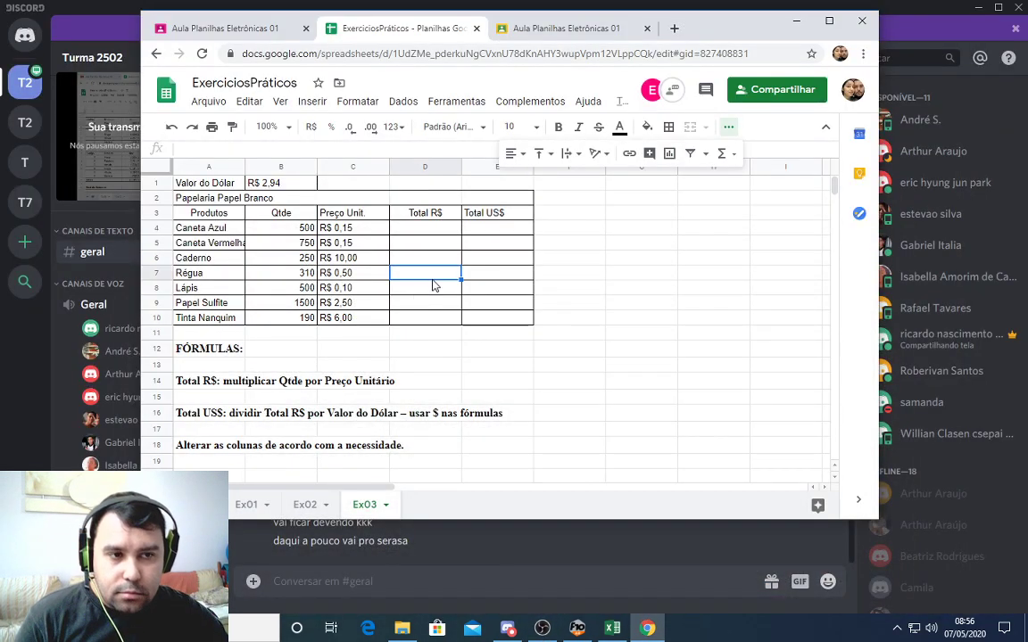
pyautogui.click(426, 232)
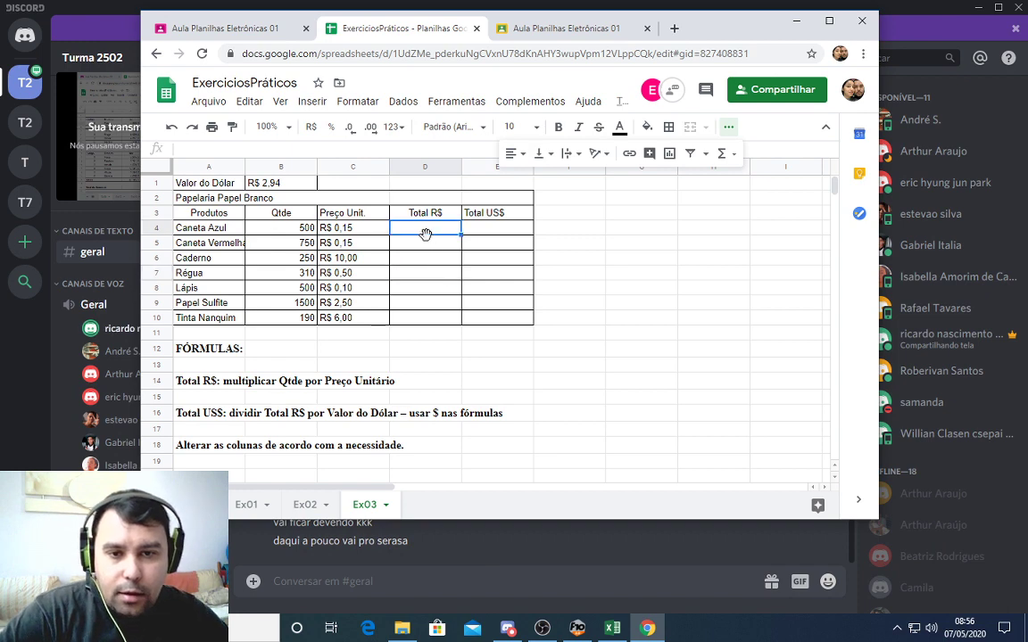
# Remove the R$ prefix from the Caneta Azul and Caneta Vermelha unit prices in C4 and C5, leaving 0,15 in each
pyautogui.click(332, 230)
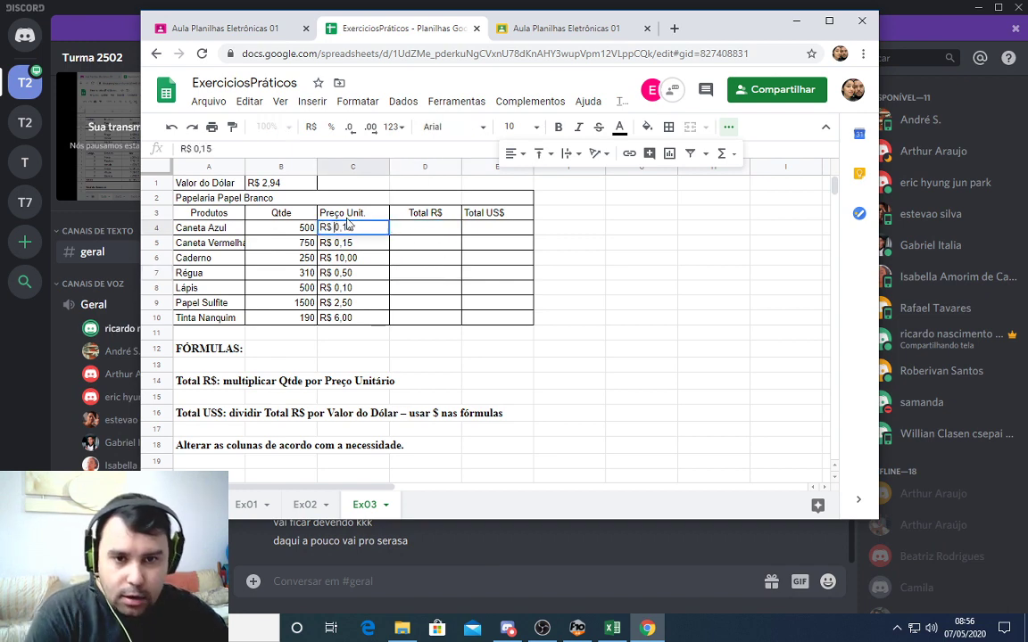
pyautogui.press('BackSpace')
pyautogui.press('BackSpace')
pyautogui.press('BackSpace')
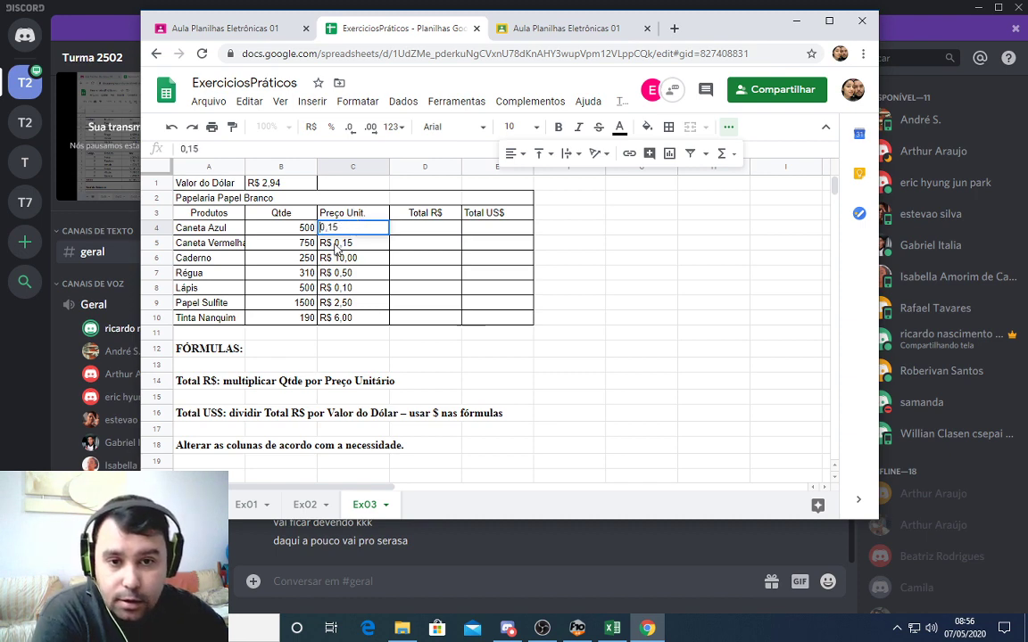
pyautogui.doubleClick(337, 243)
pyautogui.click(337, 242)
pyautogui.click(336, 242)
pyautogui.press('BackSpace')
pyautogui.press('BackSpace')
pyautogui.press('BackSpace')
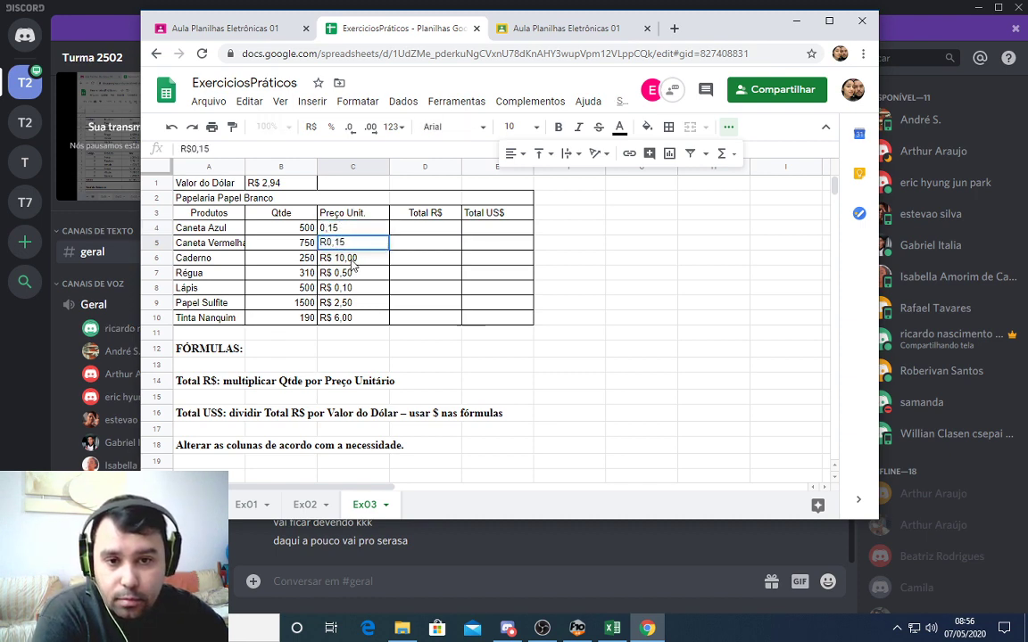
# Strip the R$ prefix from the Caderno and Régua unit prices in C6 and C7, leaving 10,00 and 0,50
pyautogui.click(339, 258)
pyautogui.doubleClick(339, 258)
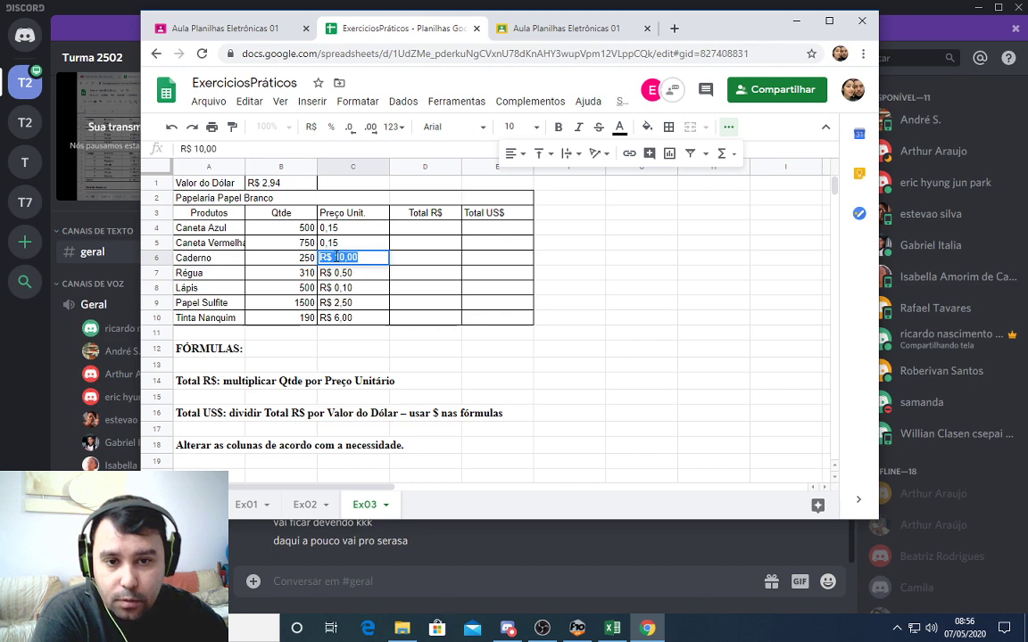
pyautogui.click(335, 258)
pyautogui.press('BackSpace')
pyautogui.press('BackSpace')
pyautogui.press('BackSpace')
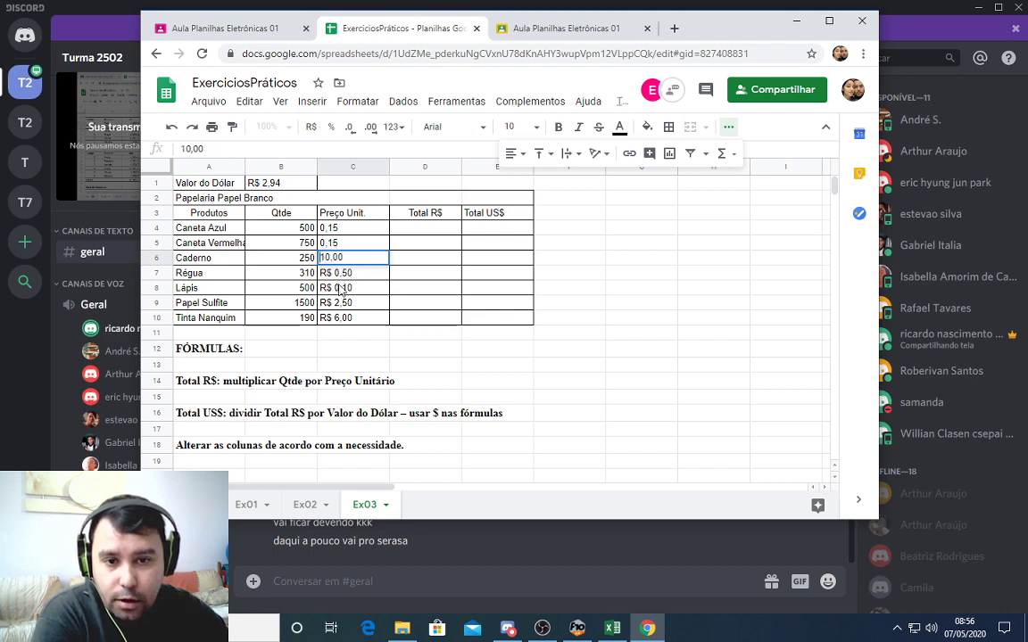
pyautogui.click(336, 273)
pyautogui.doubleClick(335, 272)
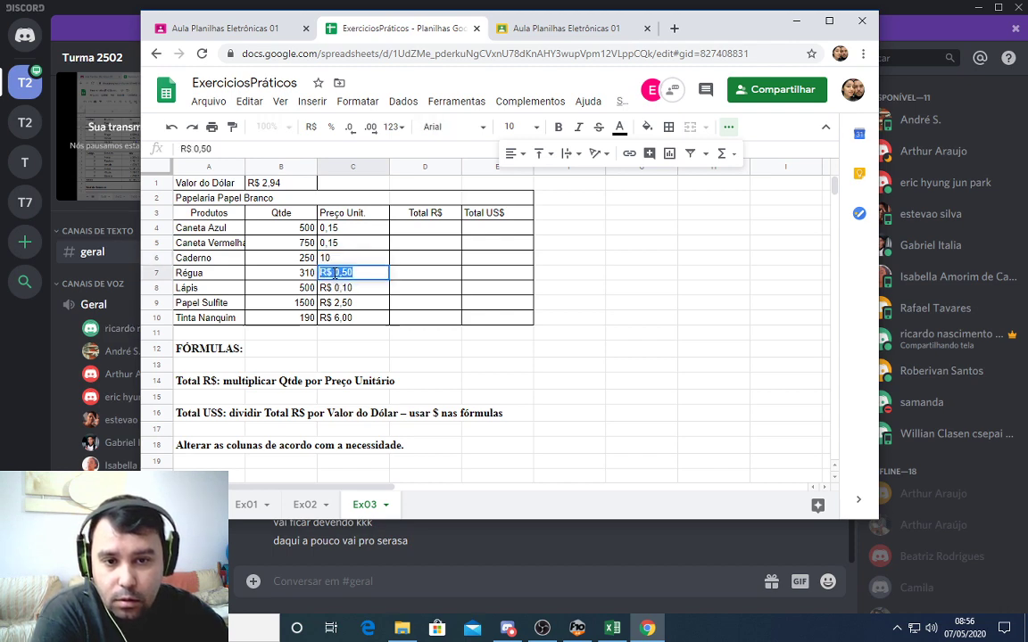
pyautogui.click(336, 273)
pyautogui.press('BackSpace')
pyautogui.press('BackSpace')
pyautogui.press('BackSpace')
# Strip the R$ prefix from the Lápis and Papel Sulfite unit prices in C8 and C9, leaving 0,10 and 2,50
pyautogui.click(337, 288)
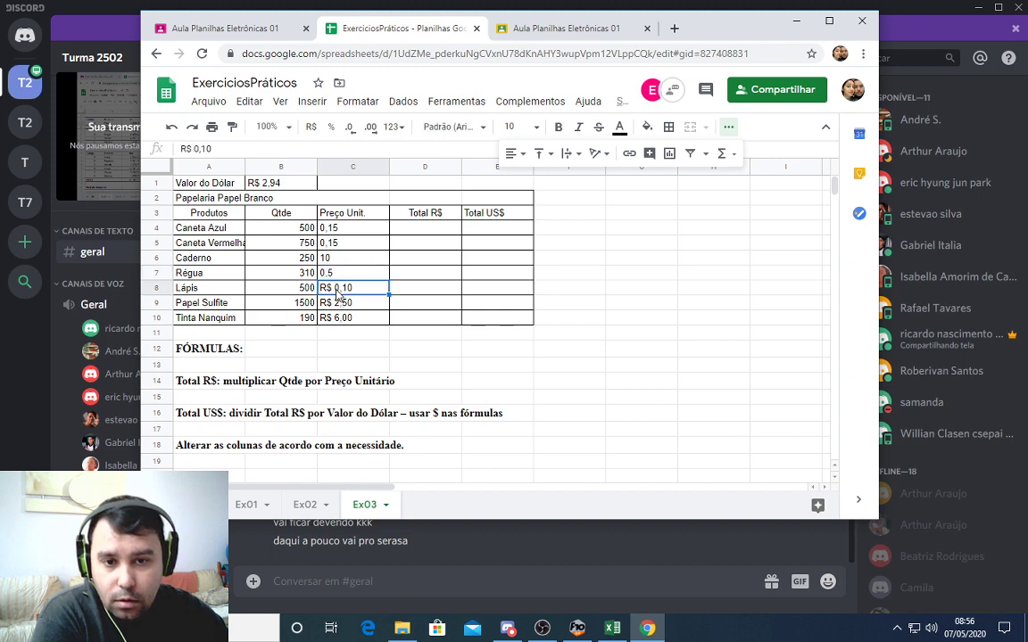
pyautogui.doubleClick(337, 289)
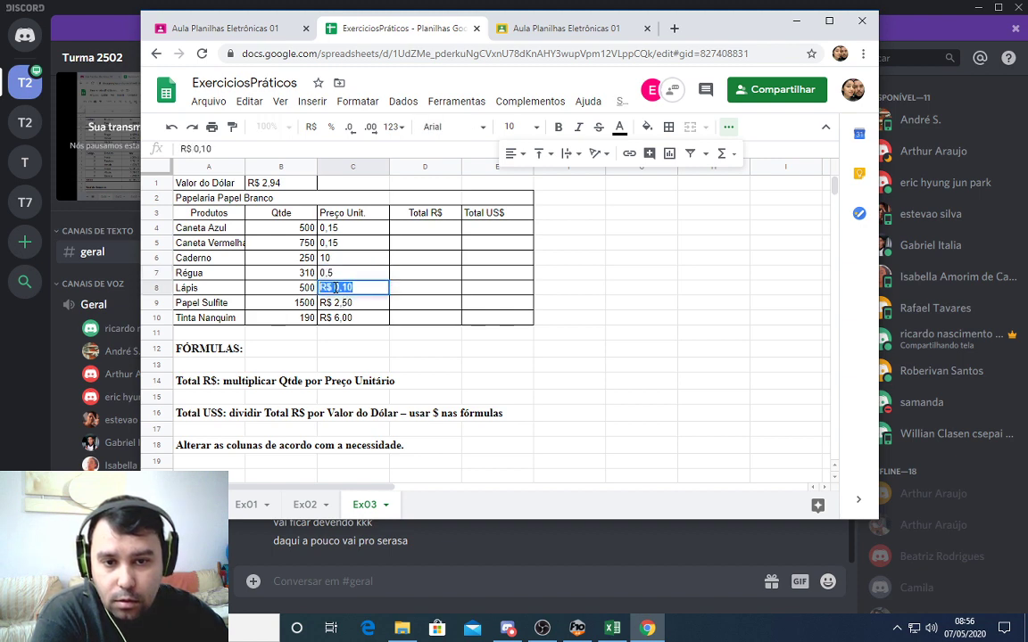
pyautogui.click(335, 288)
pyautogui.press('BackSpace')
pyautogui.press('BackSpace')
pyautogui.press('BackSpace')
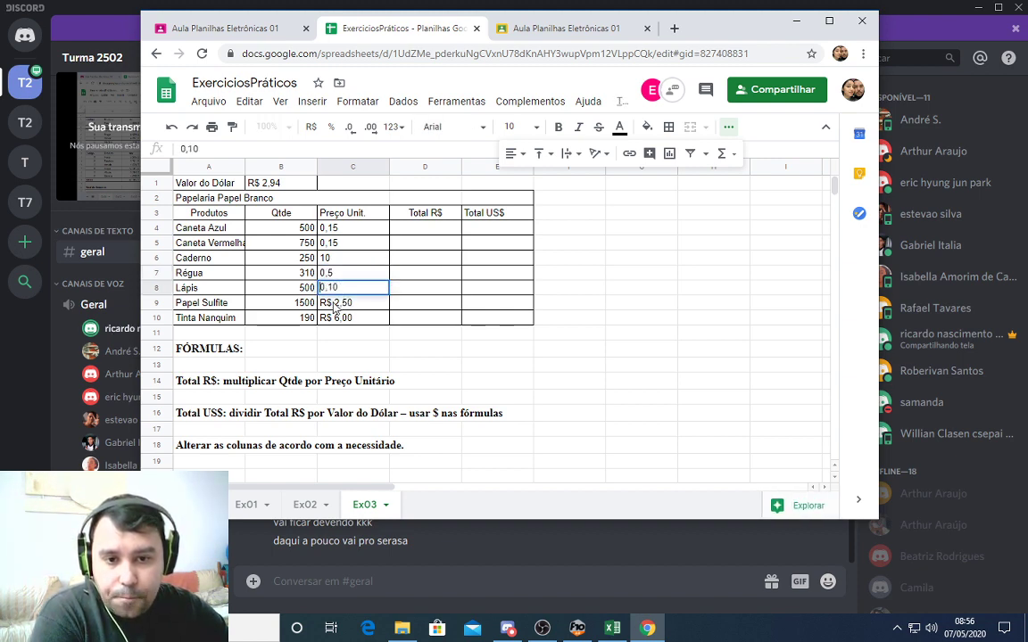
pyautogui.click(336, 303)
pyautogui.doubleClick(337, 303)
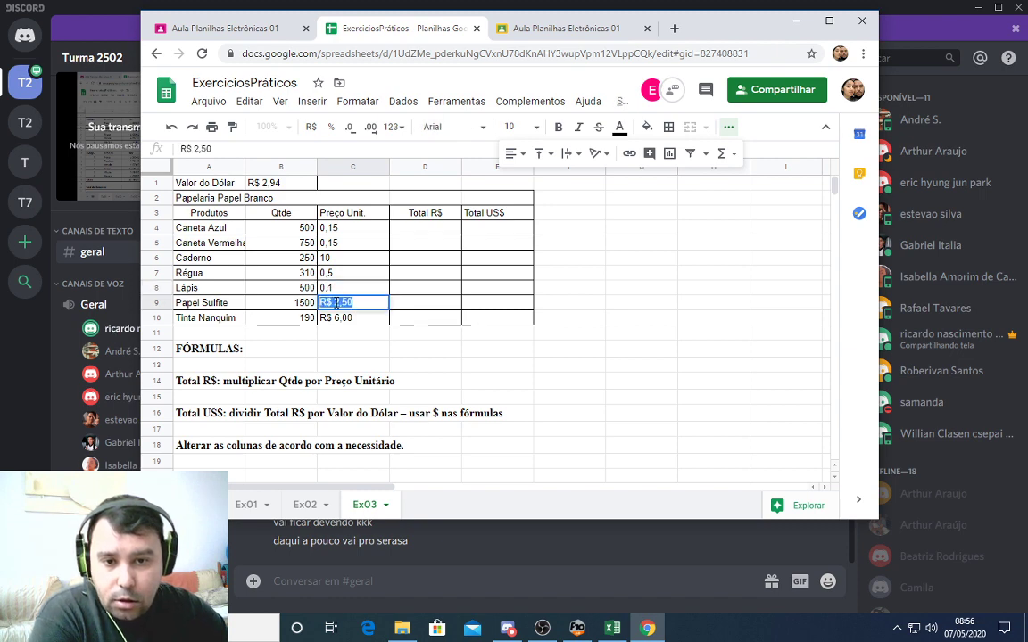
pyautogui.click(336, 303)
pyautogui.press('BackSpace')
pyautogui.press('BackSpace')
pyautogui.press('BackSpace')
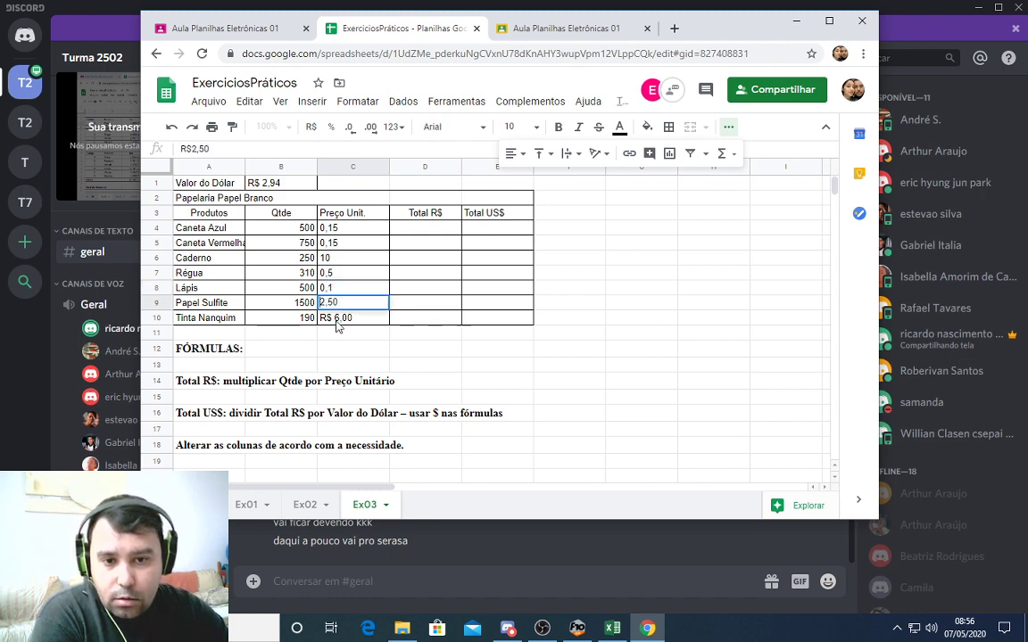
# Remove the R$ prefix from the Tinta Nanquim unit price in C10, leaving 6,00
pyautogui.doubleClick(336, 320)
pyautogui.press('BackSpace')
pyautogui.press('BackSpace')
pyautogui.press('BackSpace')
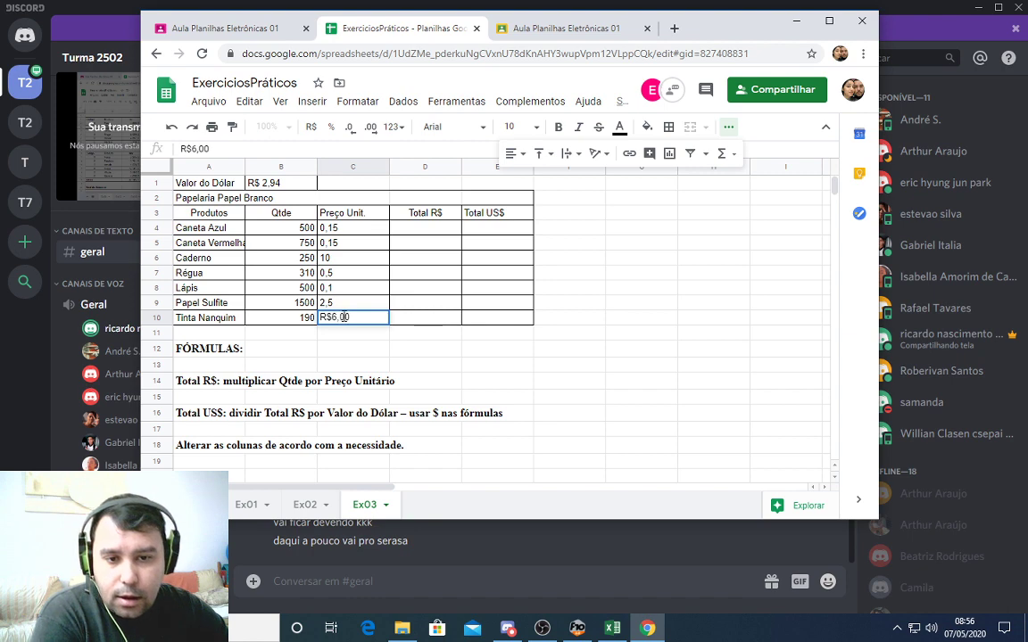
# Format all the Preço Unit. values in C4:C10 as R$ currency
pyautogui.click(350, 234)
pyautogui.moveTo(351, 234); pyautogui.dragTo(348, 317)
pyautogui.click(310, 129)
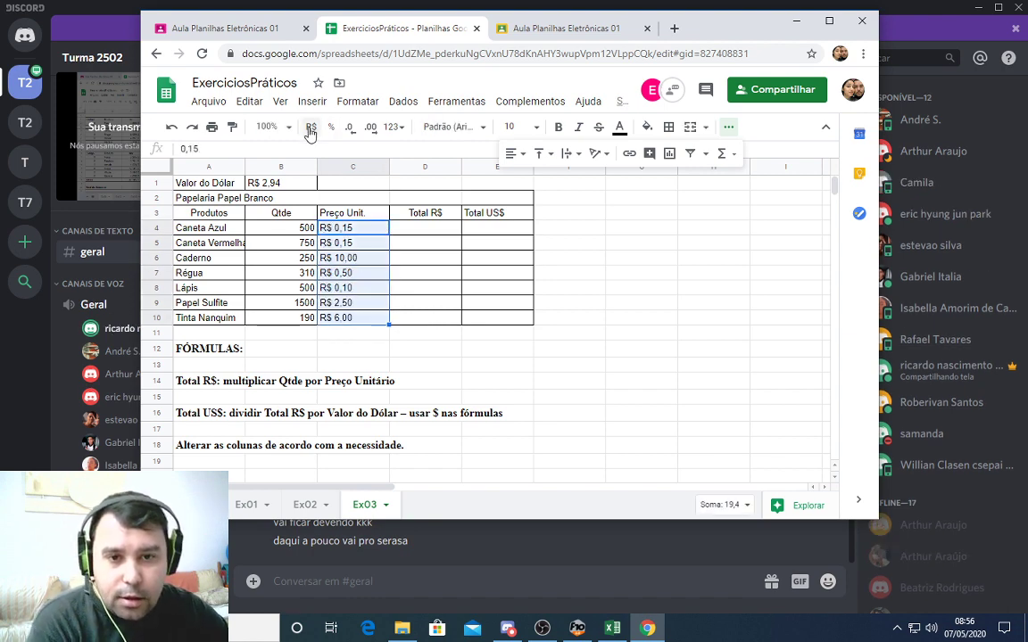
# Set the Valor do Dólar in B1 to 5,5 and format it as R$ currency
pyautogui.click(289, 187)
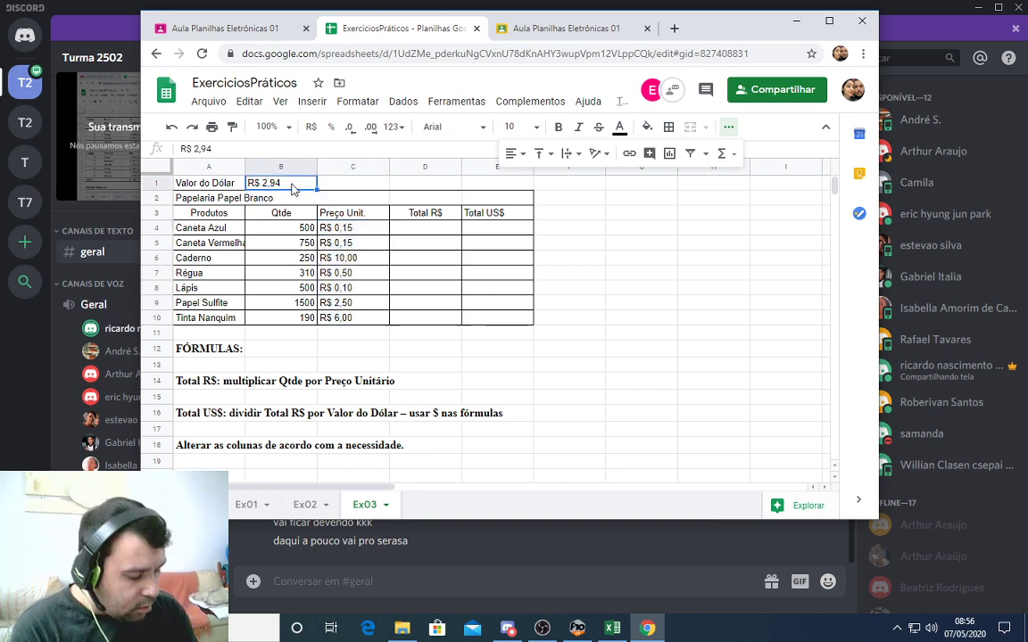
pyautogui.write('5,')
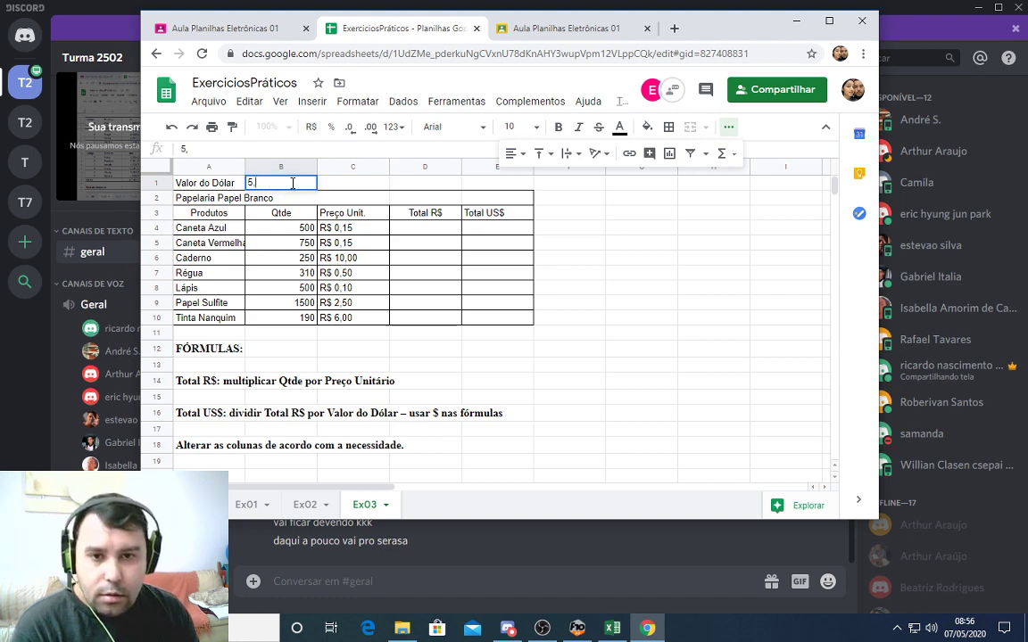
pyautogui.write('5')
pyautogui.press('Return')
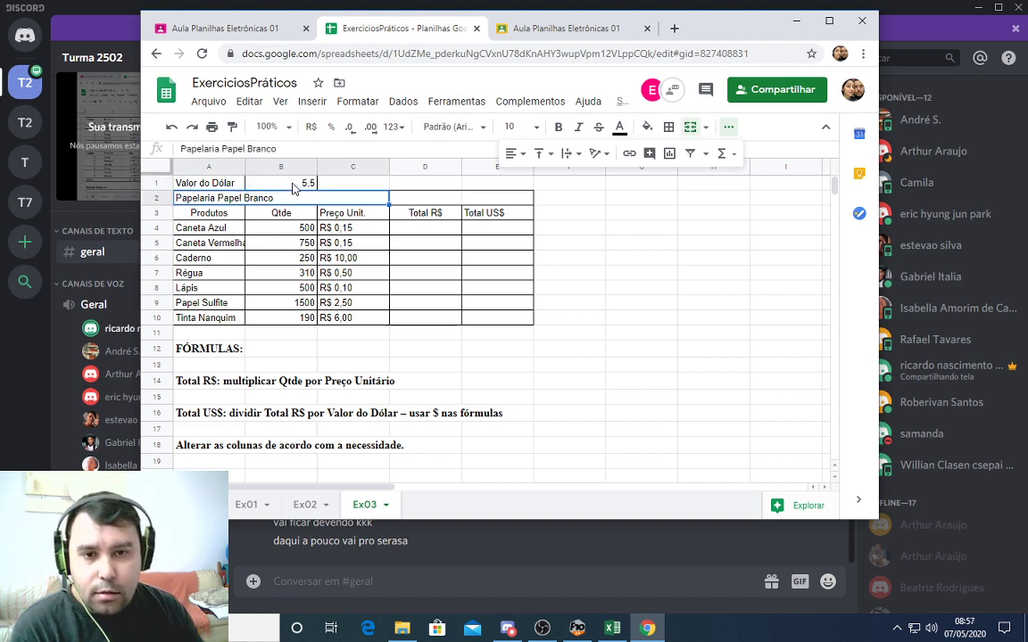
pyautogui.press('Up')
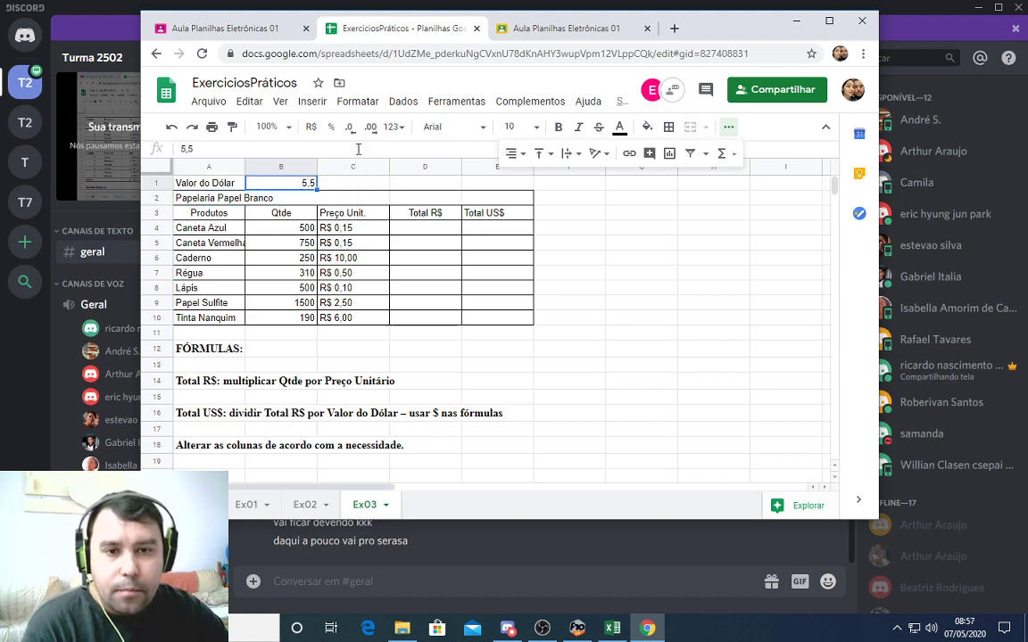
pyautogui.click(311, 127)
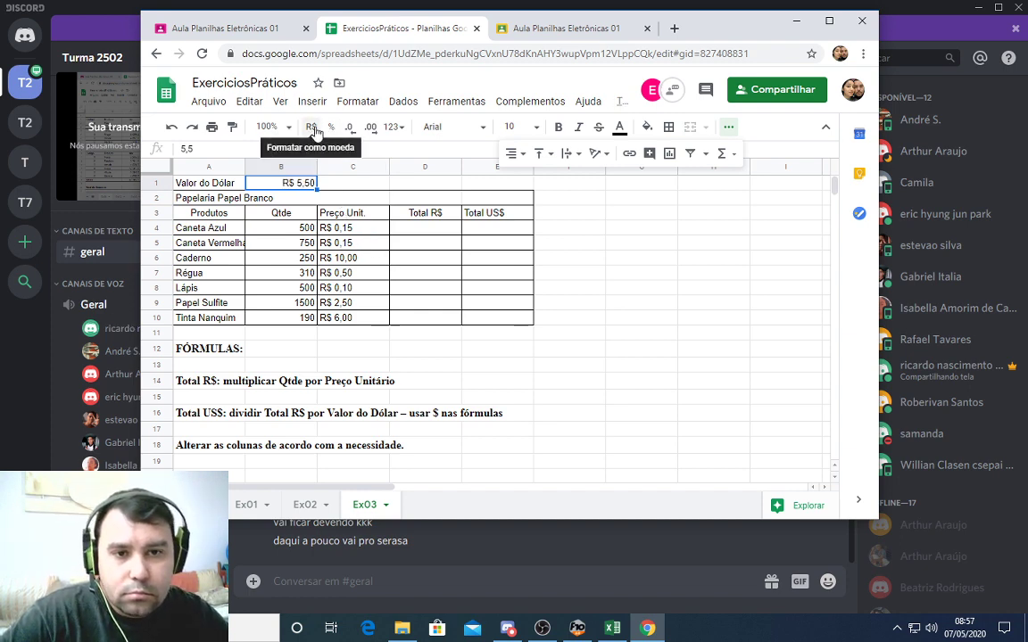
pyautogui.click(366, 103)
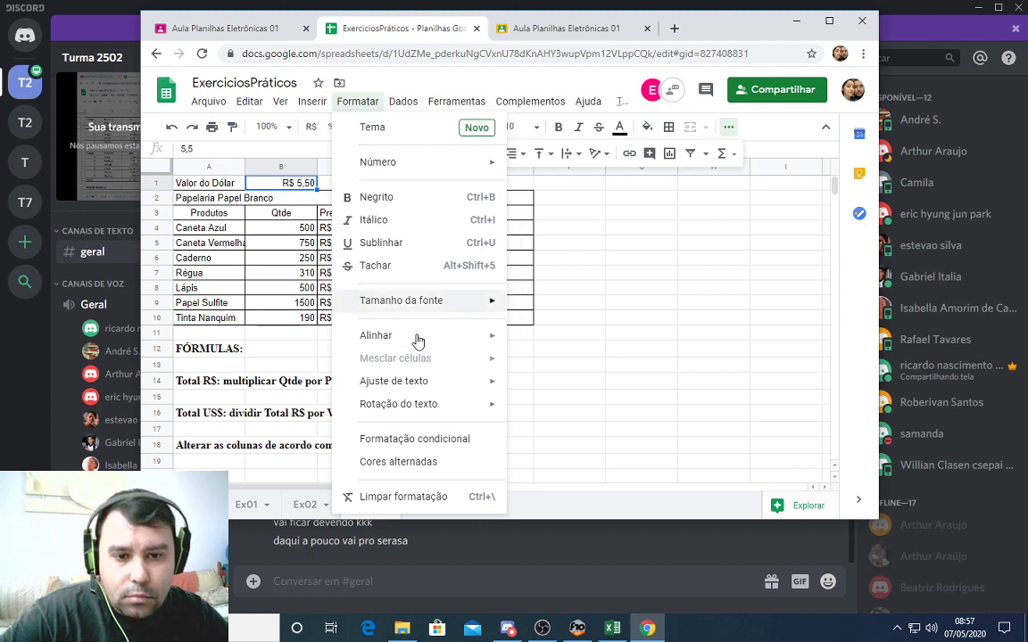
pyautogui.moveTo(428, 339)
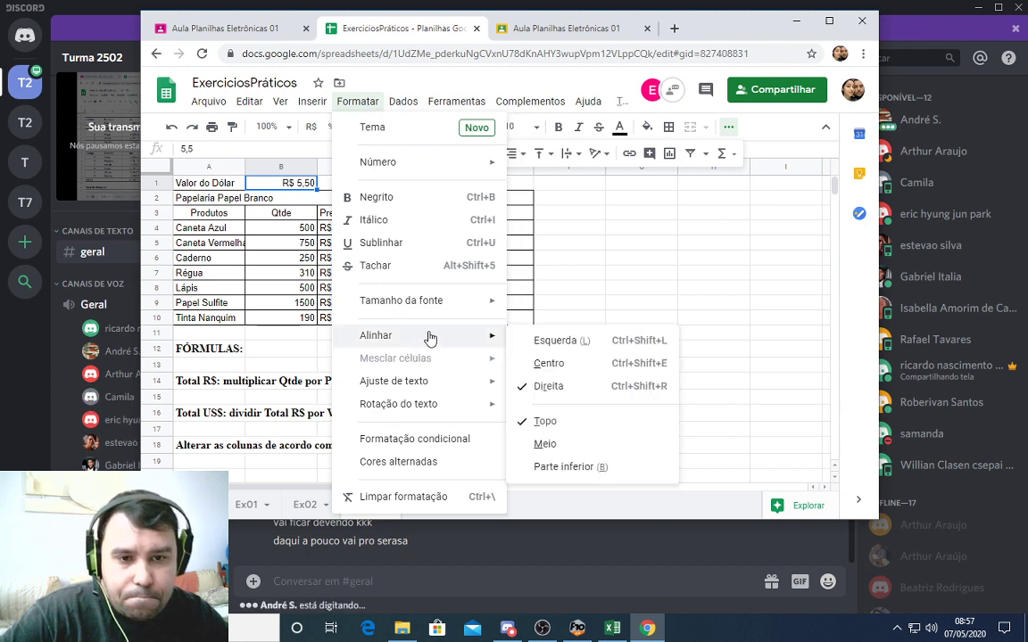
pyautogui.moveTo(426, 306)
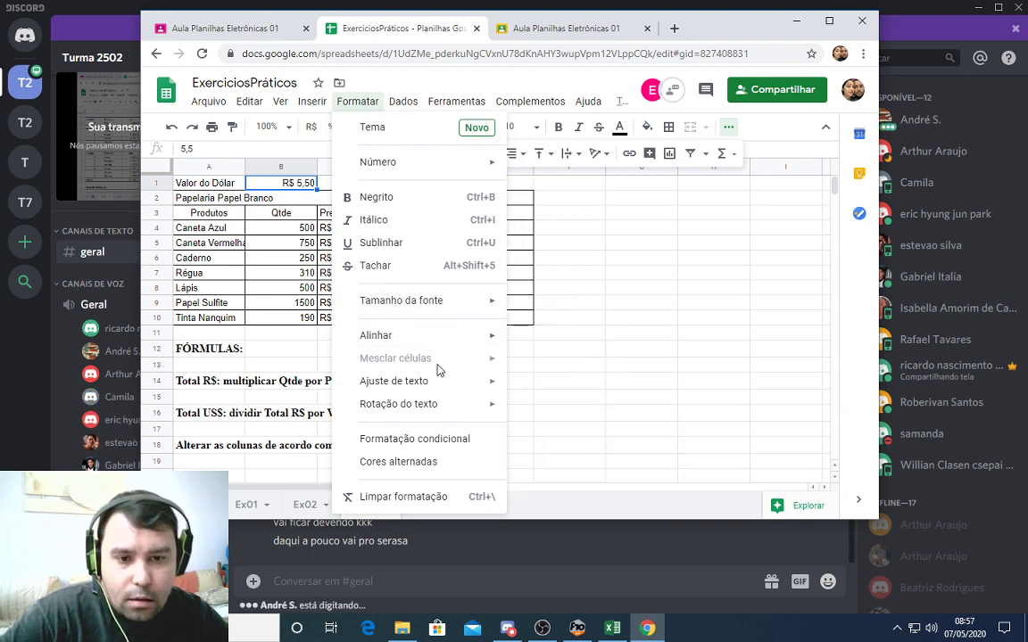
pyautogui.moveTo(441, 391)
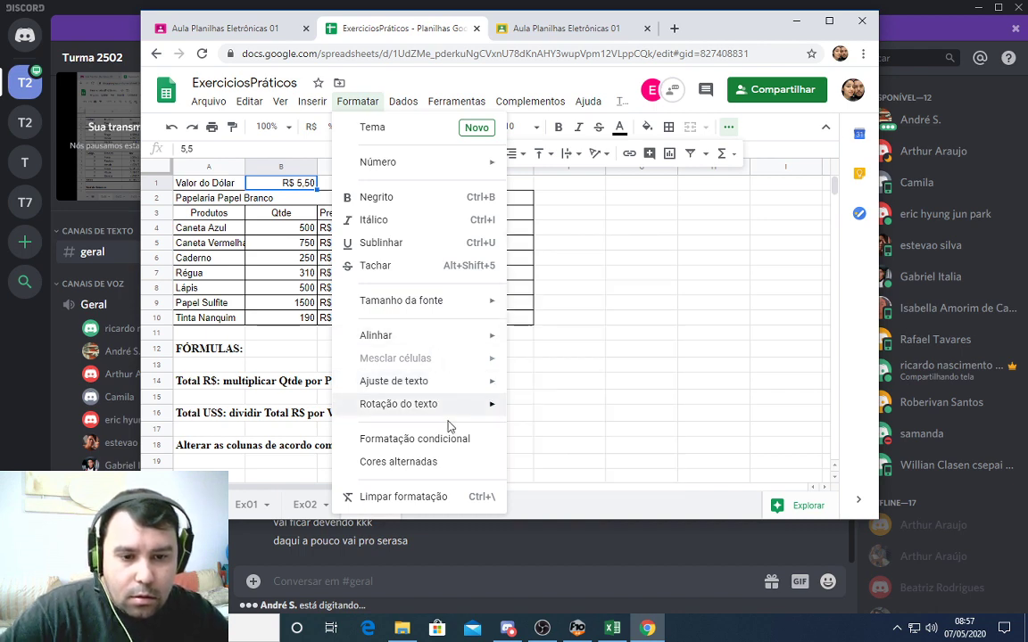
pyautogui.click(312, 190)
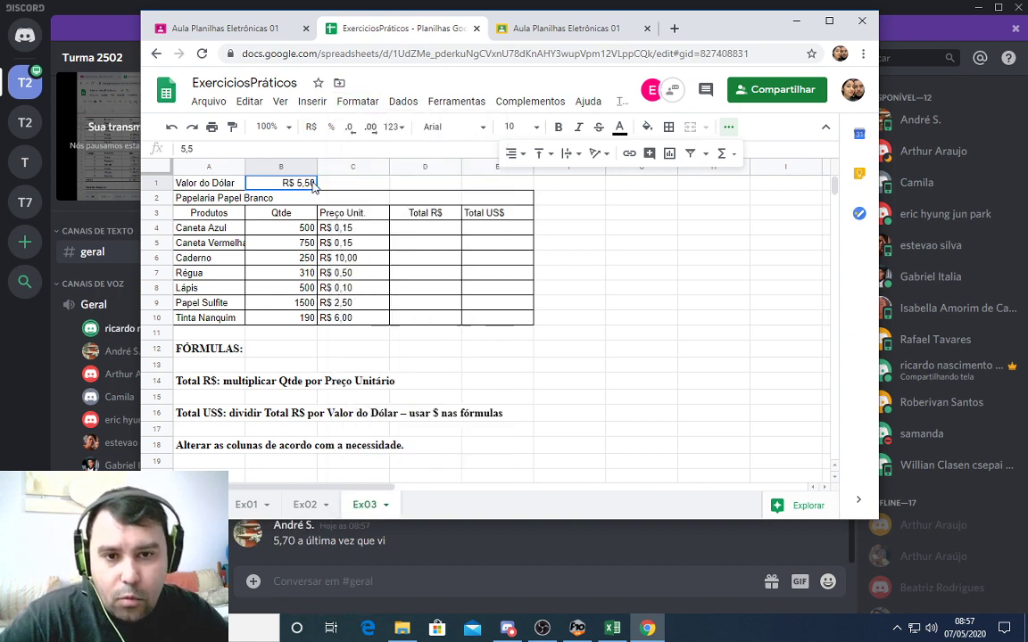
# Change the Valor do Dólar in B1 to 5,70
pyautogui.doubleClick(312, 188)
pyautogui.press('BackSpace')
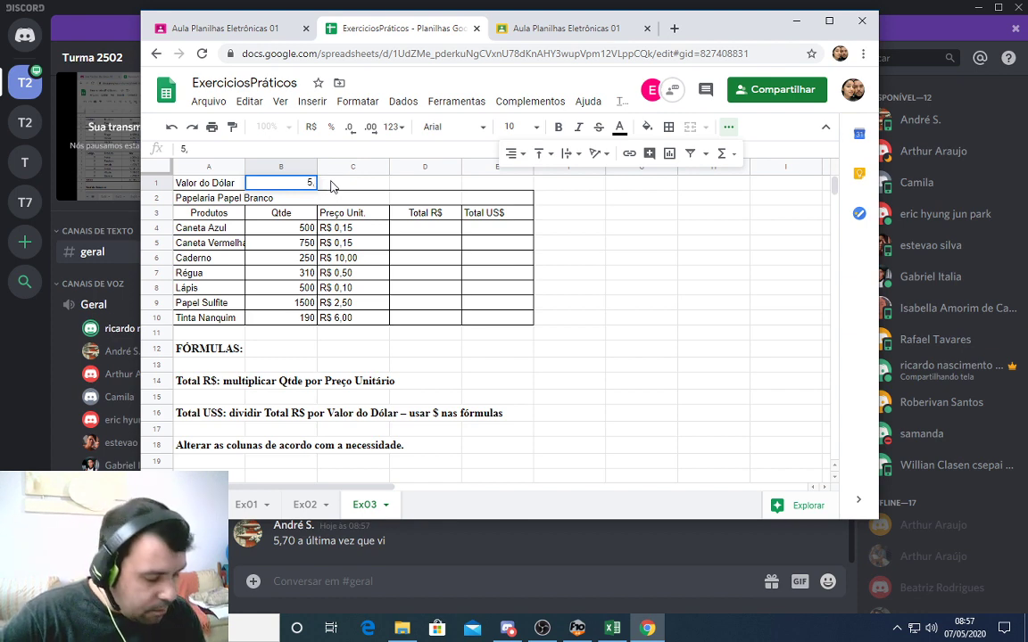
pyautogui.write('70')
pyautogui.press('Return')
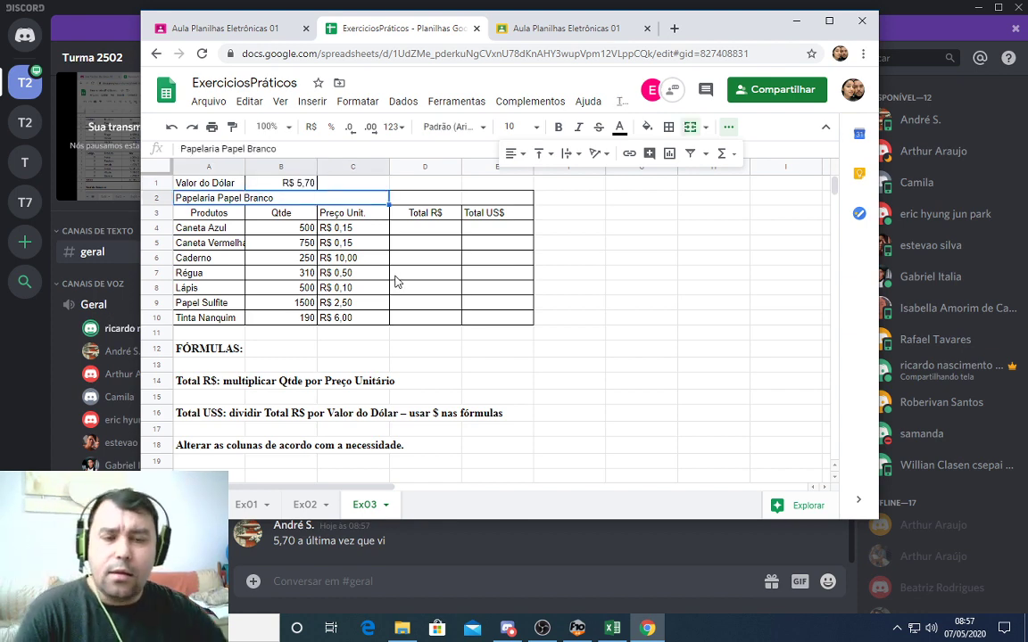
pyautogui.click(378, 231)
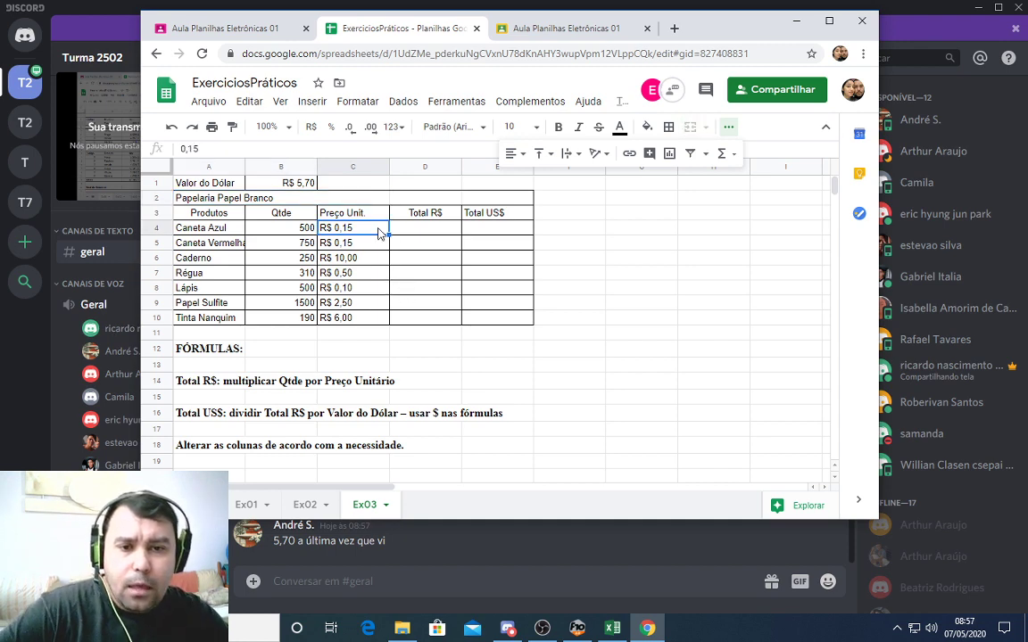
pyautogui.click(280, 184)
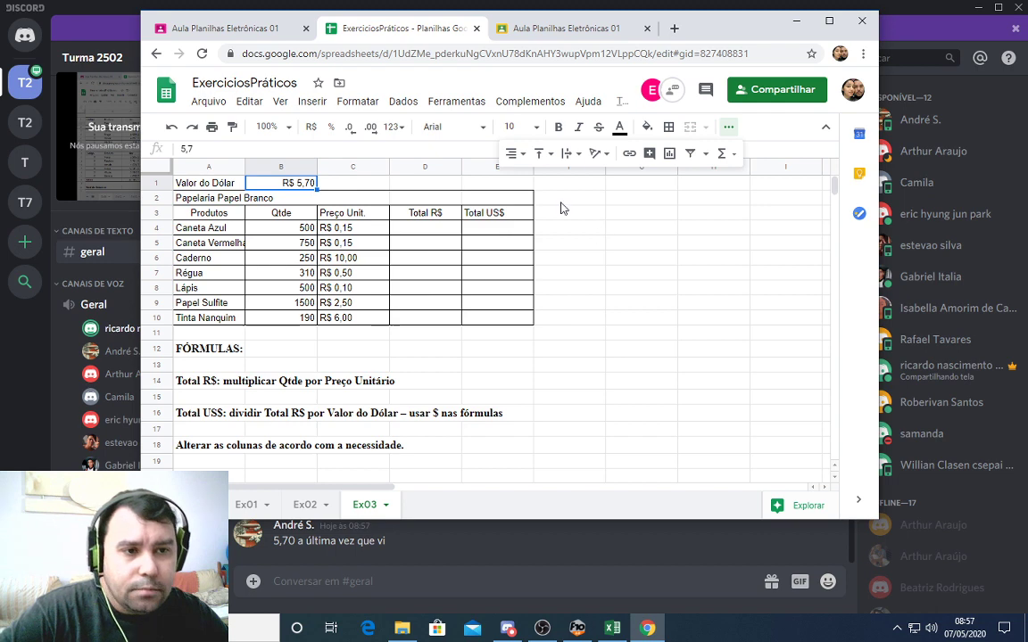
pyautogui.click(730, 132)
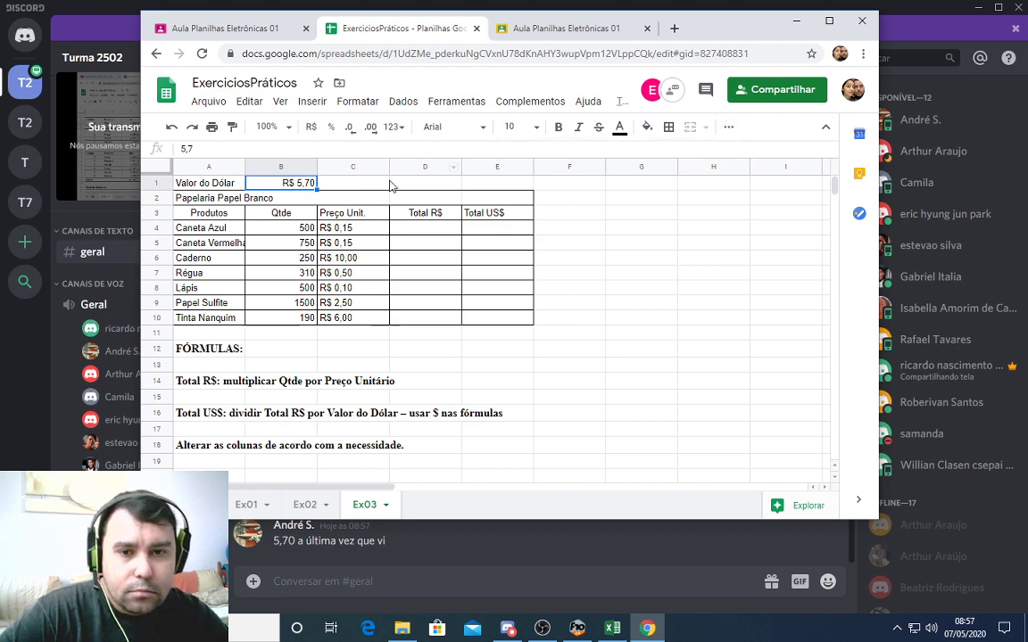
pyautogui.rightClick(306, 187)
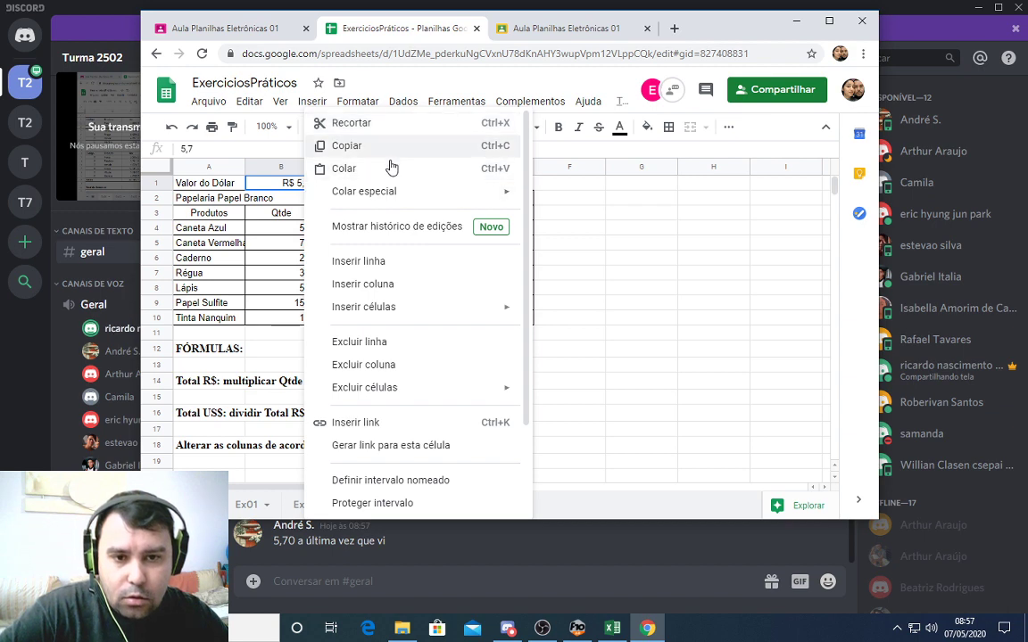
pyautogui.scroll(-1, 433, 444)
pyautogui.scroll(-1, 434, 449)
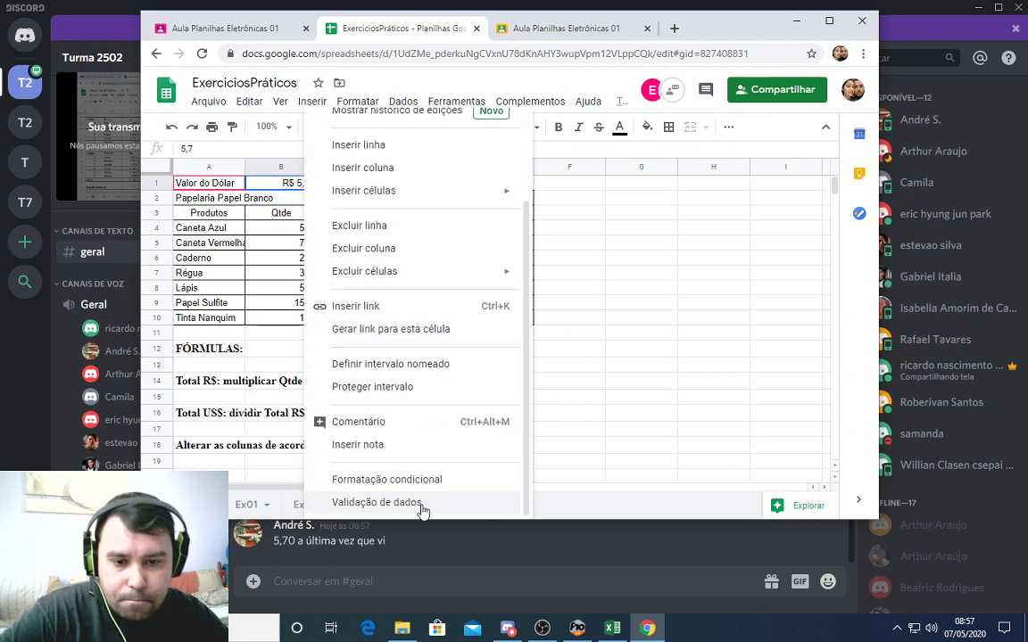
pyautogui.click(564, 349)
pyautogui.click(348, 230)
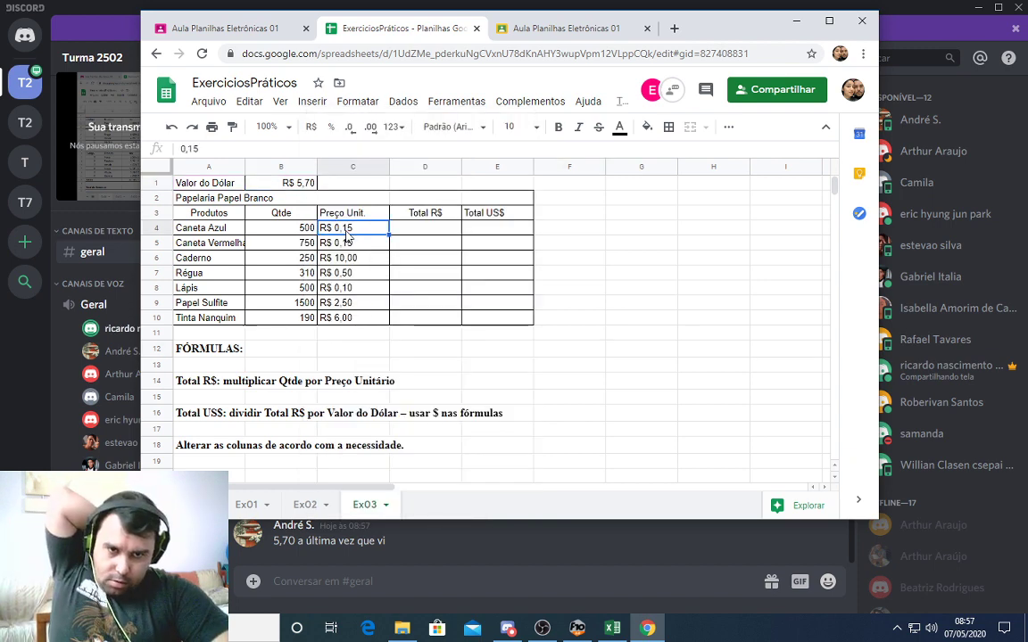
pyautogui.click(412, 230)
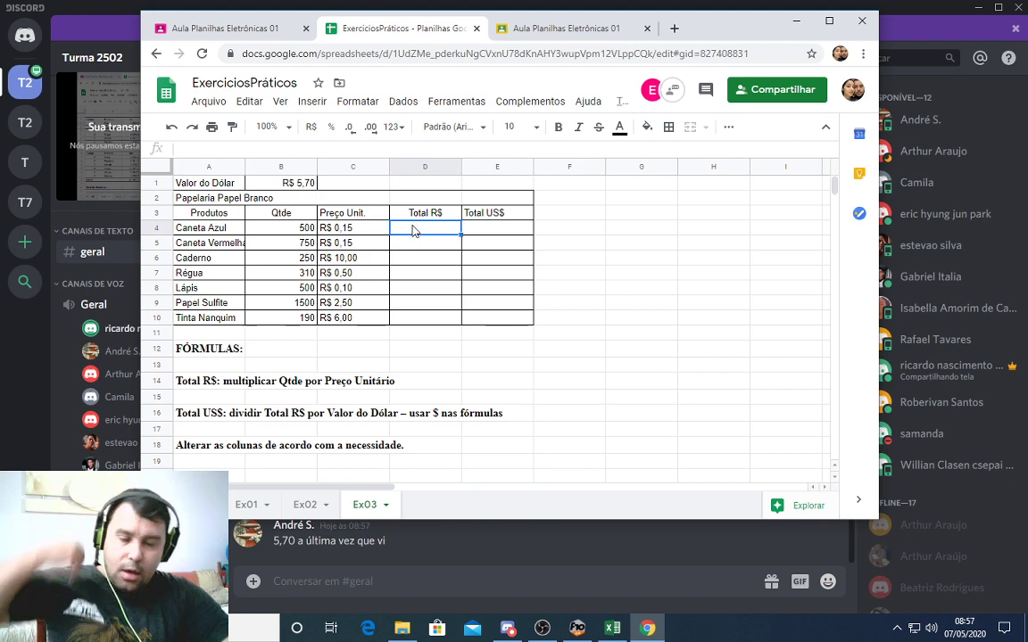
# Set the font size of the table A1:E10 to 14 and widen column A to fit the product names
pyautogui.moveTo(179, 183); pyautogui.dragTo(495, 324)
pyautogui.click(394, 127)
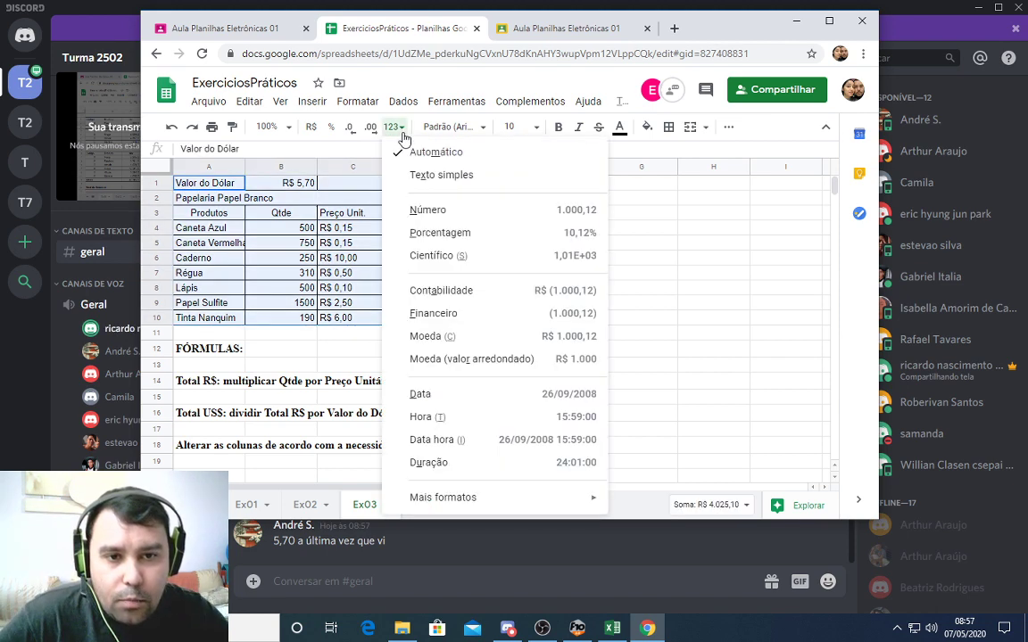
pyautogui.click(515, 128)
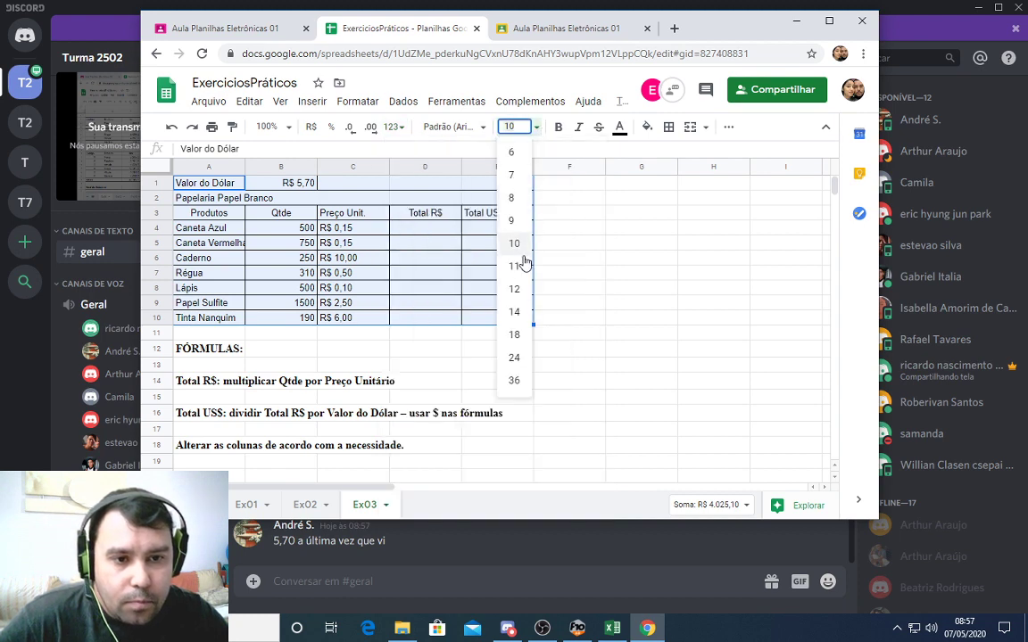
pyautogui.click(515, 313)
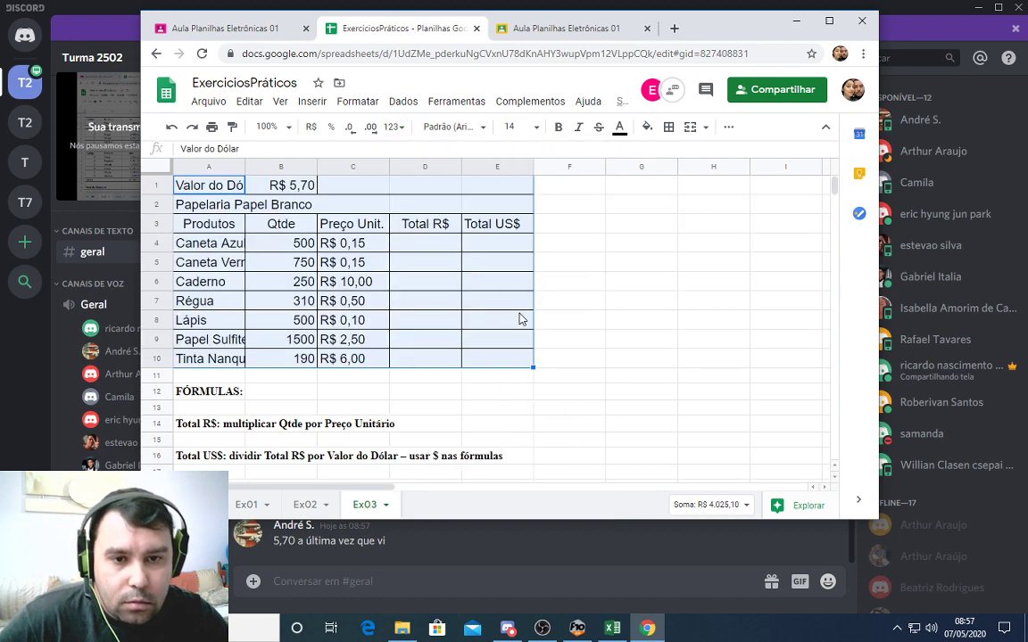
pyautogui.click(485, 268)
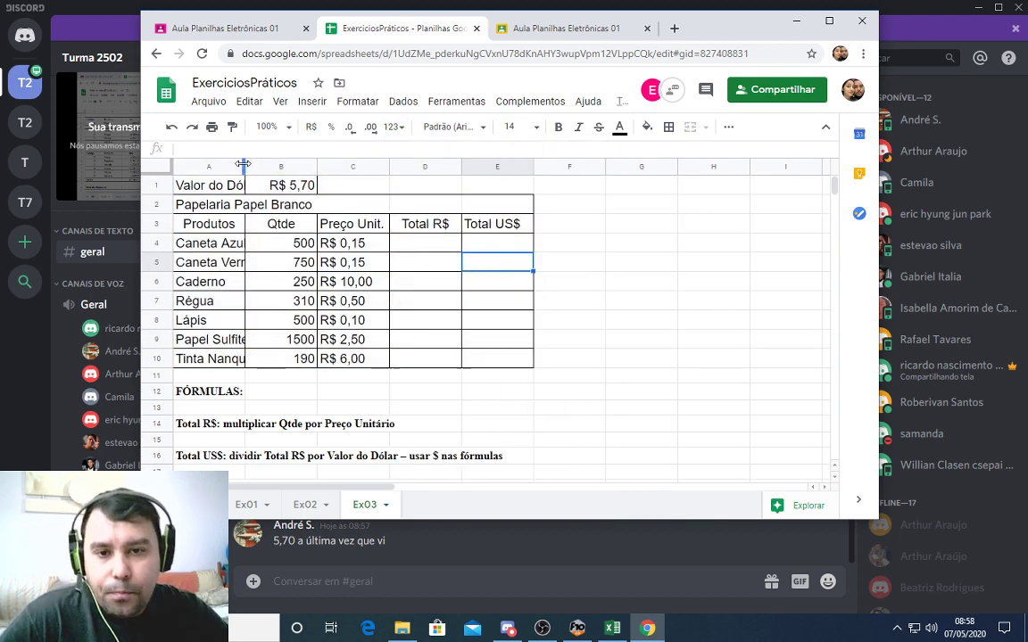
pyautogui.moveTo(244, 166); pyautogui.dragTo(289, 165)
# Calculate the Caneta Azul Total R$ in D4 with the formula =B4*C4
pyautogui.click(459, 247)
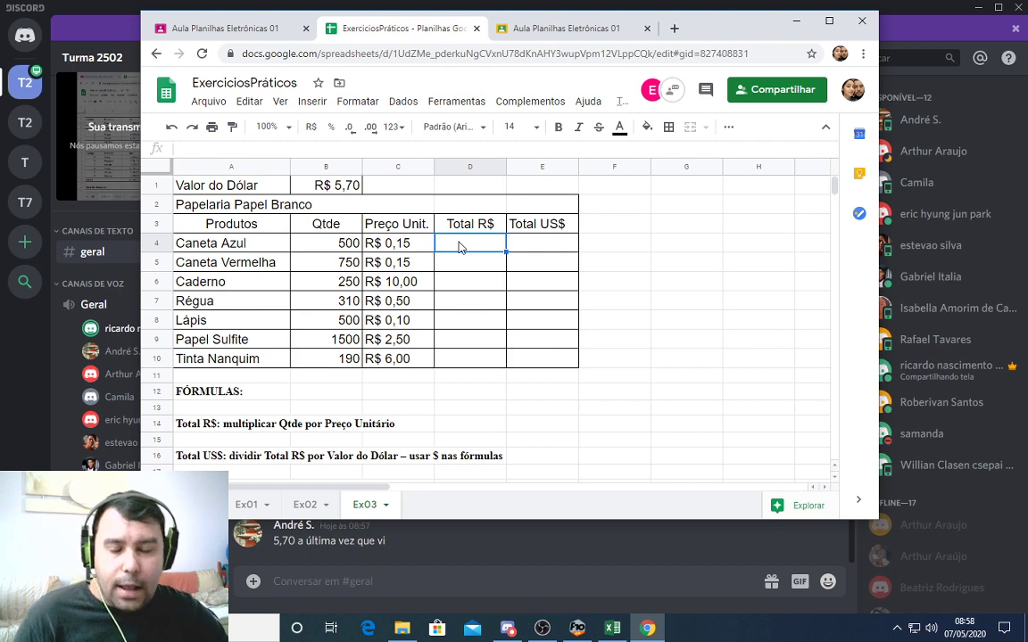
pyautogui.click(346, 243)
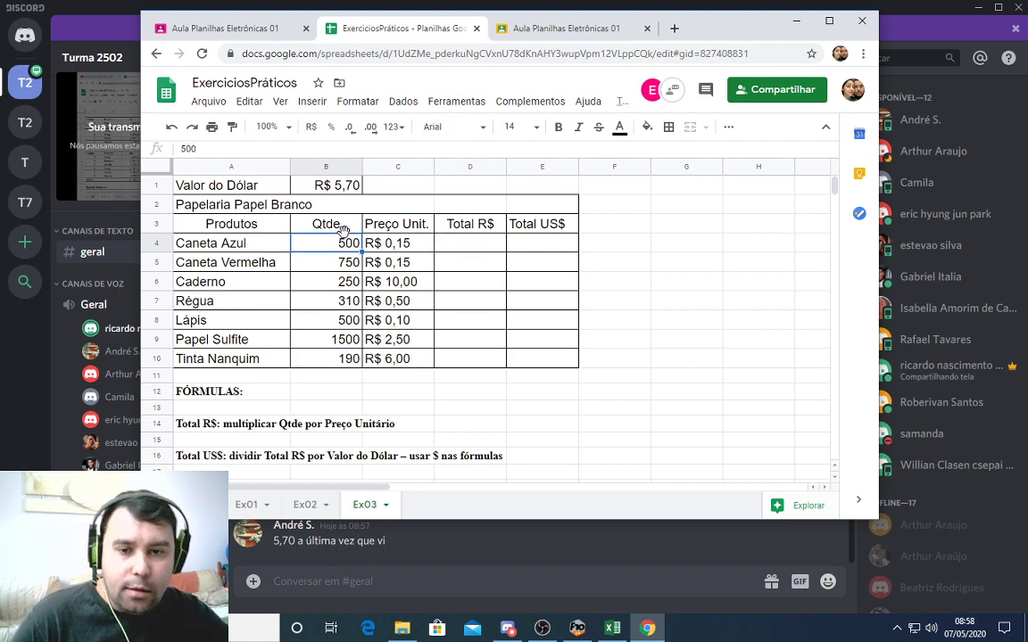
pyautogui.click(403, 244)
pyautogui.click(452, 244)
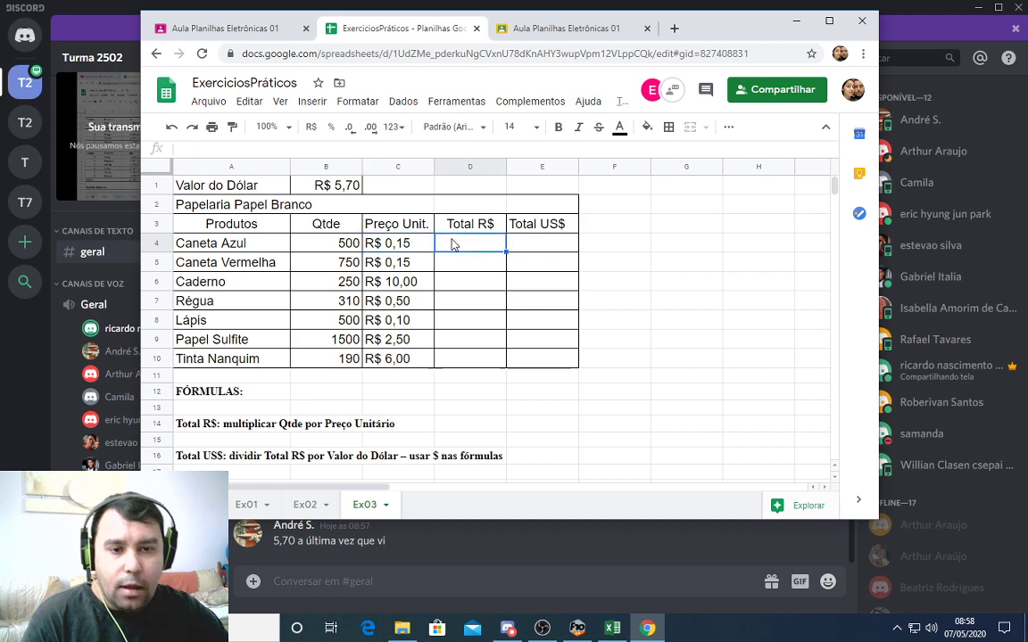
pyautogui.write('=')
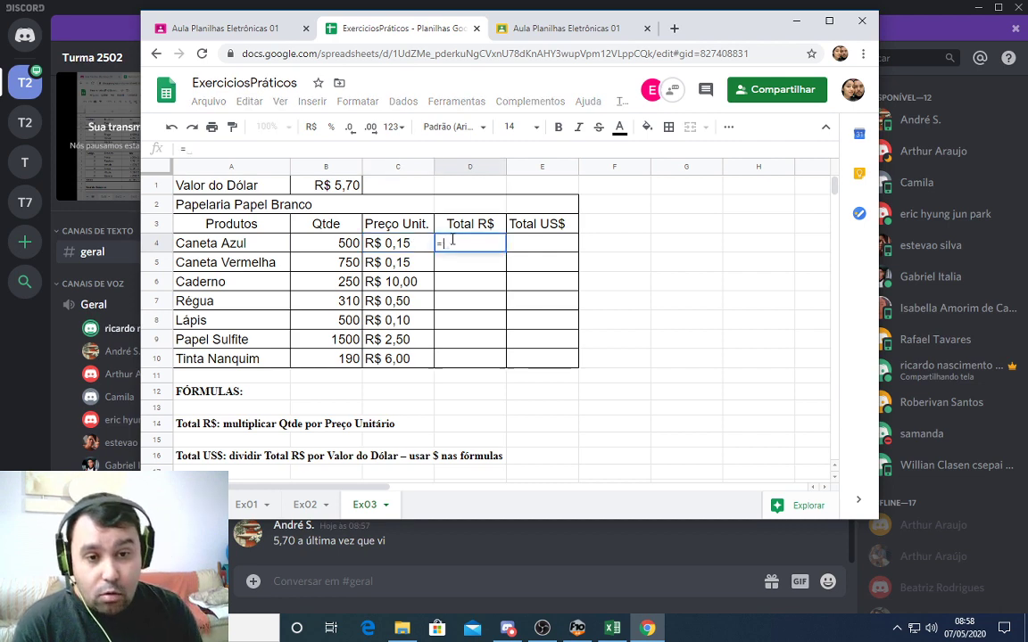
pyautogui.click(348, 244)
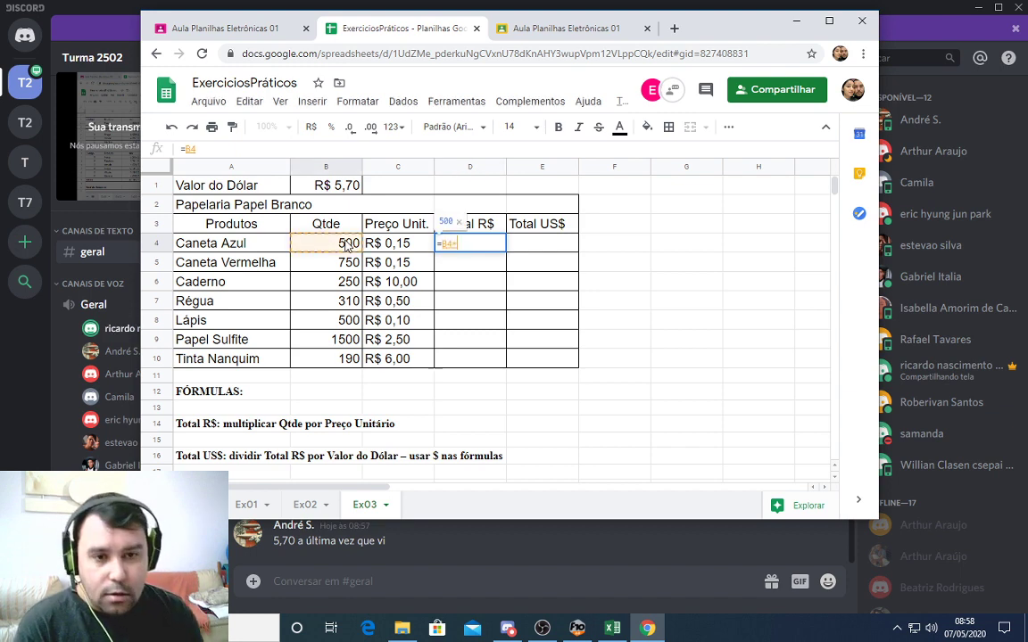
pyautogui.write('*')
pyautogui.click(389, 248)
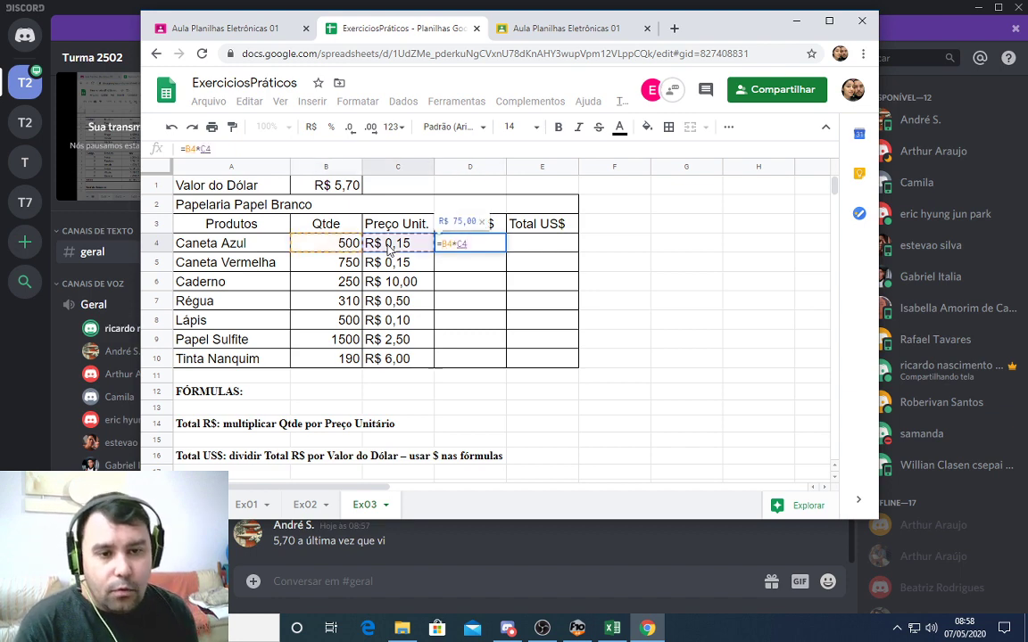
pyautogui.press('Return')
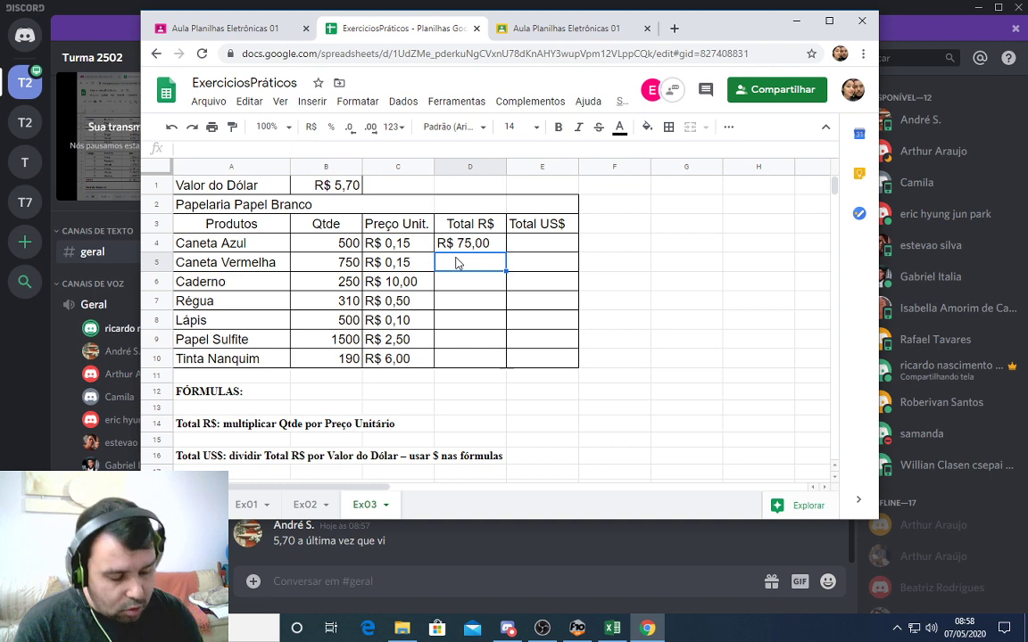
# Calculate the Caneta Vermelha Total R$ in D5 with the formula =B5*C5
pyautogui.write('=')
pyautogui.click(340, 264)
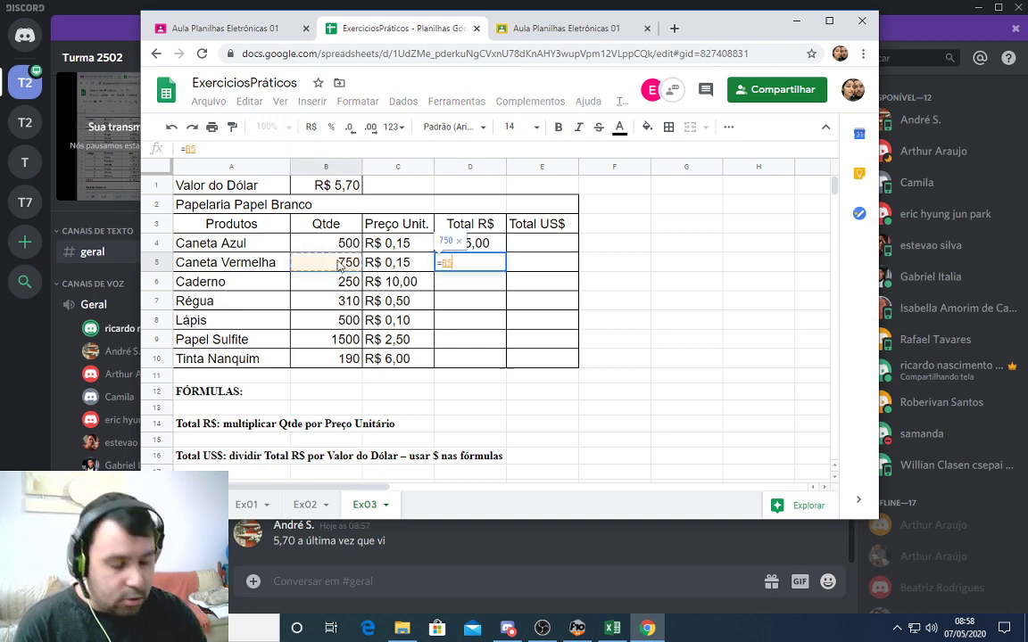
pyautogui.write('*')
pyautogui.click(404, 266)
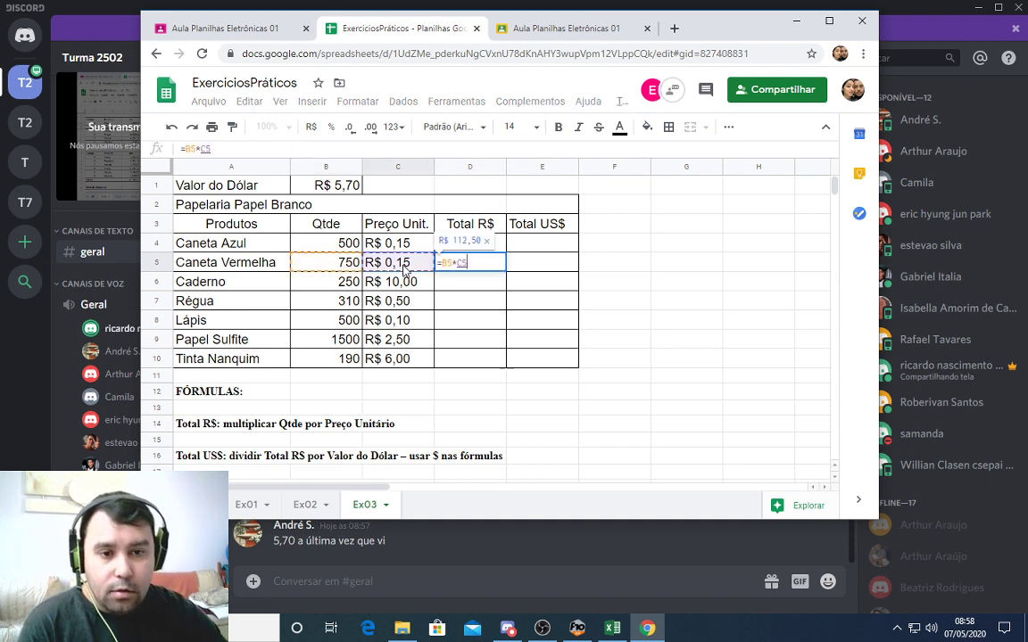
pyautogui.press('Return')
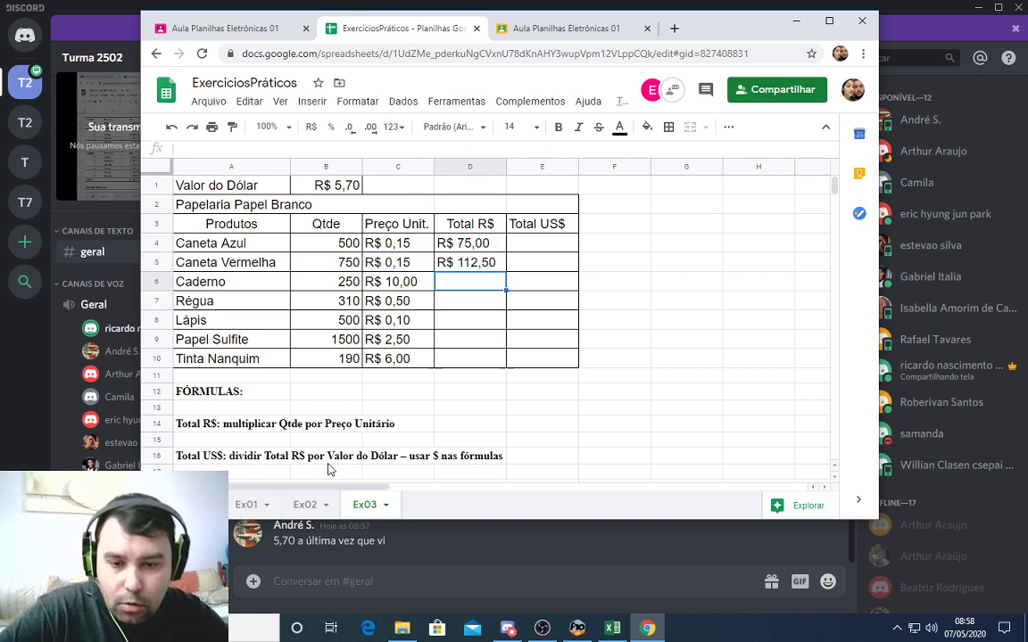
# Begin the Caneta Azul Total US$ formula in E4 as =D4/ to divide its Total R$
pyautogui.scroll(-2, 267, 392)
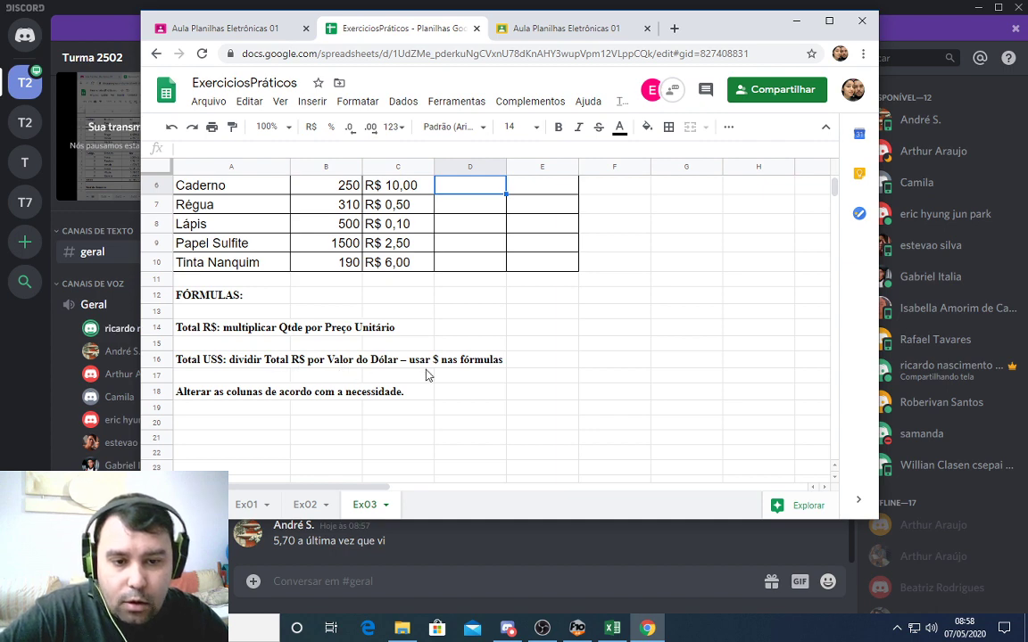
pyautogui.scroll(2, 470, 366)
pyautogui.click(549, 247)
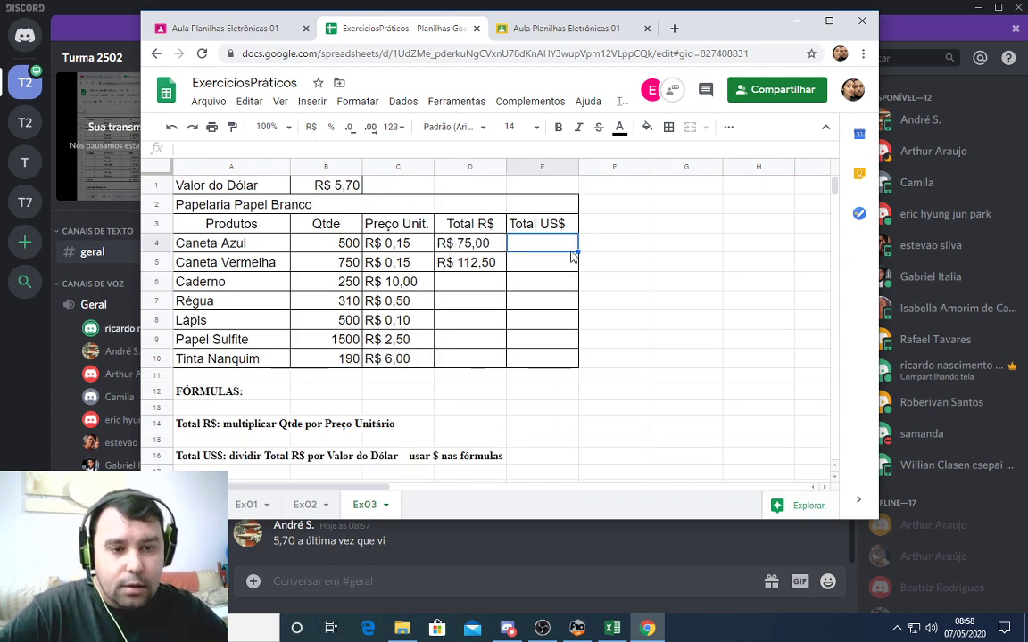
pyautogui.write('=')
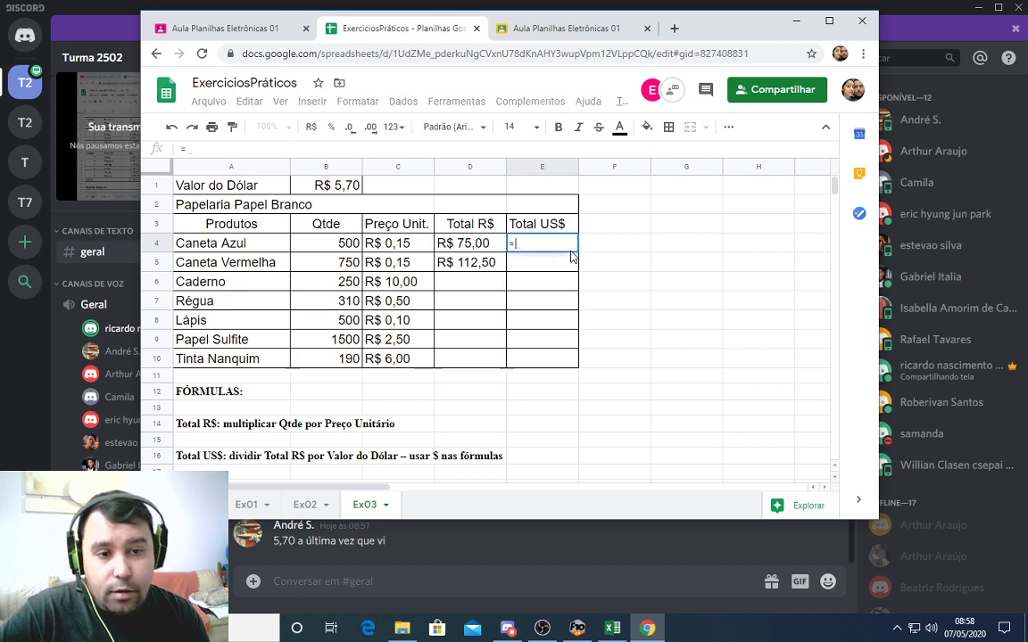
pyautogui.click(482, 249)
pyautogui.write('/')
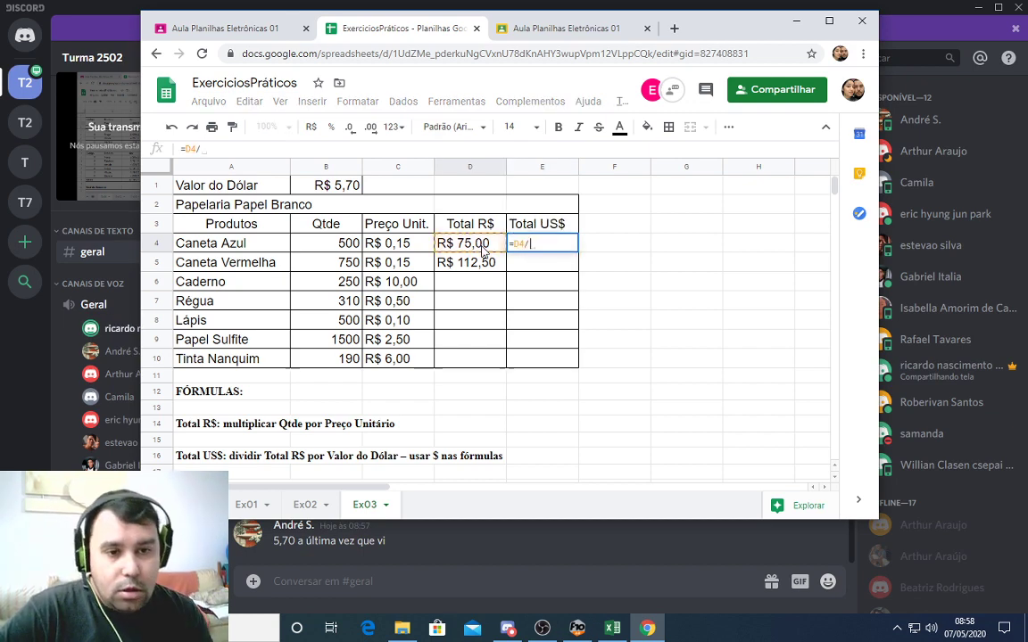
# Complete the Total US$ formula in E4 as =D4/B1 and fit column E to its contents
pyautogui.click(348, 187)
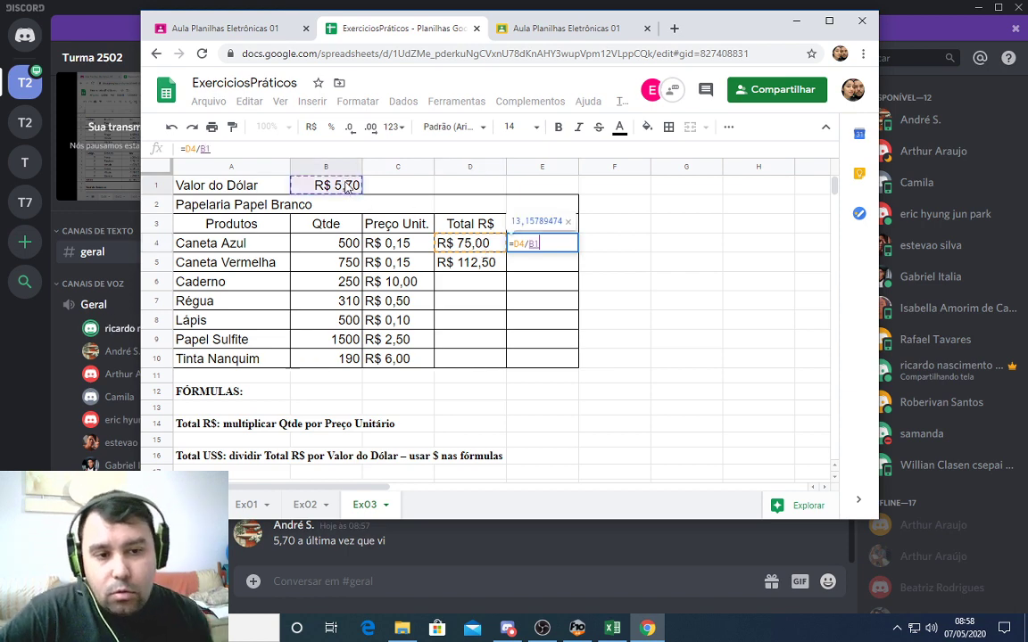
pyautogui.press('Return')
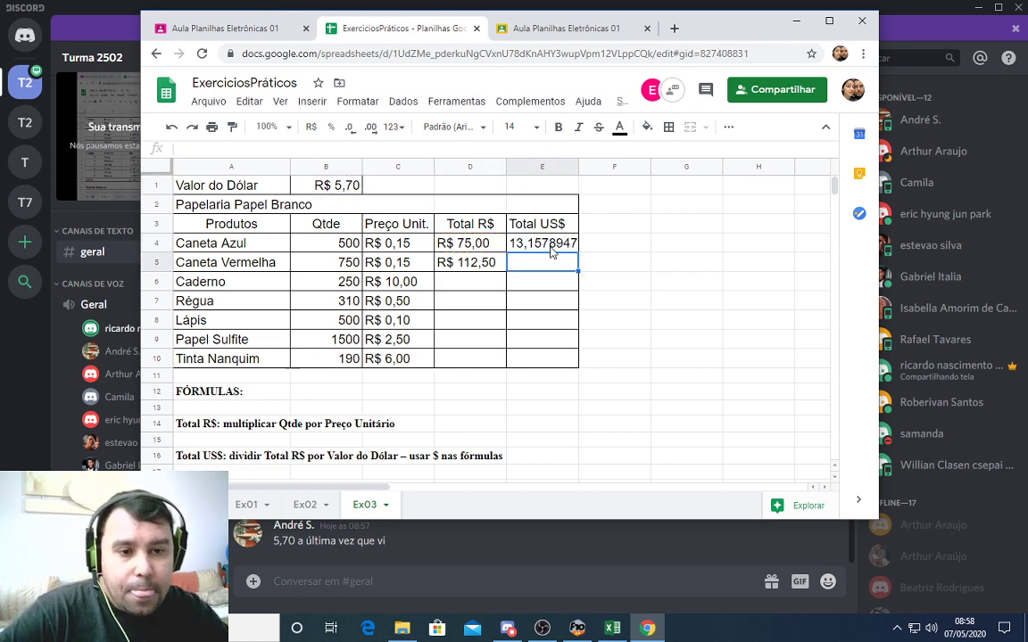
pyautogui.doubleClick(578, 169)
# Compare the formulas behind Total R$ and Total US$ for Caneta Azul in cells D4 and E4
pyautogui.click(514, 245)
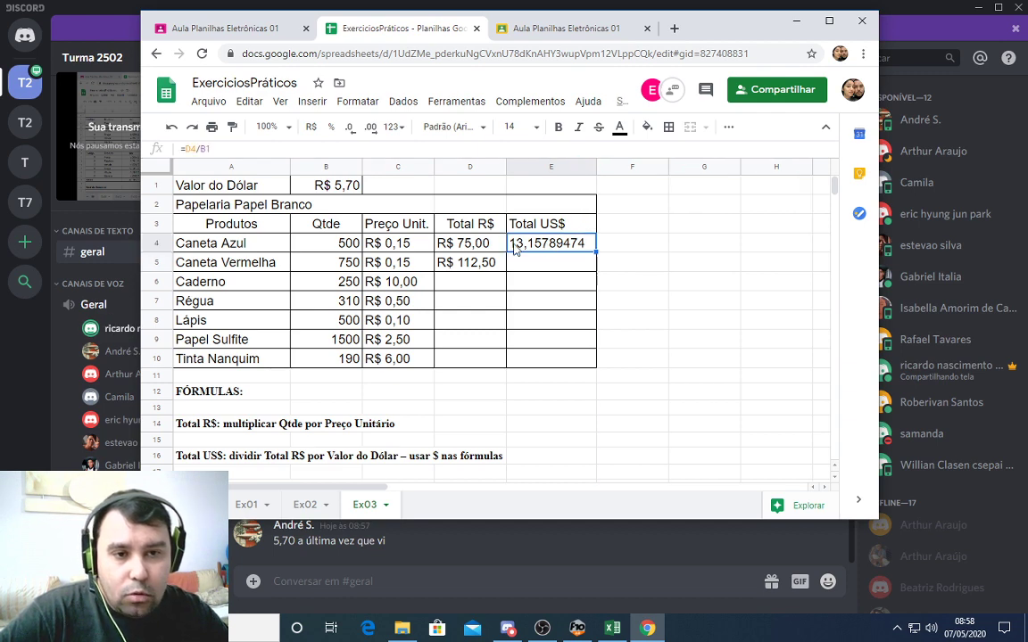
pyautogui.click(452, 245)
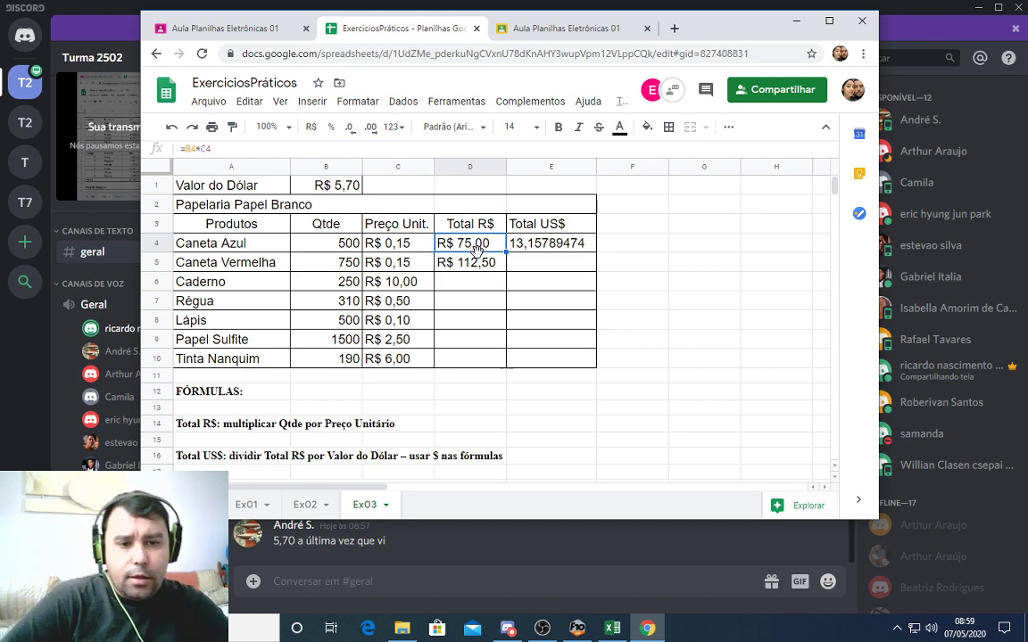
pyautogui.click(539, 253)
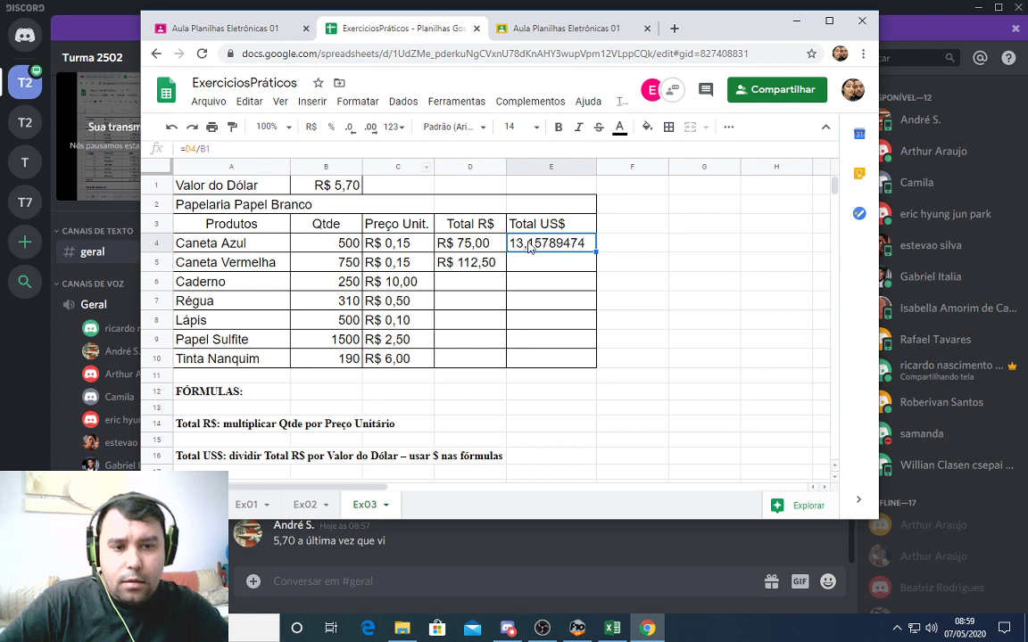
pyautogui.click(488, 251)
pyautogui.click(515, 250)
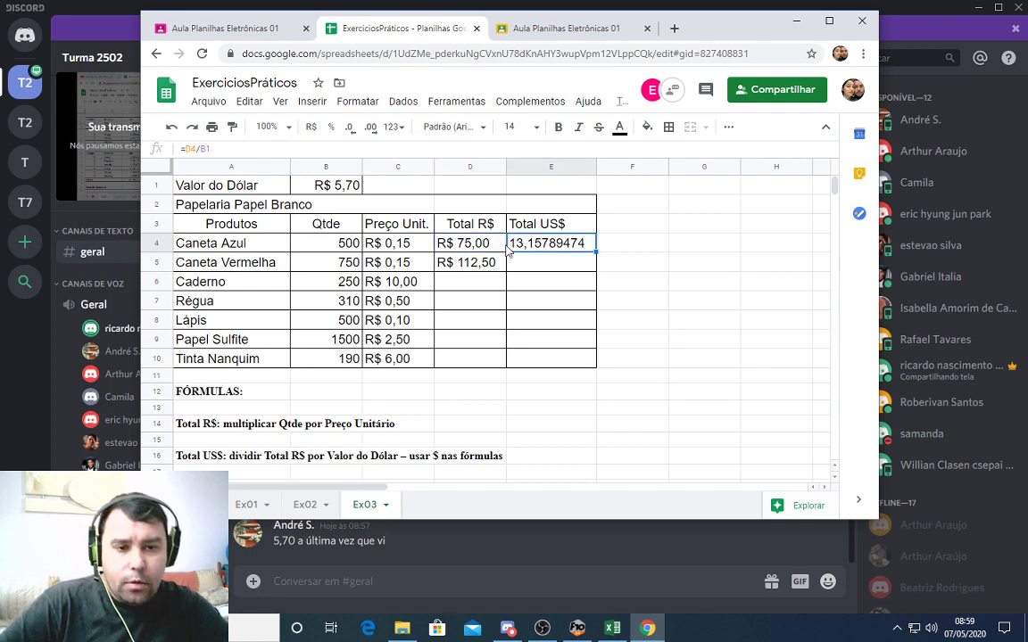
pyautogui.click(488, 251)
pyautogui.click(522, 249)
pyautogui.click(495, 252)
pyautogui.click(516, 254)
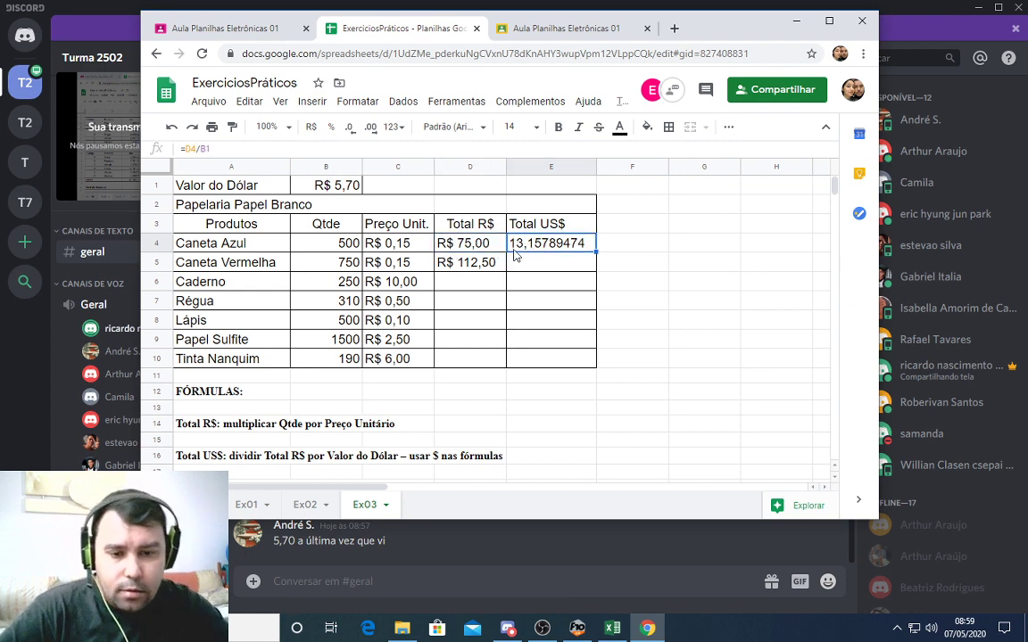
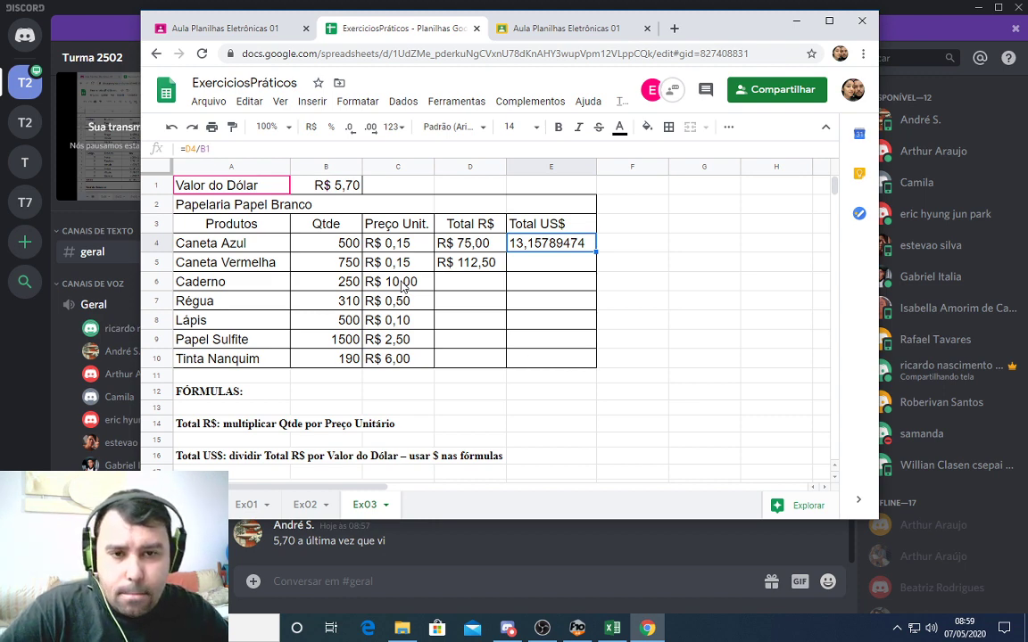
# View the student's submission for Aula Planilhas Eletrônicas 01 and close it
pyautogui.click(544, 36)
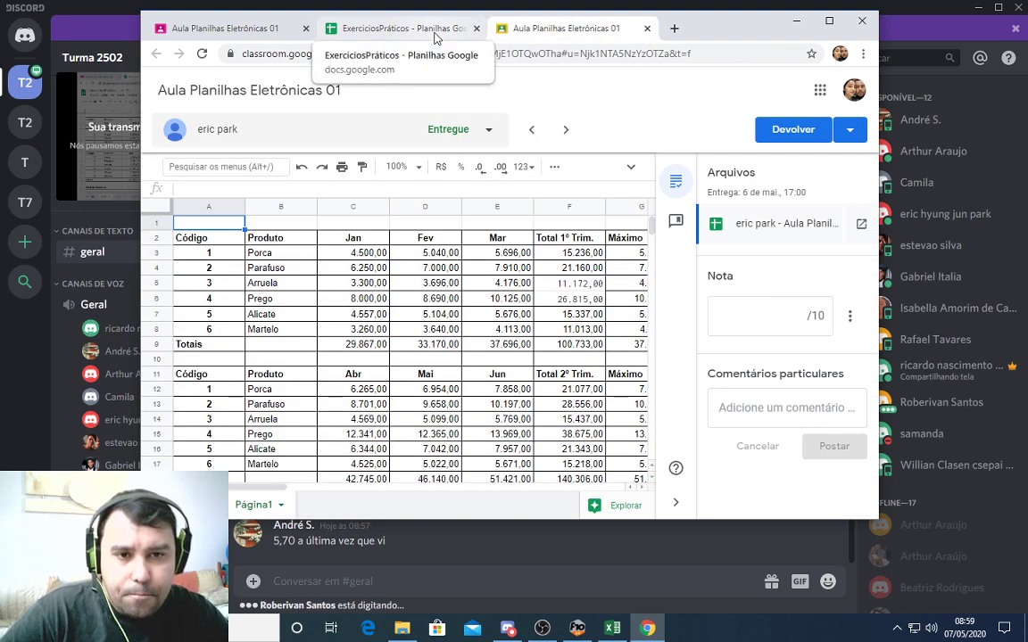
pyautogui.click(648, 30)
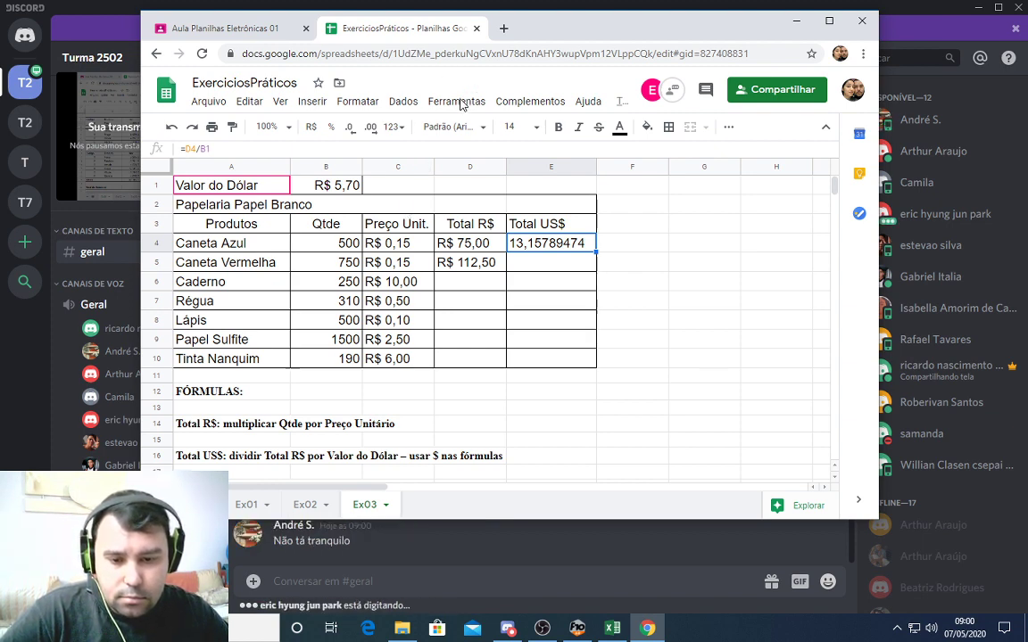
# Read the latest messages in Discord's geral channel and return to the ExerciciosPráticos spreadsheet
pyautogui.scroll(1, 449, 550)
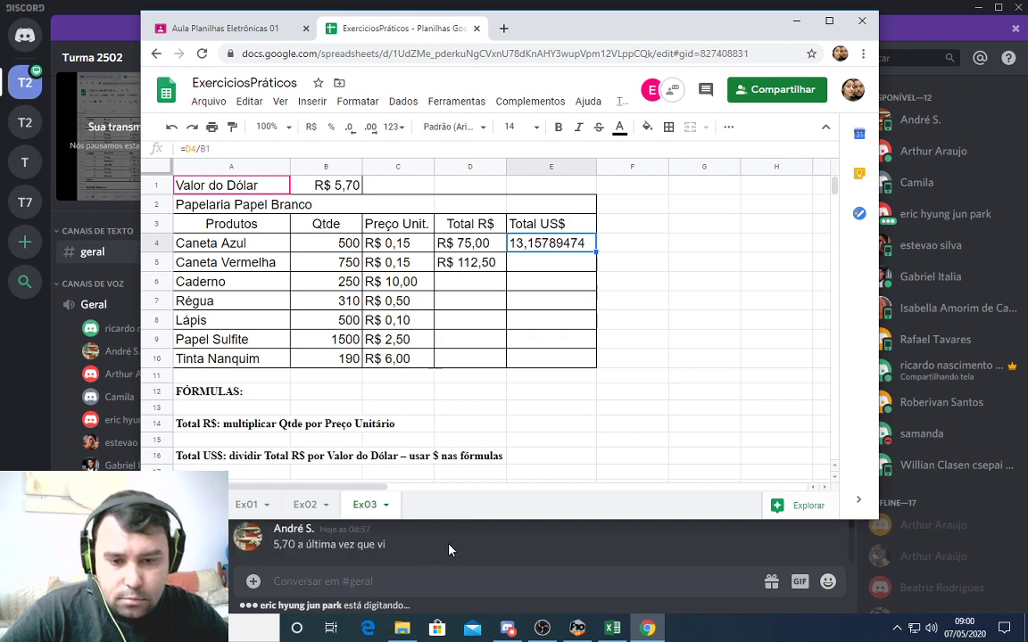
pyautogui.scroll(-1, 449, 551)
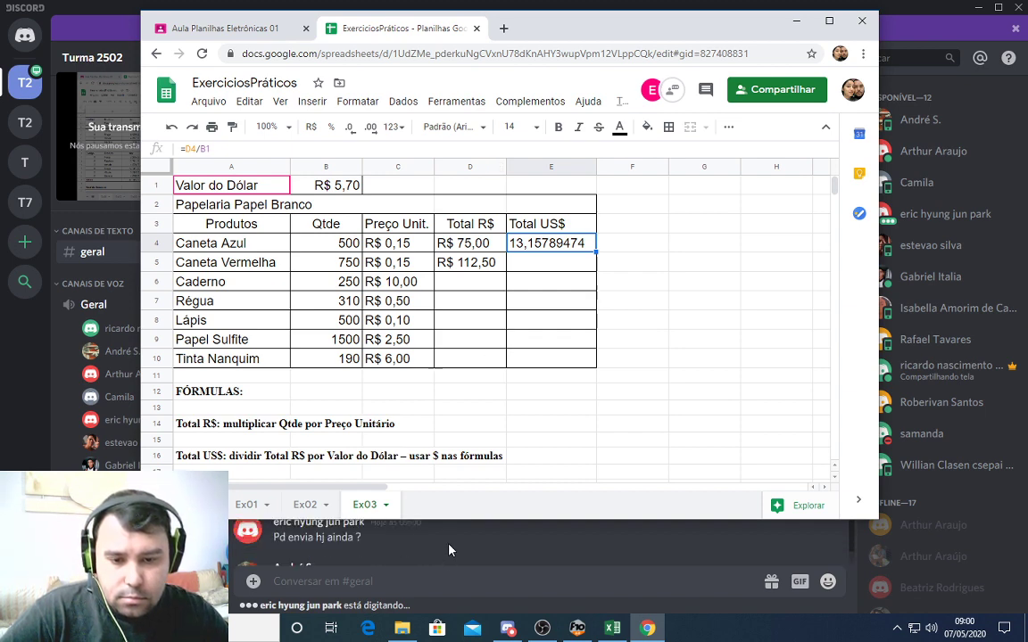
pyautogui.scroll(-1, 449, 550)
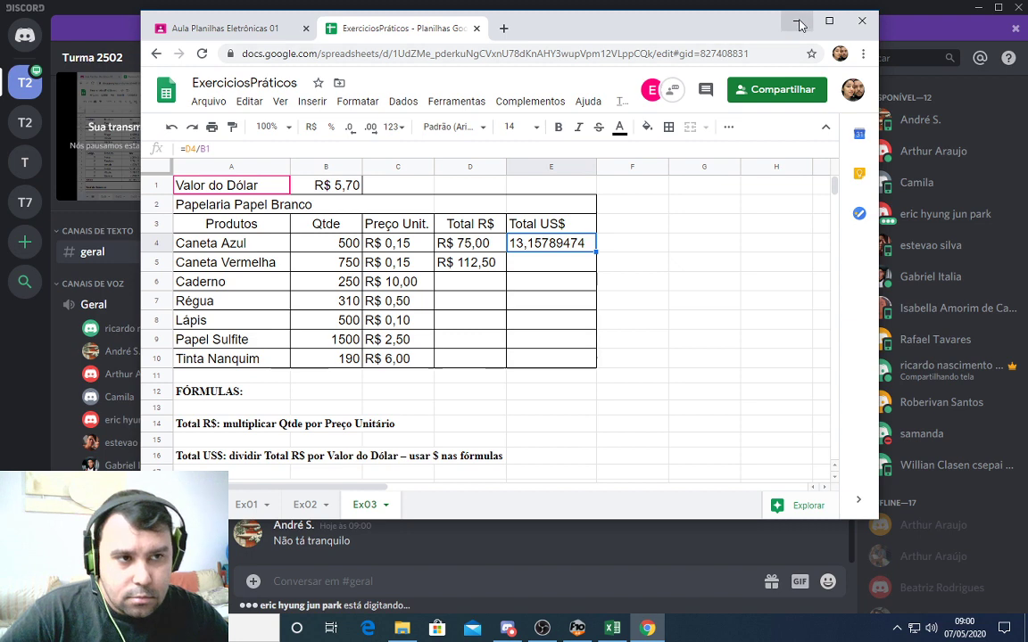
pyautogui.click(338, 554)
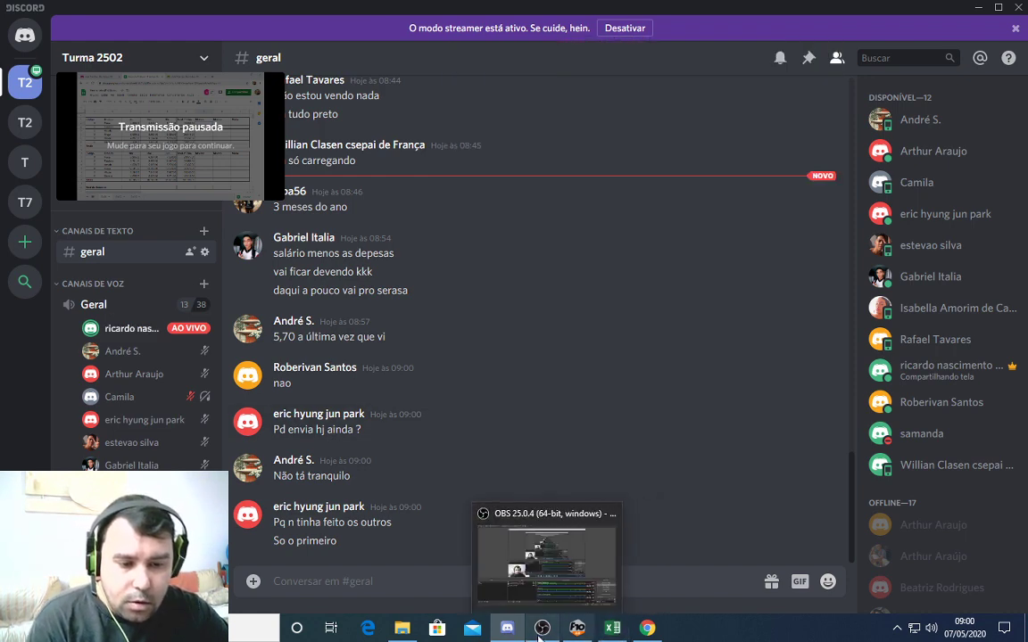
pyautogui.click(647, 628)
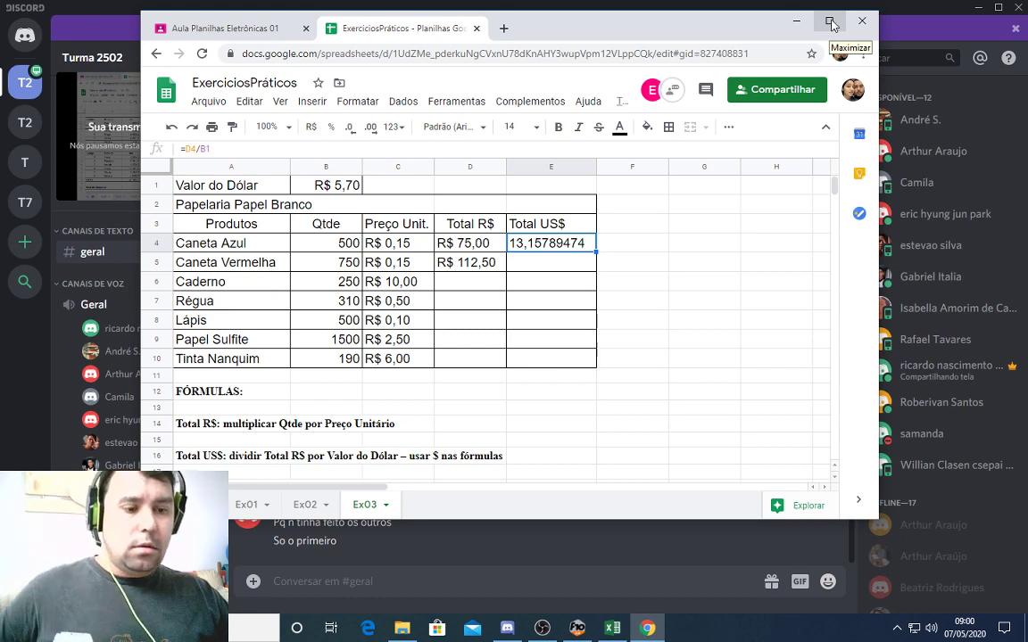
# Switch to Excel, create a blank workbook and minimize both Excel windows
pyautogui.click(612, 628)
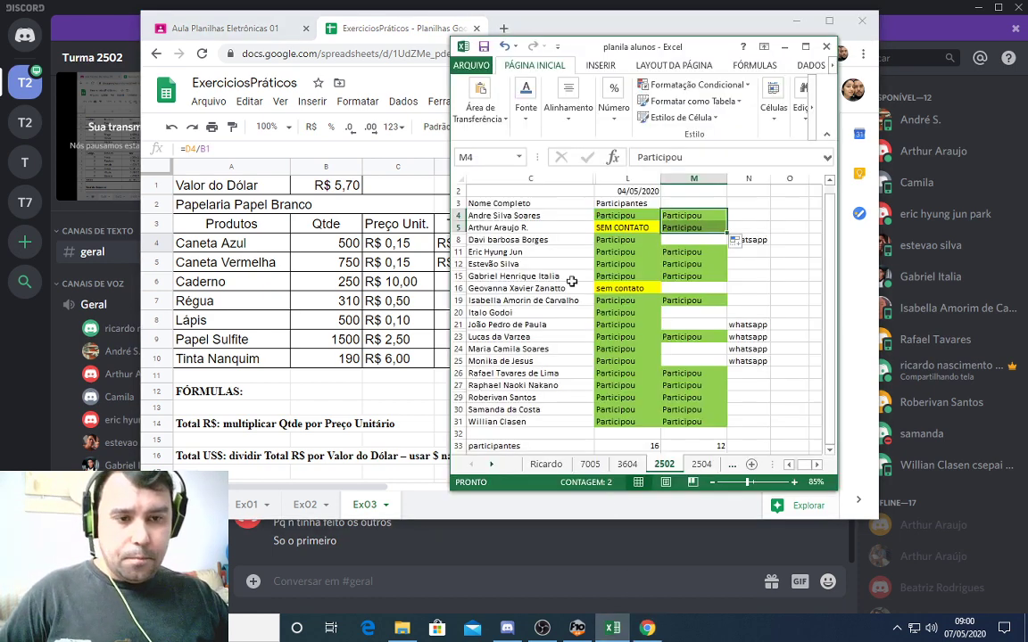
pyautogui.click(471, 65)
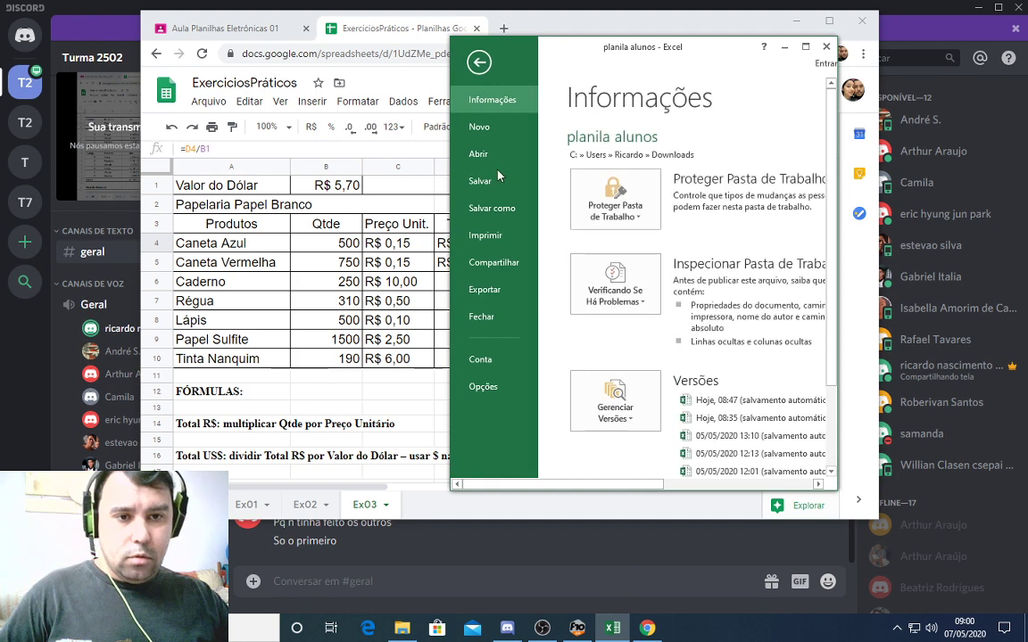
pyautogui.click(499, 131)
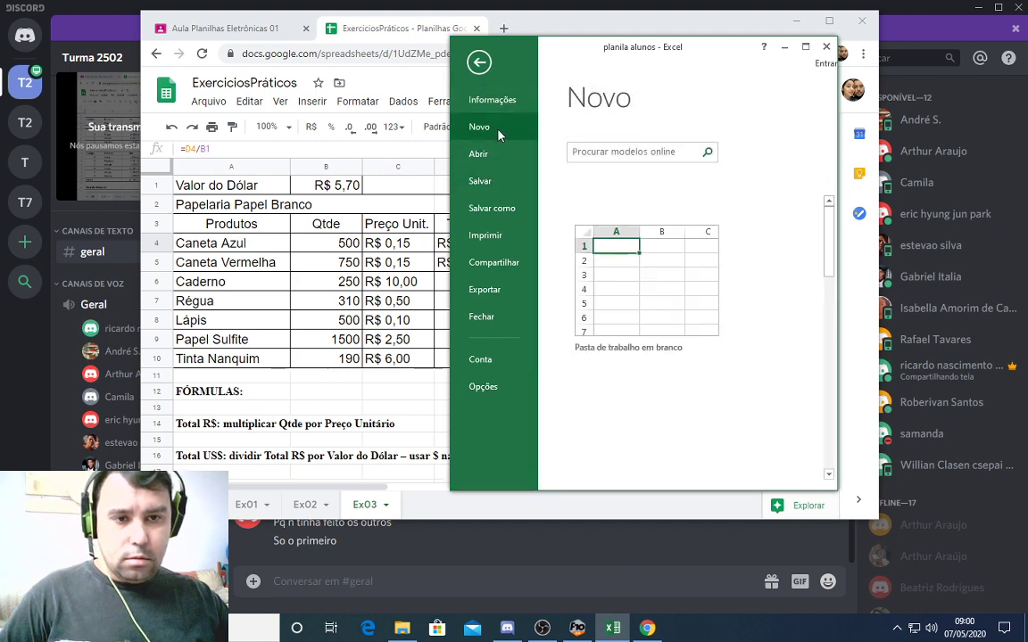
pyautogui.click(619, 277)
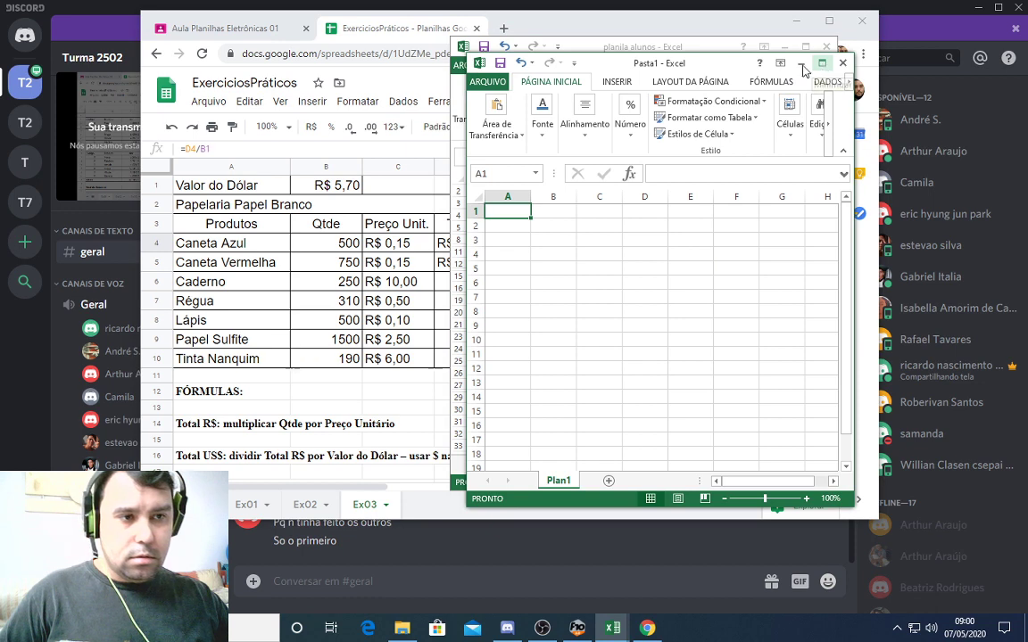
pyautogui.click(800, 64)
pyautogui.click(786, 49)
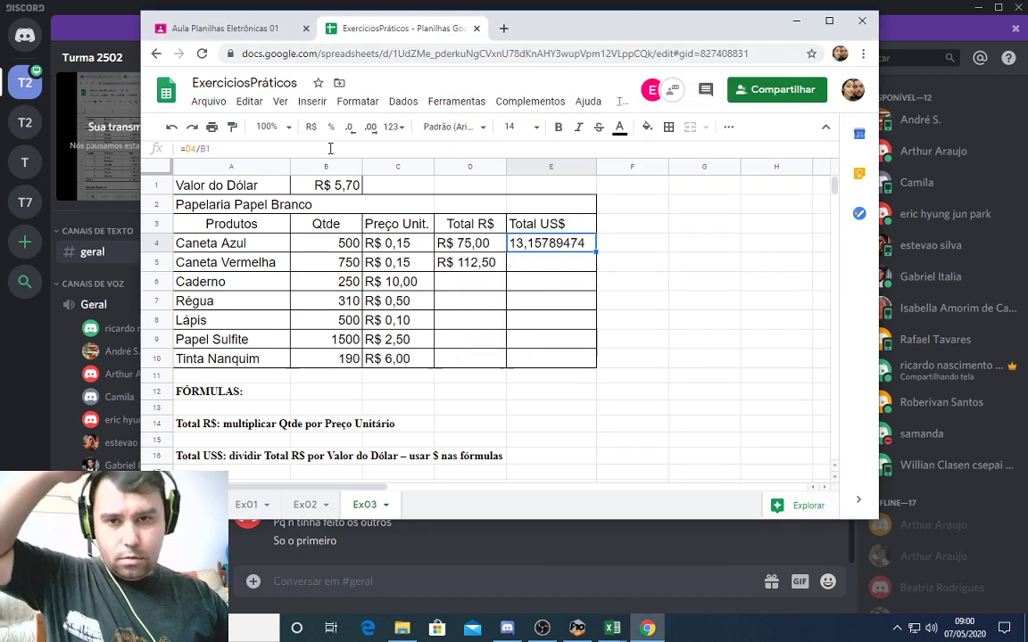
# Create a new blank Google spreadsheet and close the ExerciciosPráticos spreadsheet
pyautogui.click(209, 102)
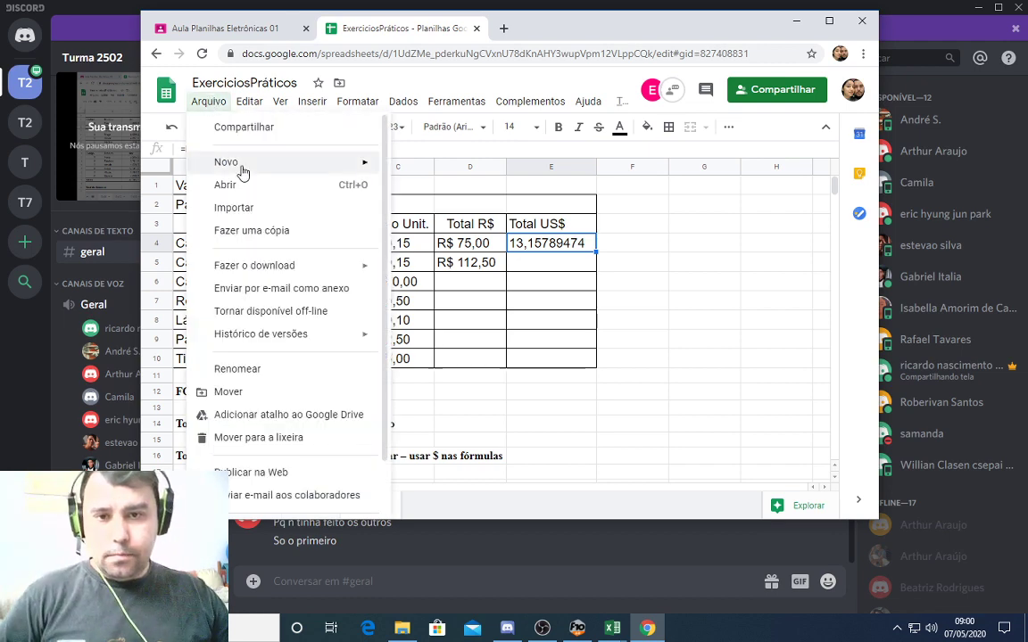
pyautogui.moveTo(239, 165)
pyautogui.click(435, 170)
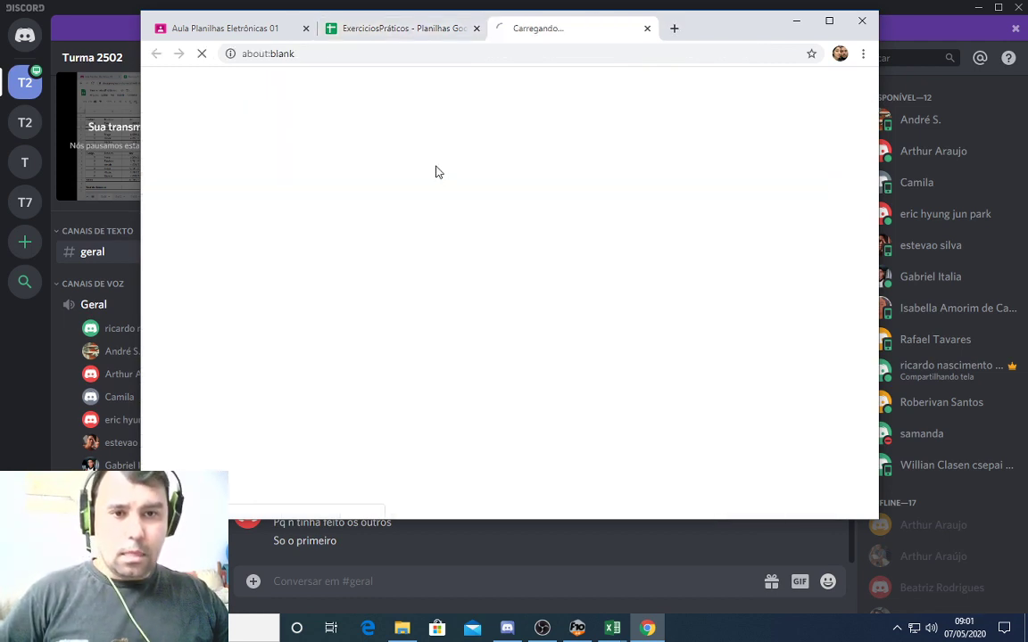
pyautogui.click(477, 28)
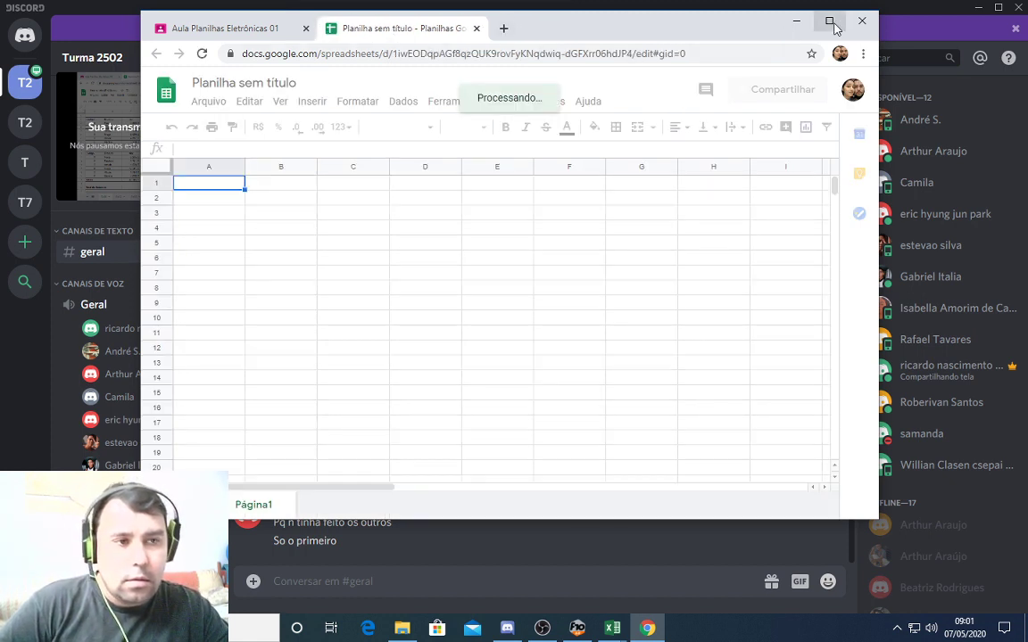
# Set the font size of the range A1:I18 to 14
pyautogui.click(284, 216)
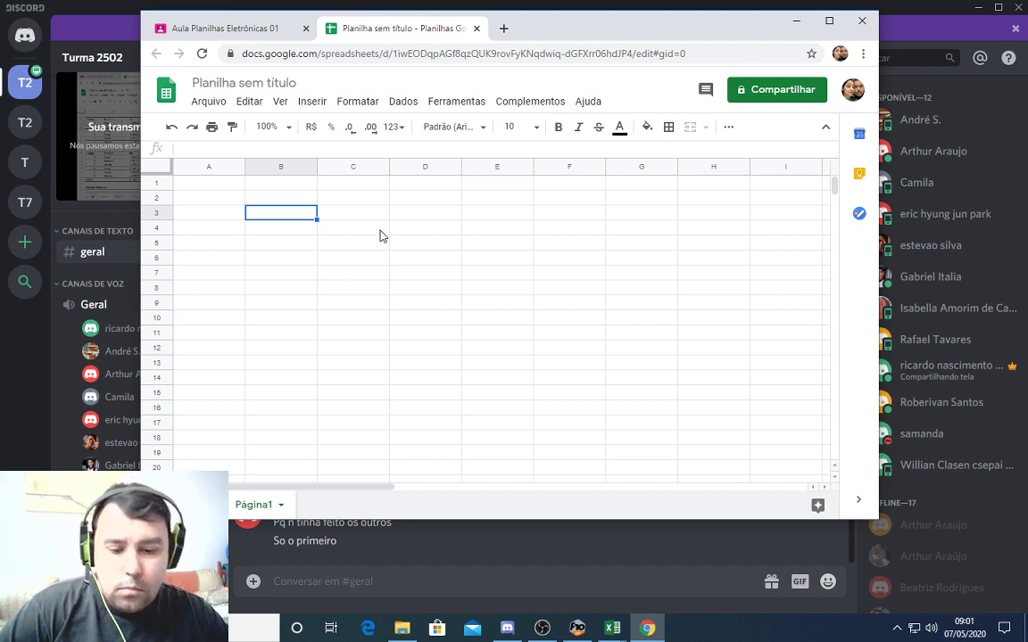
pyautogui.click(233, 230)
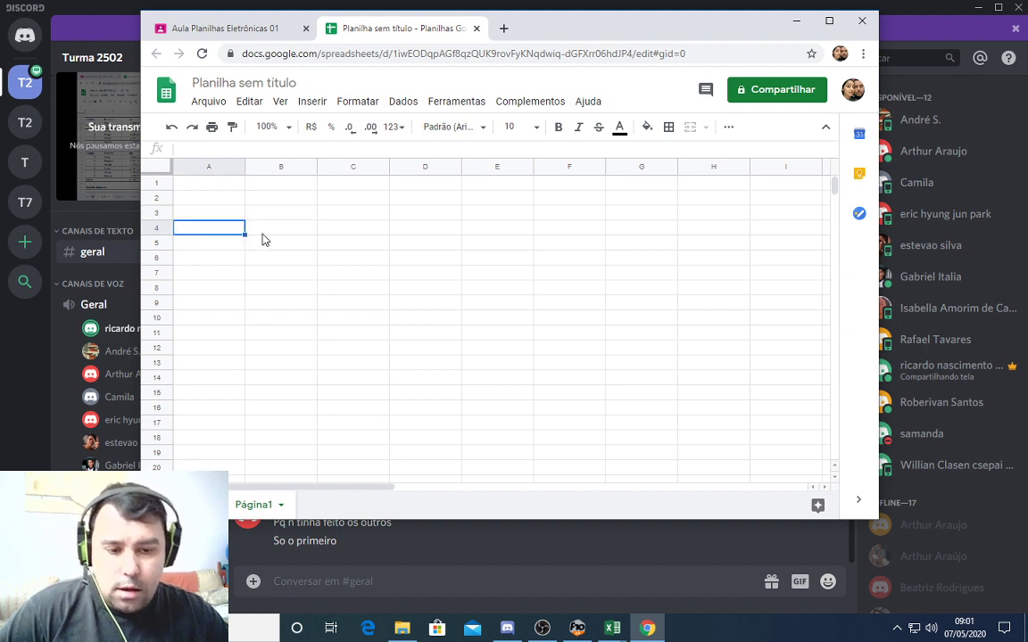
pyautogui.click(206, 187)
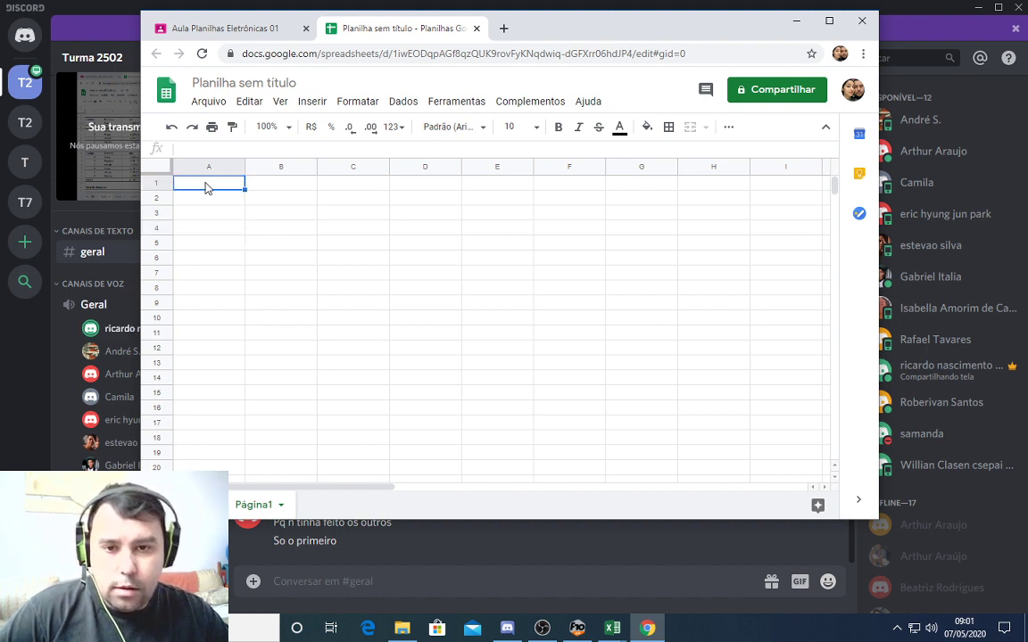
pyautogui.moveTo(205, 188); pyautogui.dragTo(754, 447)
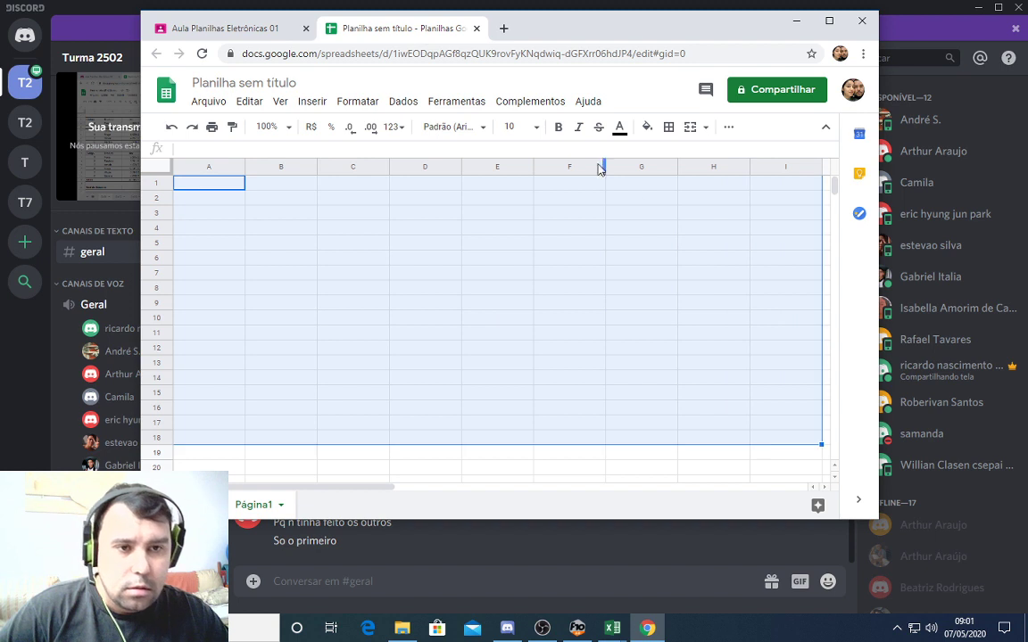
pyautogui.click(535, 127)
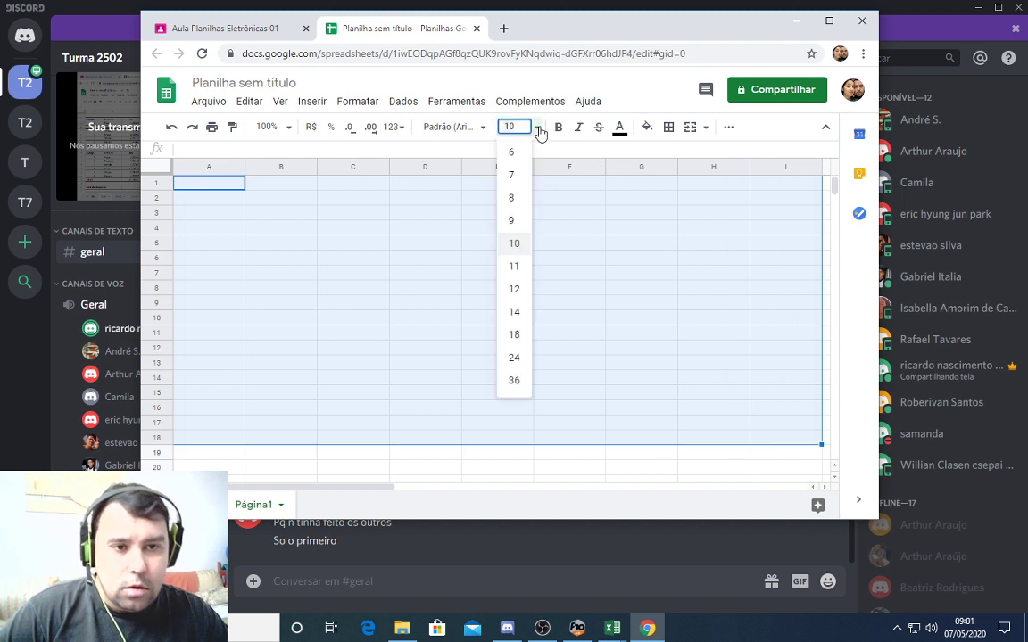
pyautogui.click(515, 312)
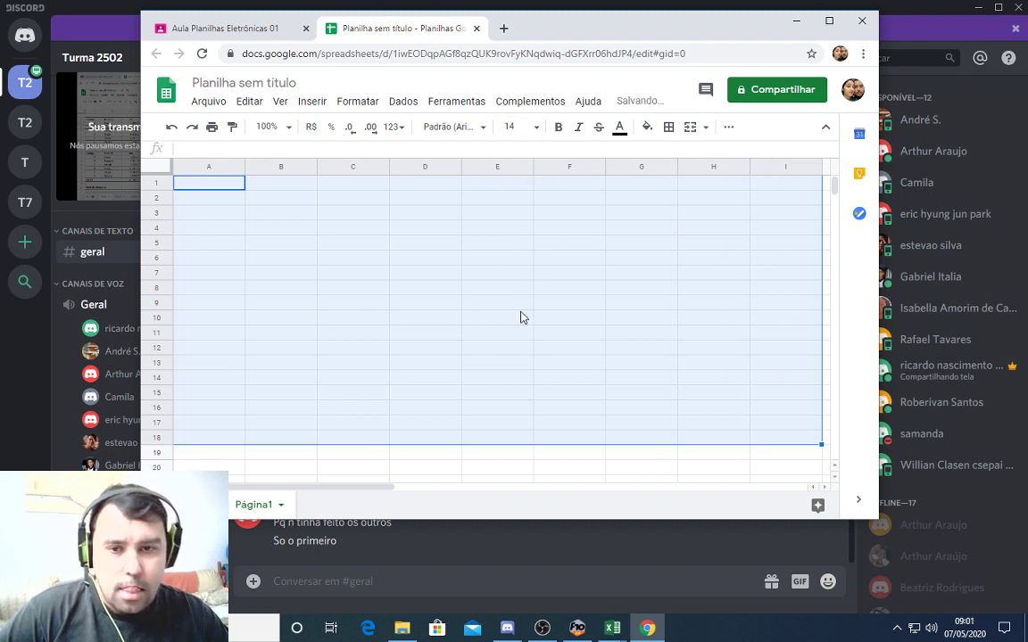
# Enter the function names soma, máximo, mínimo and média in cells A2 to A5
pyautogui.click(227, 202)
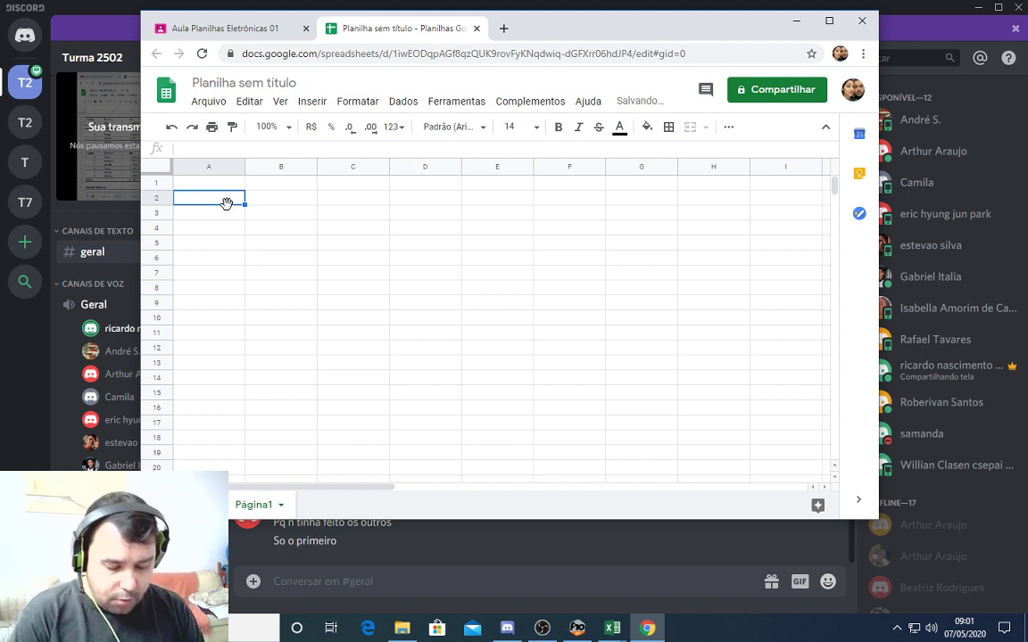
pyautogui.write('soma')
pyautogui.press('Return')
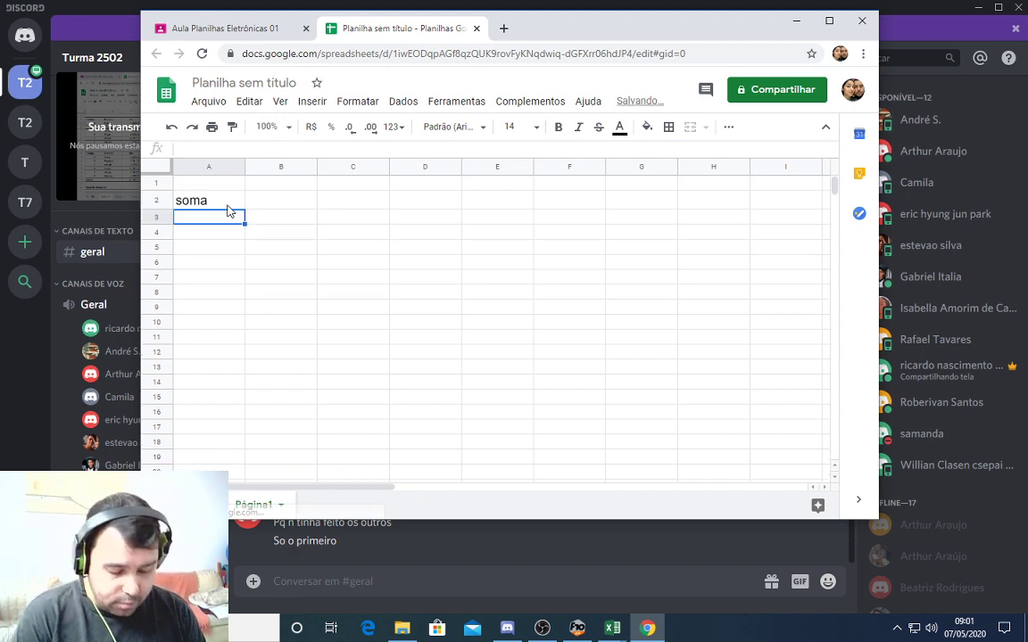
pyautogui.write('máxim')
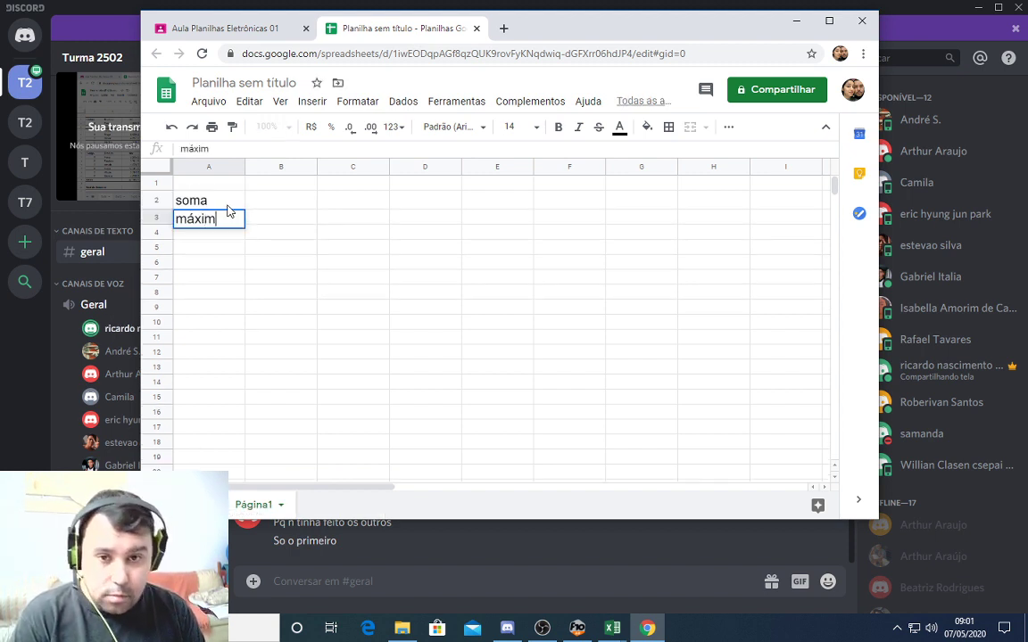
pyautogui.write('o')
pyautogui.press('Return')
pyautogui.write('mínimo')
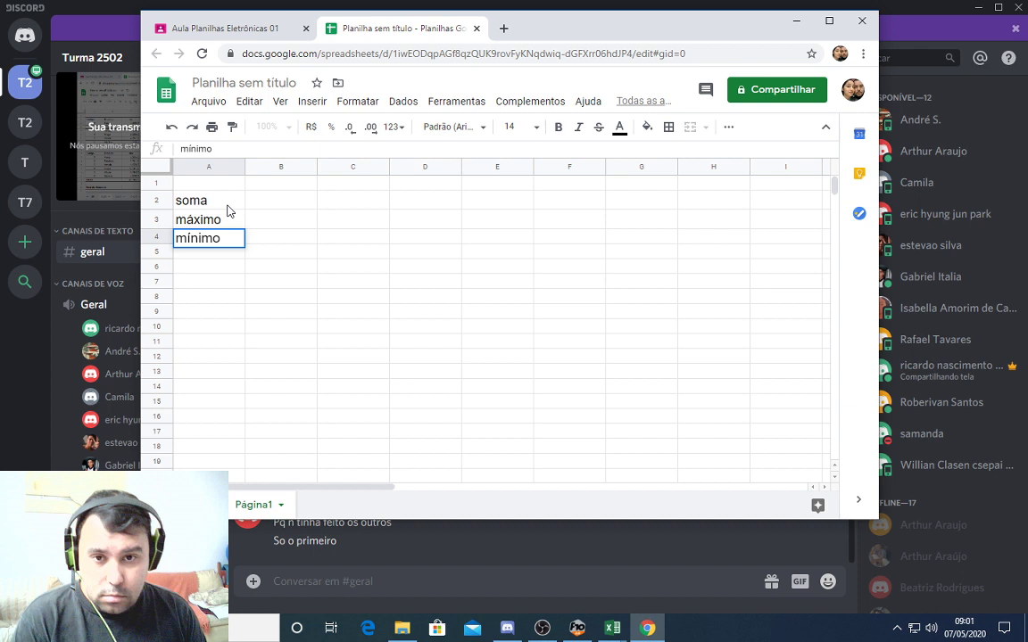
pyautogui.press('Return')
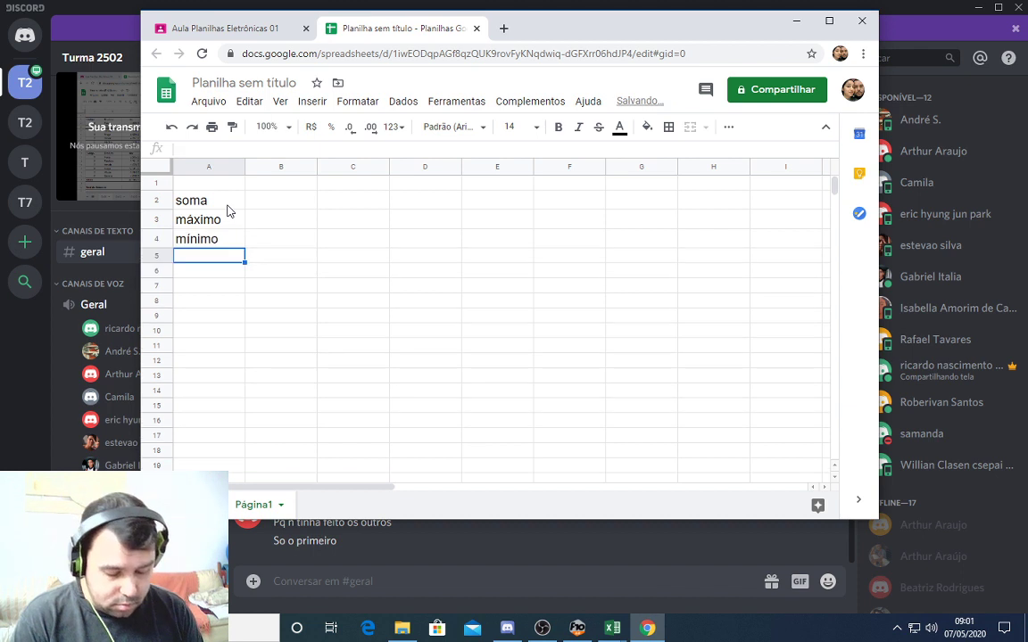
pyautogui.write('média')
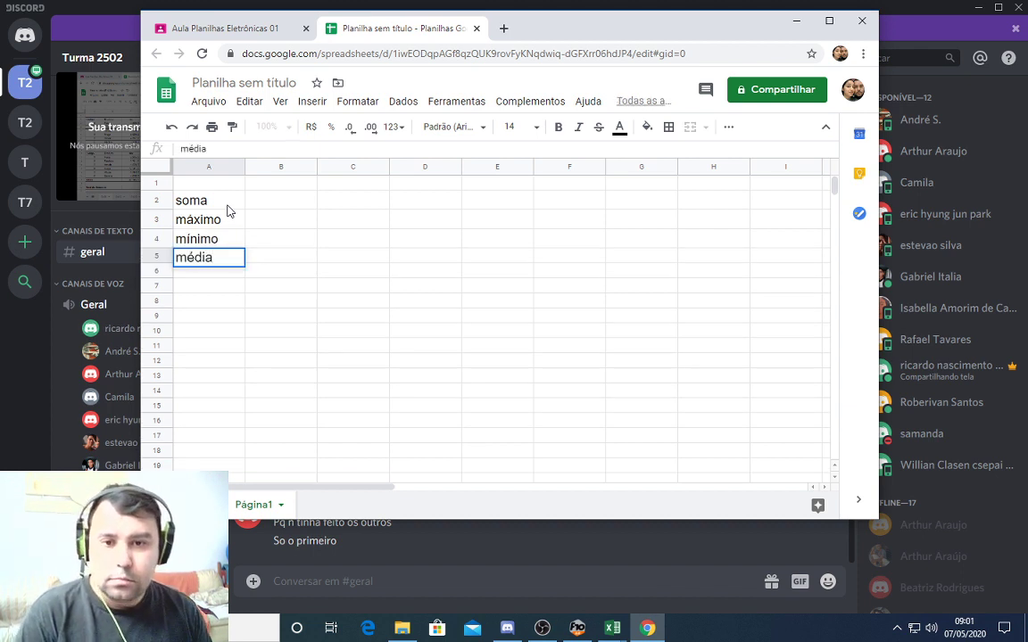
pyautogui.press('Return')
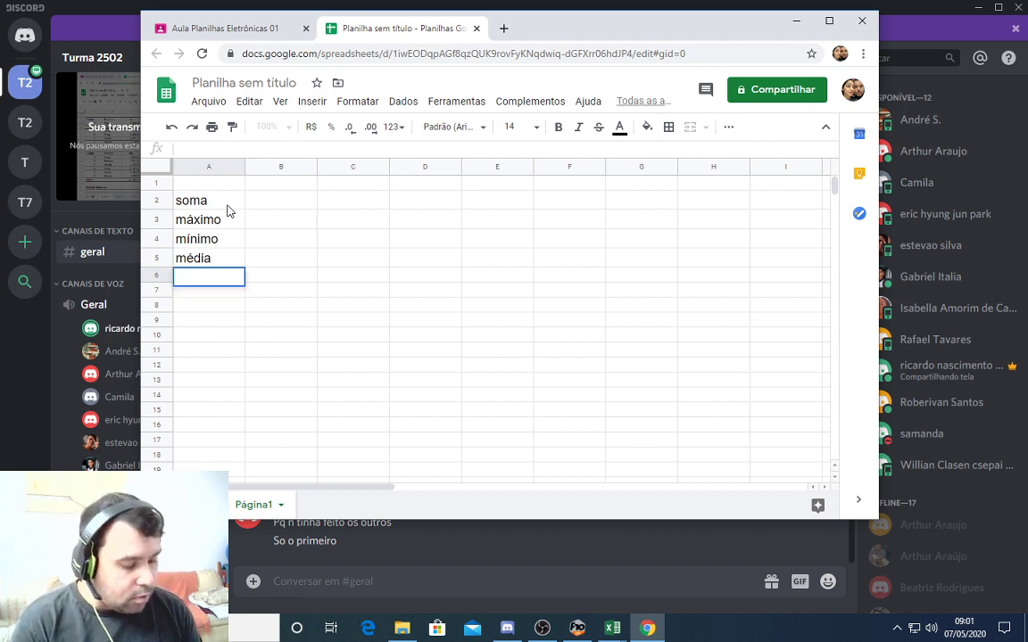
# Enter the arithmetic operators *, /, + and - as indented text in cells A6 to A9
pyautogui.write('*')
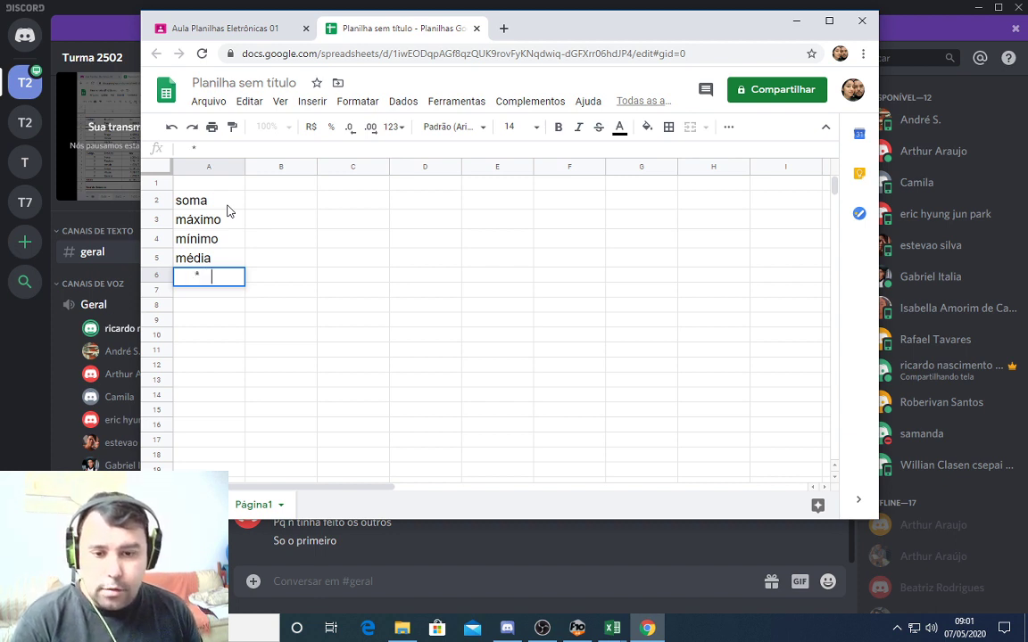
pyautogui.press('Return')
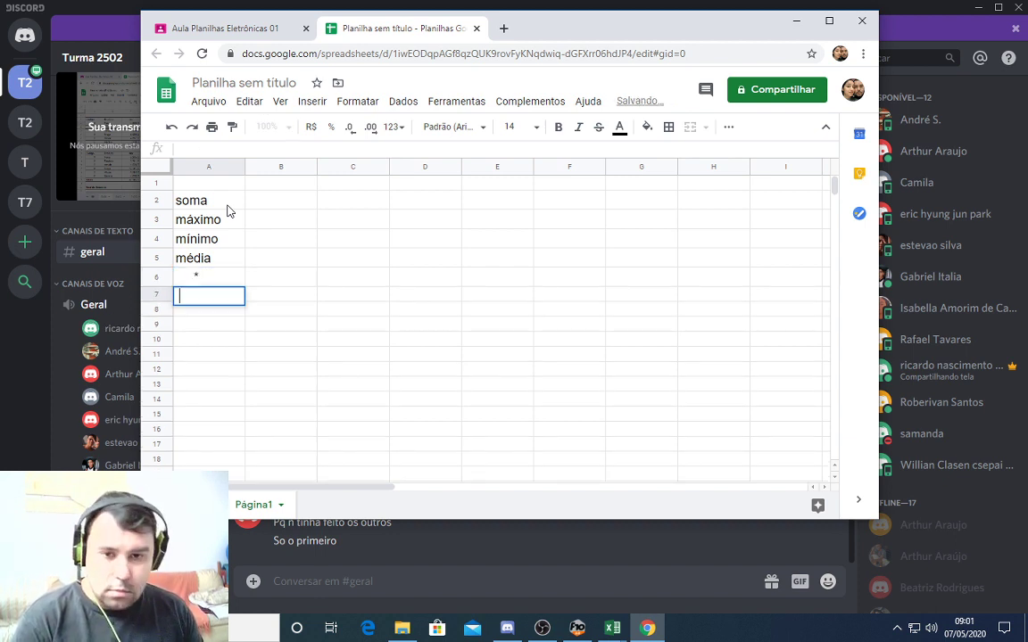
pyautogui.write('/')
pyautogui.press('Return')
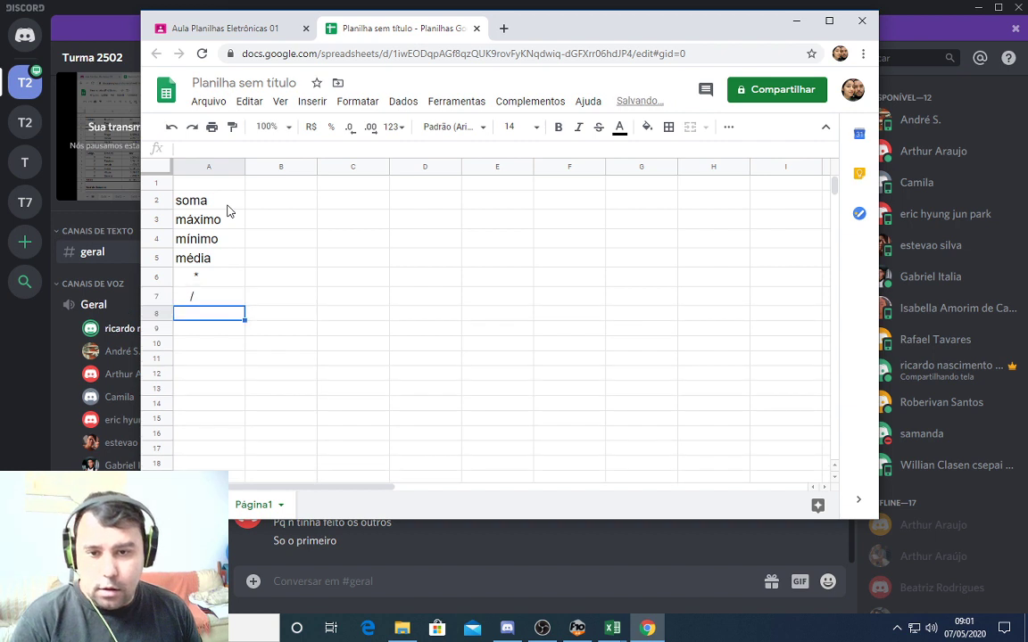
pyautogui.write('+')
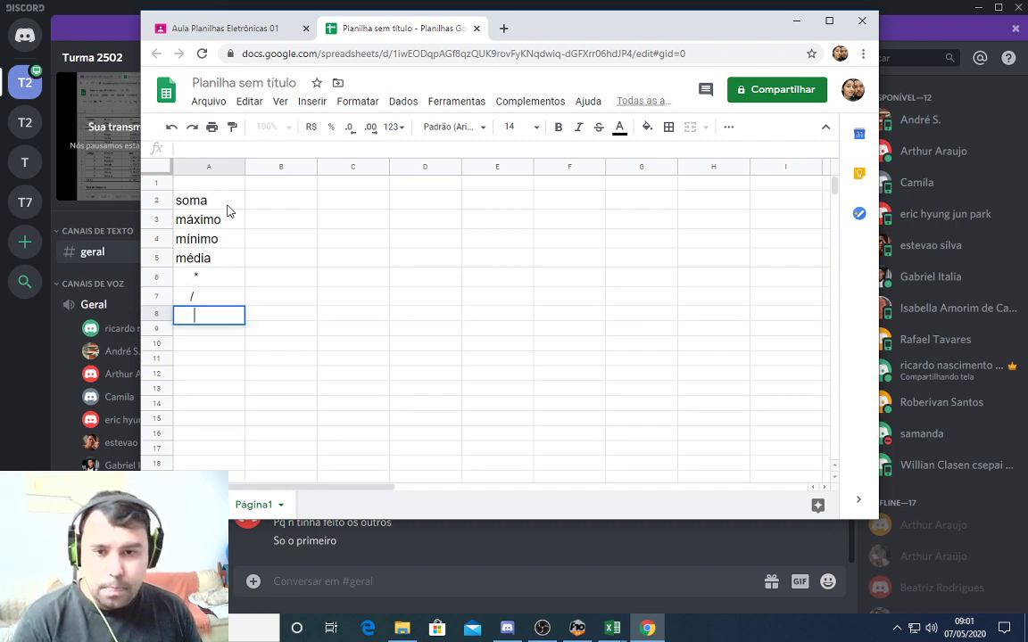
pyautogui.press('Return')
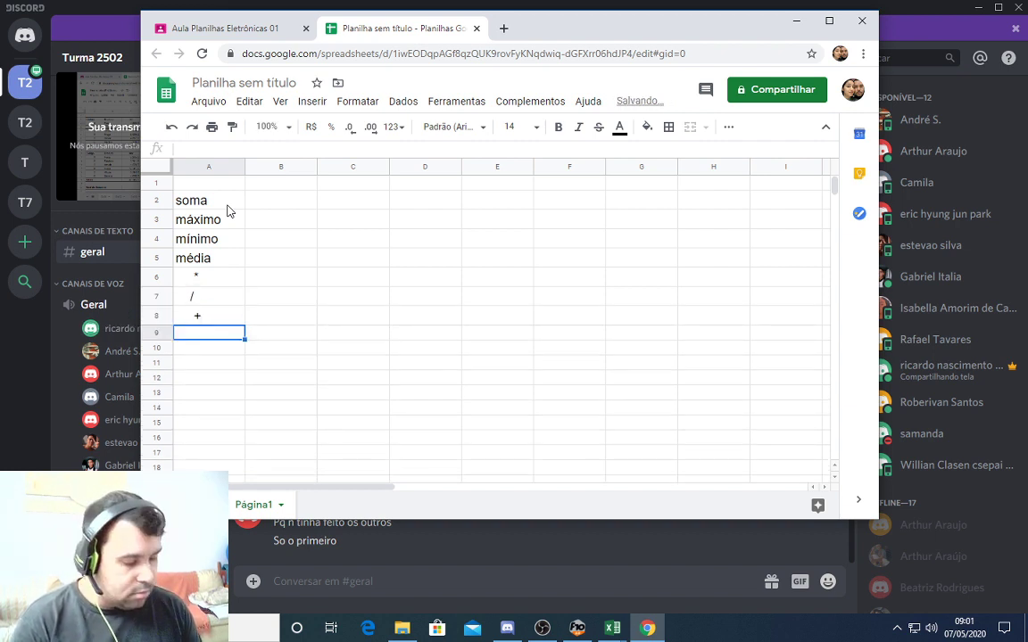
pyautogui.write('-')
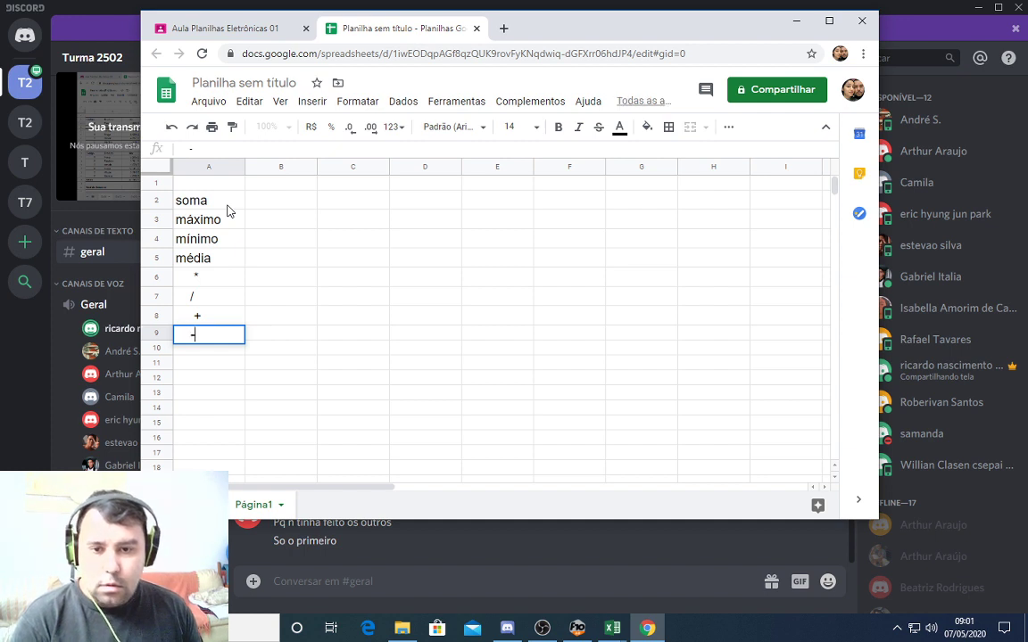
pyautogui.click(320, 278)
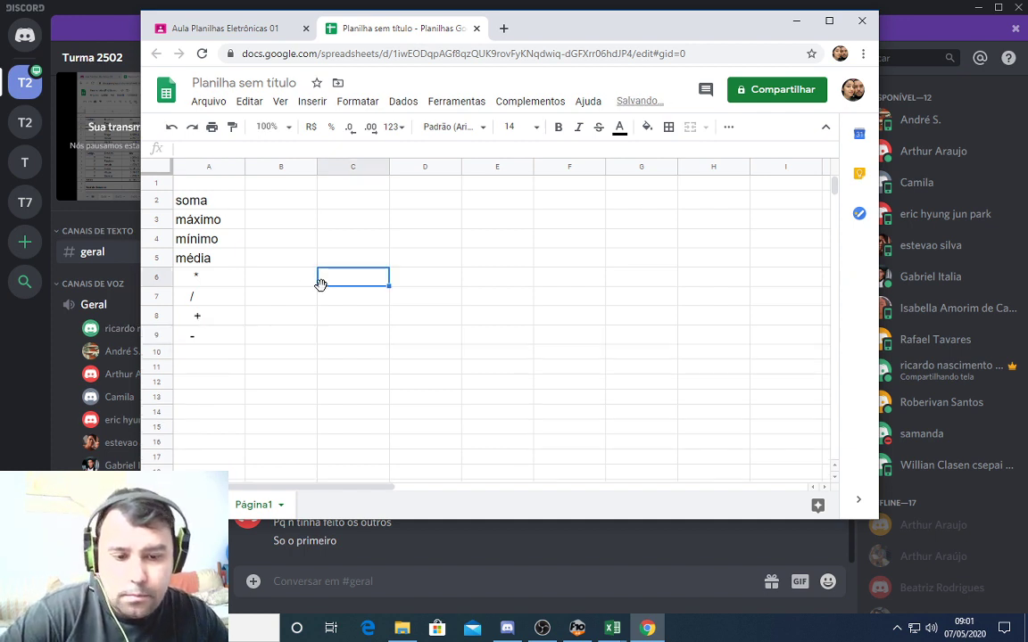
# Make the function names and operators in A2:A9 bold
pyautogui.moveTo(217, 202); pyautogui.dragTo(227, 349)
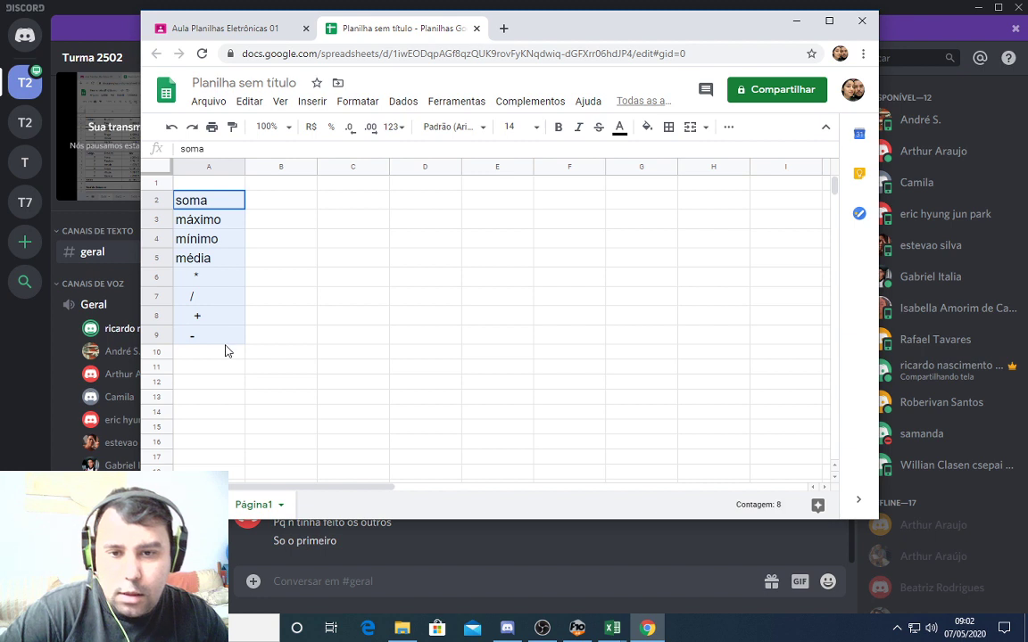
pyautogui.click(558, 126)
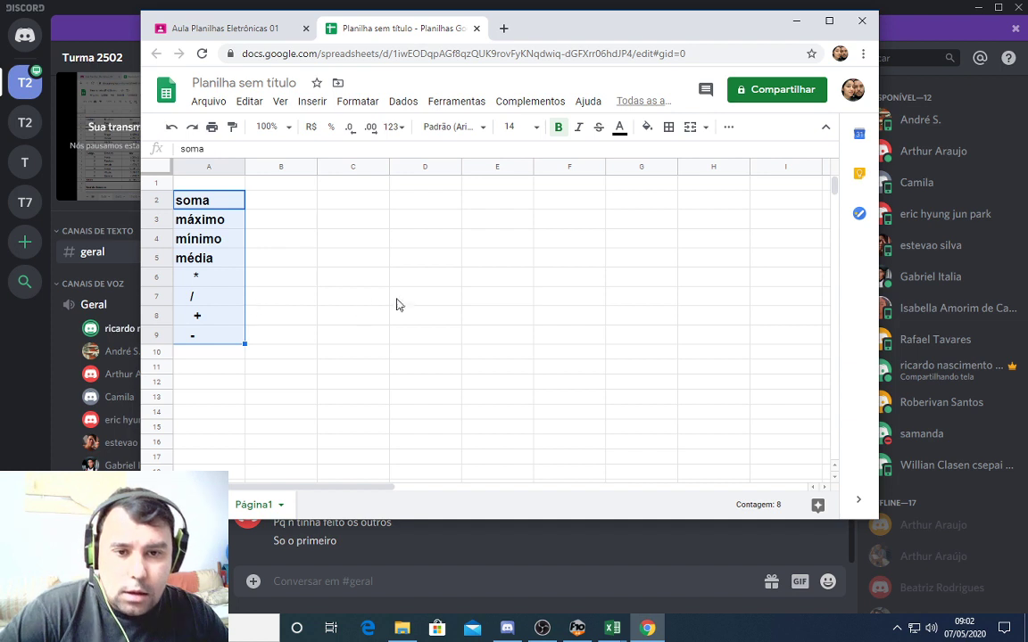
pyautogui.click(352, 221)
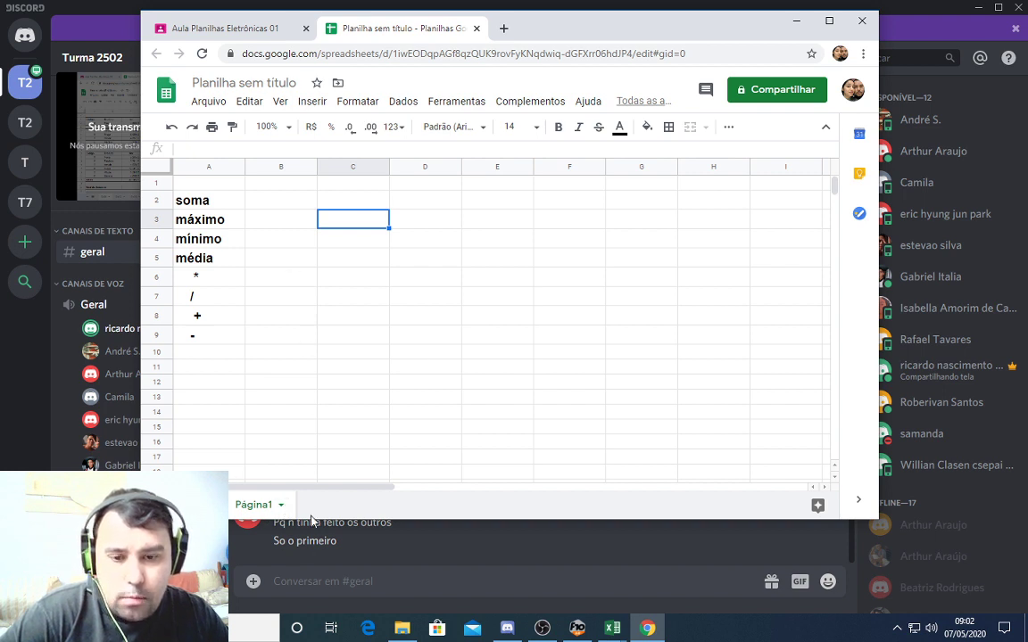
# Resize the browser window so it is wider and slightly shorter
pyautogui.moveTo(371, 520)
pyautogui.mouseDown()
pyautogui.moveTo(378, 567)
pyautogui.moveTo(380, 516)
pyautogui.mouseUp()
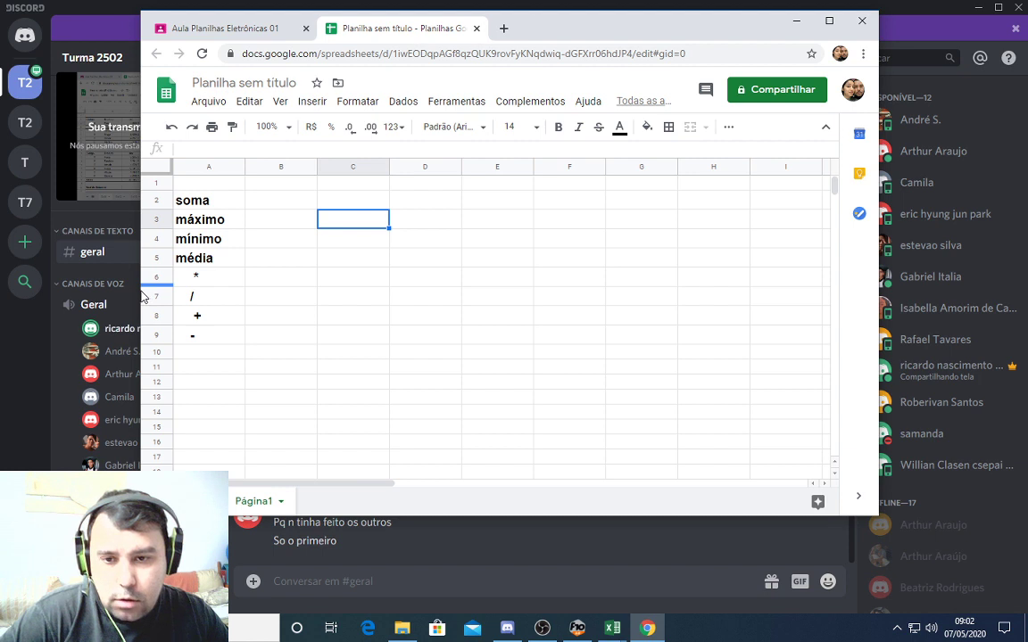
pyautogui.moveTo(135, 291); pyautogui.dragTo(57, 294)
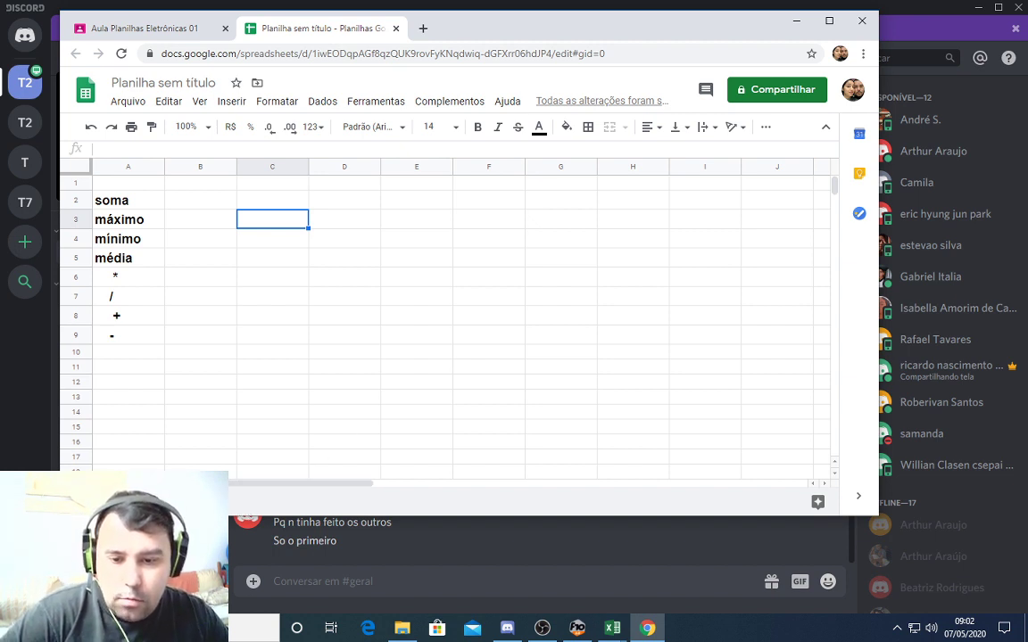
# Add a blank second sheet to the spreadsheet and delete it again
pyautogui.click(79, 502)
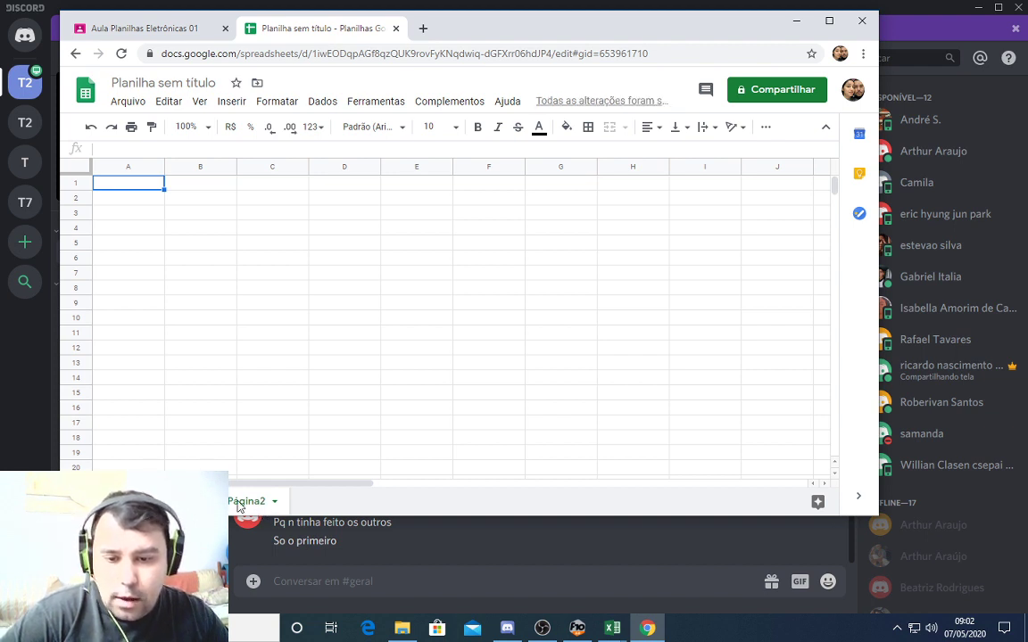
pyautogui.click(276, 504)
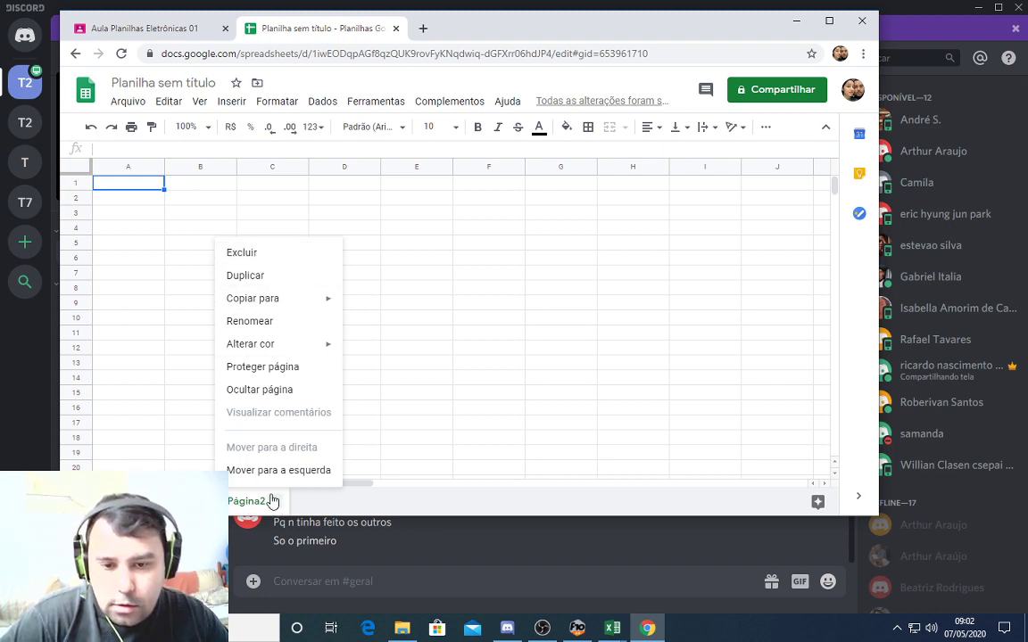
pyautogui.click(243, 253)
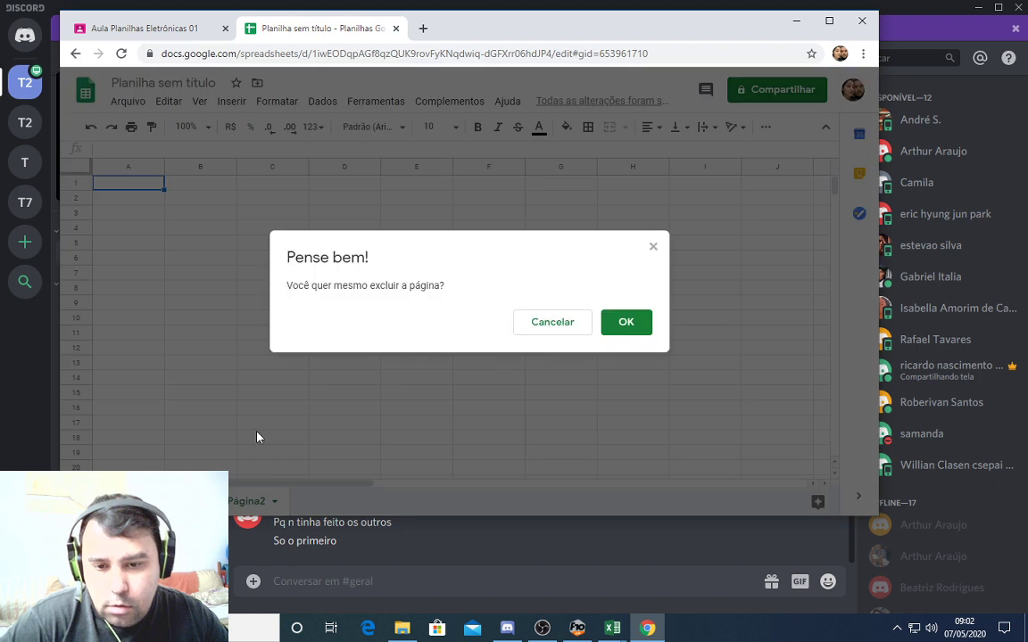
pyautogui.click(624, 323)
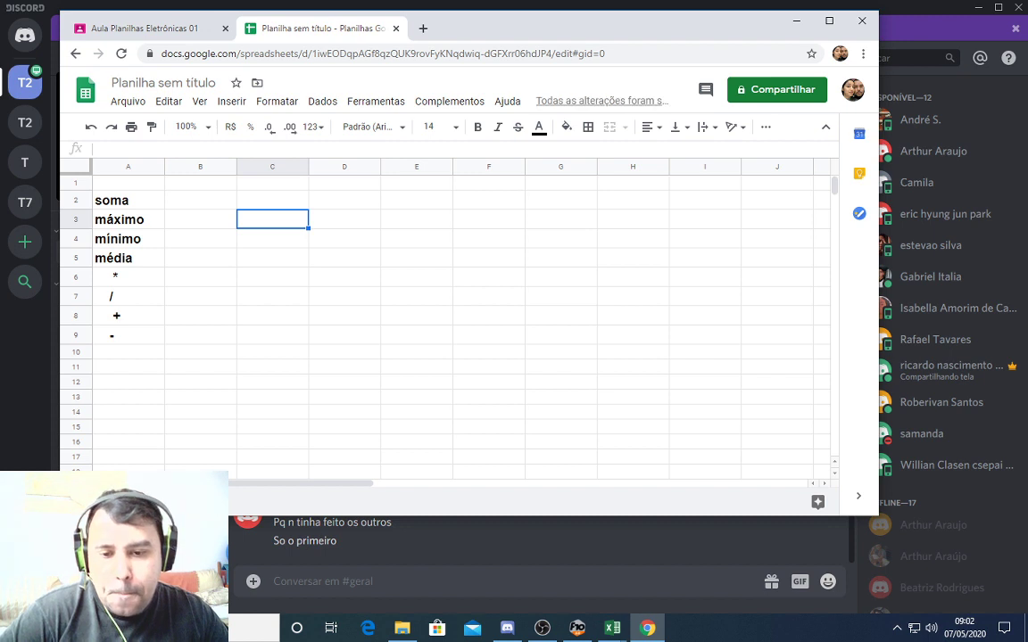
# Check the options available for the sheet with the function list, and add another blank sheet
pyautogui.rightClick(173, 501)
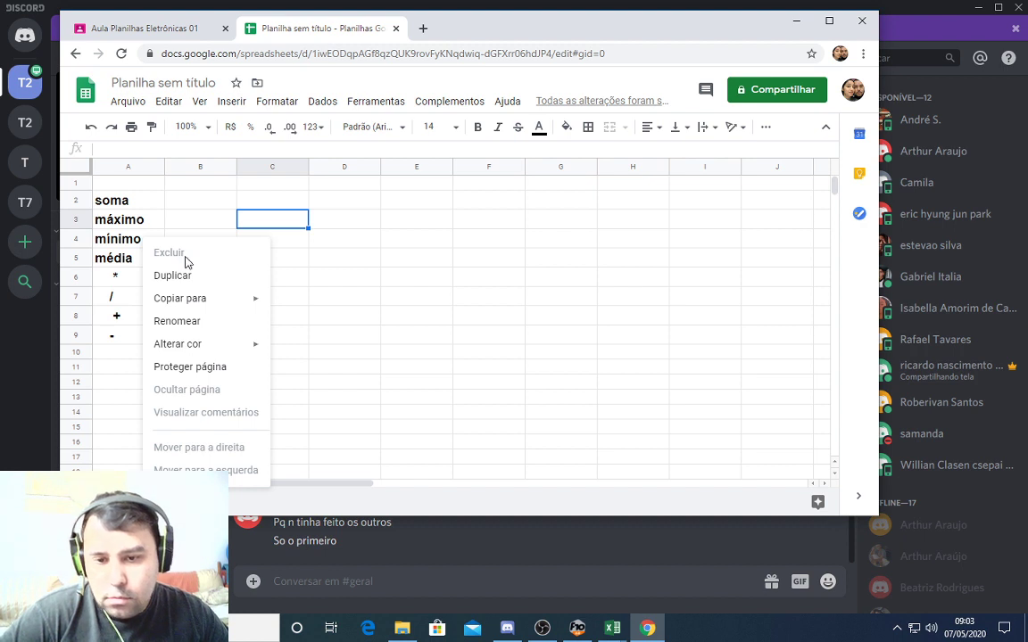
pyautogui.click(104, 445)
pyautogui.click(78, 501)
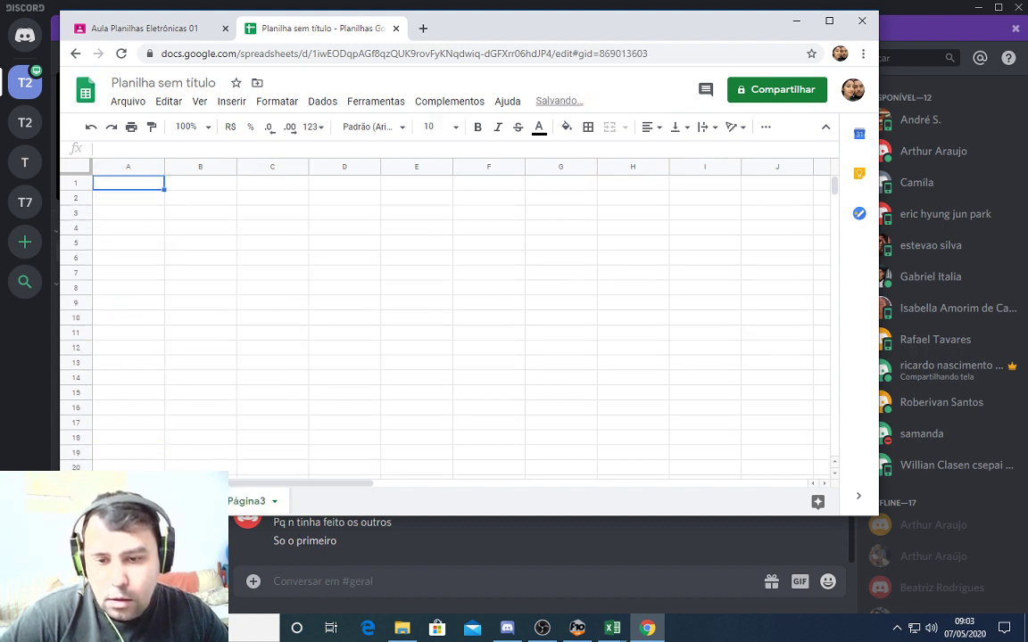
pyautogui.rightClick(254, 505)
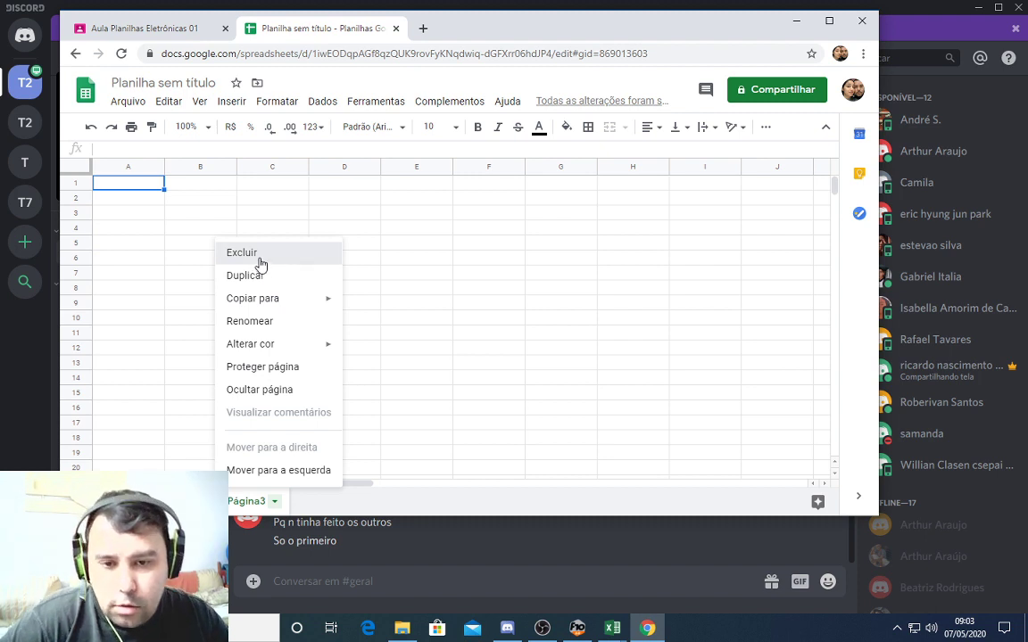
pyautogui.click(253, 254)
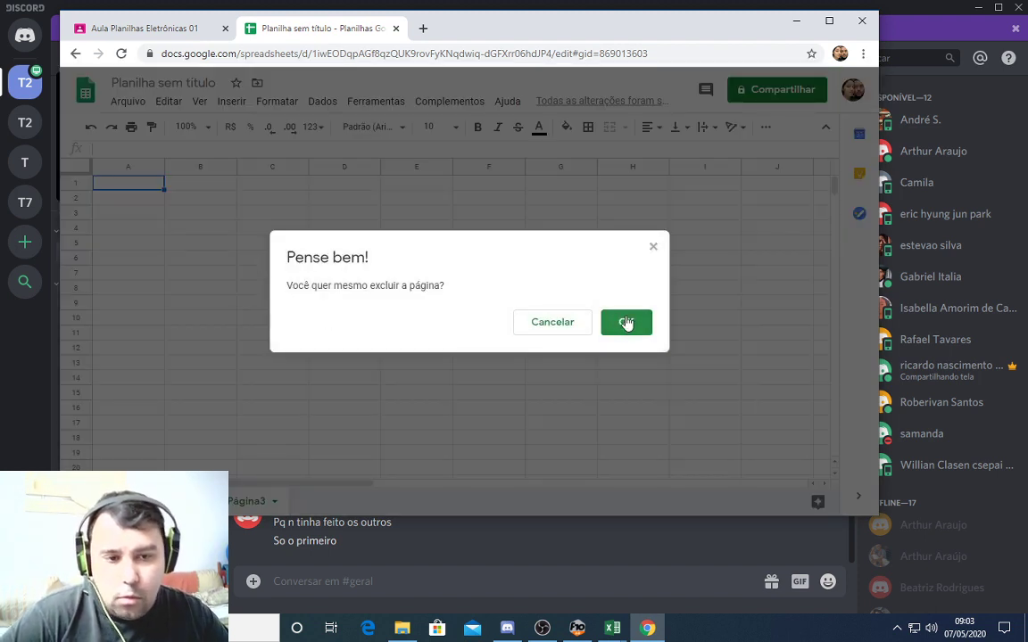
pyautogui.click(574, 322)
# Set the tab colour of the sheet Página3 to yellow
pyautogui.click(273, 501)
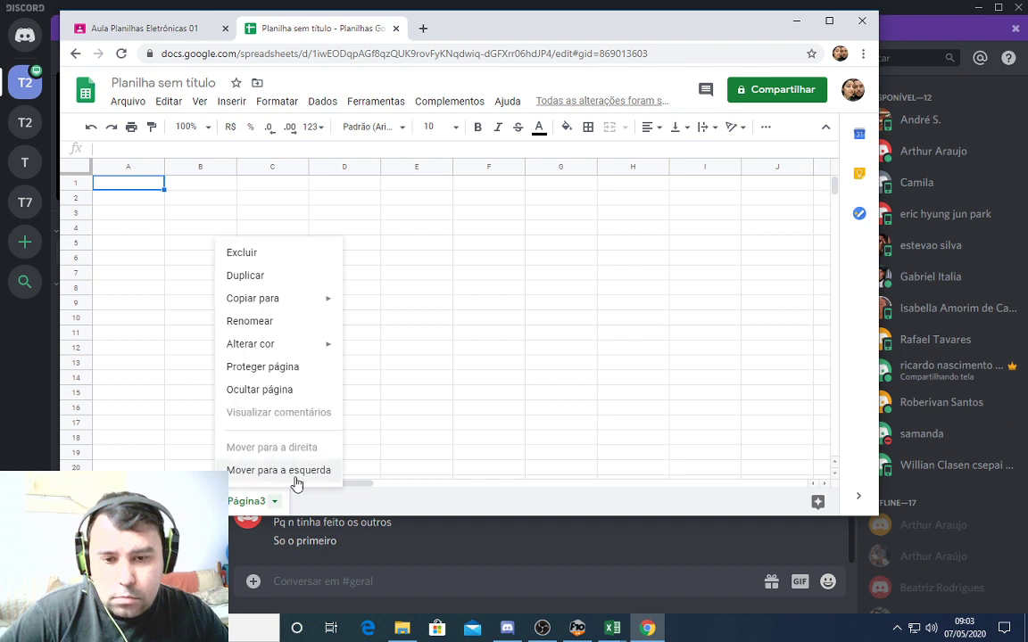
pyautogui.moveTo(277, 345)
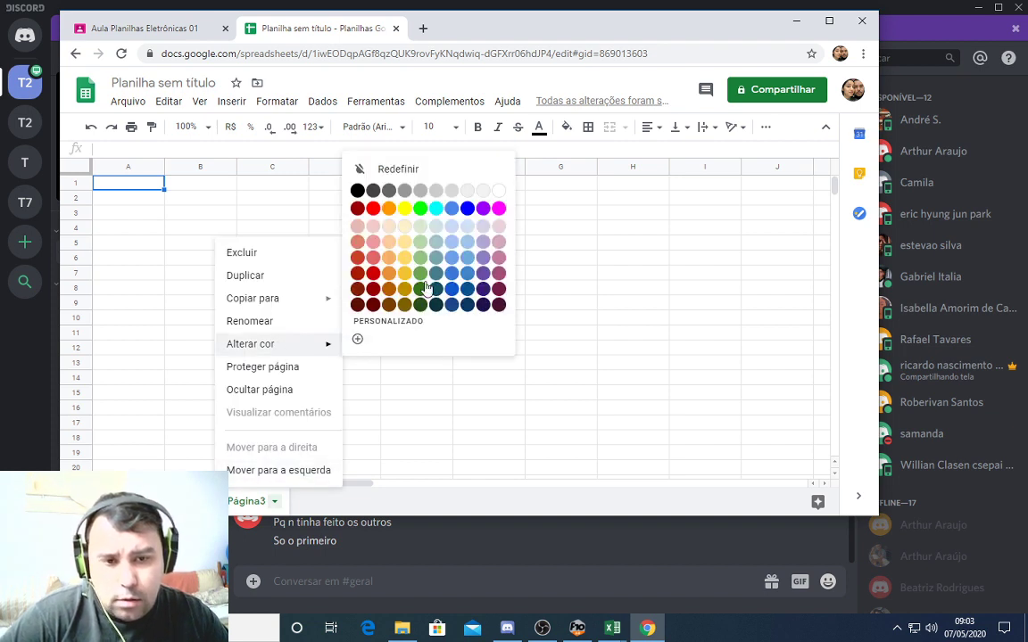
pyautogui.click(407, 210)
# Set the tab colour of the function list sheet to red and compare both tabs by switching between the sheets
pyautogui.click(181, 501)
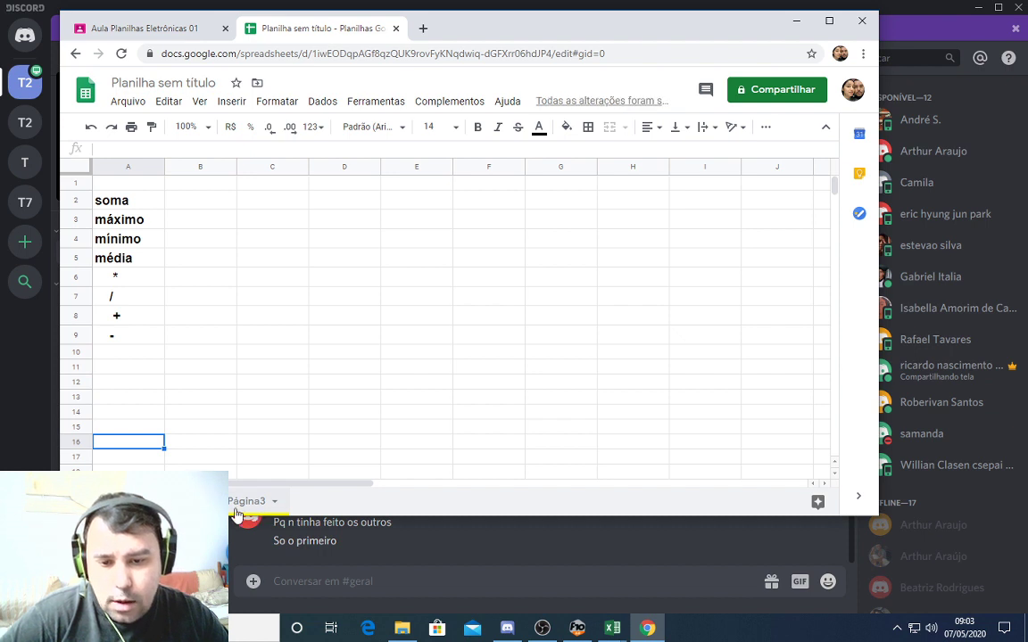
pyautogui.rightClick(152, 502)
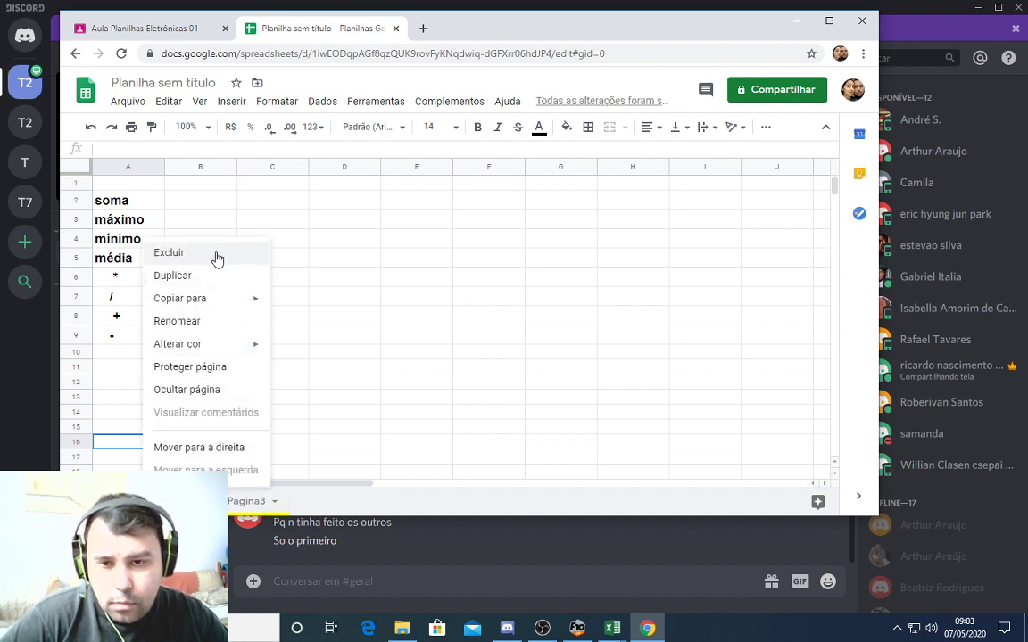
pyautogui.moveTo(224, 350)
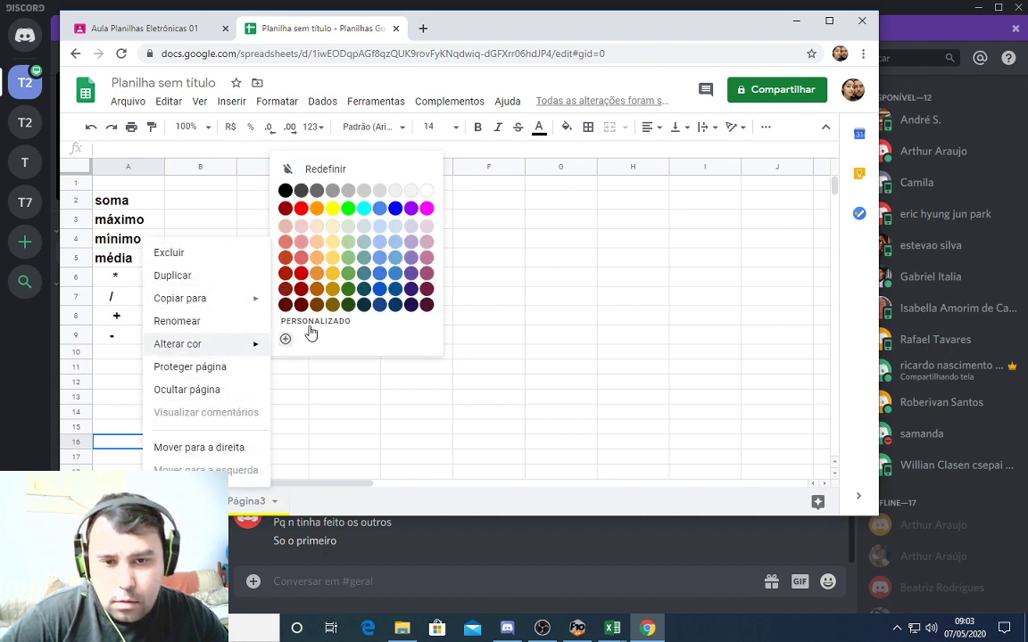
pyautogui.click(300, 209)
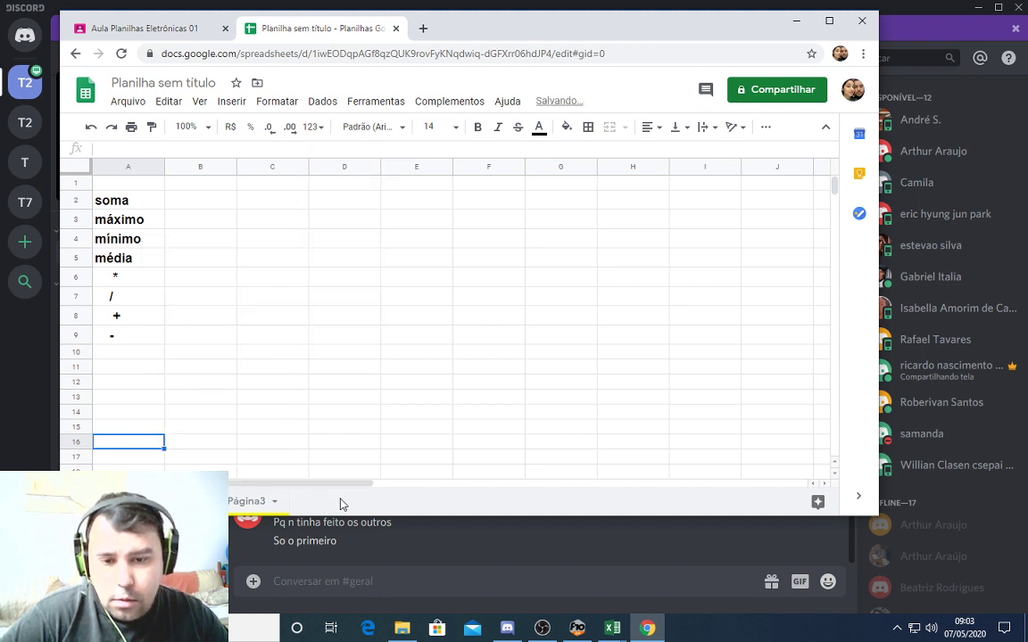
pyautogui.click(259, 508)
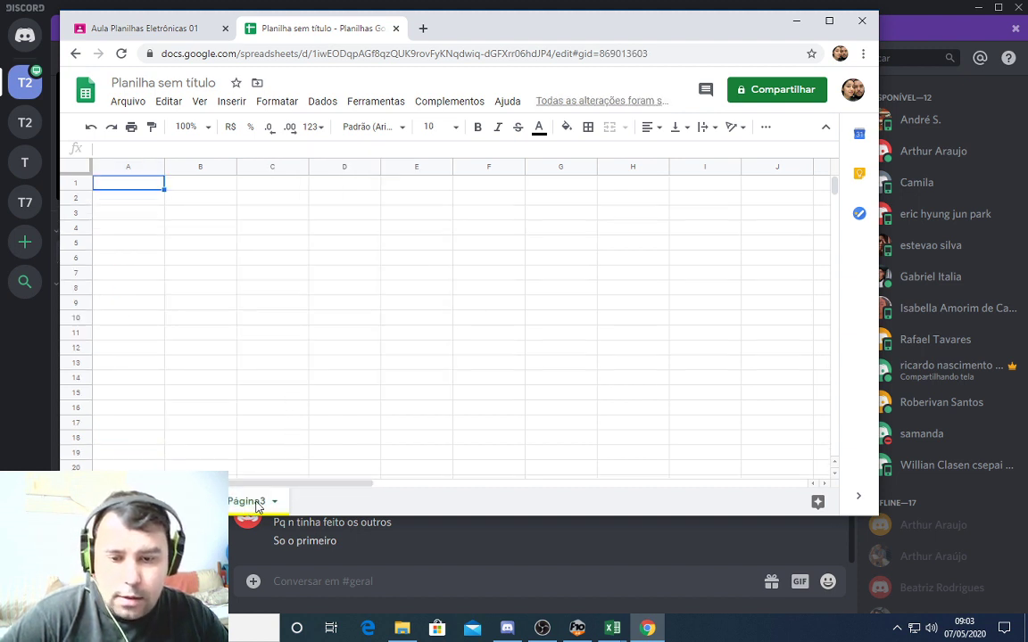
pyautogui.click(192, 506)
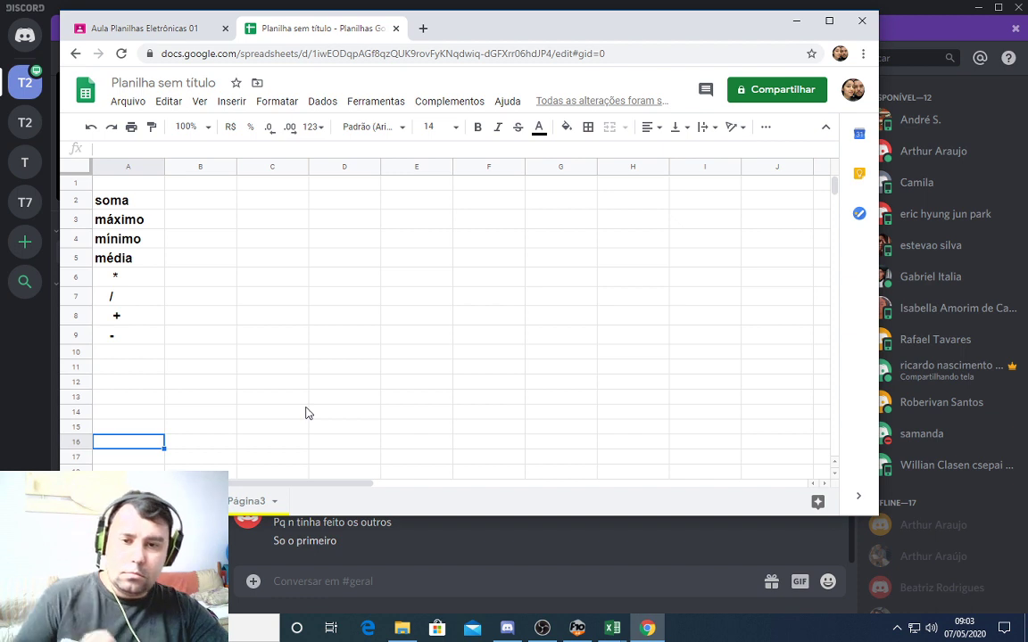
# Enter the value 10 in each of the cells C3 to C7
pyautogui.click(287, 227)
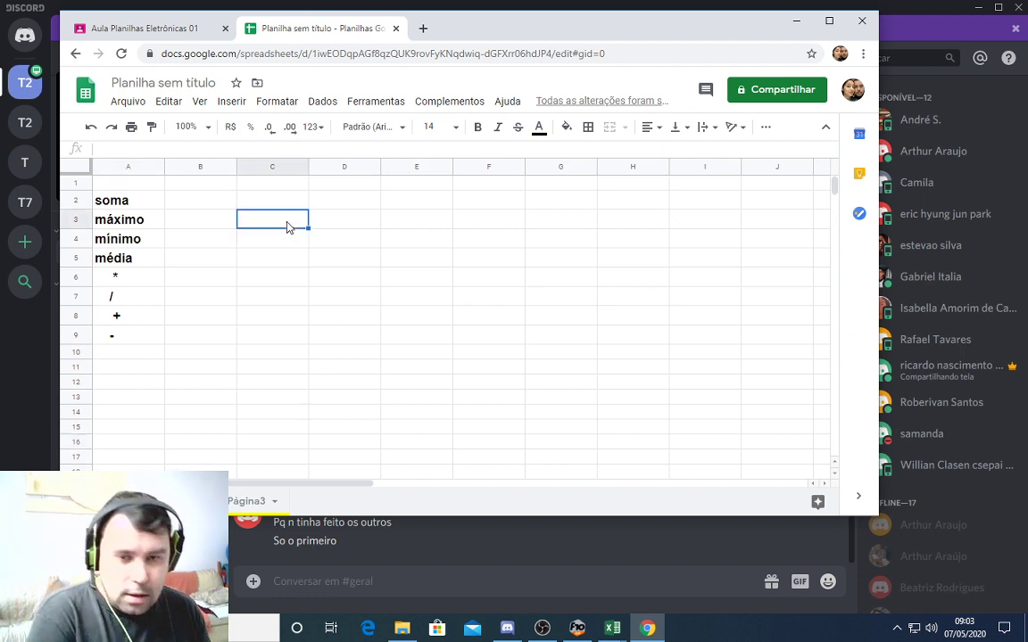
pyautogui.write('10')
pyautogui.press('Return')
pyautogui.write('10')
pyautogui.press('Return')
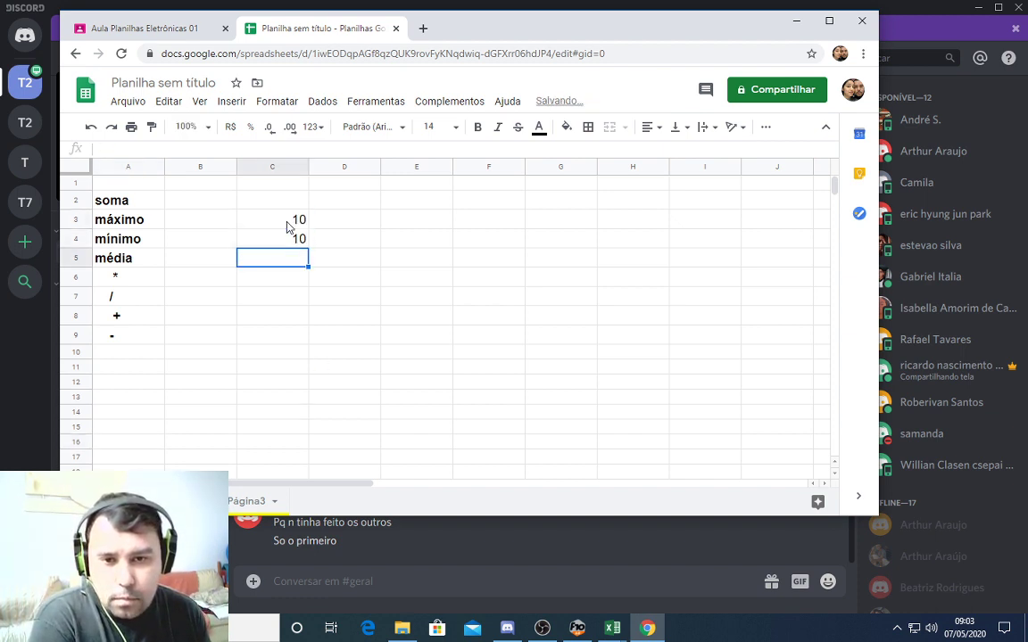
pyautogui.write('10')
pyautogui.press('Return')
pyautogui.write('10')
pyautogui.press('Return')
pyautogui.write('10')
pyautogui.press('Return')
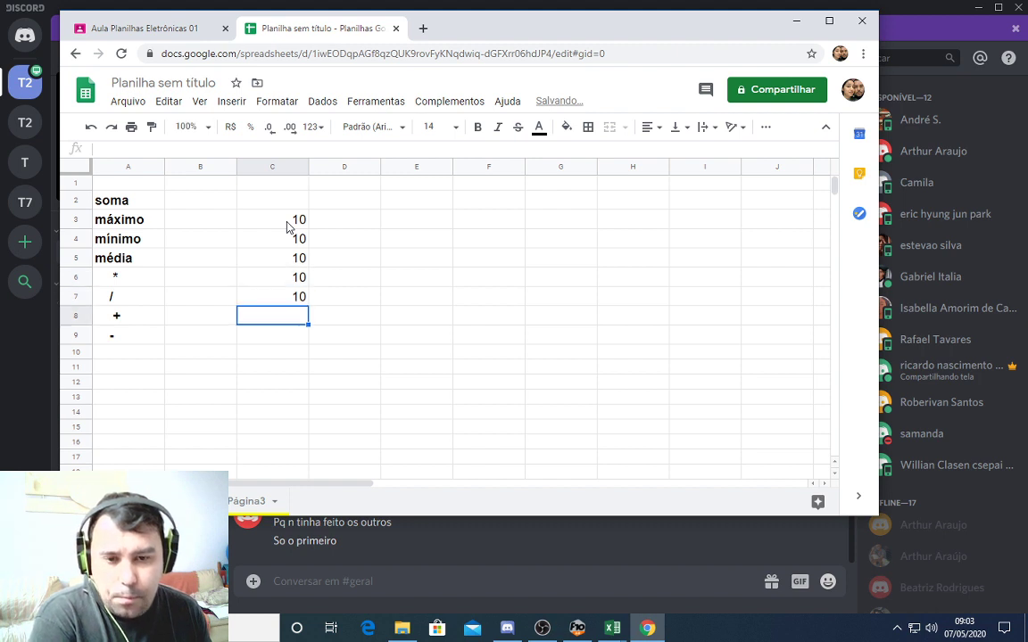
pyautogui.press('Return')
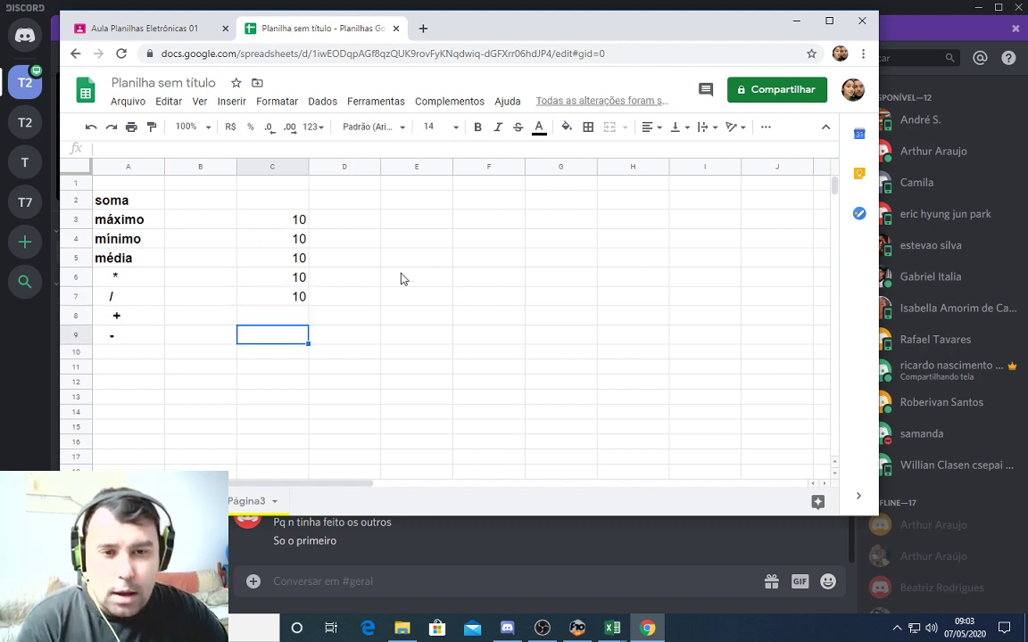
# Enter a colon in cell E3 and a semicolon in cell E4
pyautogui.click(437, 228)
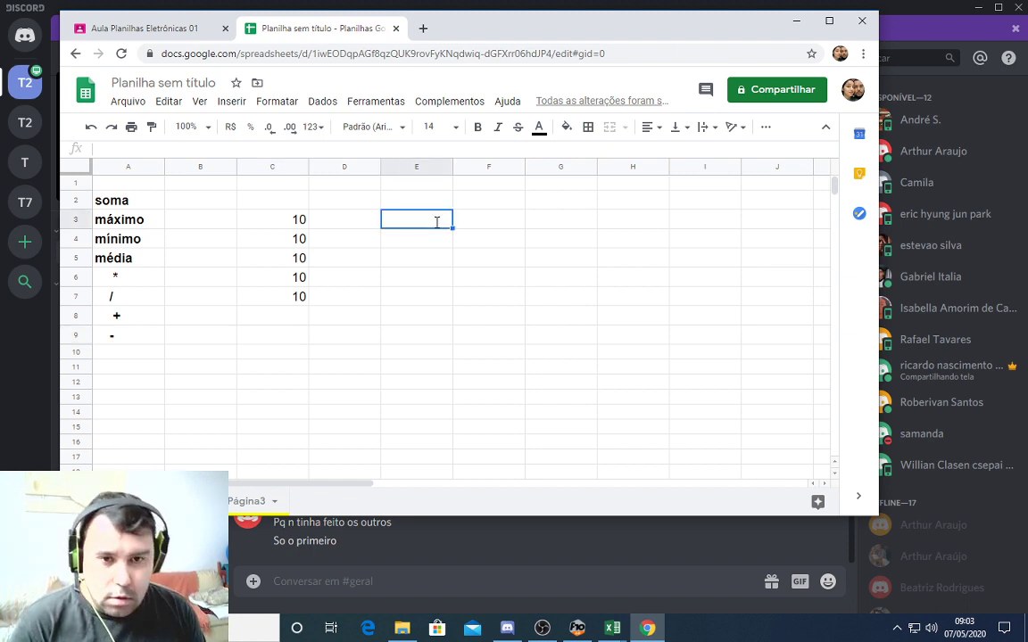
pyautogui.write(':')
pyautogui.press('Return')
pyautogui.write(';')
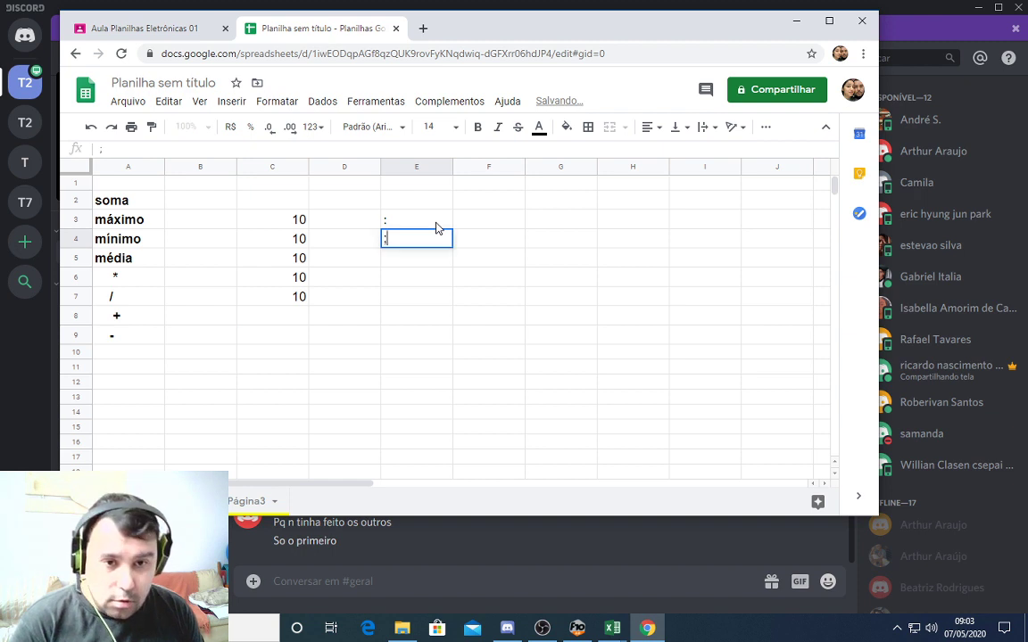
pyautogui.press('Return')
# Format the colon and semicolon in E3:E4 in bold with font size 36
pyautogui.moveTo(434, 220); pyautogui.dragTo(434, 239)
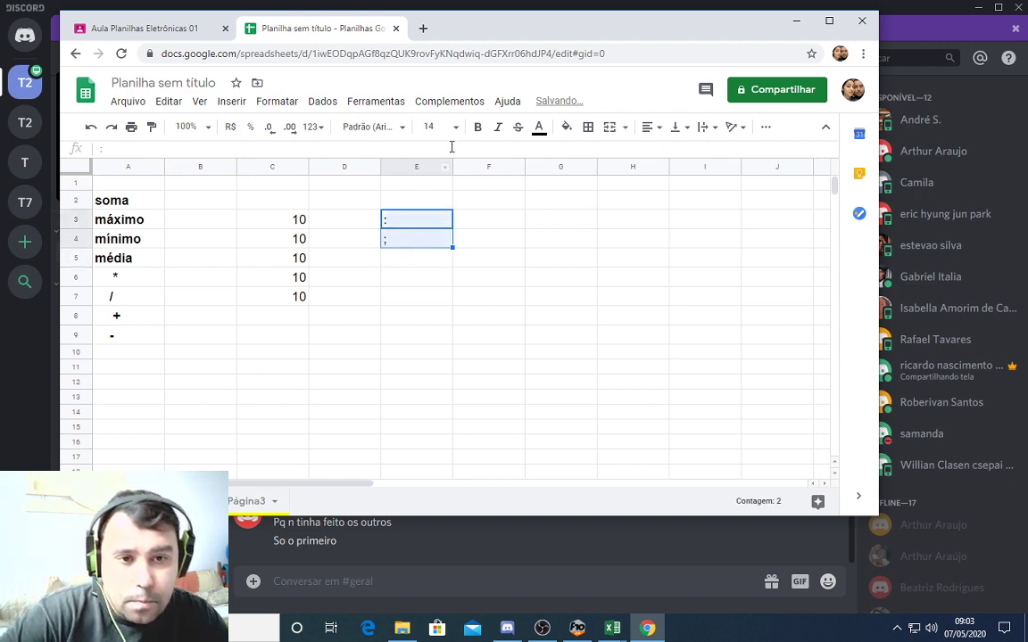
pyautogui.click(477, 128)
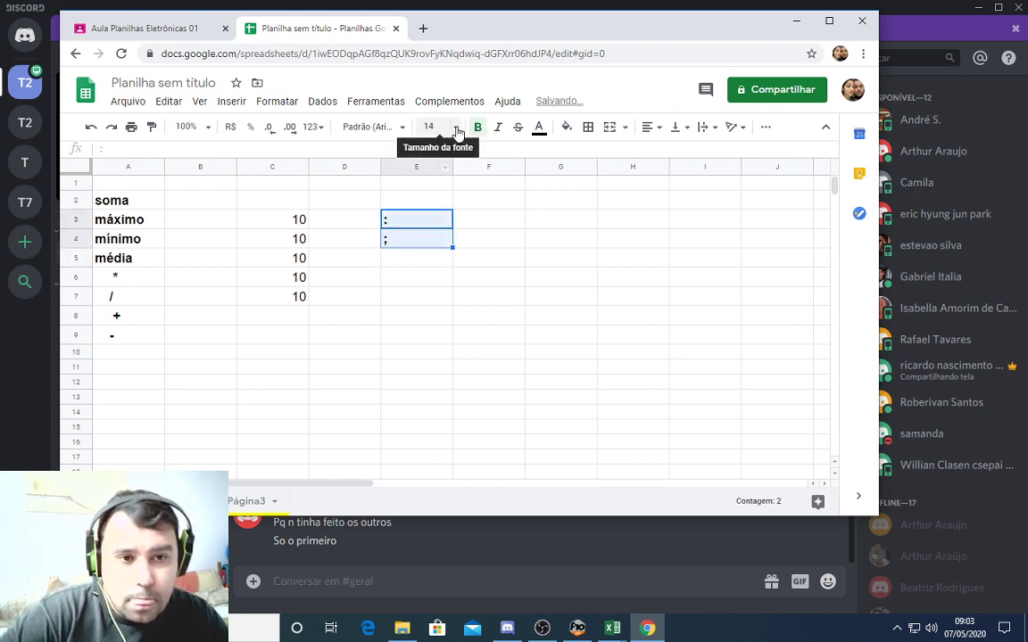
pyautogui.click(456, 127)
pyautogui.click(438, 381)
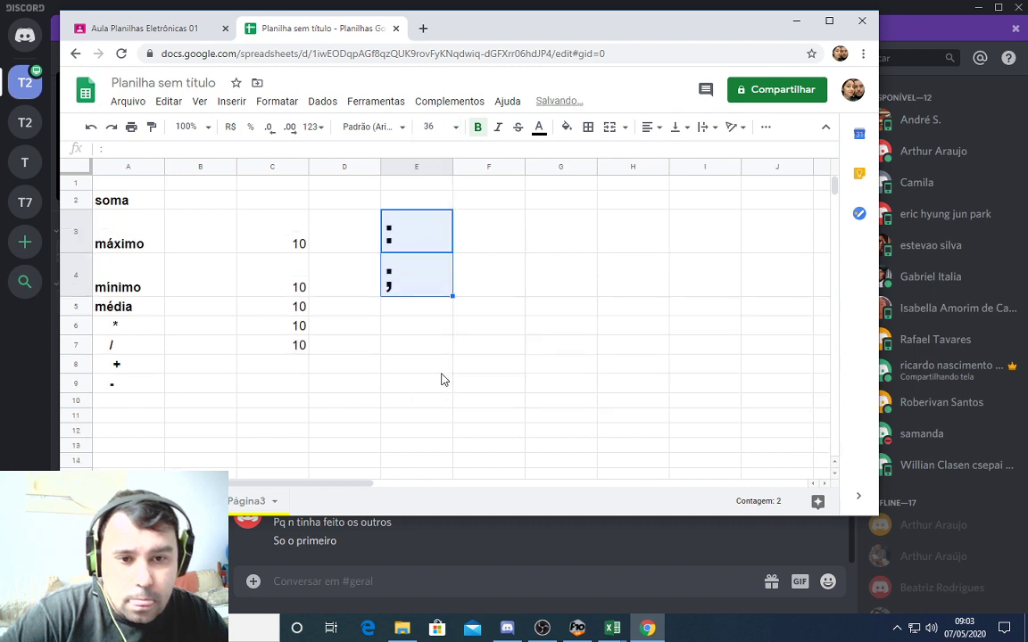
pyautogui.click(443, 345)
pyautogui.click(489, 231)
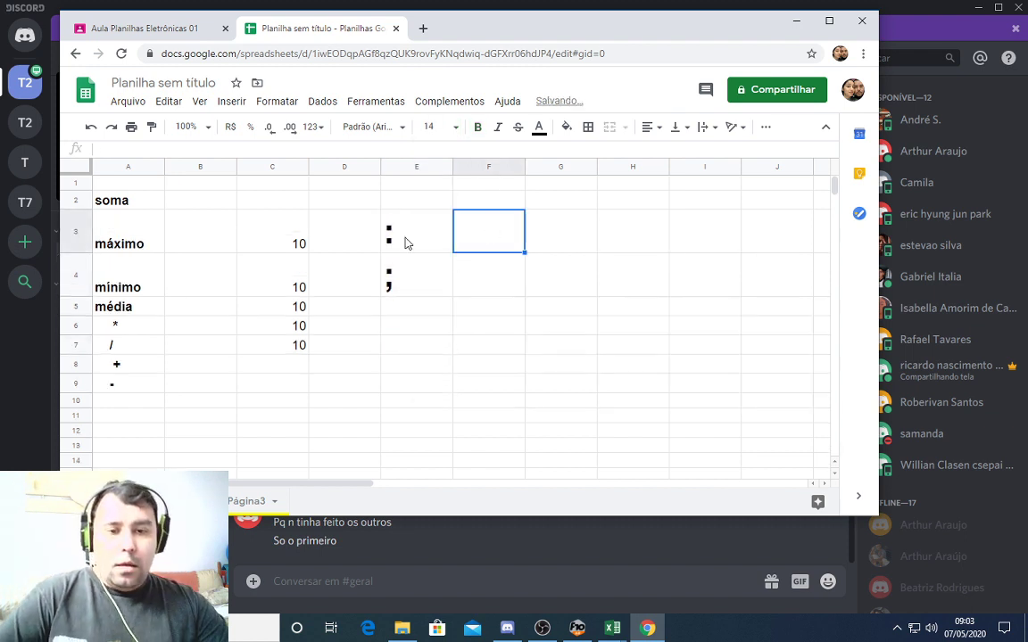
# Examine the colon and semicolon cells in column E, selecting them in turn to compare the two range symbols
pyautogui.click(407, 242)
pyautogui.click(488, 247)
pyautogui.click(421, 241)
pyautogui.click(482, 237)
pyautogui.click(421, 239)
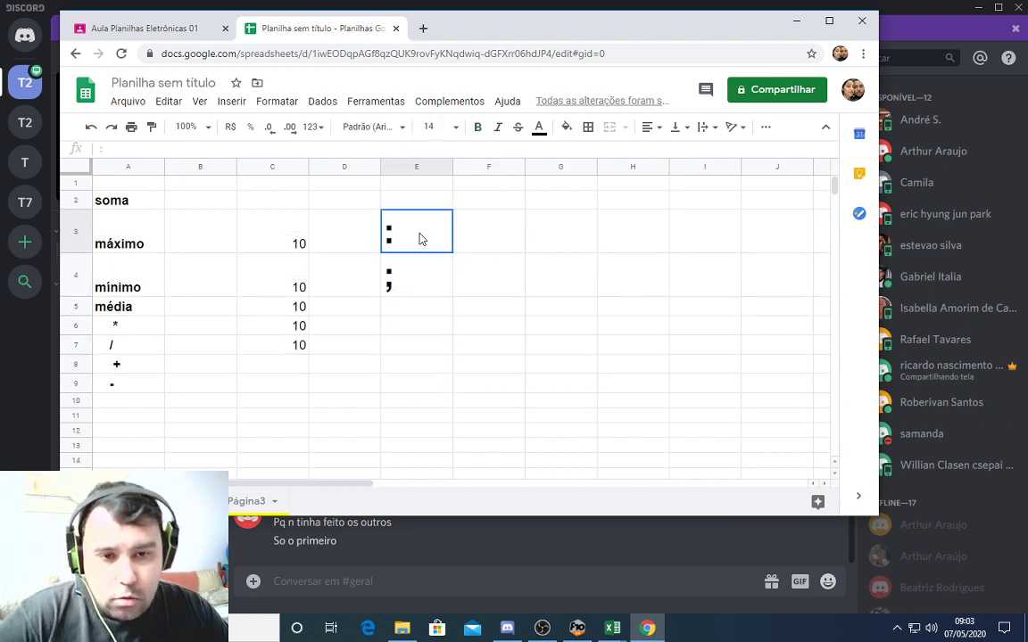
pyautogui.click(468, 241)
pyautogui.click(412, 287)
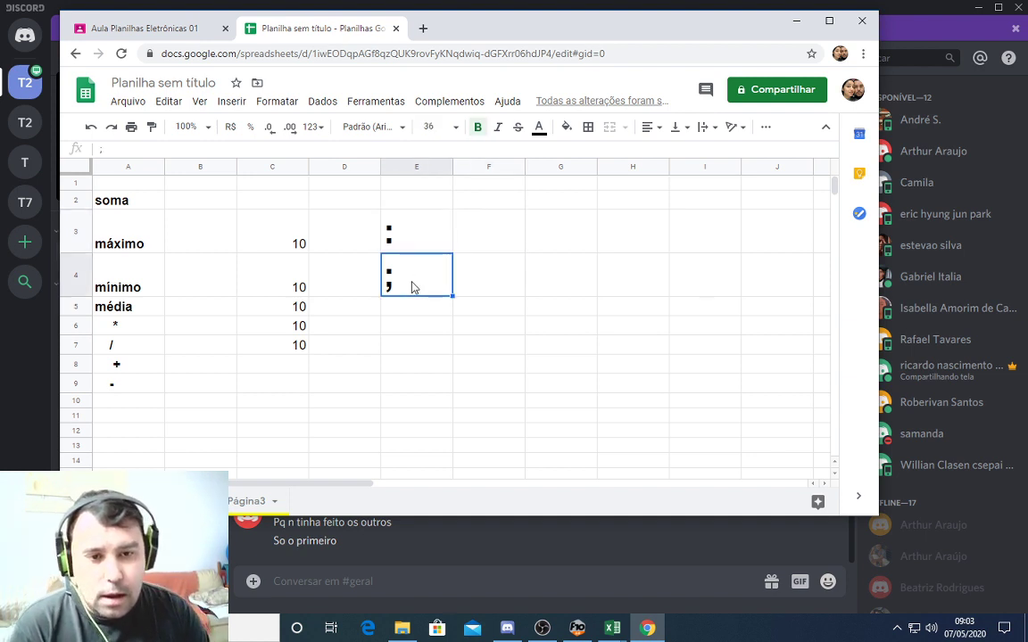
pyautogui.click(417, 245)
pyautogui.click(402, 290)
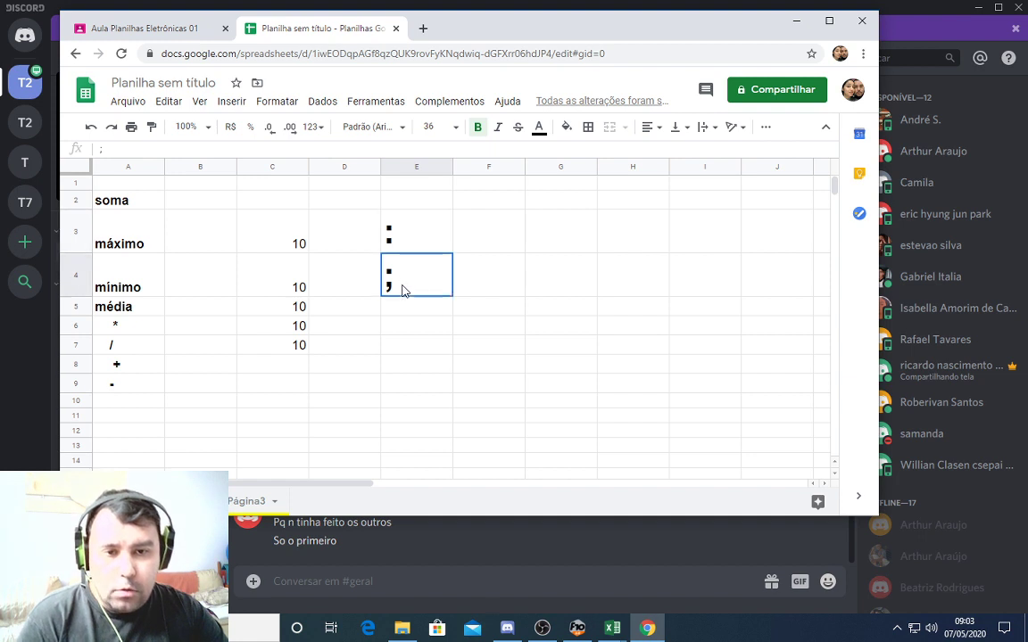
pyautogui.click(402, 230)
pyautogui.click(409, 275)
pyautogui.click(410, 237)
pyautogui.click(413, 274)
pyautogui.click(409, 243)
pyautogui.click(411, 278)
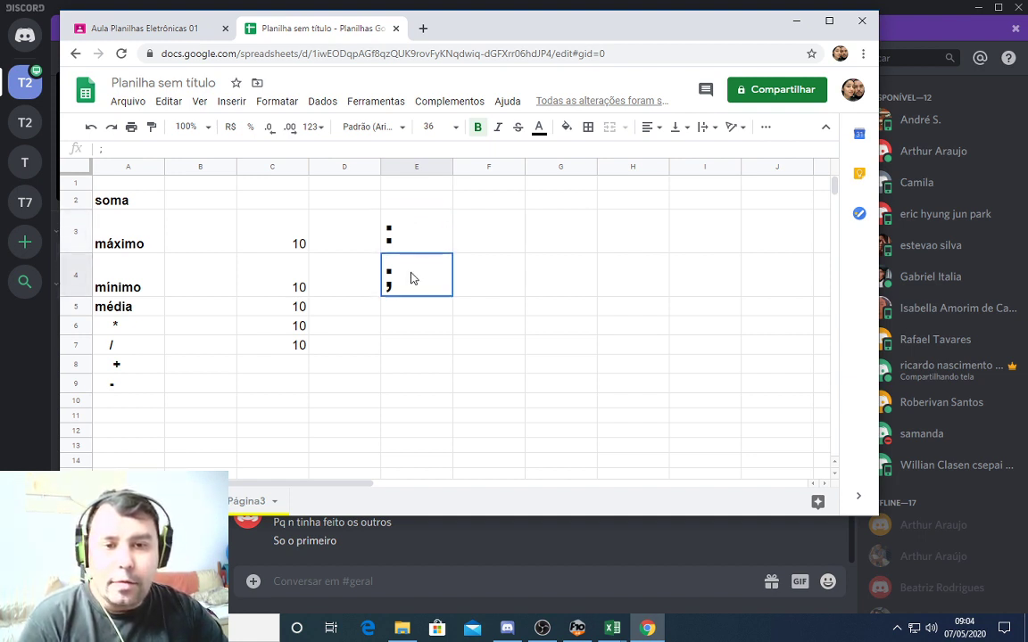
pyautogui.click(411, 236)
pyautogui.click(405, 271)
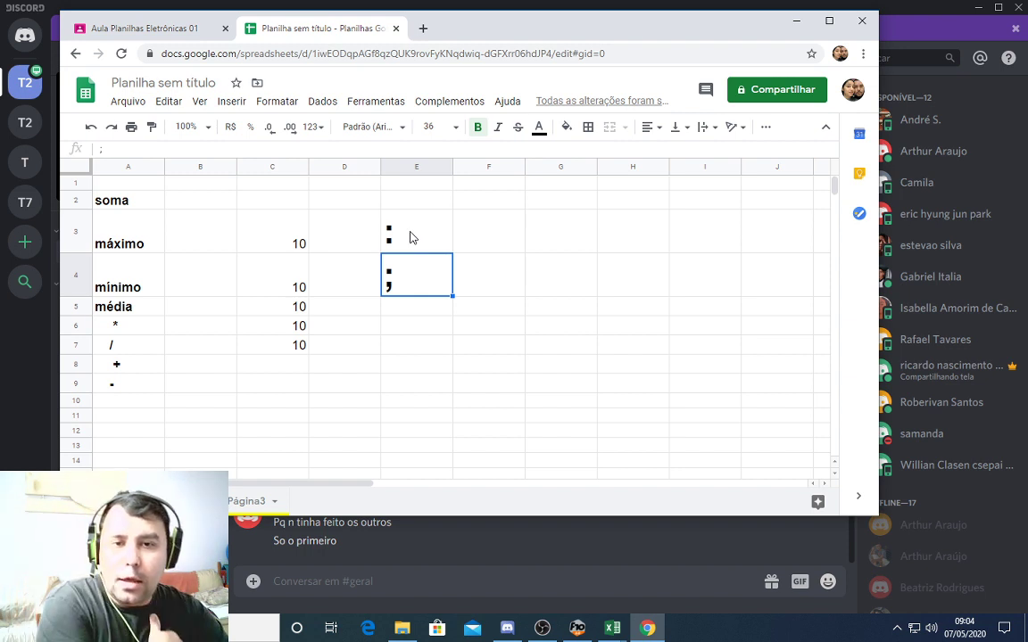
pyautogui.click(411, 237)
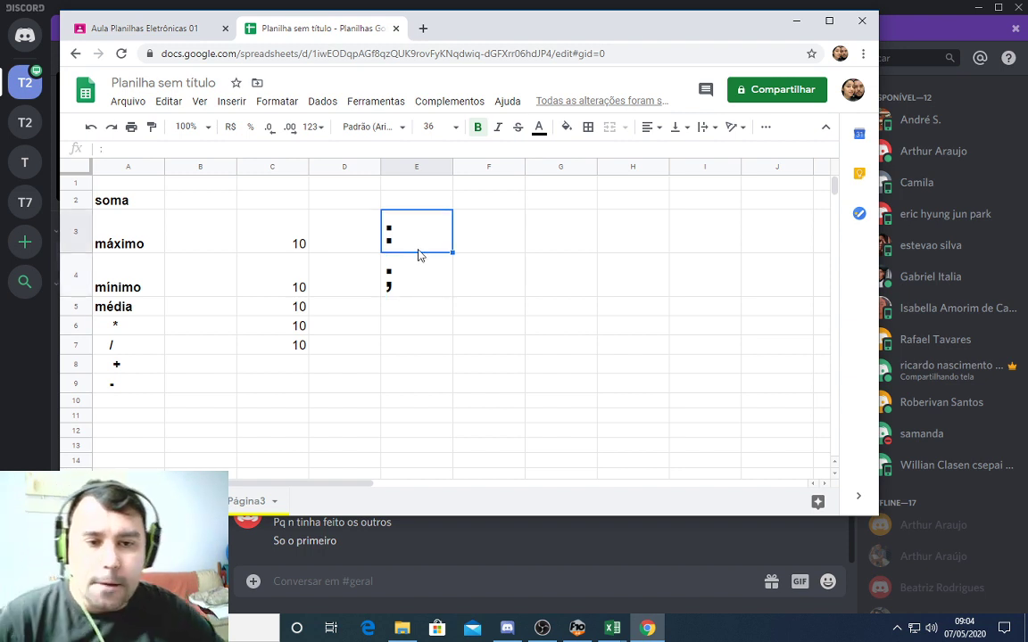
pyautogui.click(421, 269)
pyautogui.click(421, 245)
pyautogui.click(422, 278)
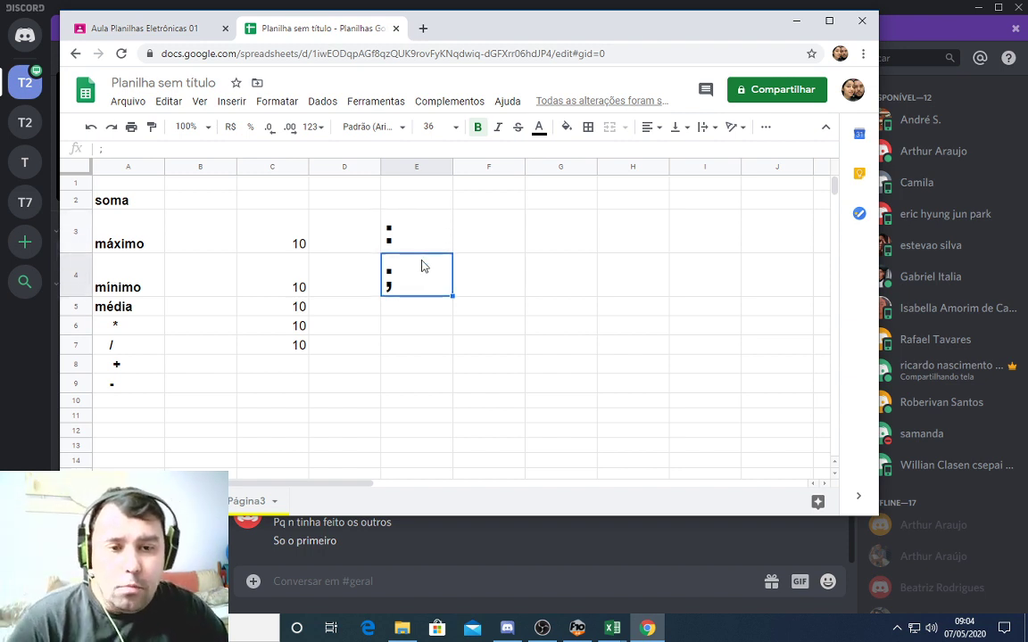
pyautogui.click(421, 243)
pyautogui.click(419, 272)
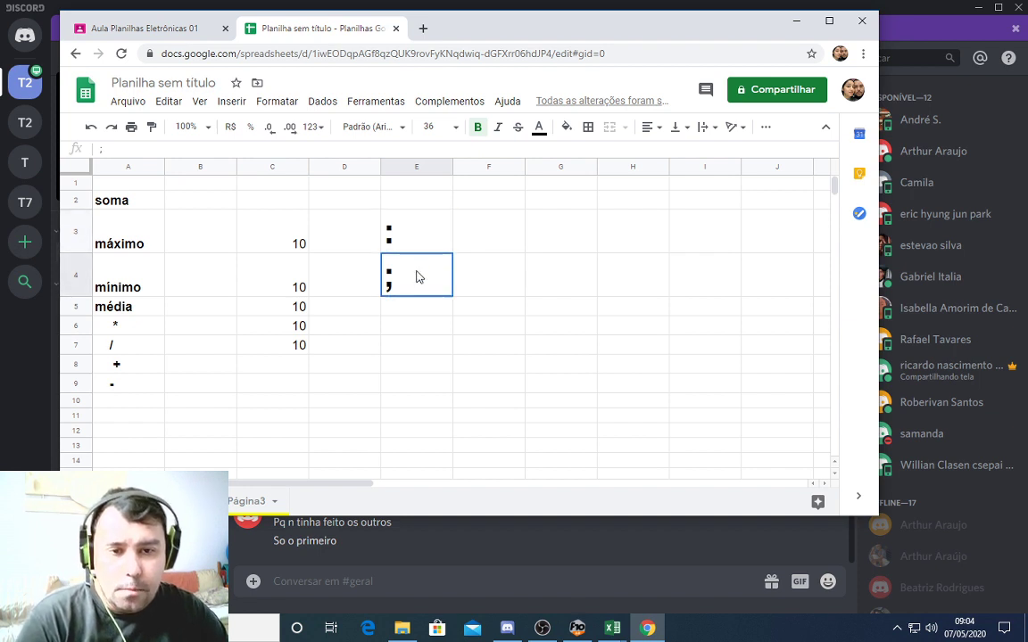
# Enter the meanings "até" beside the colon in F3 and "e" beside the semicolon in F4
pyautogui.click(436, 235)
pyautogui.click(484, 239)
pyautogui.write('at')
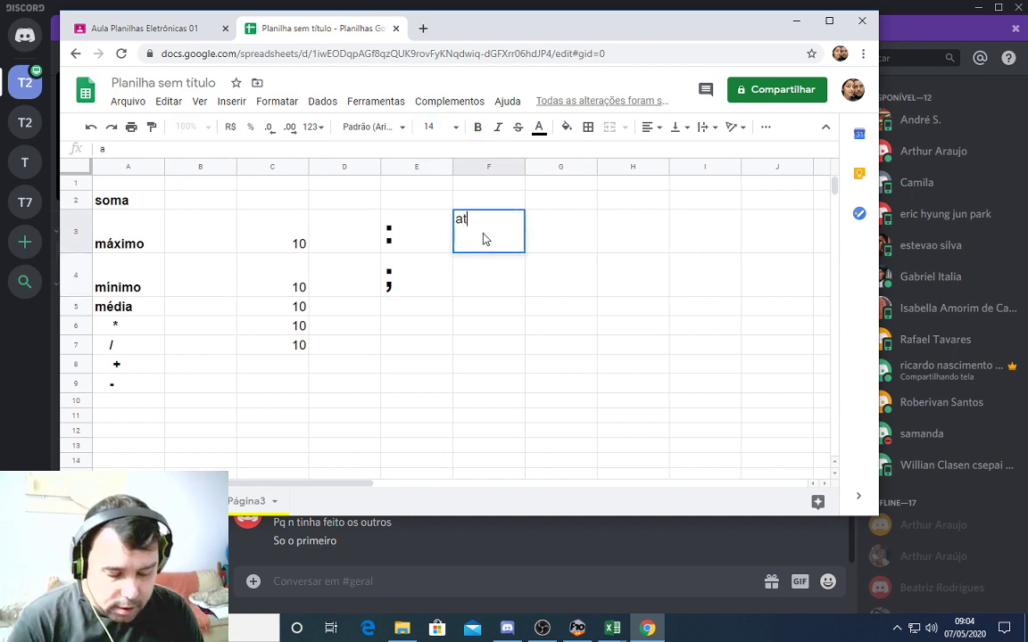
pyautogui.write('é')
pyautogui.press('Return')
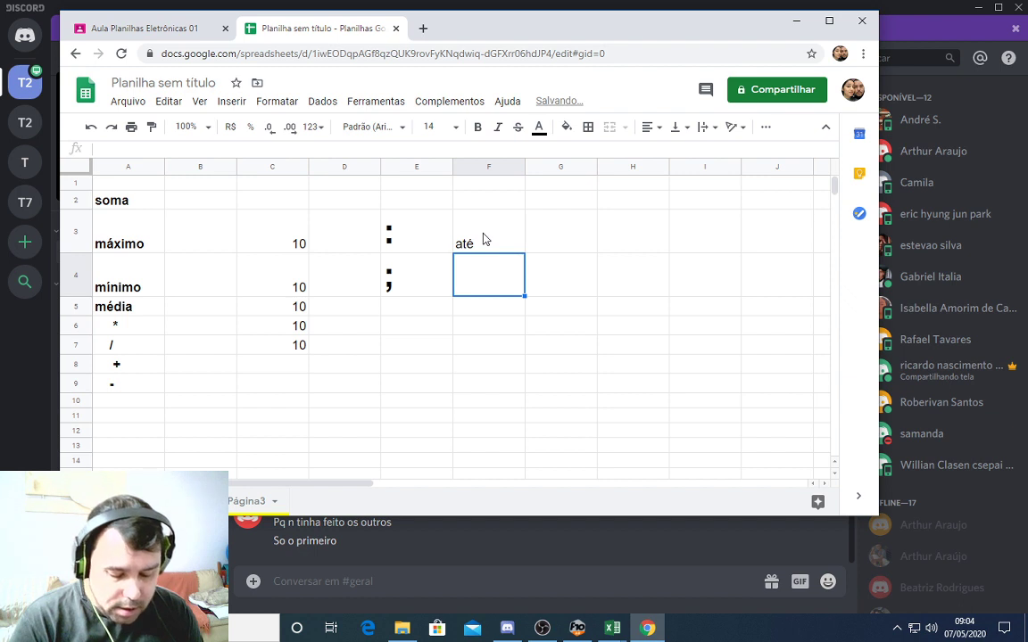
pyautogui.write('e')
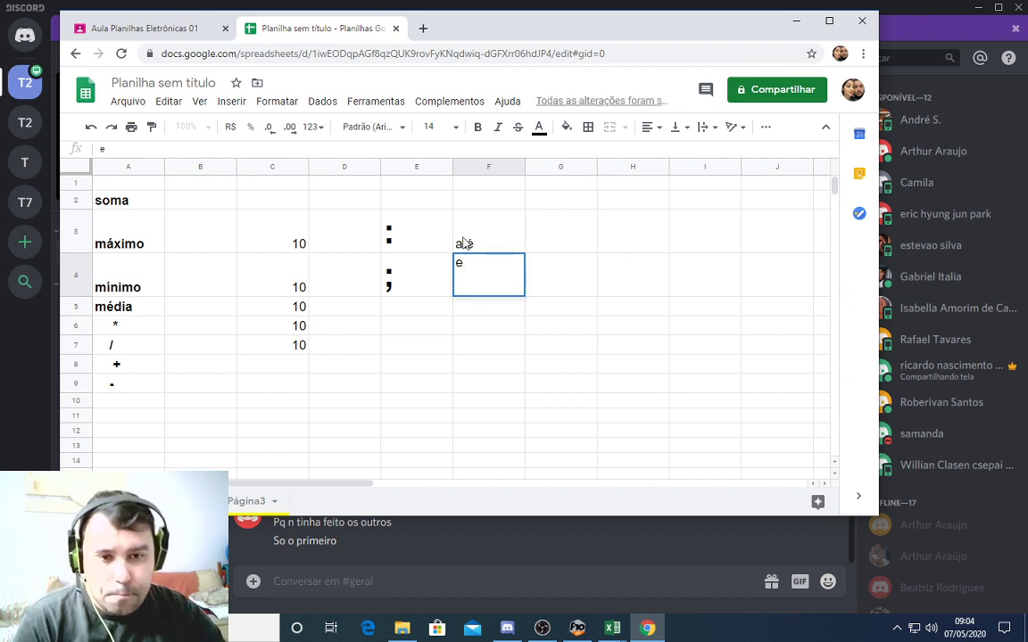
pyautogui.press('Return')
# Format the two meanings in F3:F4 in bold with font size 36
pyautogui.click(481, 248)
pyautogui.moveTo(482, 266); pyautogui.dragTo(482, 282)
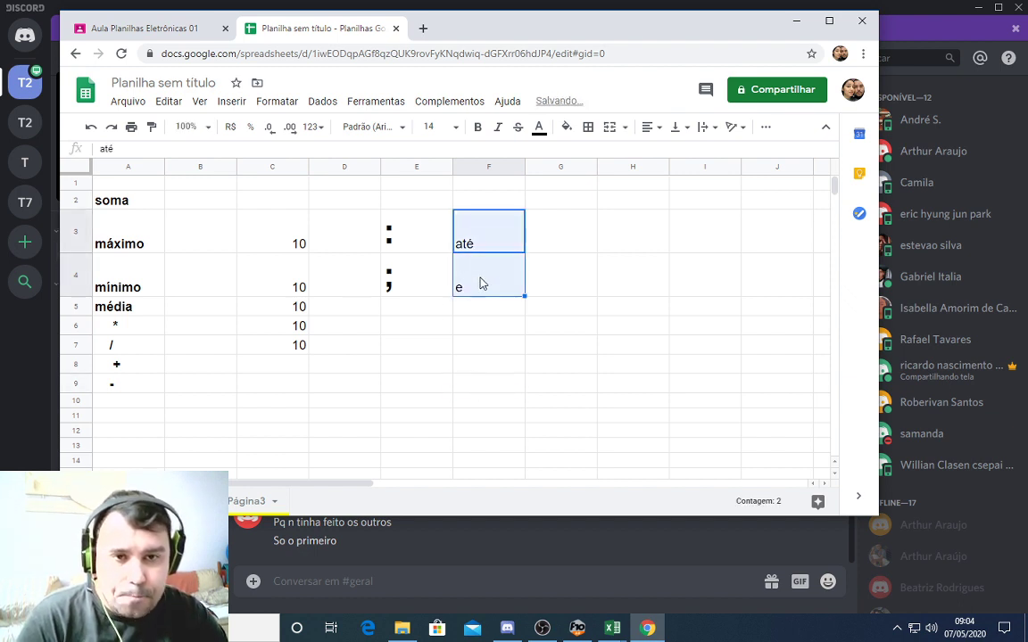
pyautogui.click(479, 129)
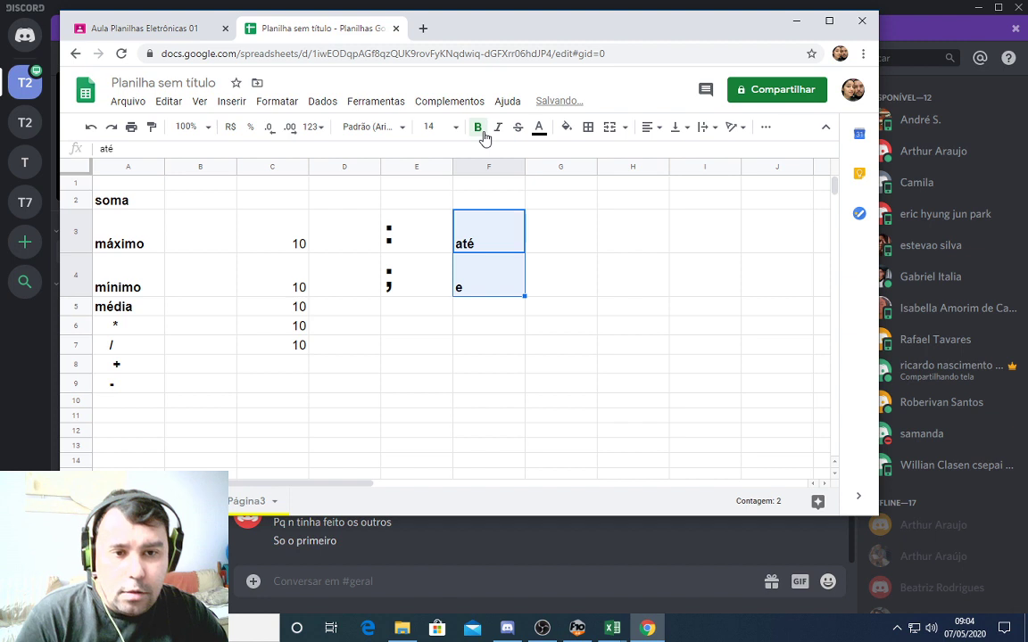
pyautogui.click(439, 127)
pyautogui.click(439, 357)
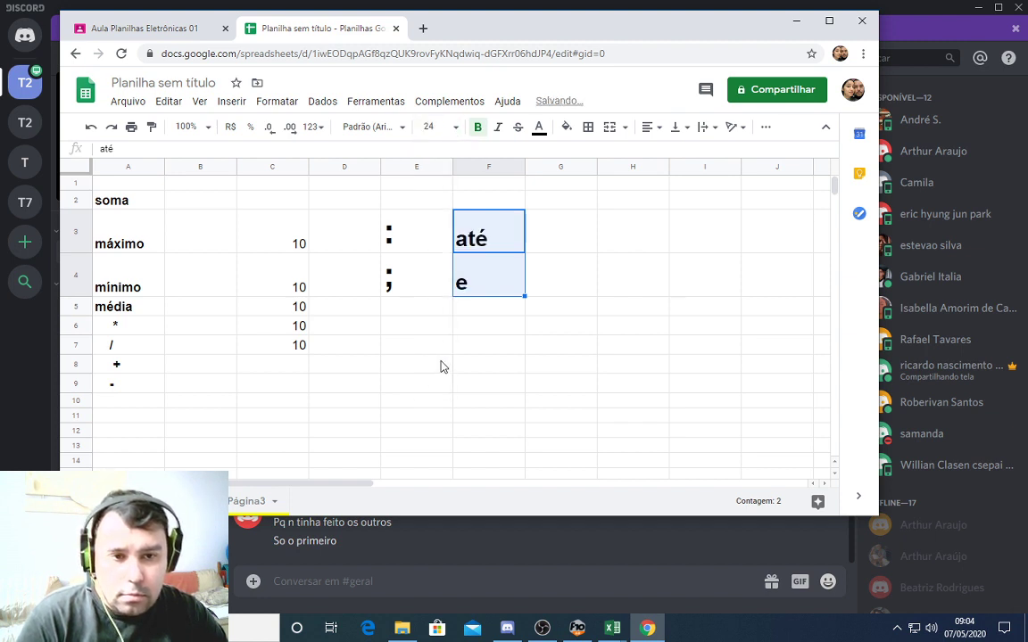
pyautogui.click(437, 126)
pyautogui.click(437, 381)
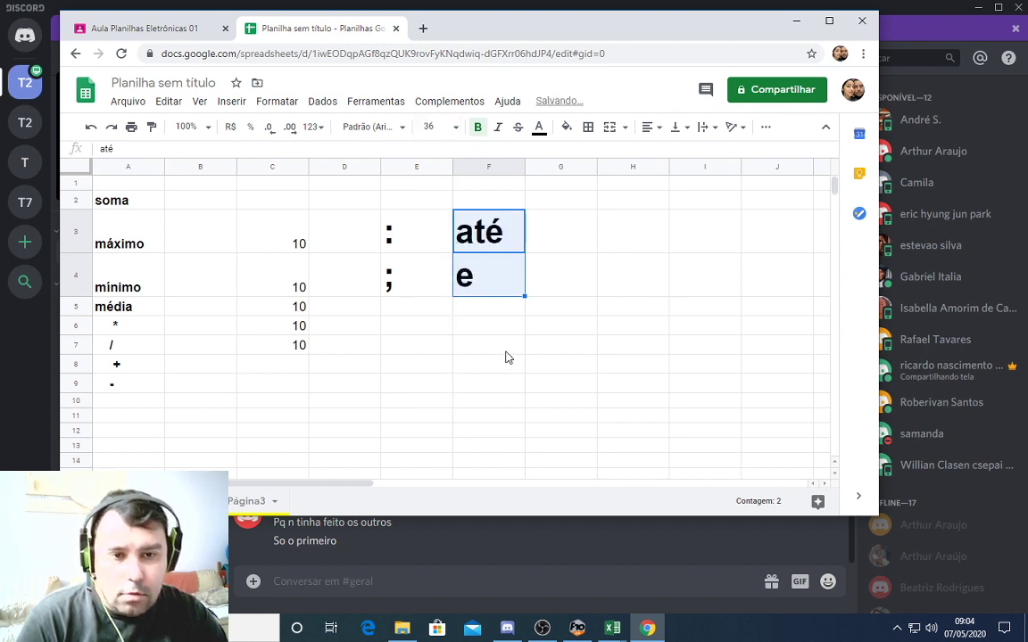
pyautogui.click(504, 348)
# Format the values in C3:C7 in bold at font size 24 and give them a yellow fill
pyautogui.moveTo(299, 245); pyautogui.dragTo(294, 348)
pyautogui.click(477, 127)
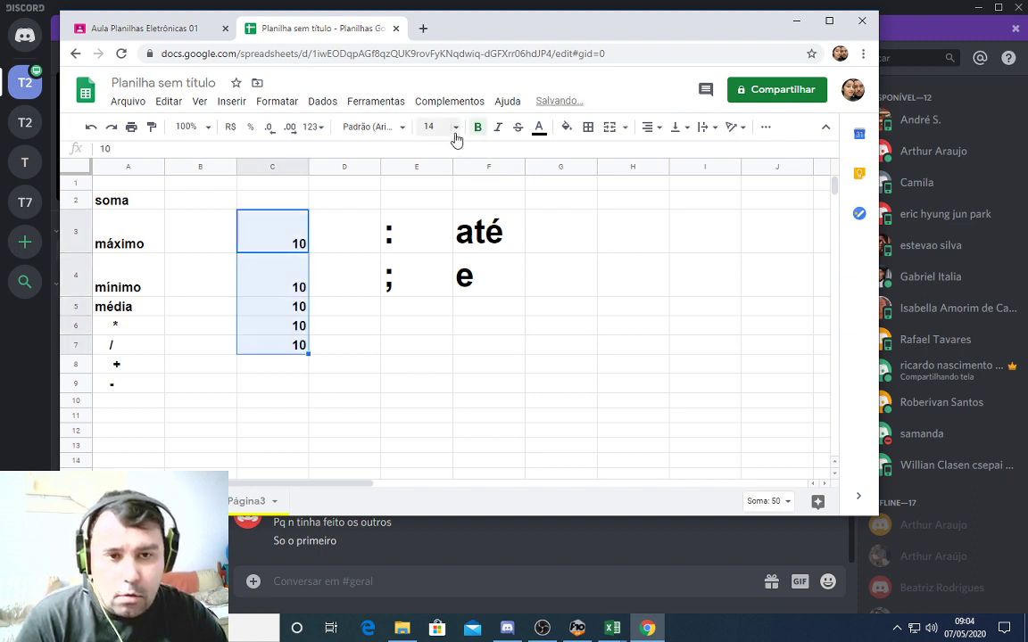
pyautogui.click(438, 126)
pyautogui.click(434, 357)
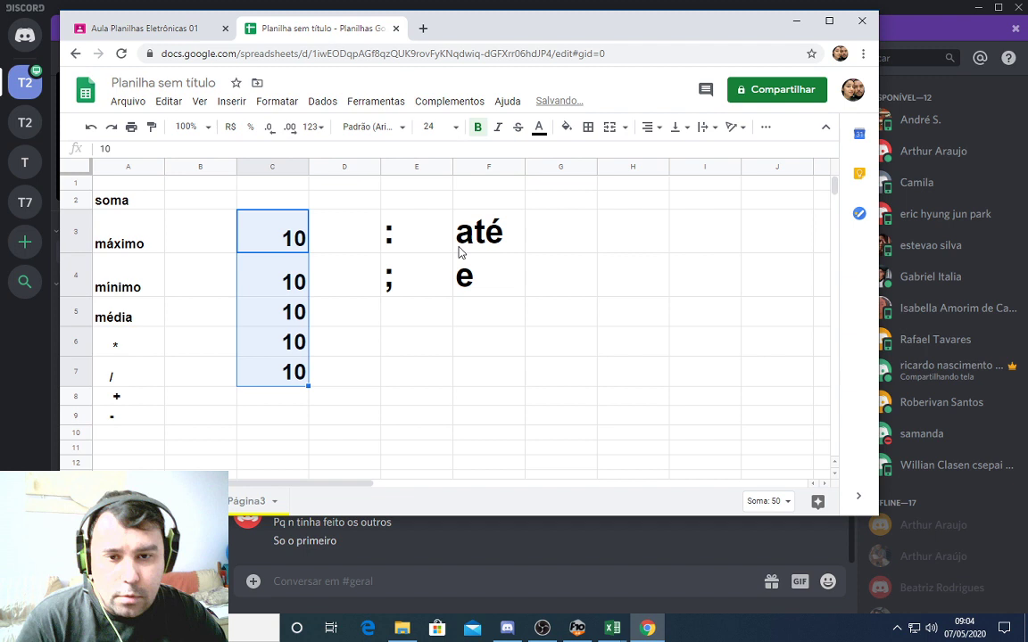
pyautogui.click(567, 126)
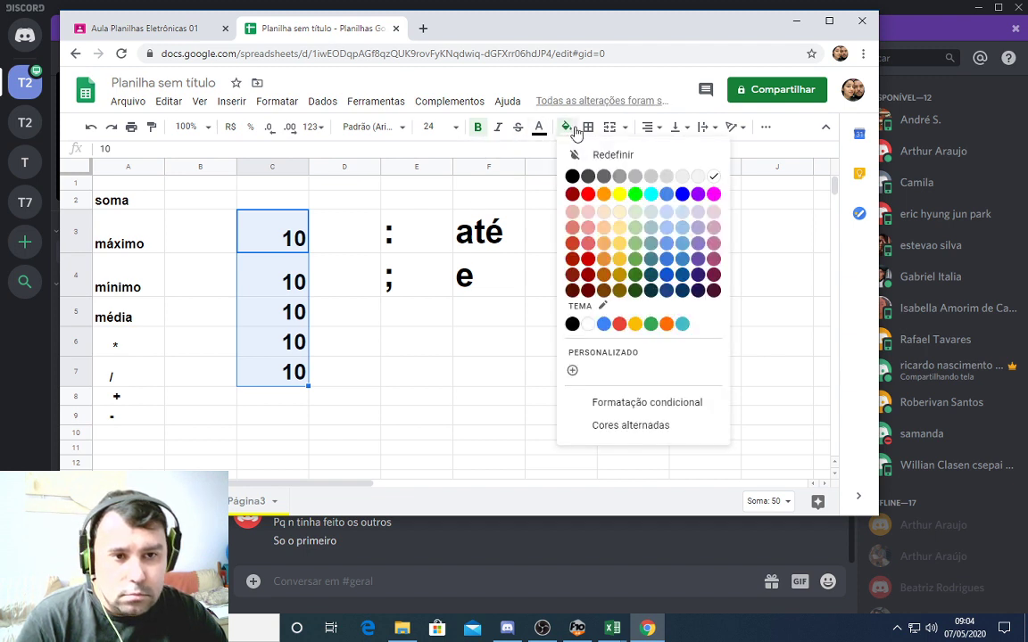
pyautogui.click(619, 194)
pyautogui.click(298, 418)
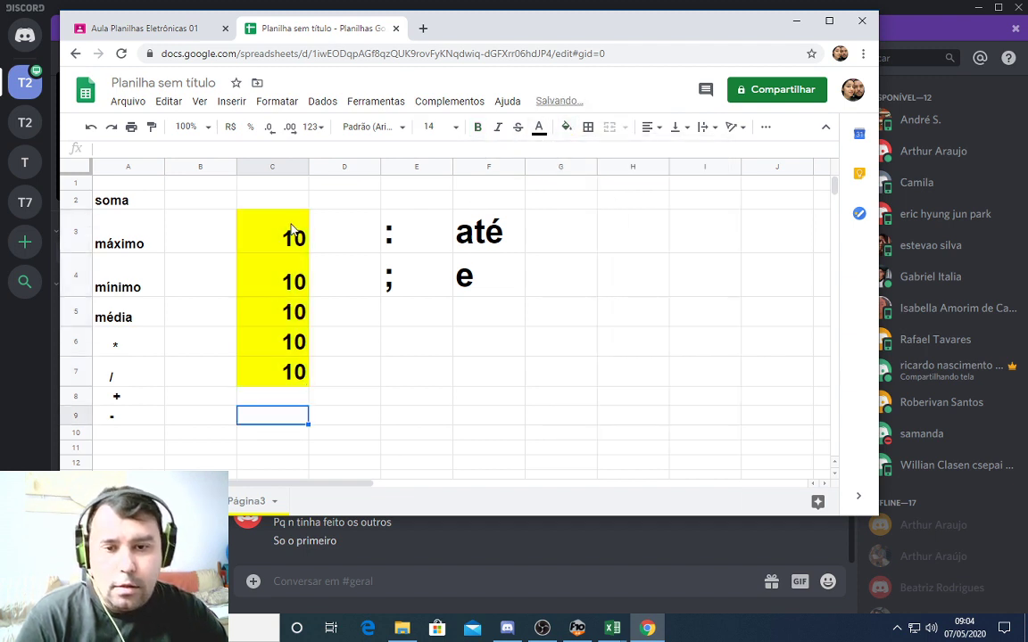
# Try to build a sum formula in C9 over the yellow cells, using =soma( with C3, a colon and C7
pyautogui.moveTo(272, 234); pyautogui.dragTo(286, 374)
pyautogui.click(291, 421)
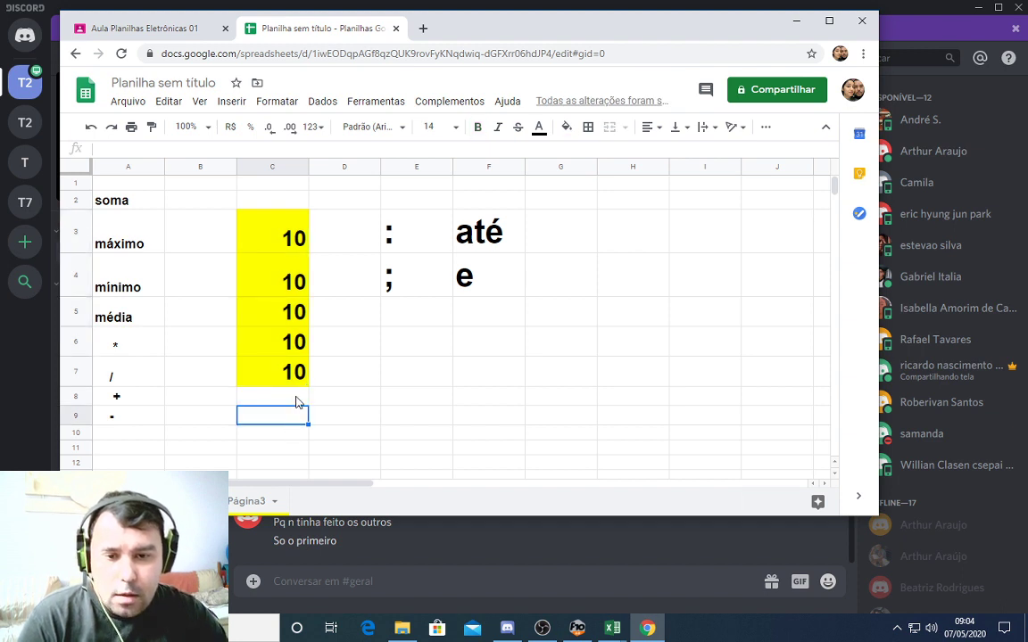
pyautogui.write('=')
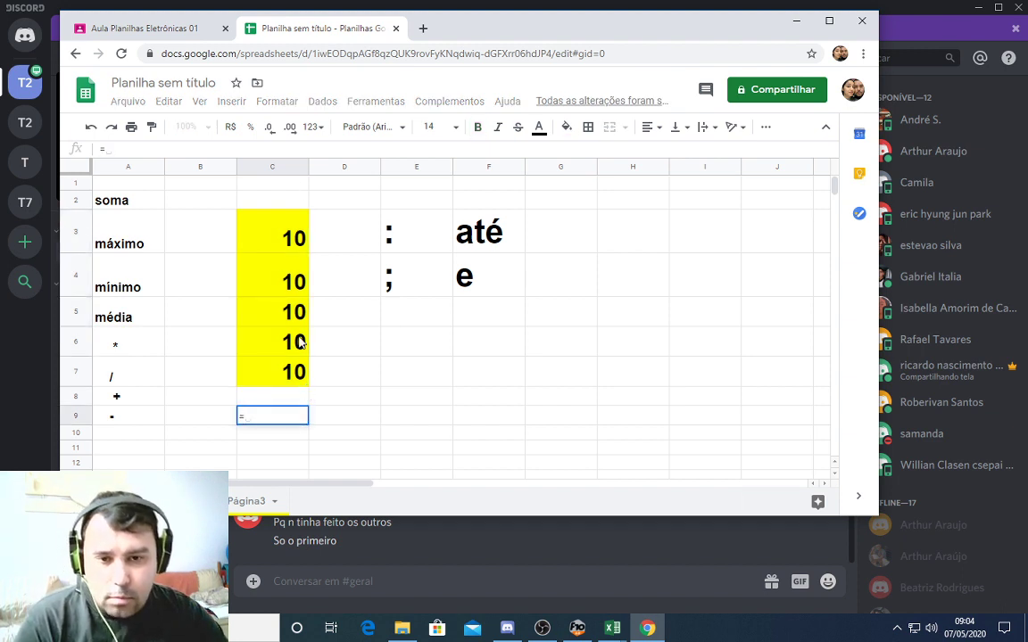
pyautogui.write('soma(')
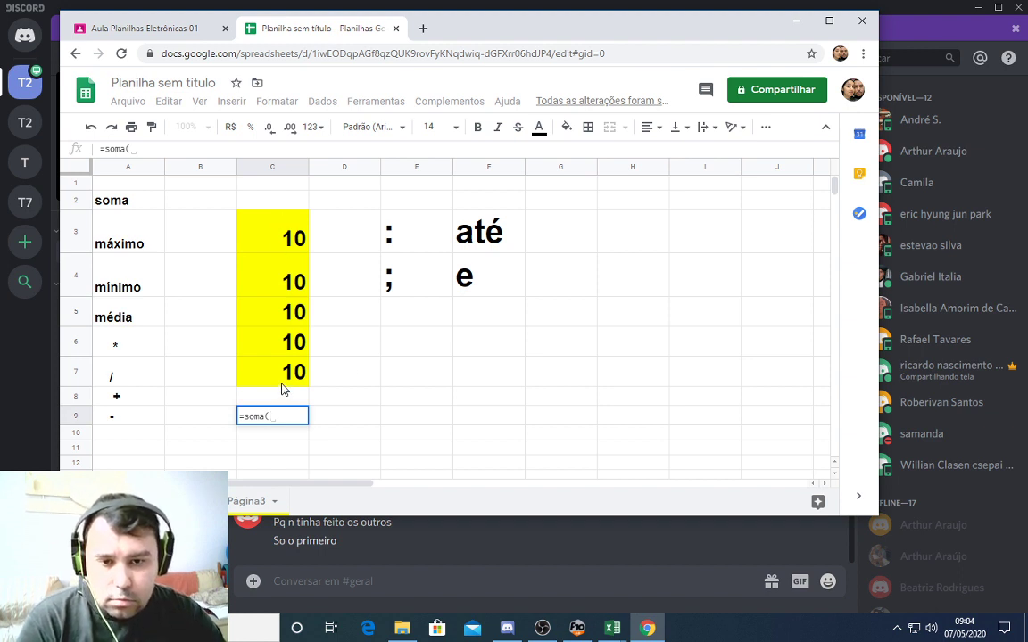
pyautogui.click(283, 241)
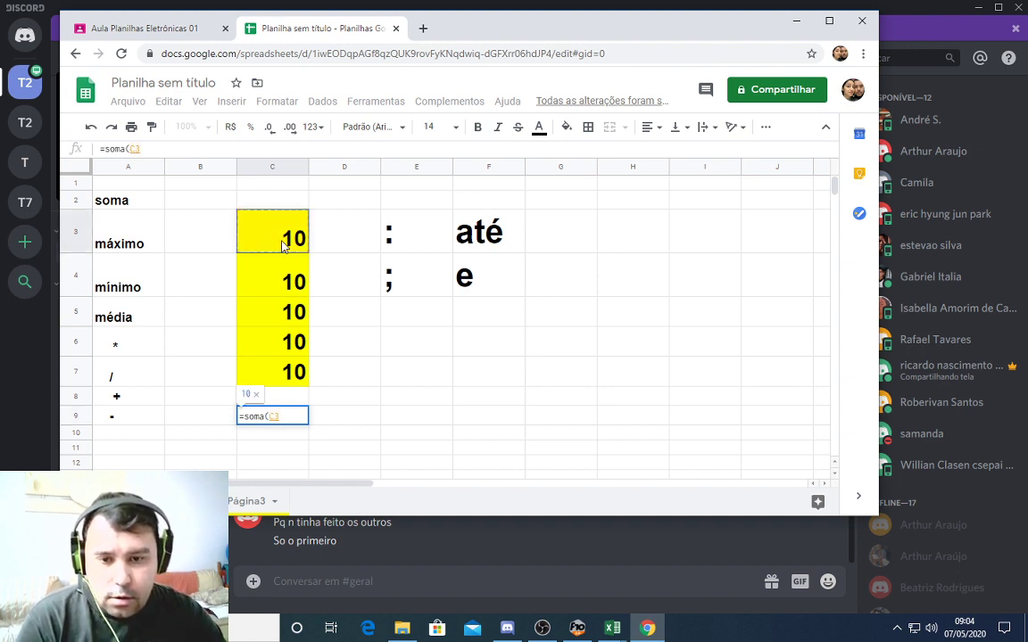
pyautogui.write(':')
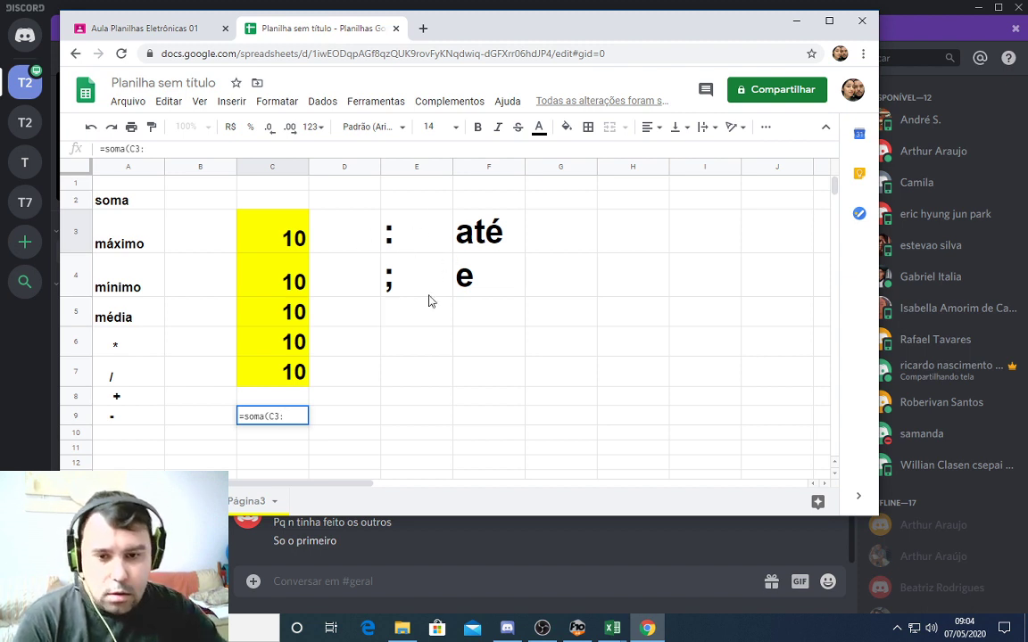
pyautogui.click(294, 373)
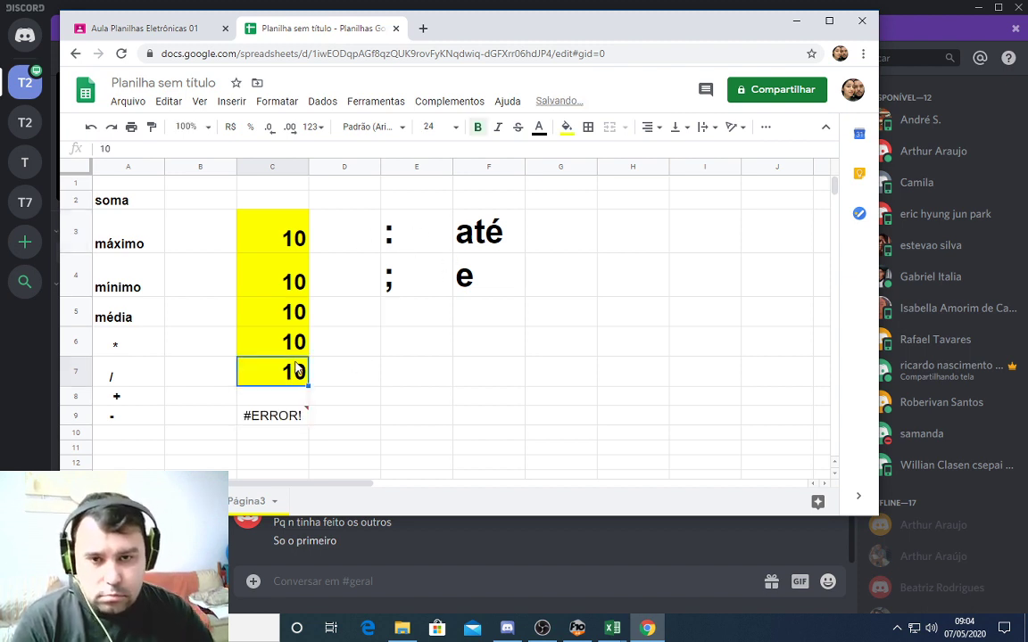
# Retry the sum formula in C9 by re-entering the colon after C3 and picking C7 as the range end
pyautogui.click(284, 415)
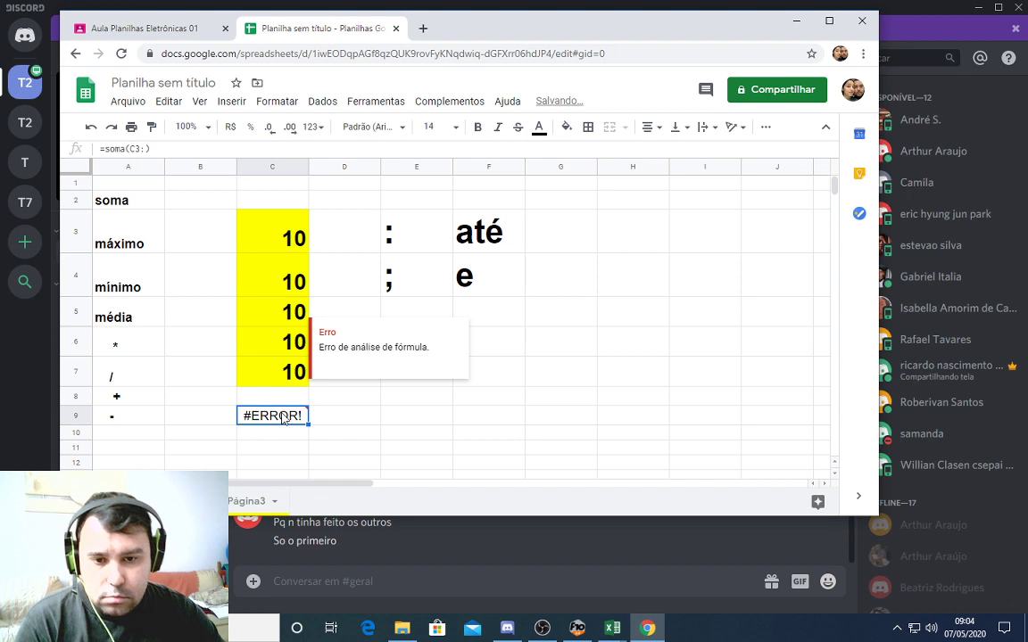
pyautogui.click(147, 151)
pyautogui.click(275, 367)
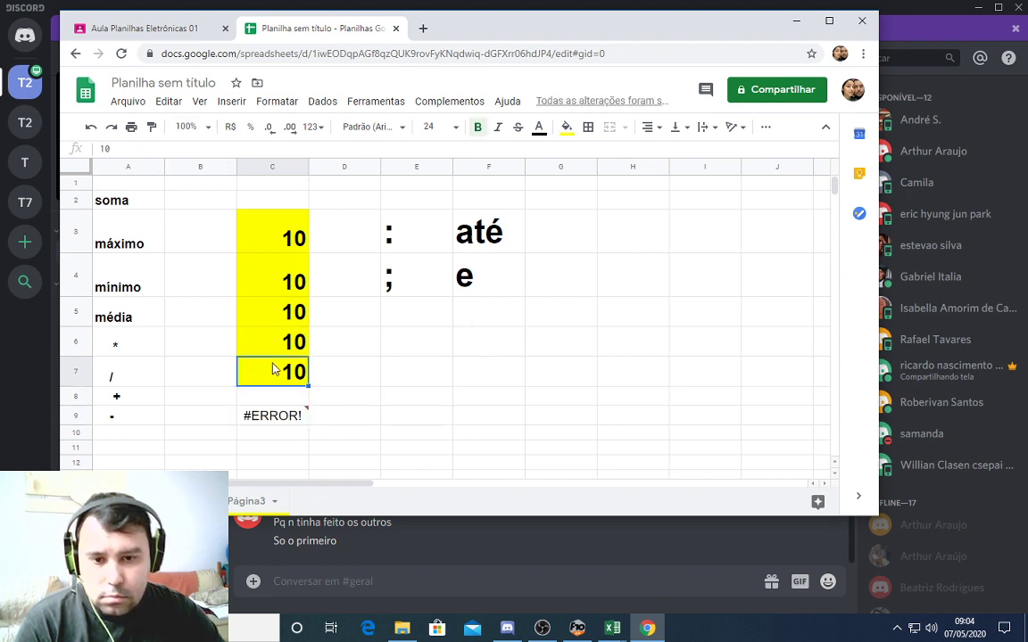
pyautogui.click(295, 416)
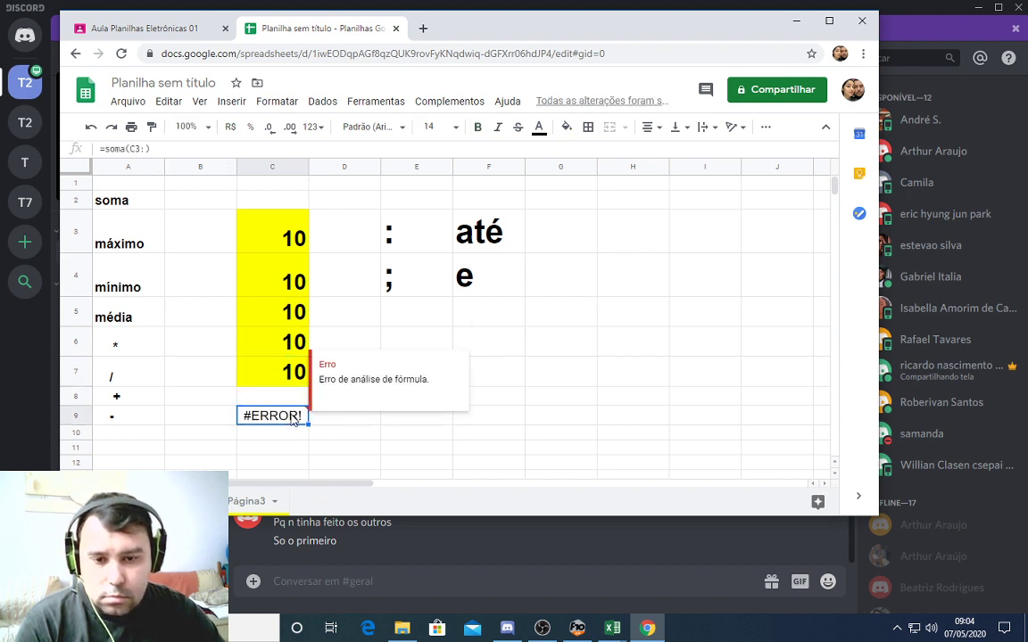
pyautogui.click(171, 148)
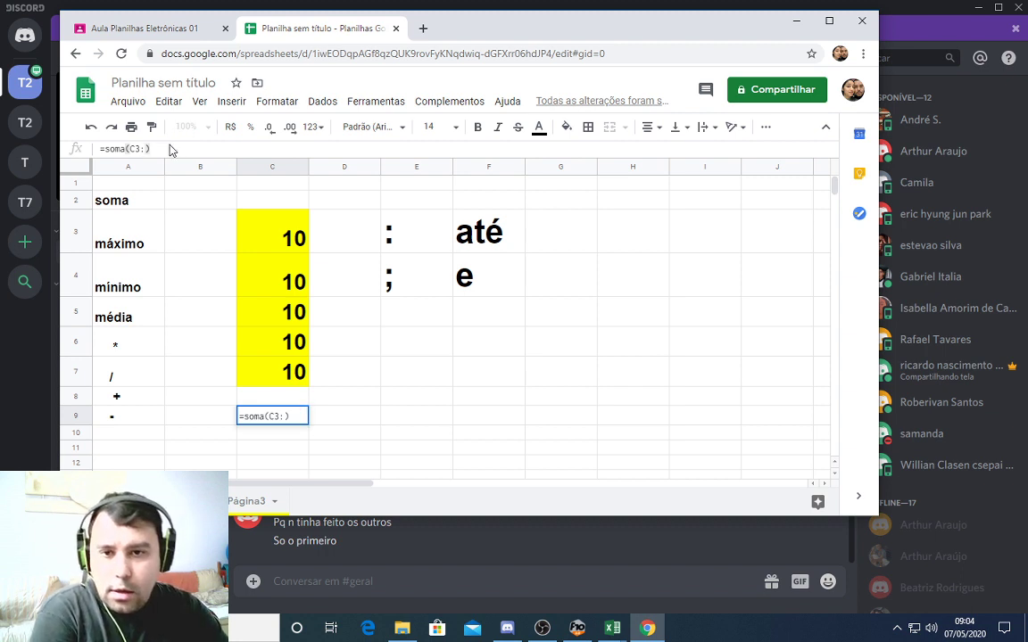
pyautogui.press('BackSpace')
pyautogui.press('BackSpace')
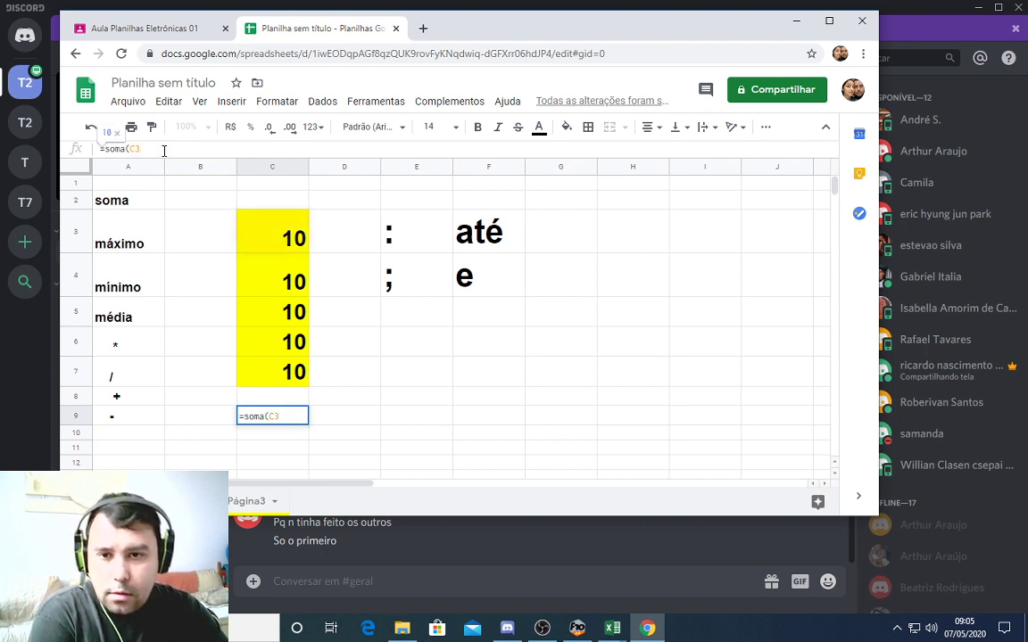
pyautogui.write(';)')
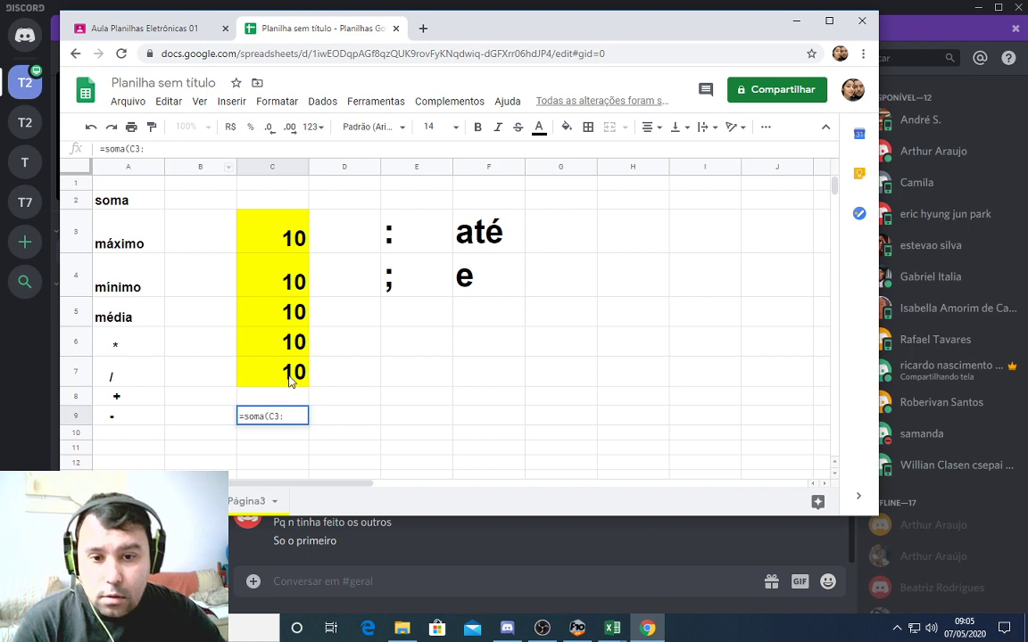
pyautogui.click(290, 375)
pyautogui.click(293, 412)
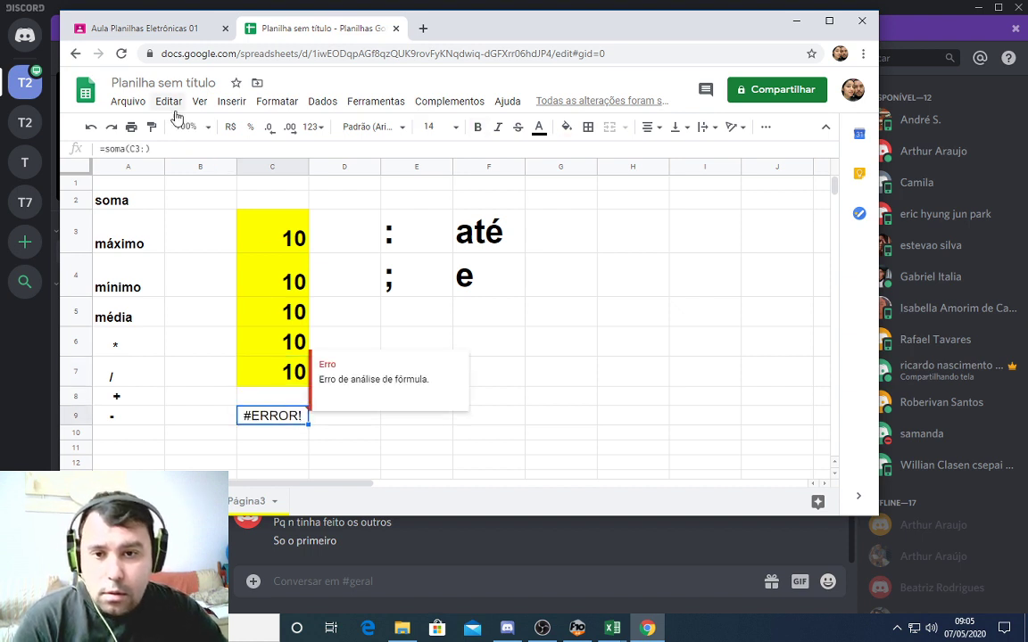
# Correct the C9 formula to =soma(C3:C7), picking the whole yellow range as its argument
pyautogui.click(174, 149)
pyautogui.press('BackSpace')
pyautogui.press('BackSpace')
pyautogui.press('BackSpace')
pyautogui.press('BackSpace')
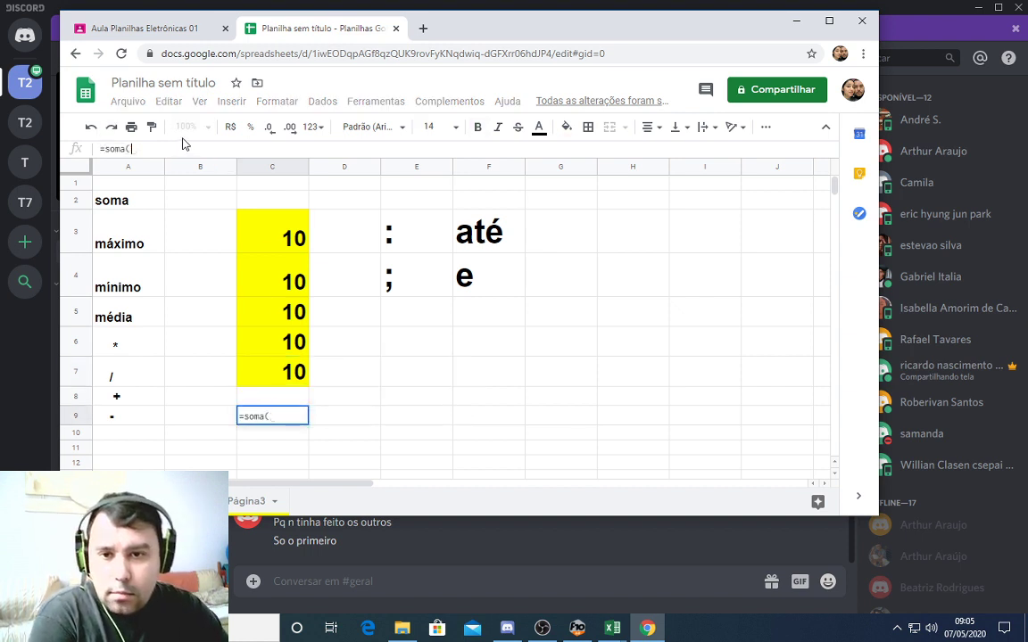
pyautogui.moveTo(259, 230); pyautogui.dragTo(276, 378)
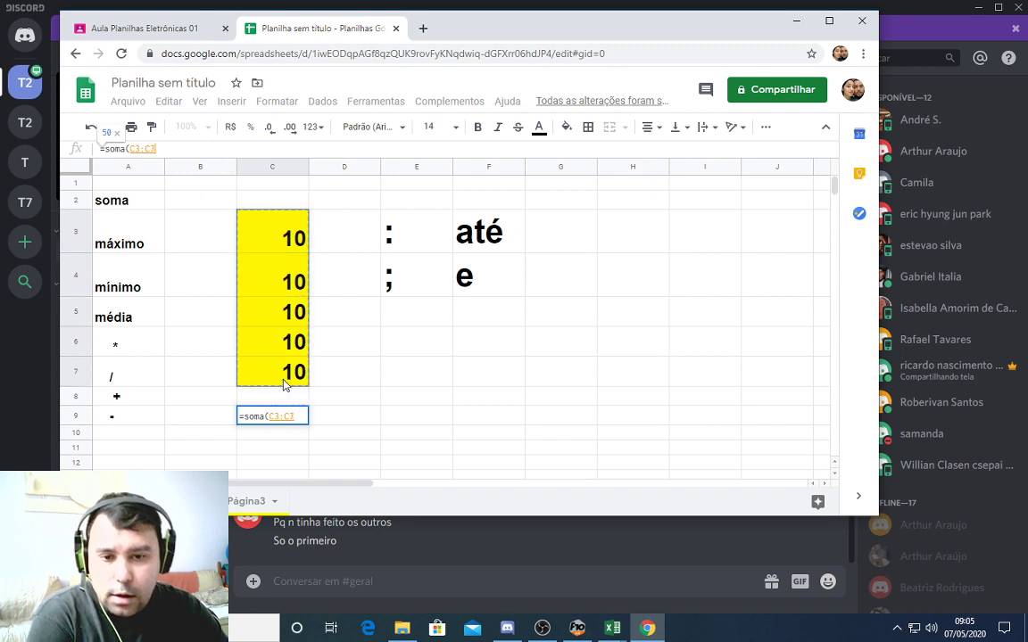
pyautogui.click(303, 417)
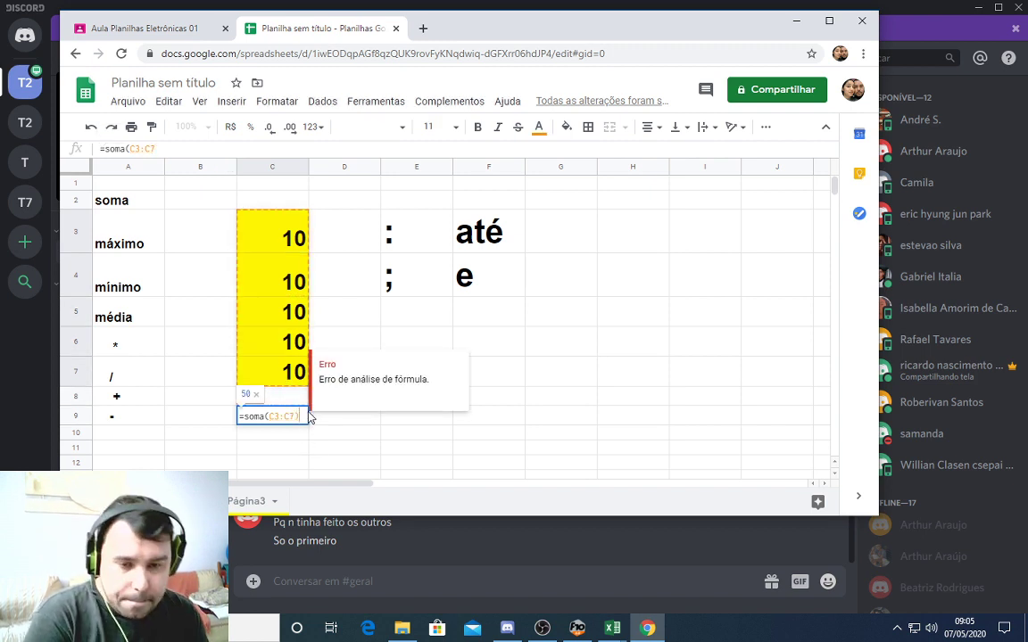
pyautogui.write(')')
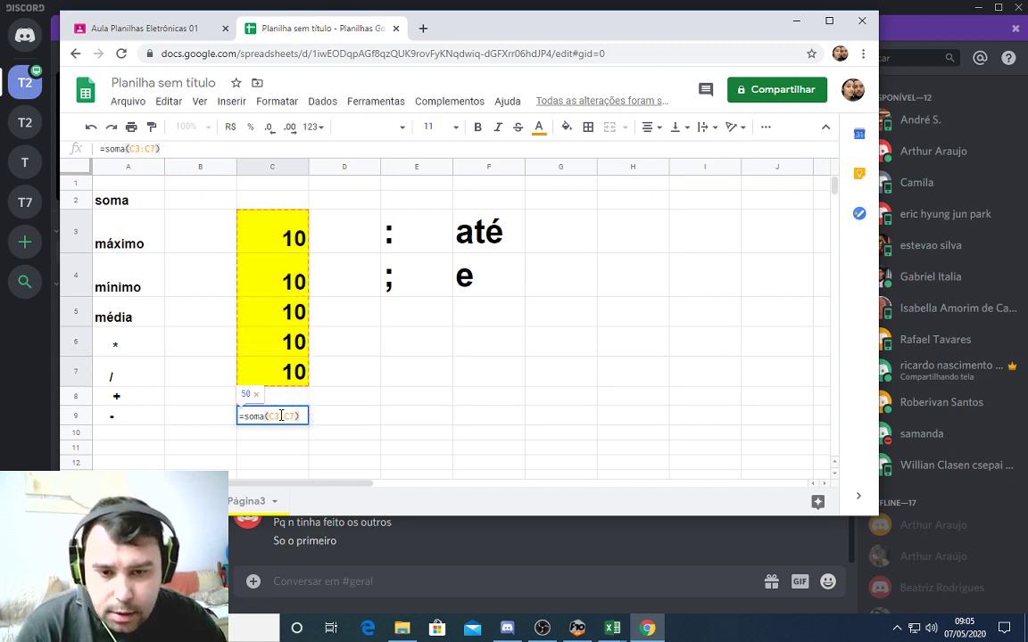
pyautogui.doubleClick(282, 416)
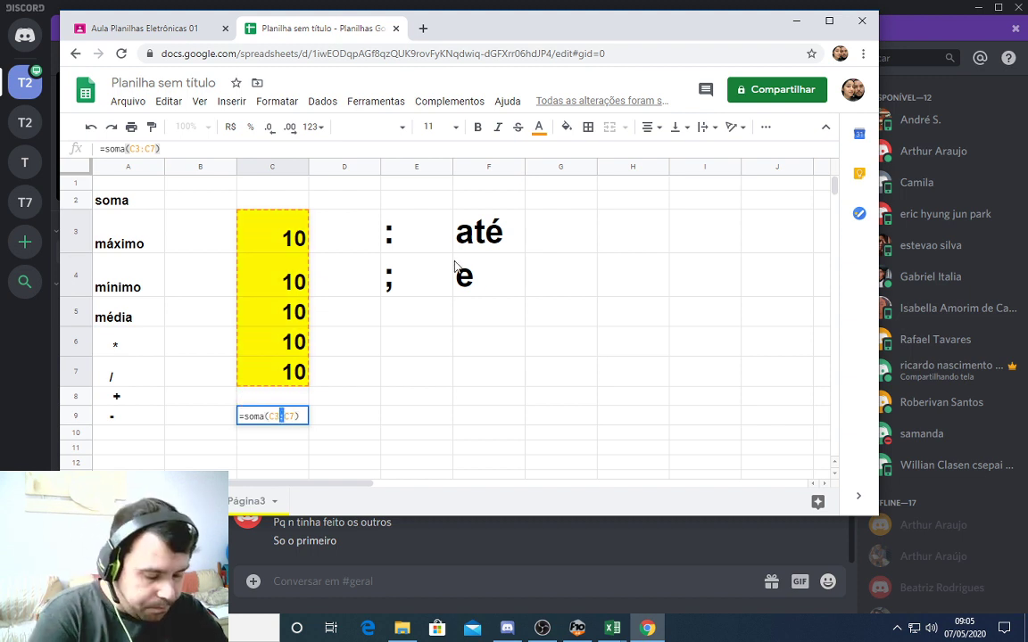
pyautogui.press('Return')
pyautogui.click(290, 418)
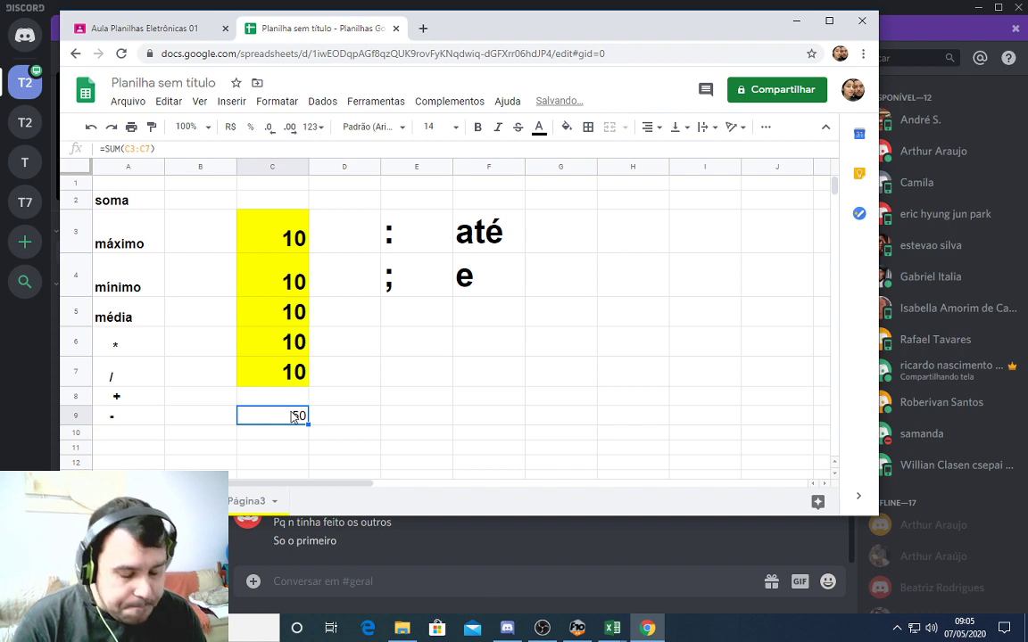
# Replace the C9 formula with =soma(C3;C5;C7) to add only those separate cells, and review its references
pyautogui.write('=s')
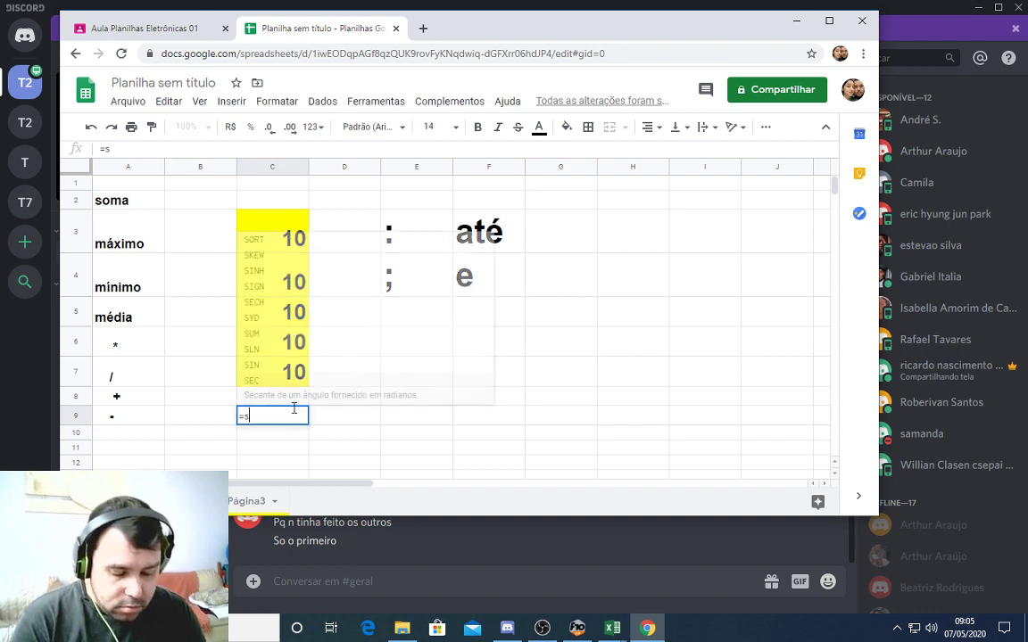
pyautogui.write('oma(')
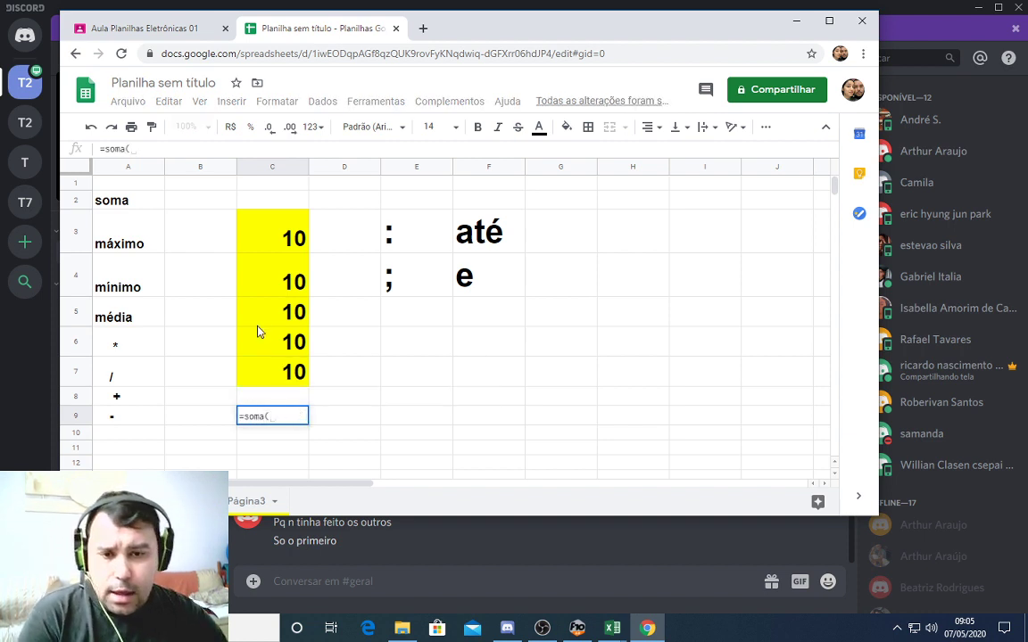
pyautogui.click(283, 239)
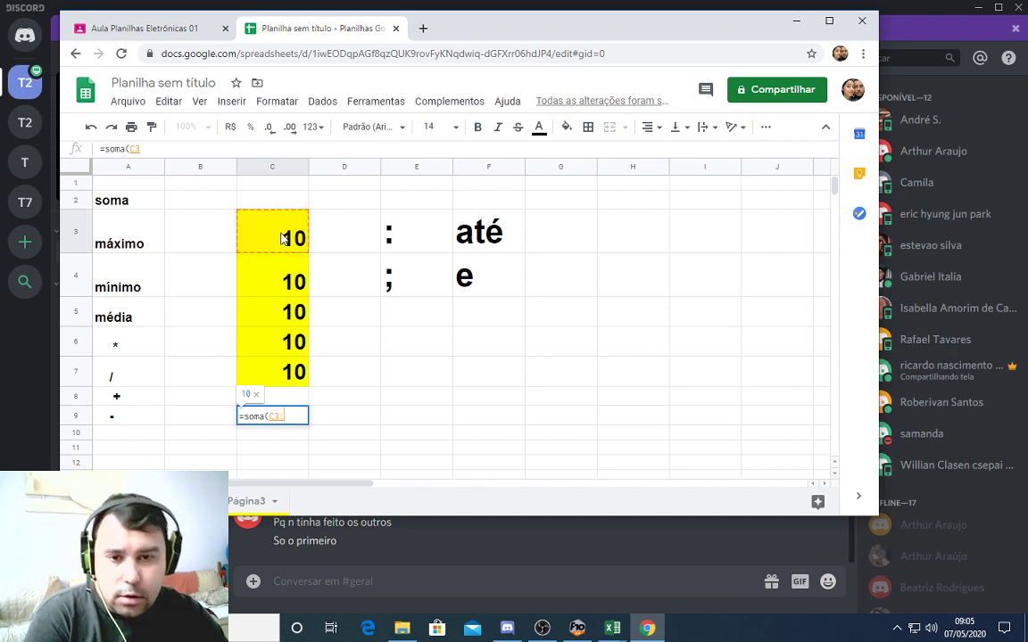
pyautogui.write(';')
pyautogui.click(297, 314)
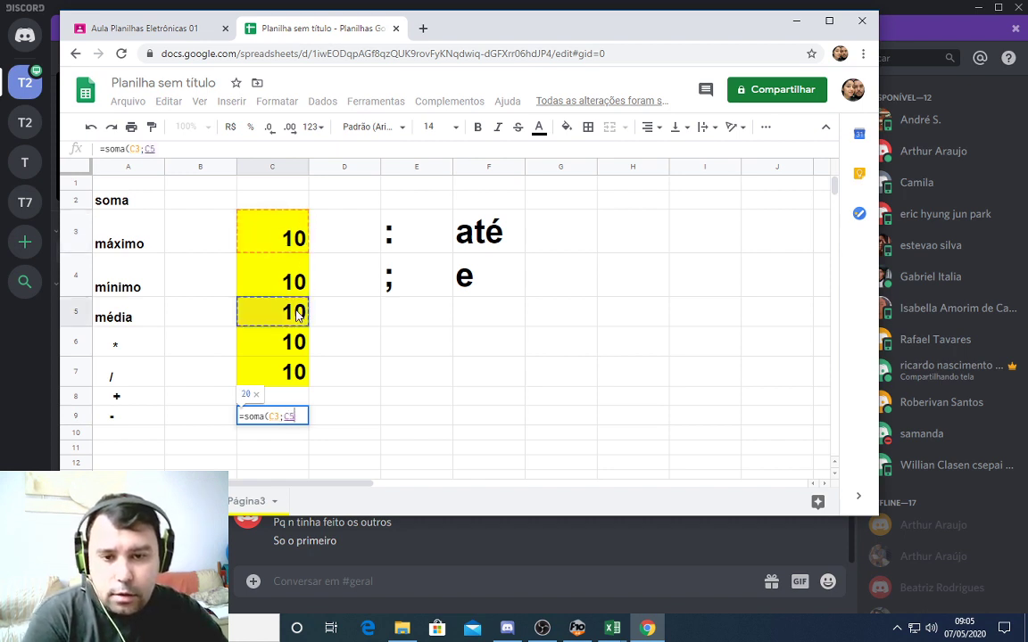
pyautogui.write(';')
pyautogui.click(303, 379)
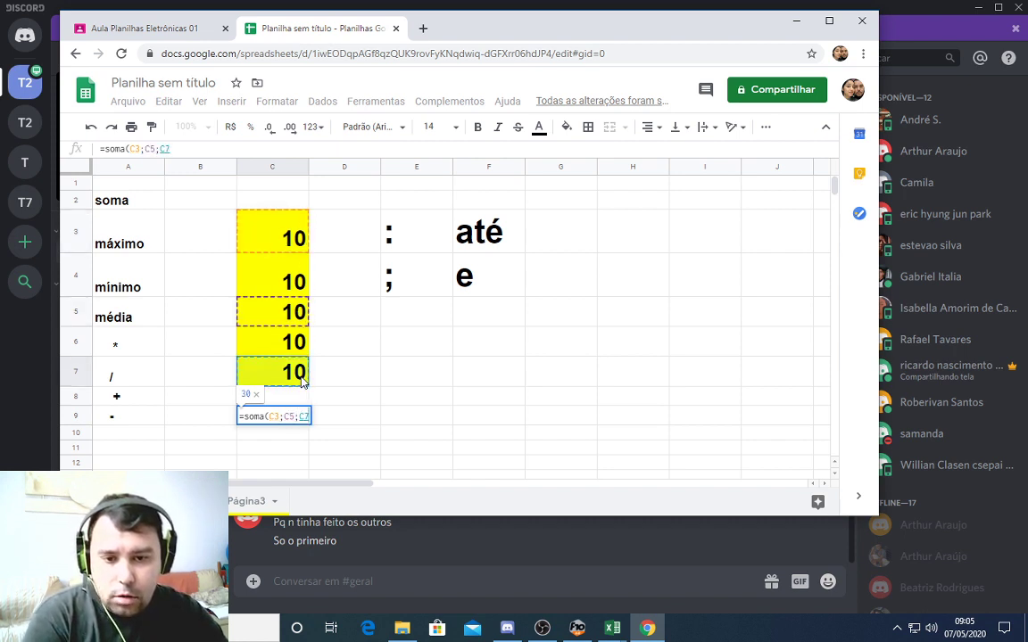
pyautogui.write(')')
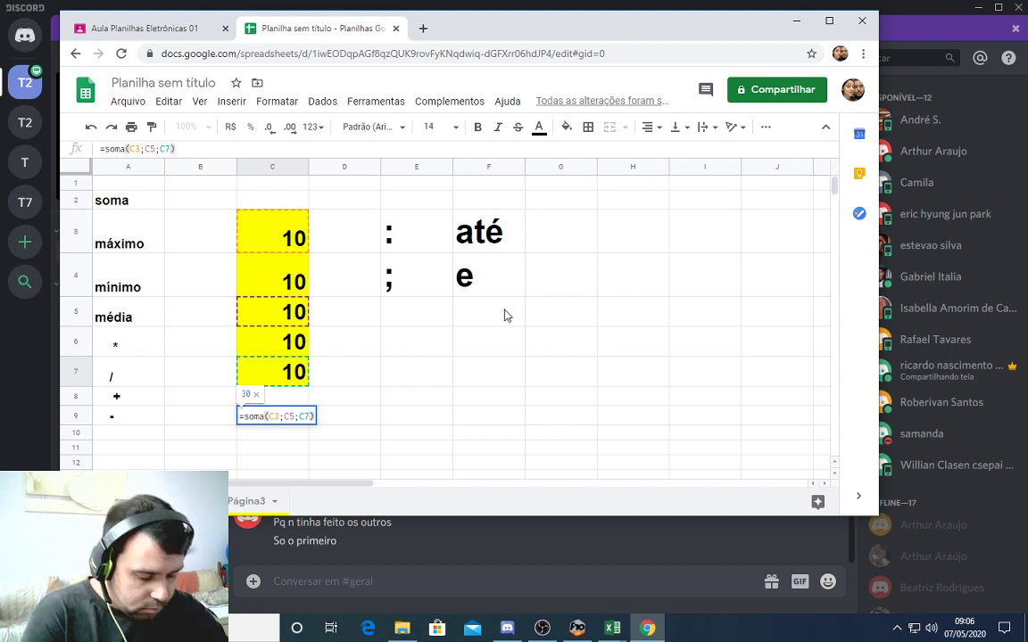
pyautogui.press('Return')
pyautogui.click(301, 418)
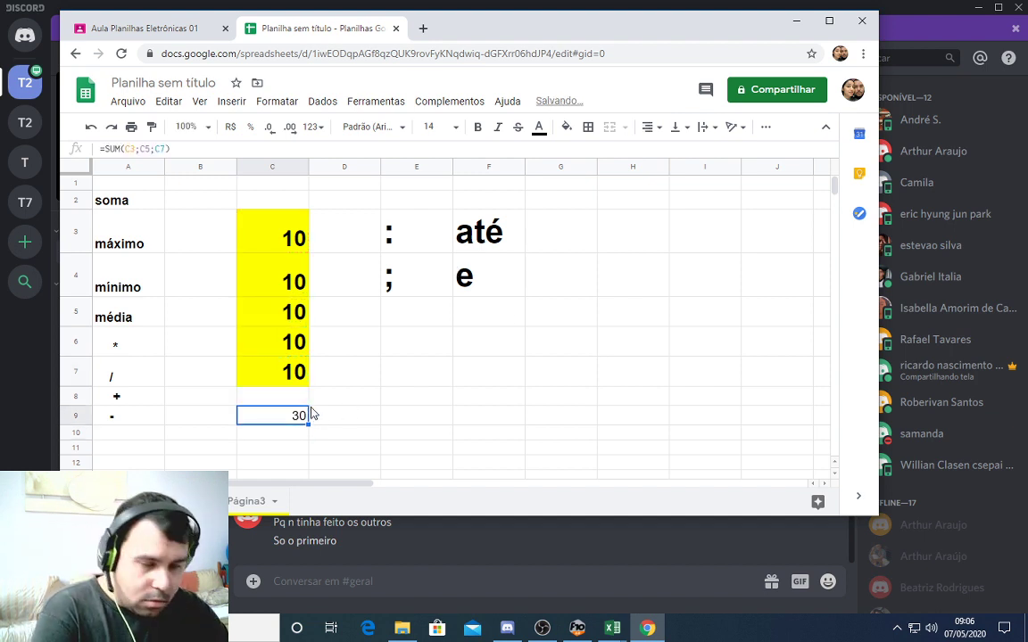
pyautogui.doubleClick(303, 416)
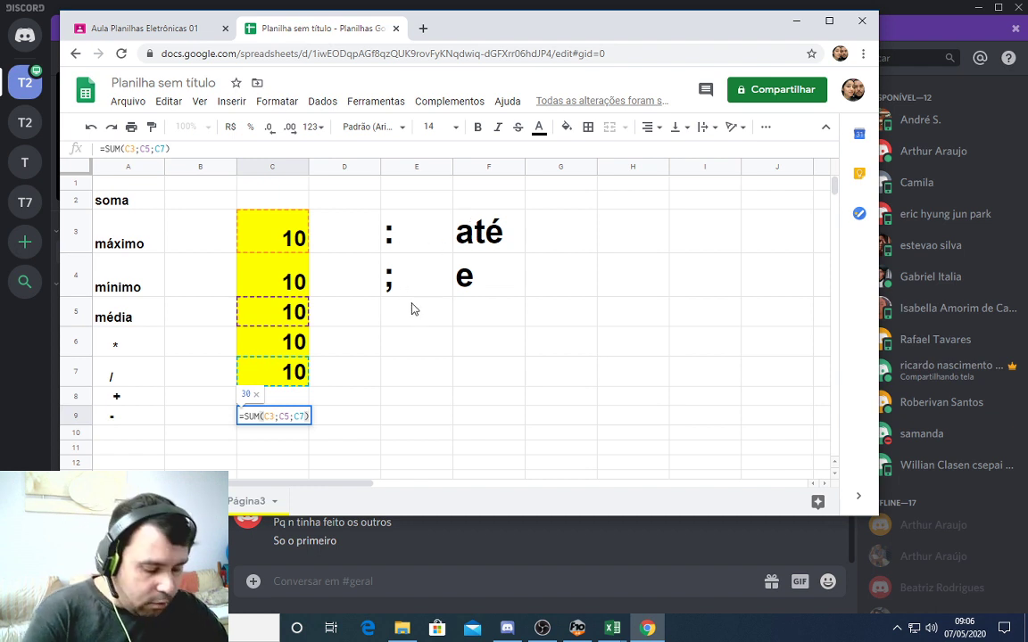
pyautogui.press('Return')
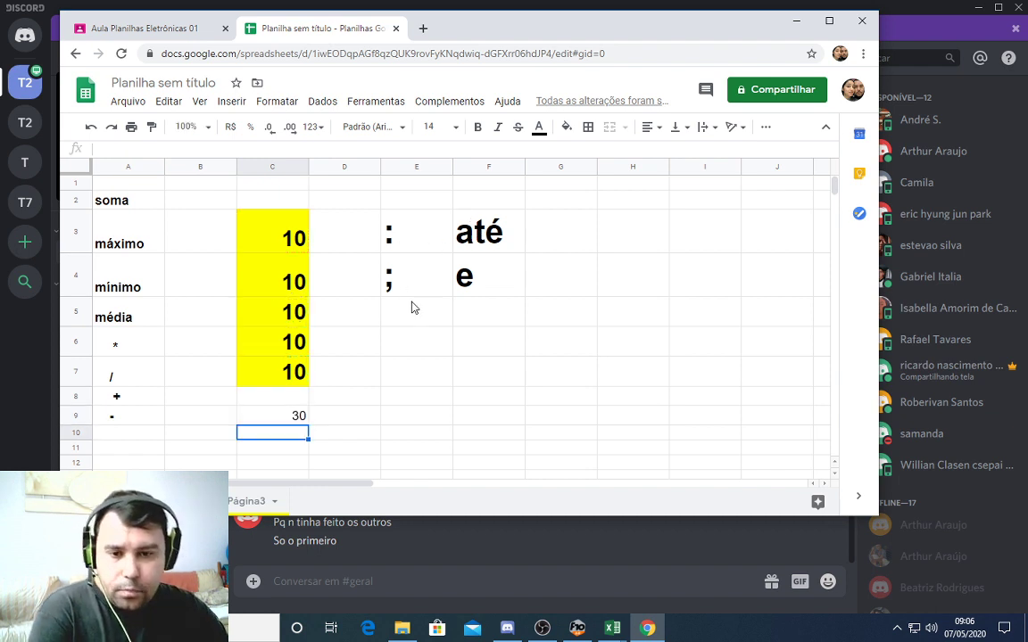
# Extend the sum formula in C9 with C4 and C6 so it reads =SUM(C3;C5;C7;C4;C6)
pyautogui.click(303, 418)
pyautogui.doubleClick(302, 415)
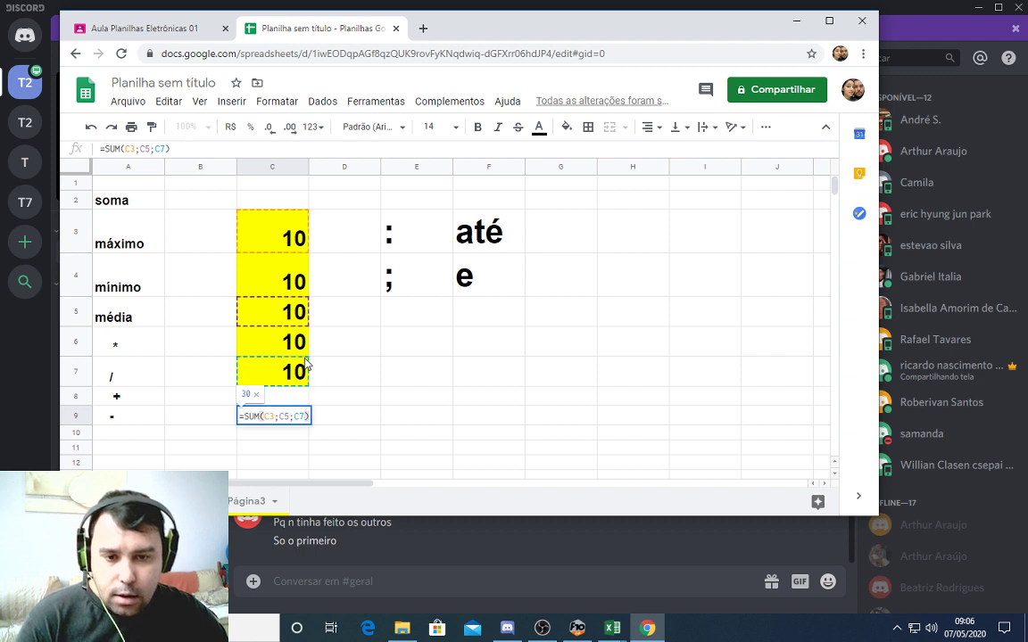
pyautogui.press('BackSpace')
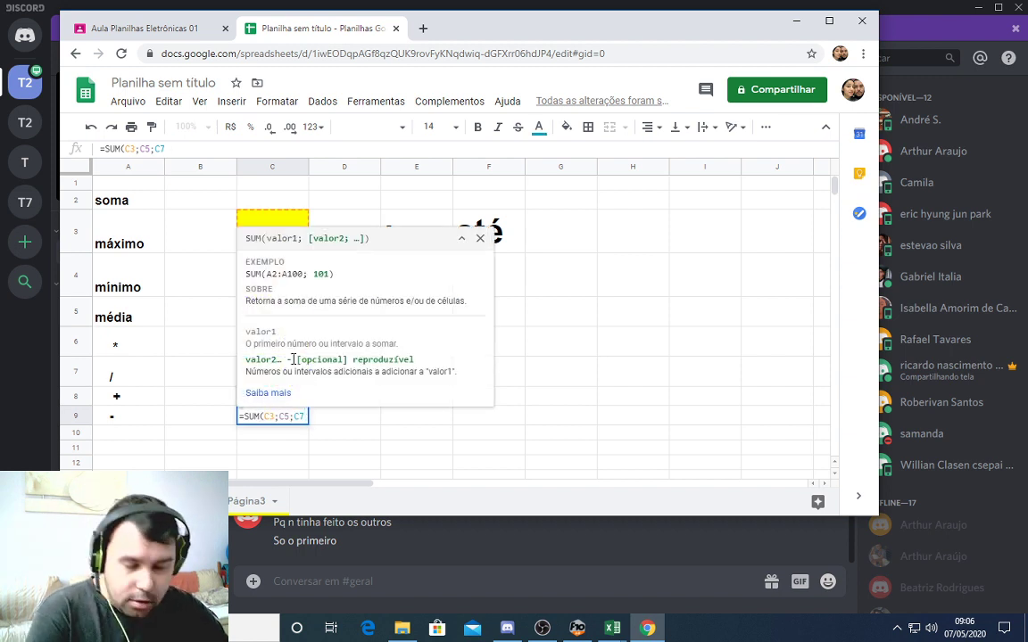
pyautogui.write(';')
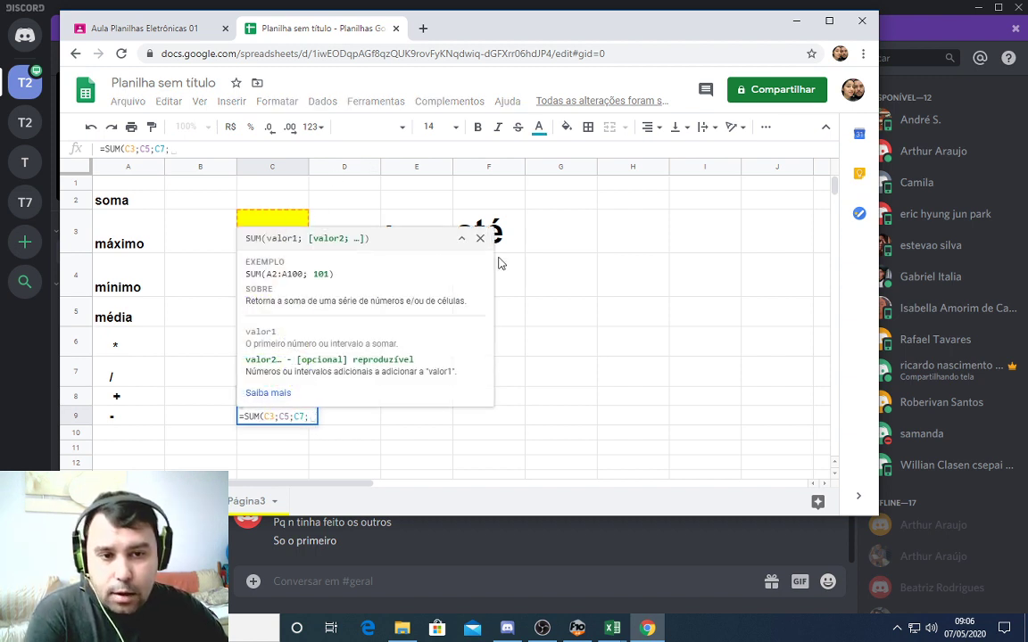
pyautogui.click(479, 237)
pyautogui.click(282, 276)
pyautogui.write(';')
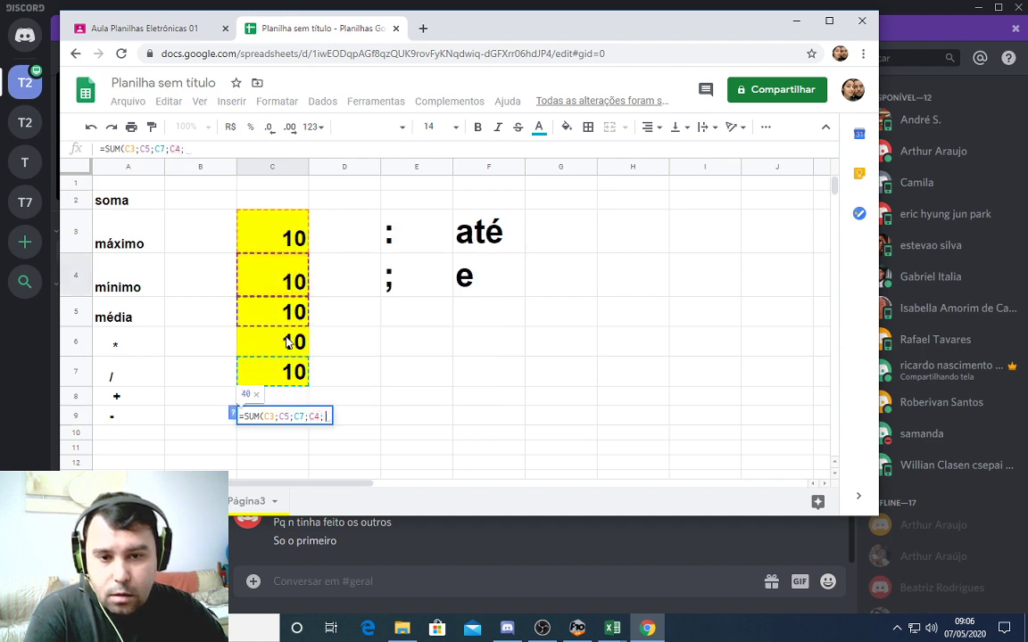
pyautogui.click(277, 337)
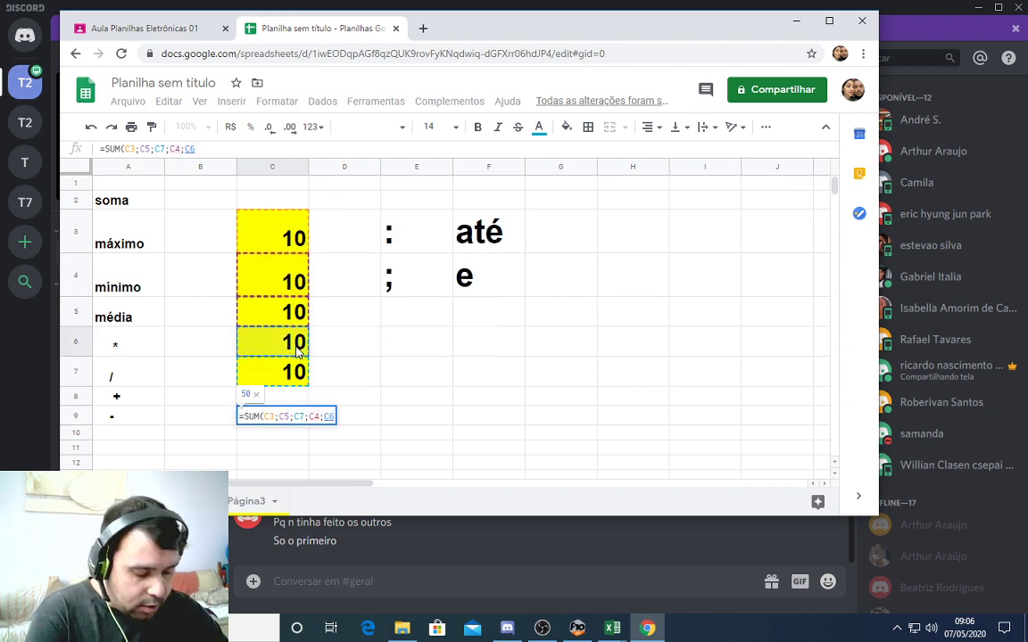
pyautogui.write(')')
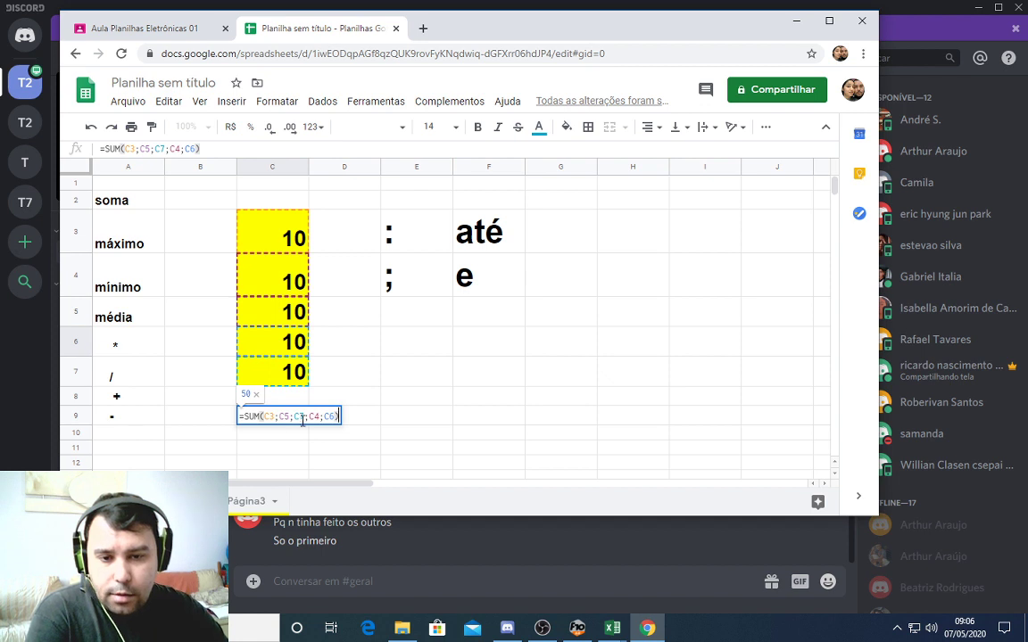
pyautogui.press('Return')
pyautogui.click(309, 417)
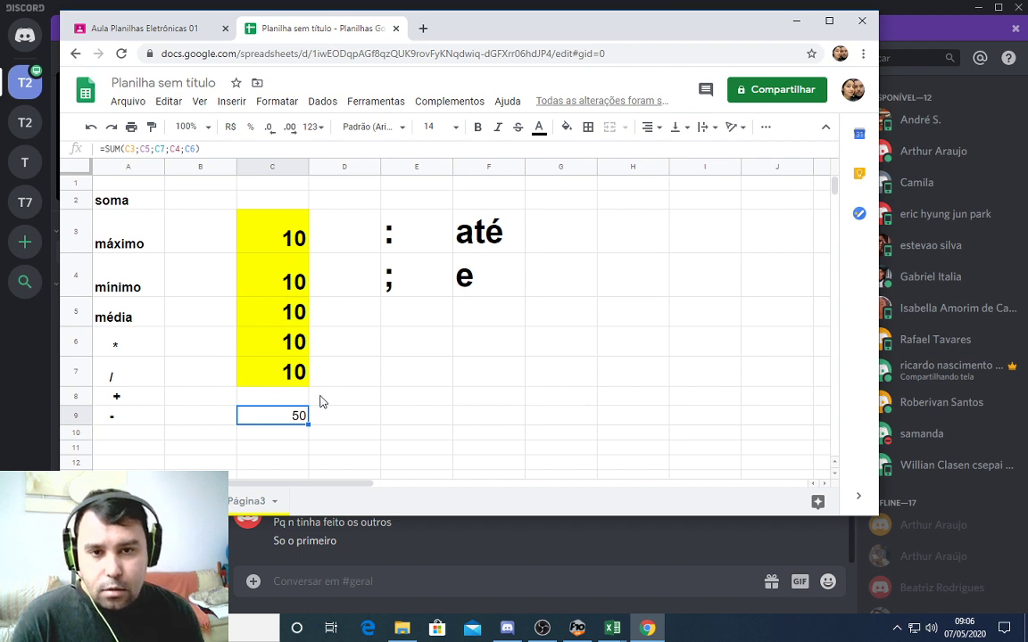
# Clear the sum formula from cell C9
pyautogui.press('Delete')
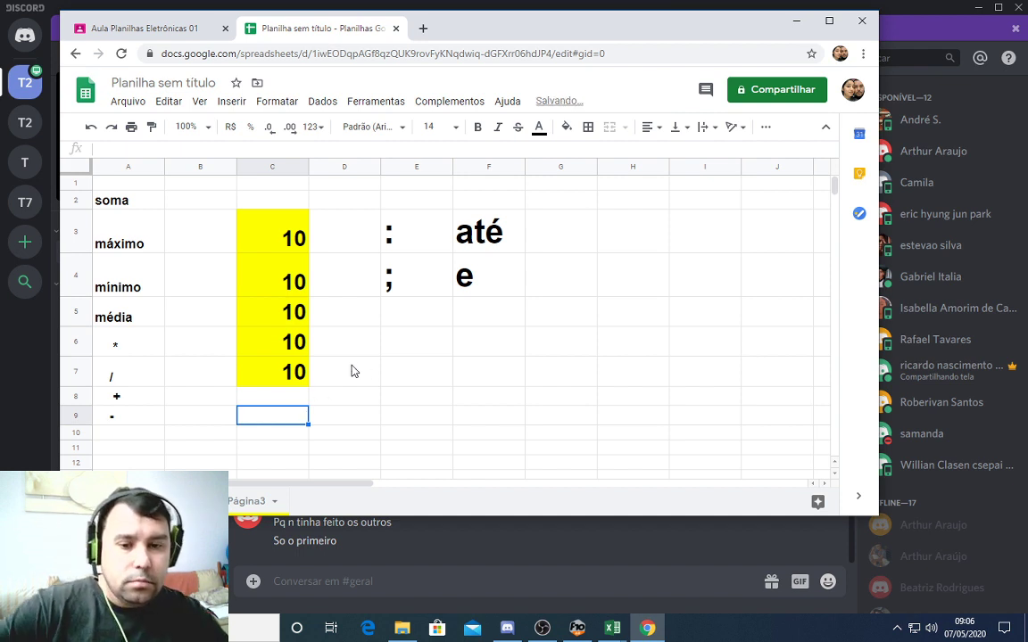
pyautogui.click(353, 371)
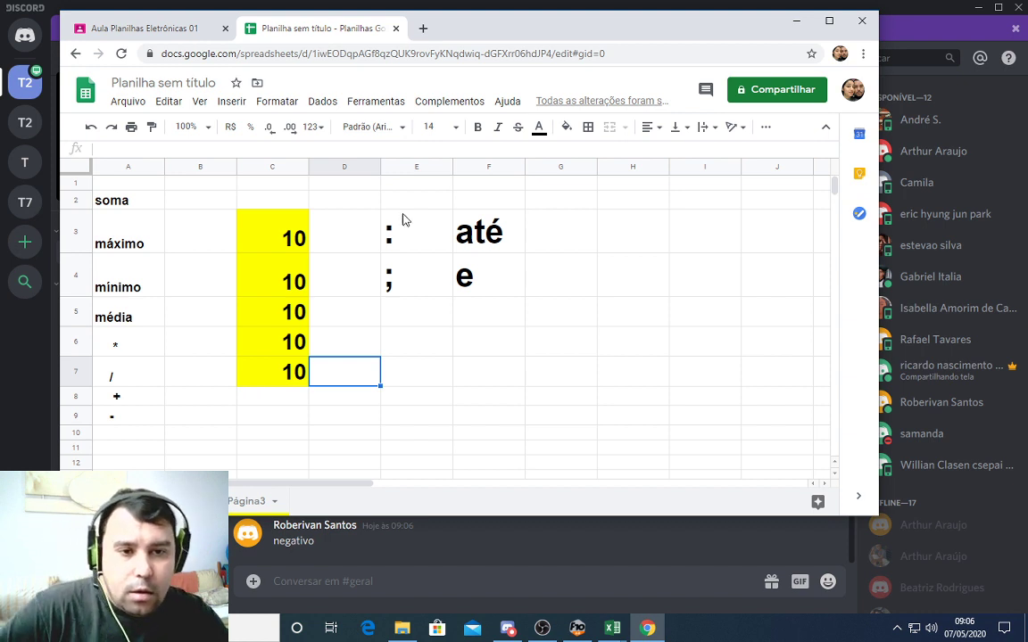
pyautogui.click(550, 232)
# Enter ######## in cell G6 as an example and clear the cell again
pyautogui.click(566, 350)
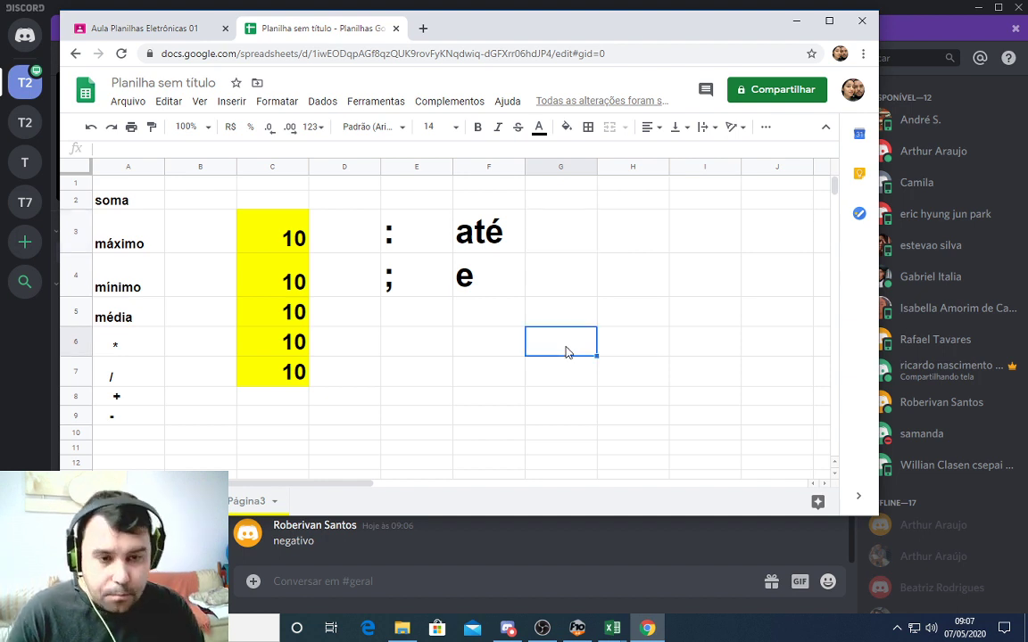
pyautogui.write('########')
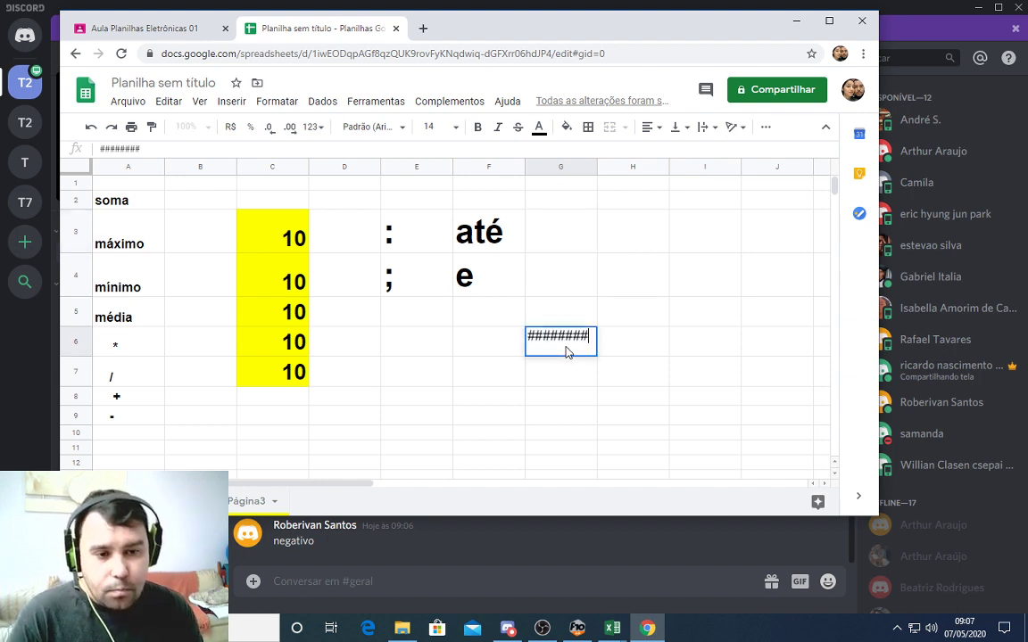
pyautogui.press('Return')
pyautogui.click(572, 350)
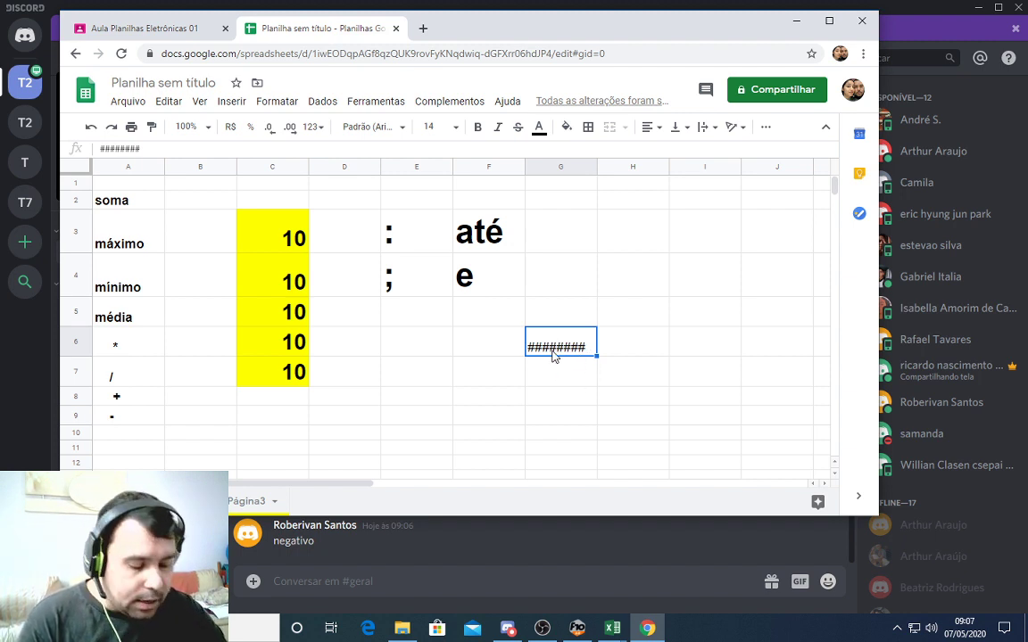
pyautogui.press('Delete')
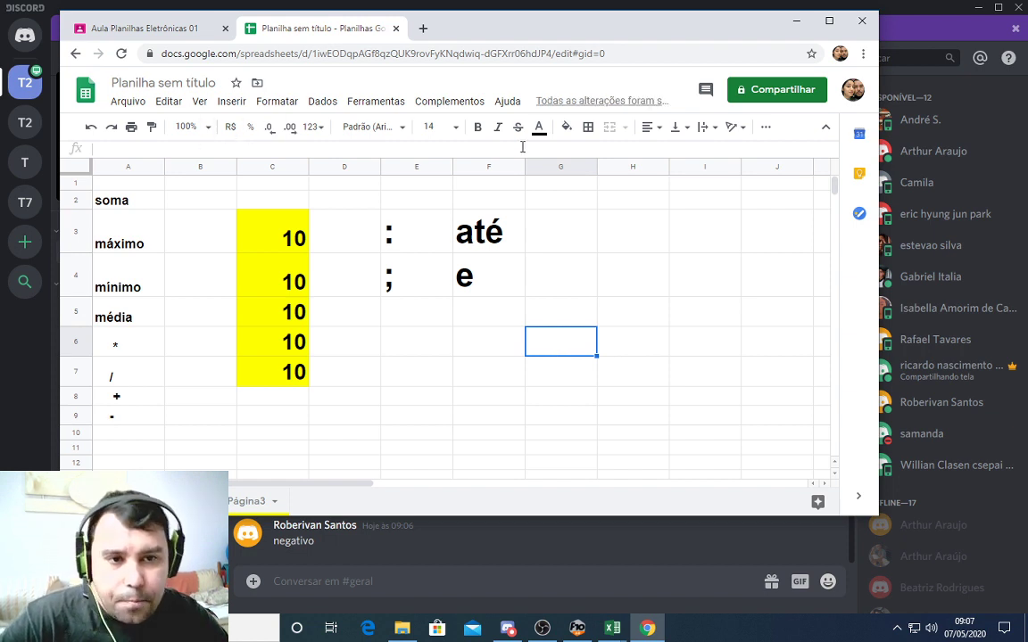
# Fill cell G6 with orange and widen column G to about one and a half times its width
pyautogui.click(566, 127)
pyautogui.click(603, 194)
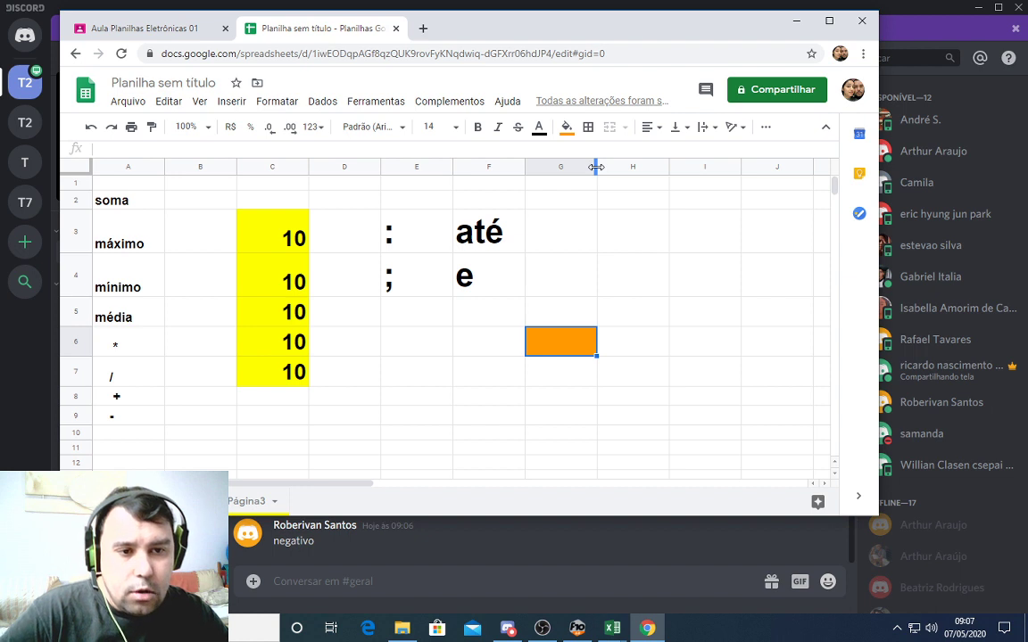
pyautogui.moveTo(597, 167); pyautogui.dragTo(631, 168)
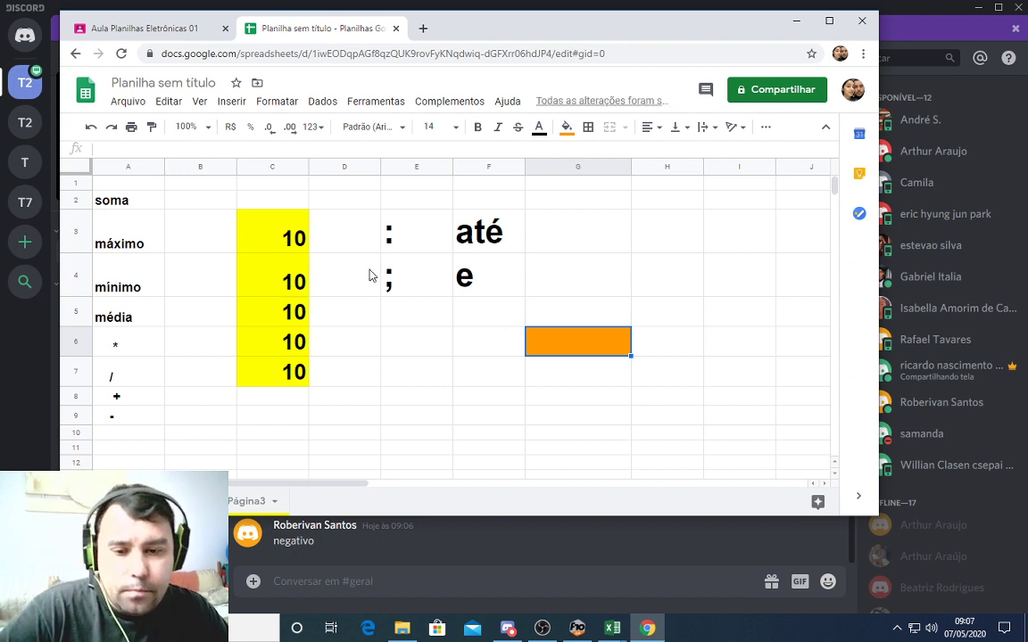
# View the Página3 sheet and return to the sheet with the function list
pyautogui.click(252, 502)
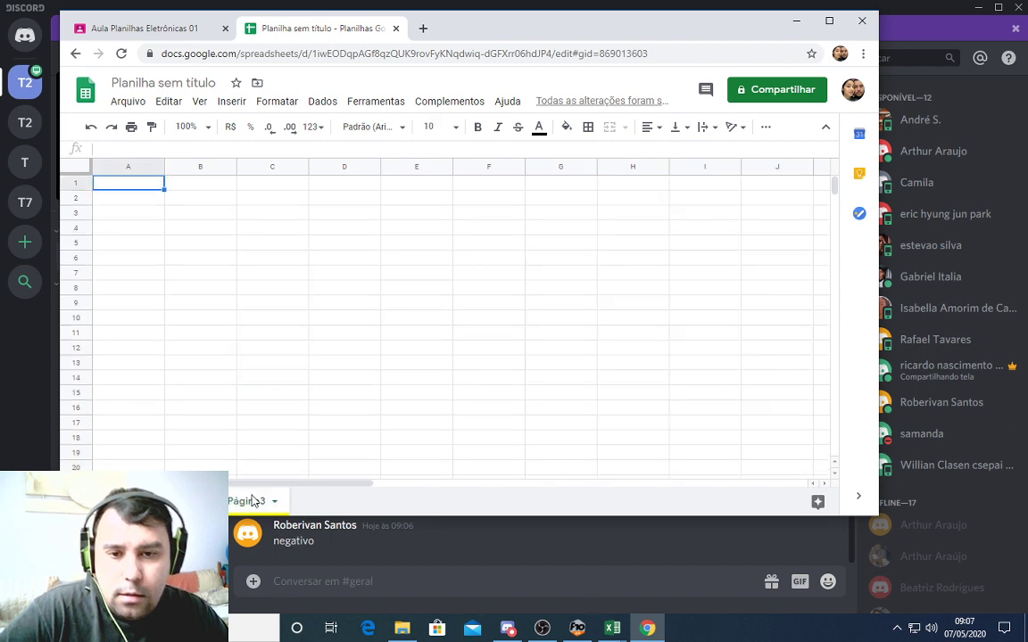
pyautogui.click(185, 501)
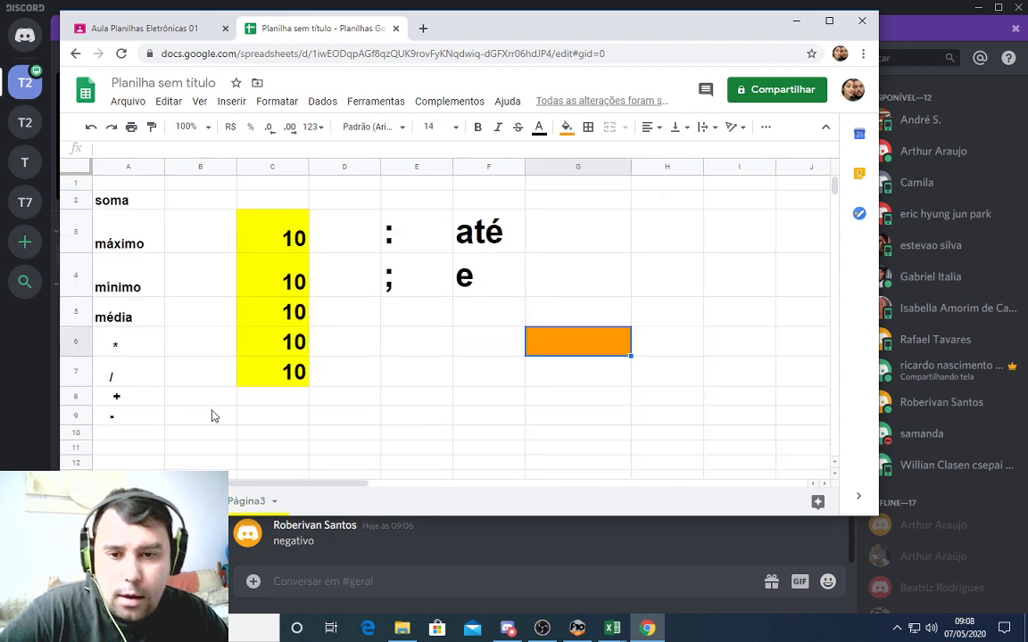
pyautogui.click(187, 228)
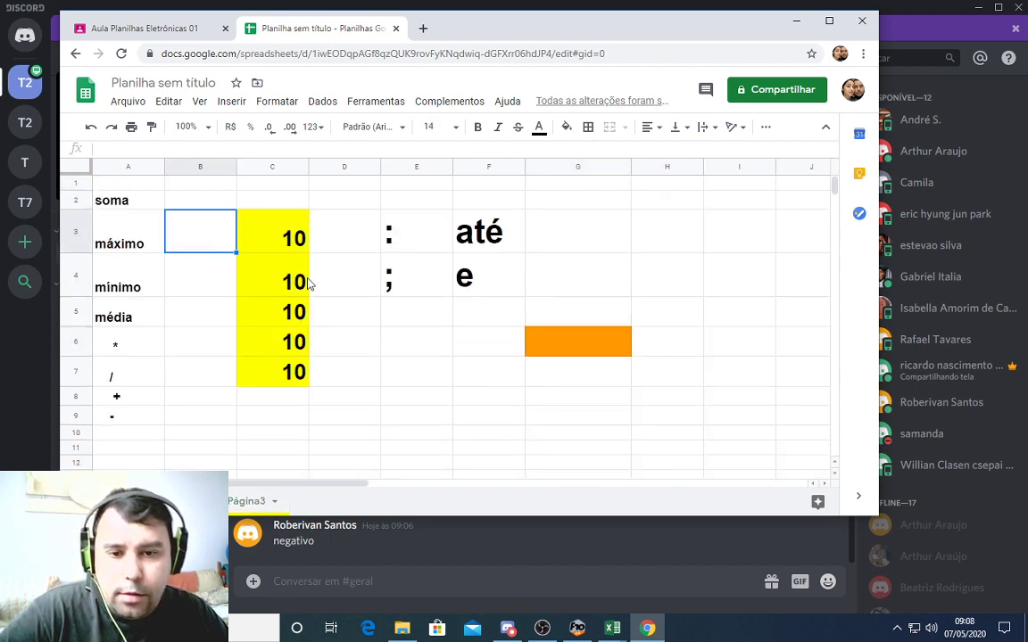
pyautogui.click(272, 264)
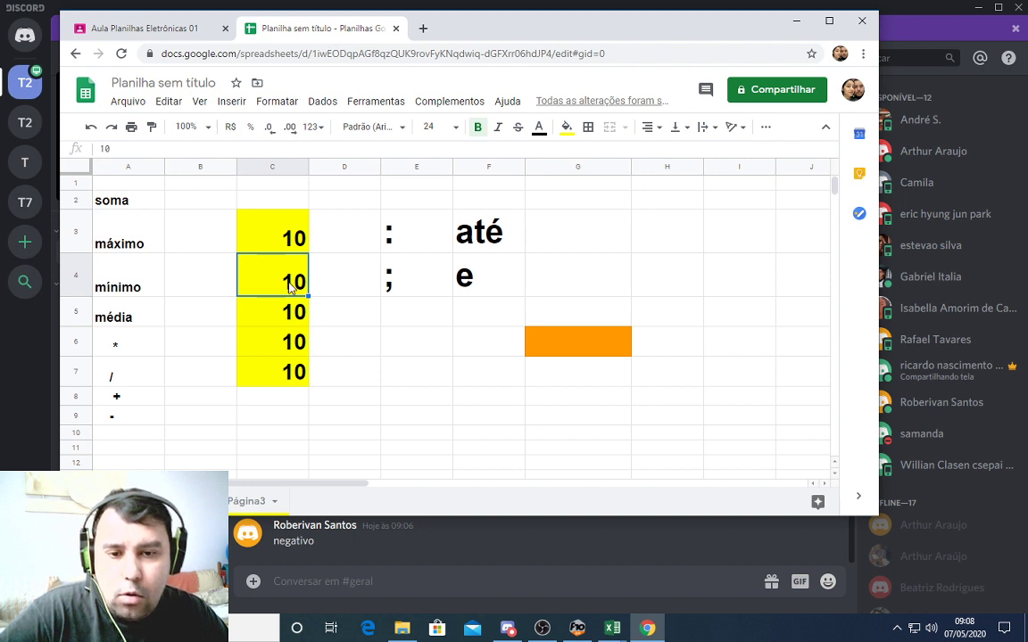
pyautogui.click(292, 314)
pyautogui.click(292, 293)
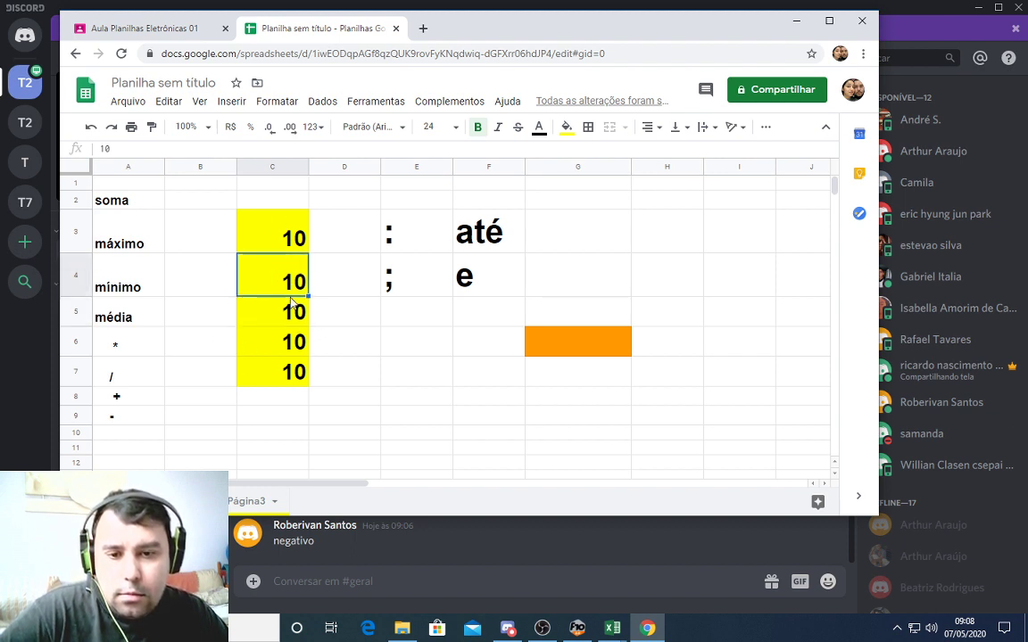
pyautogui.click(290, 309)
pyautogui.click(286, 278)
pyautogui.click(287, 240)
pyautogui.click(291, 276)
pyautogui.click(286, 244)
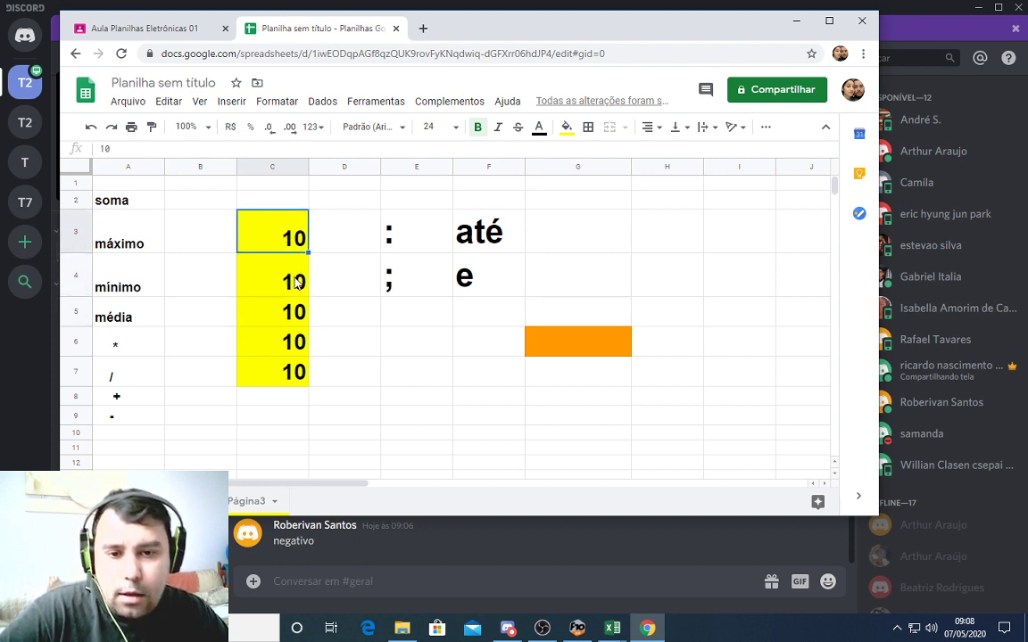
pyautogui.click(293, 278)
pyautogui.click(286, 243)
pyautogui.click(287, 272)
pyautogui.click(281, 234)
# Insert a cell at C4, shifting the existing cells down, and enter 5 in it
pyautogui.click(285, 271)
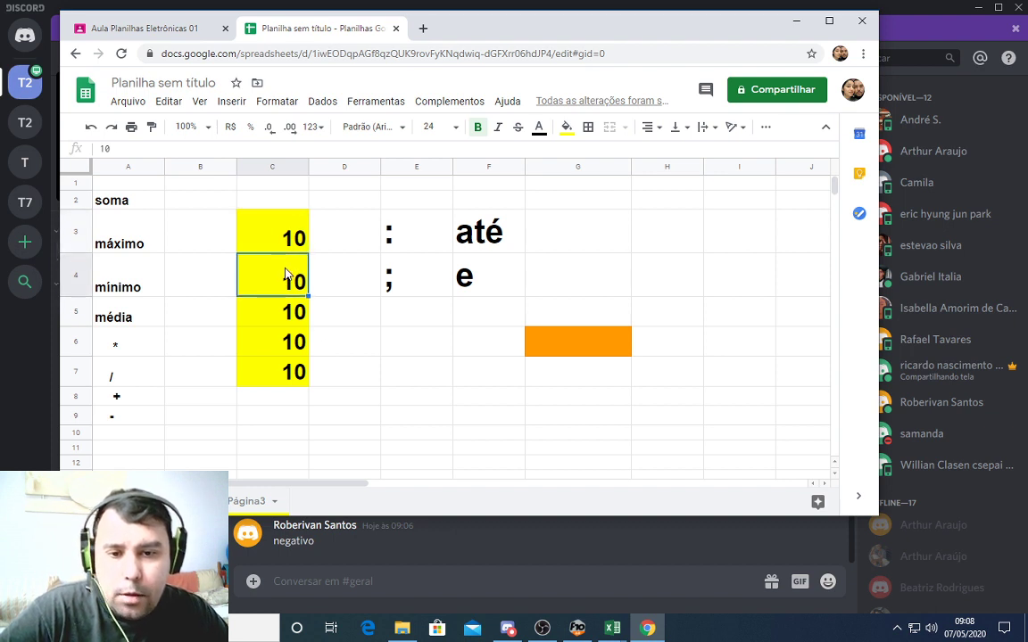
pyautogui.rightClick(285, 273)
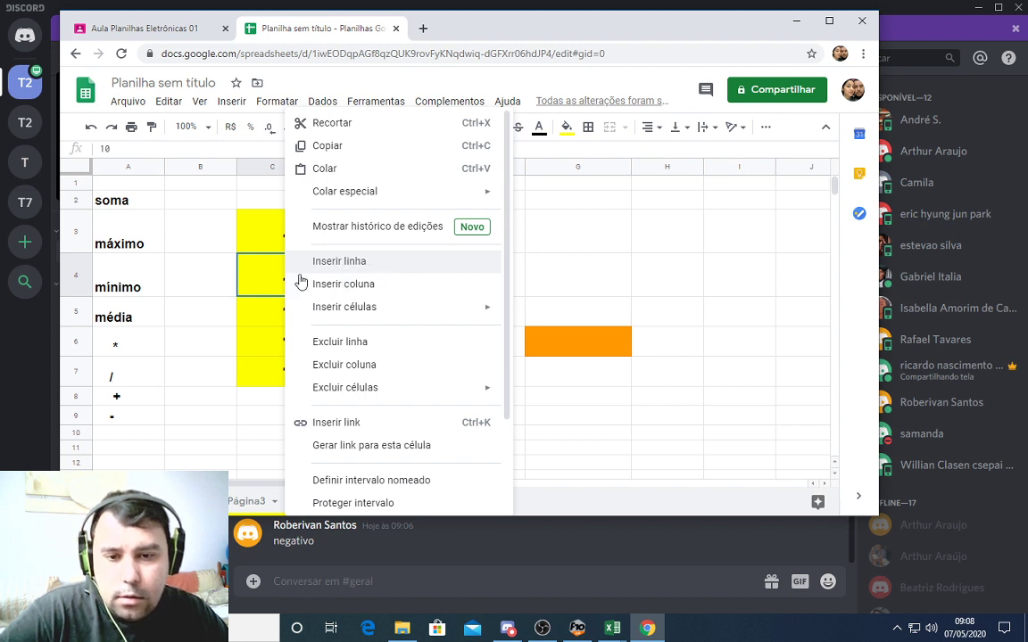
pyautogui.rightClick(273, 281)
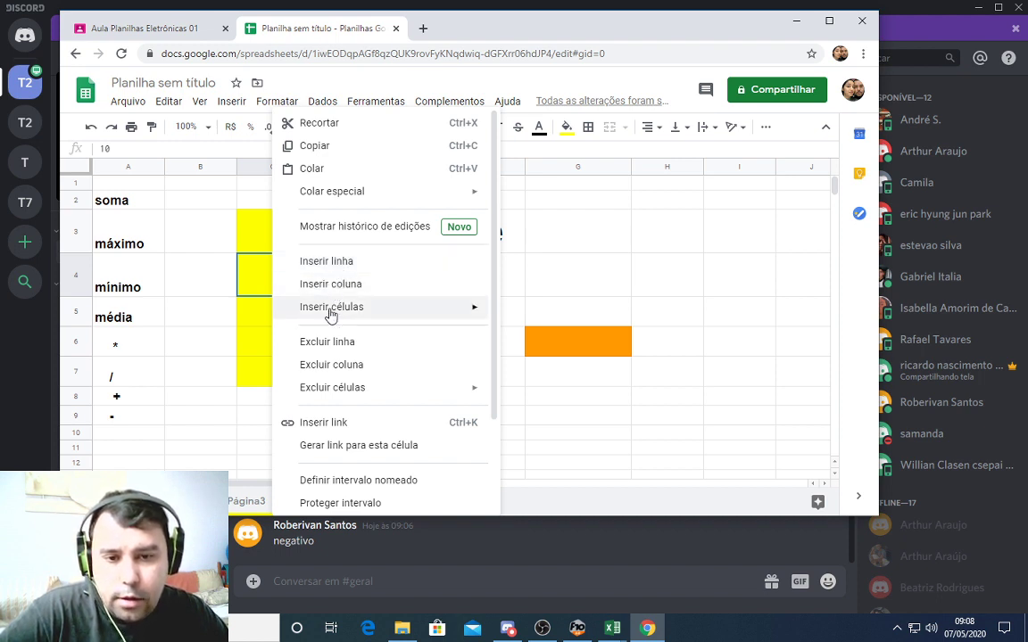
pyautogui.moveTo(331, 312)
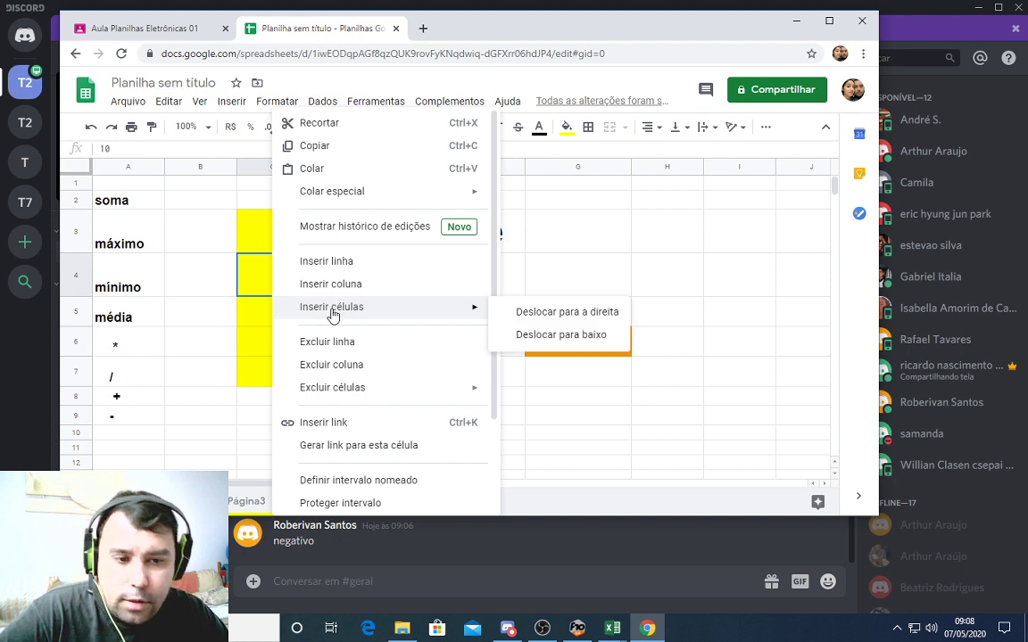
pyautogui.click(579, 335)
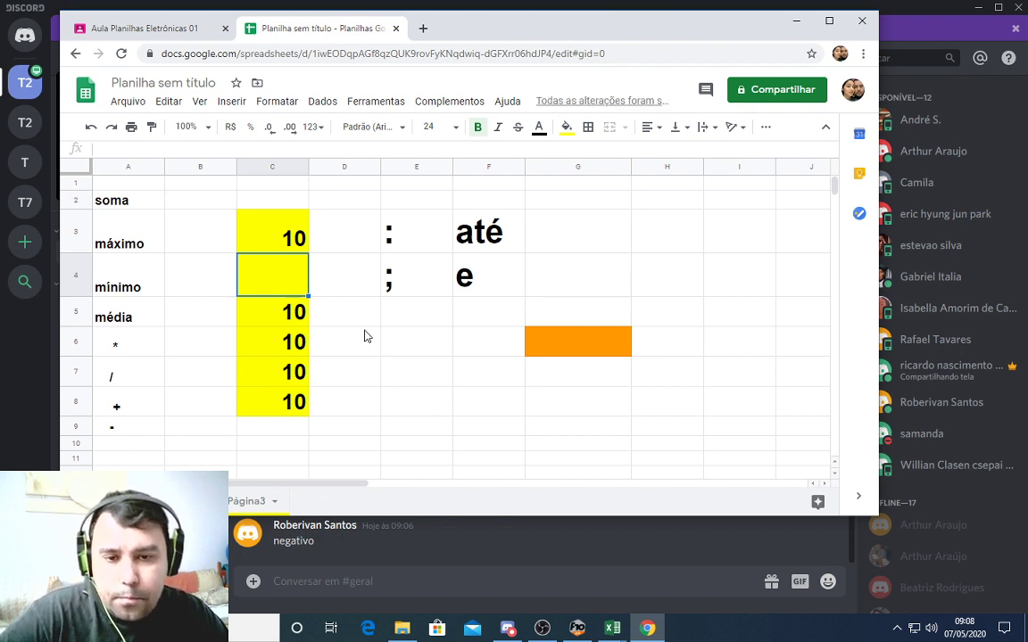
pyautogui.write('5')
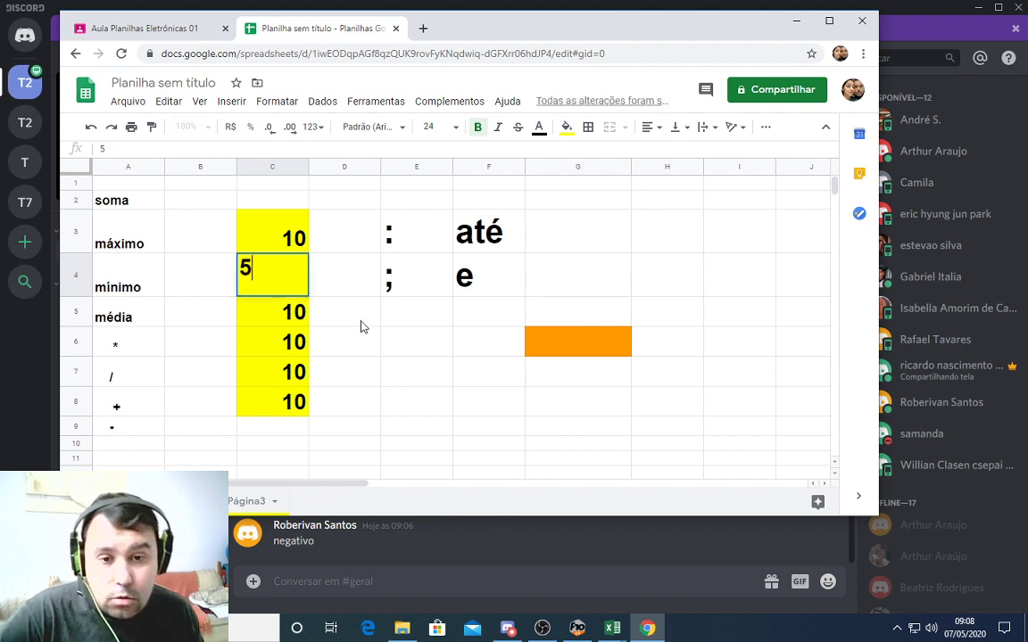
pyautogui.press('Return')
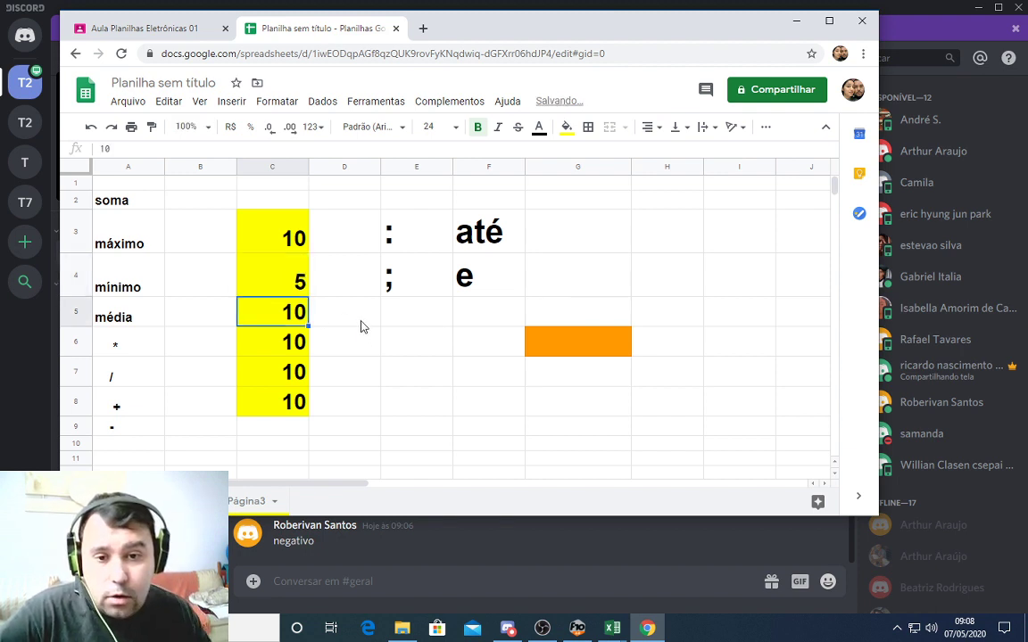
# Insert another cell at C4 with the cells below shifted down, and enter 8 in it
pyautogui.rightClick(274, 279)
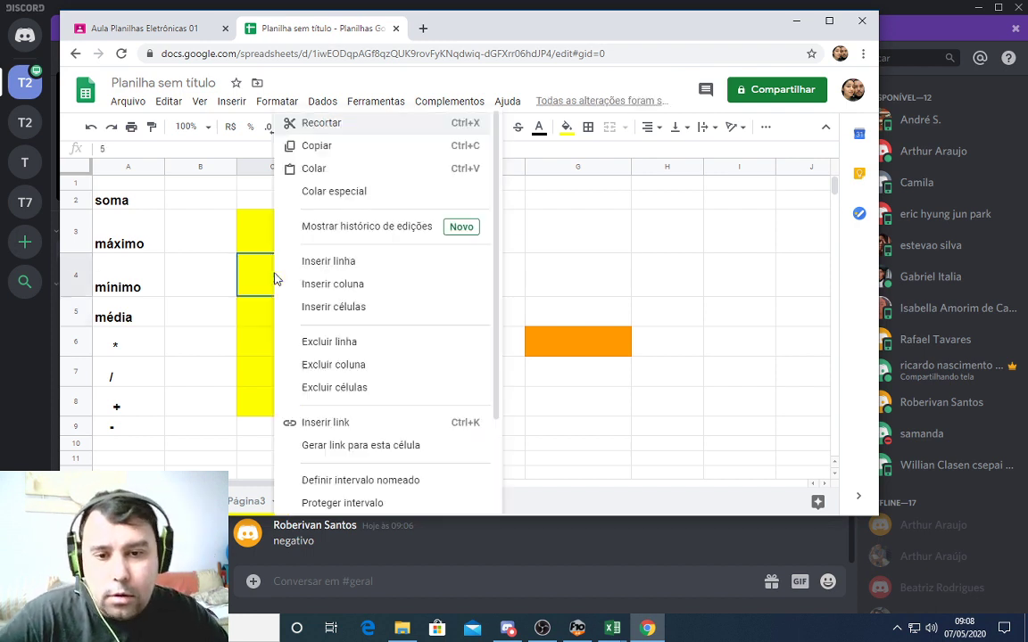
pyautogui.moveTo(418, 309)
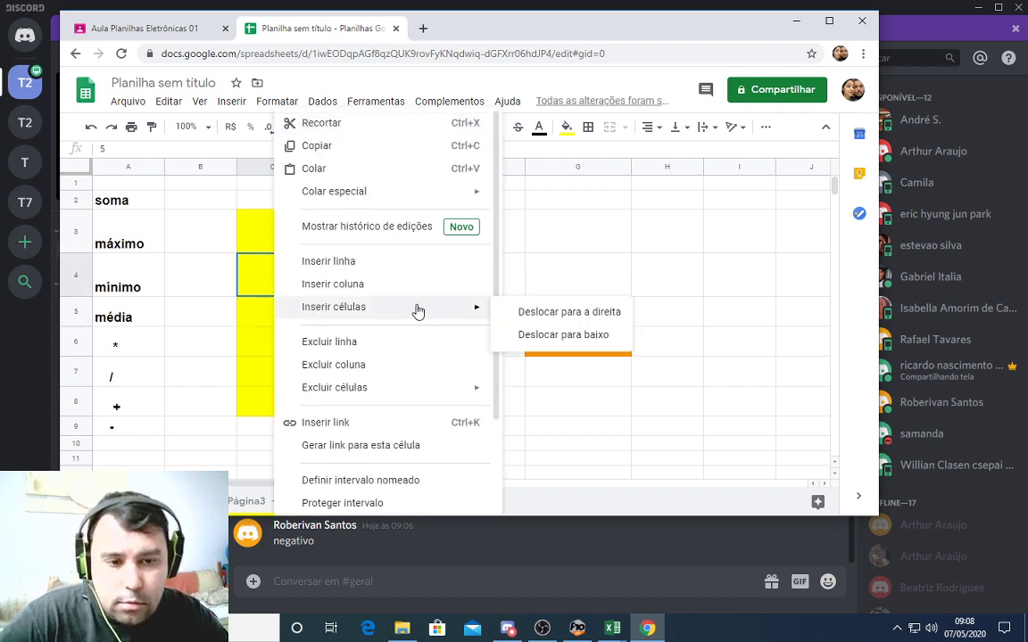
pyautogui.click(564, 335)
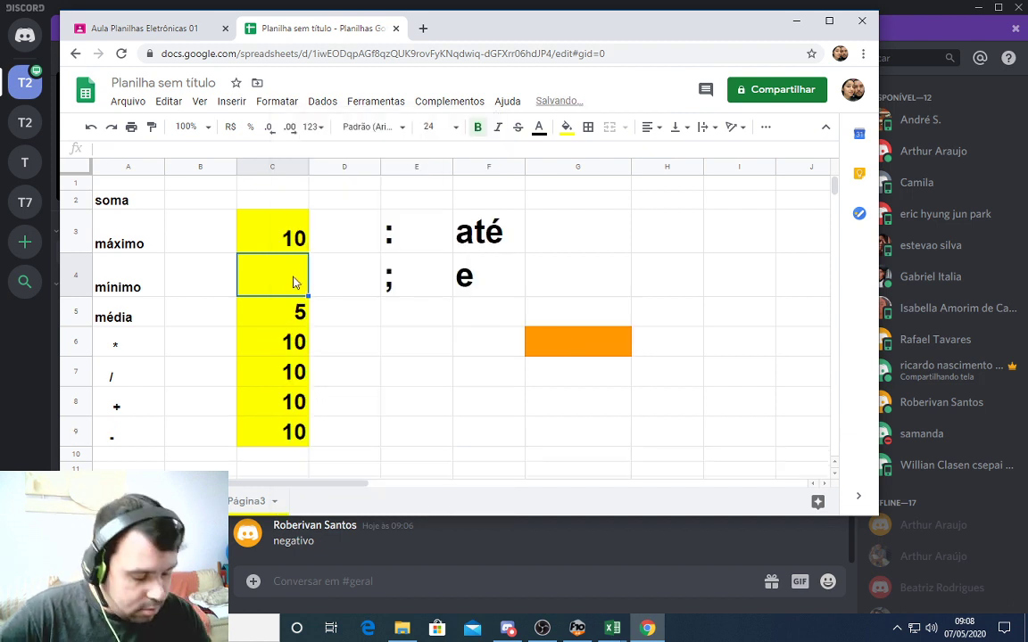
pyautogui.write('8')
pyautogui.press('Return')
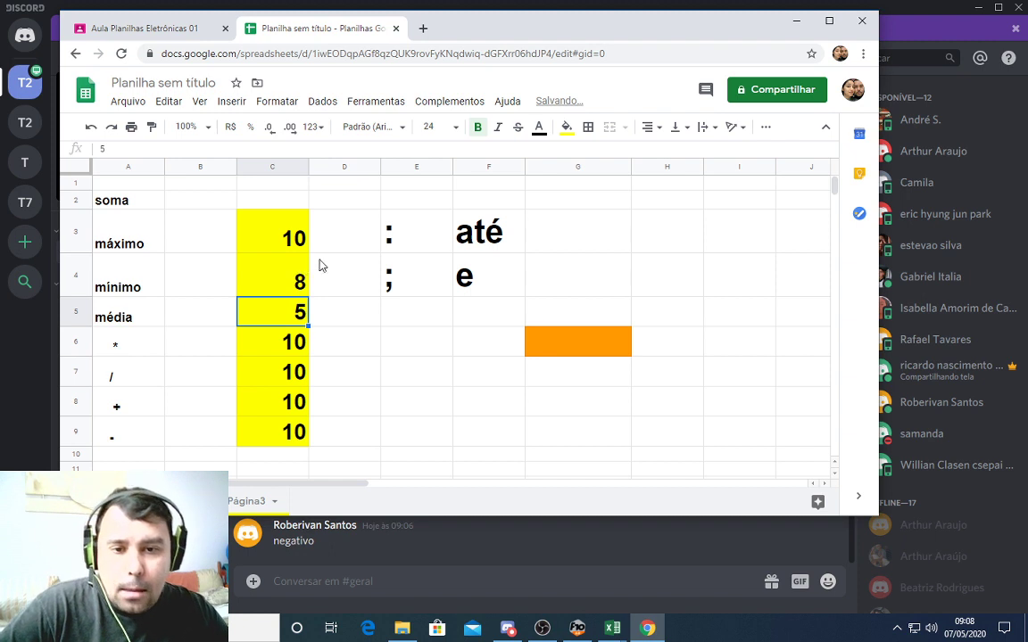
pyautogui.click(342, 234)
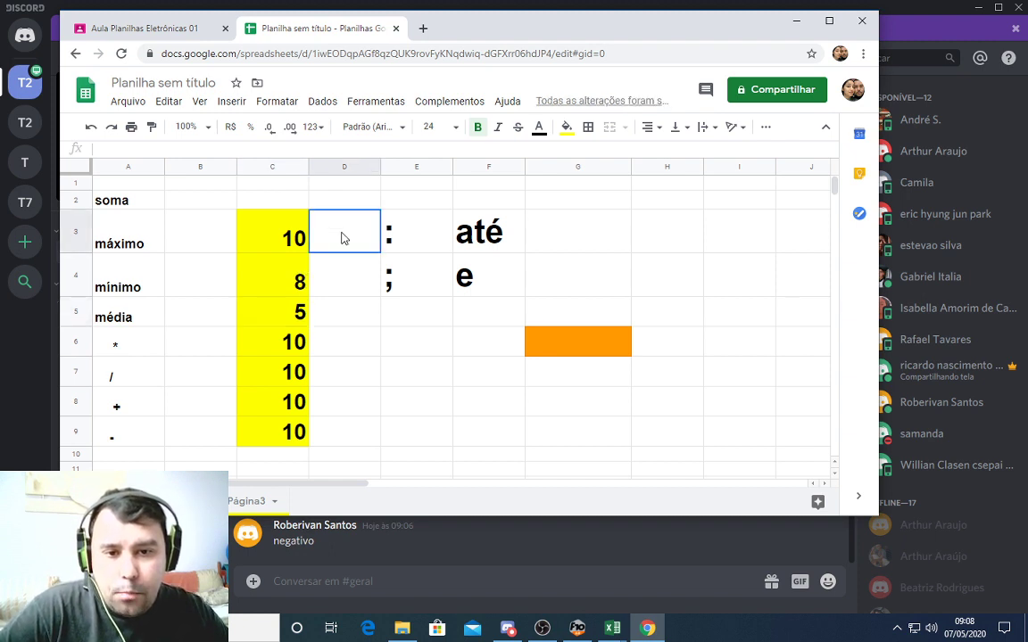
pyautogui.click(343, 167)
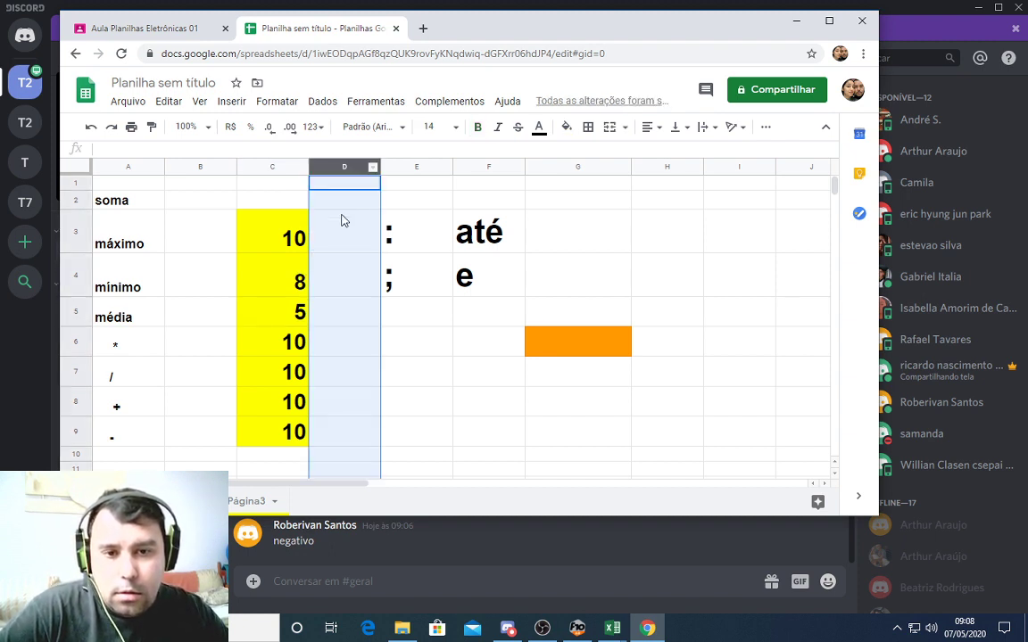
pyautogui.click(342, 234)
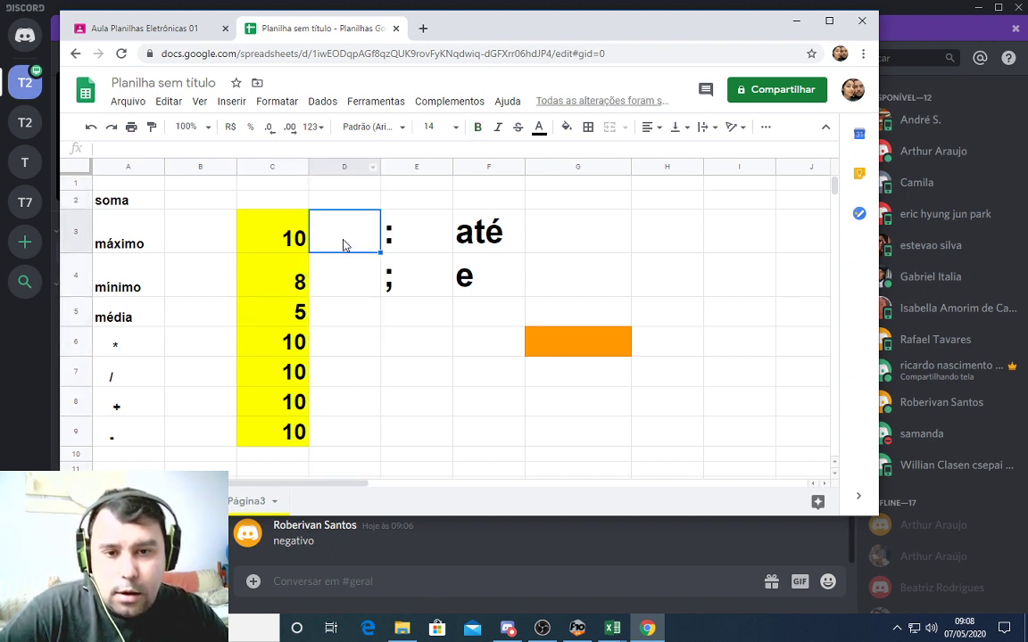
pyautogui.rightClick(344, 169)
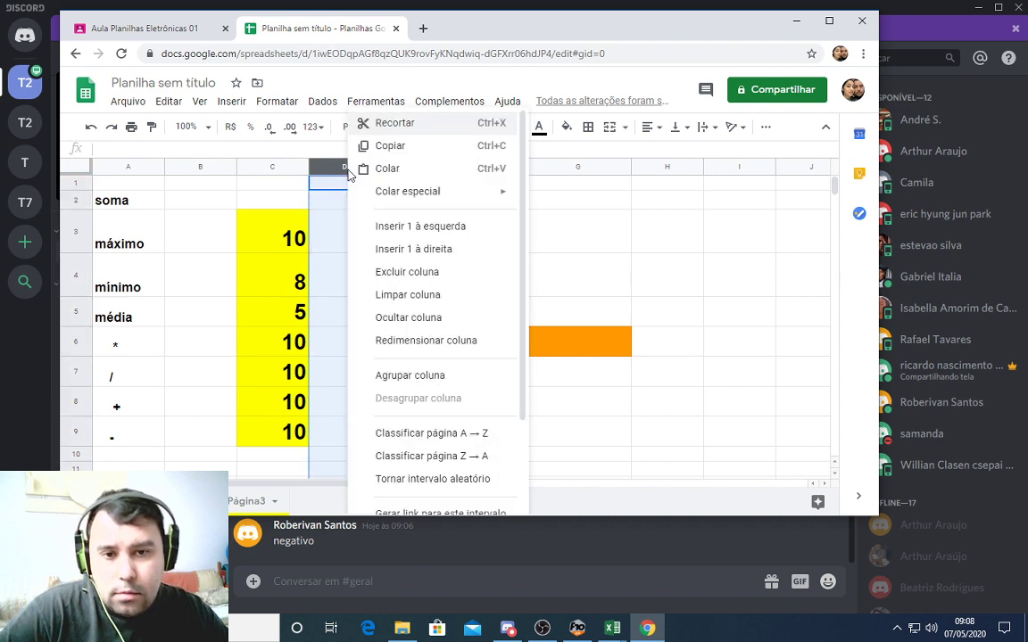
pyautogui.rightClick(339, 172)
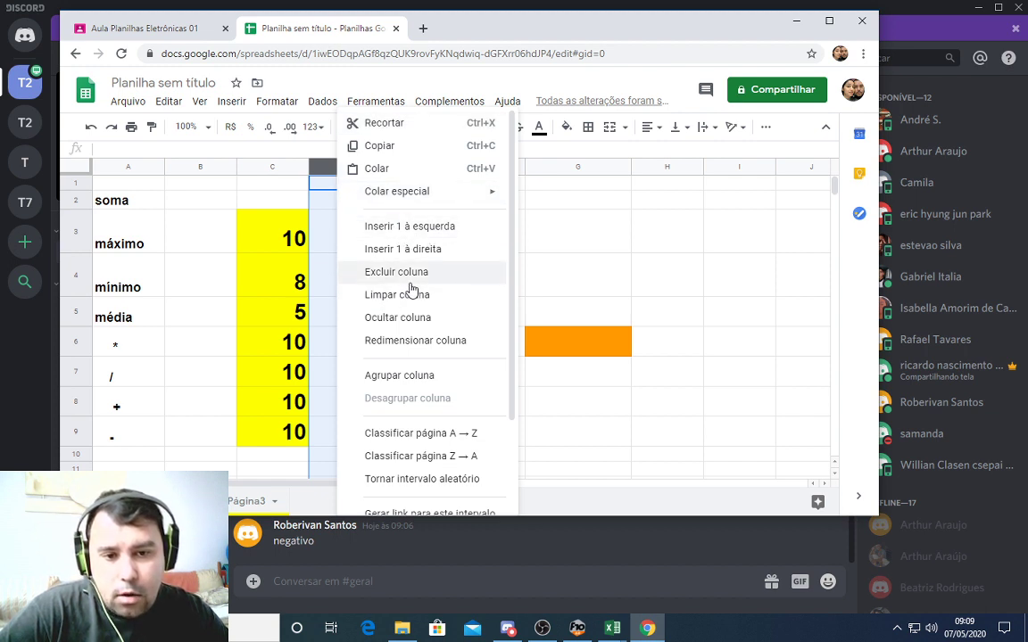
pyautogui.click(322, 229)
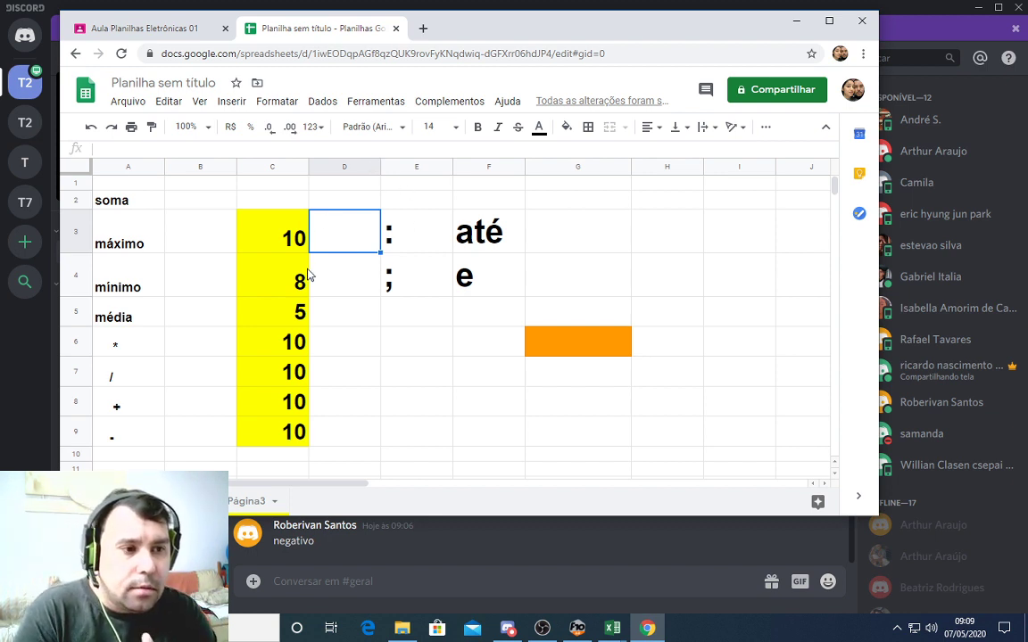
# Insert two blank columns, one at a time, to the left of column D and delete one of them
pyautogui.rightClick(338, 168)
pyautogui.click(390, 225)
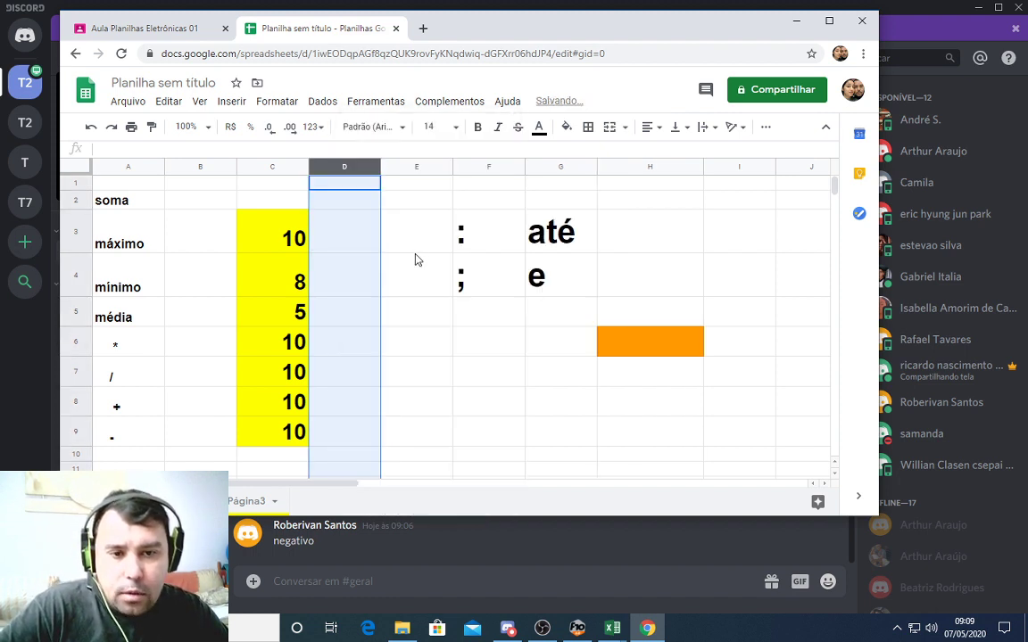
pyautogui.rightClick(344, 168)
pyautogui.click(405, 225)
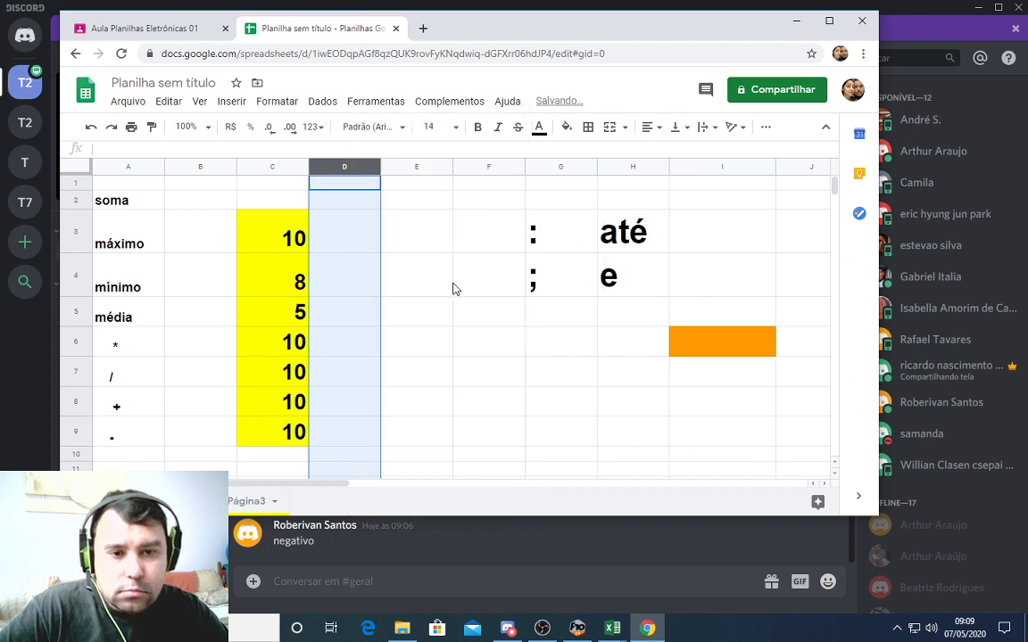
pyautogui.rightClick(345, 168)
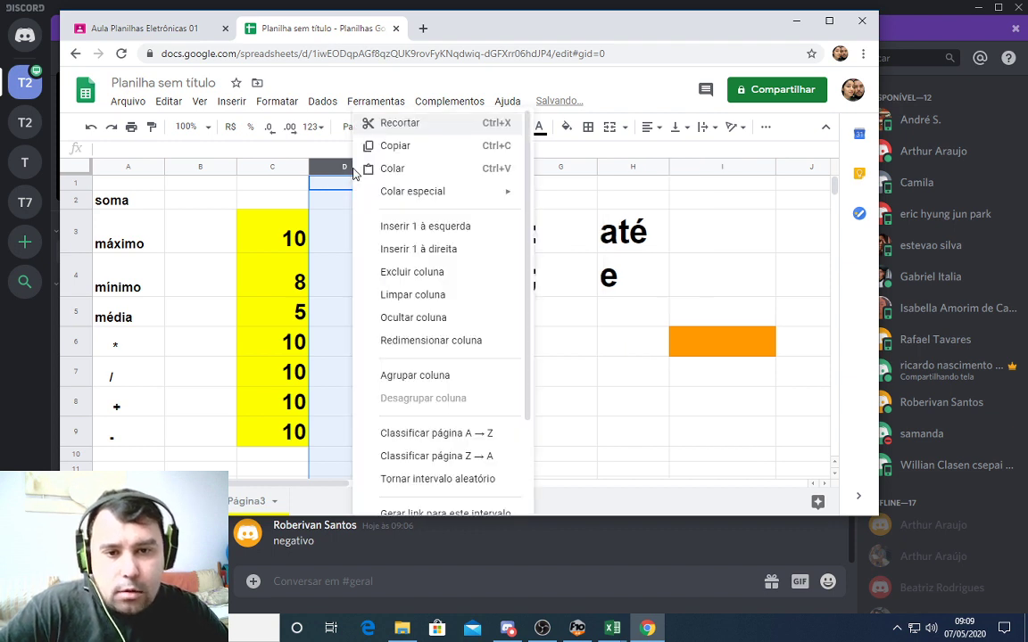
pyautogui.click(436, 272)
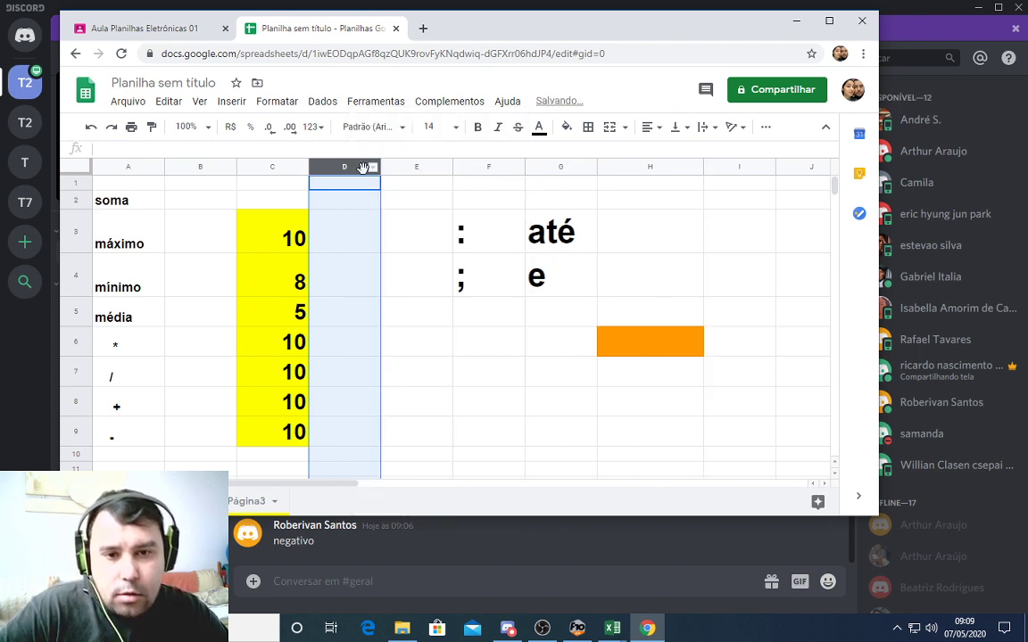
# Delete the remaining blank column D and close the practice spreadsheet
pyautogui.rightClick(363, 168)
pyautogui.click(436, 272)
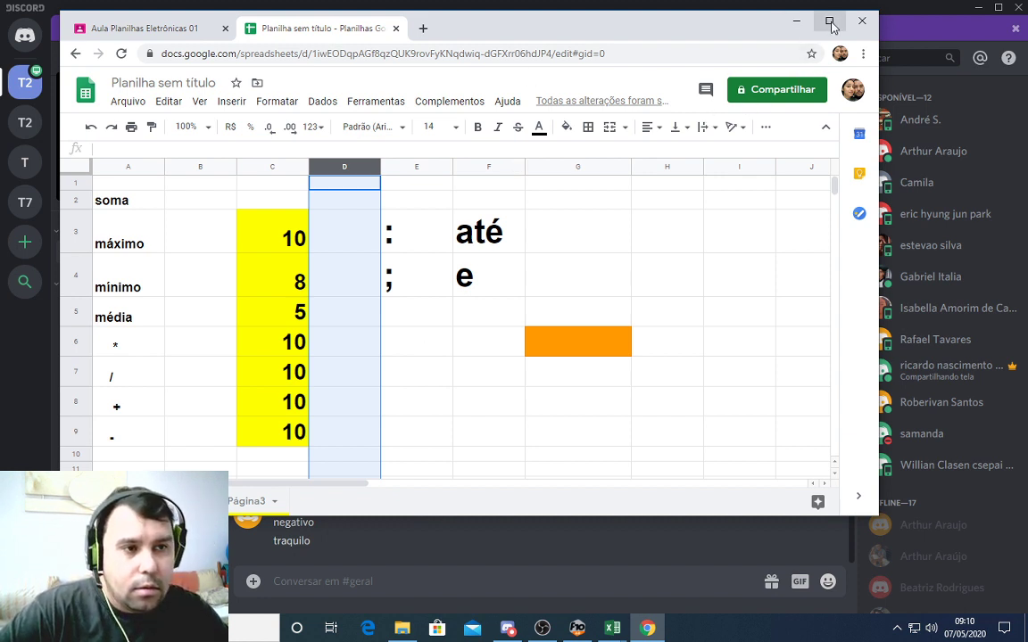
pyautogui.click(396, 29)
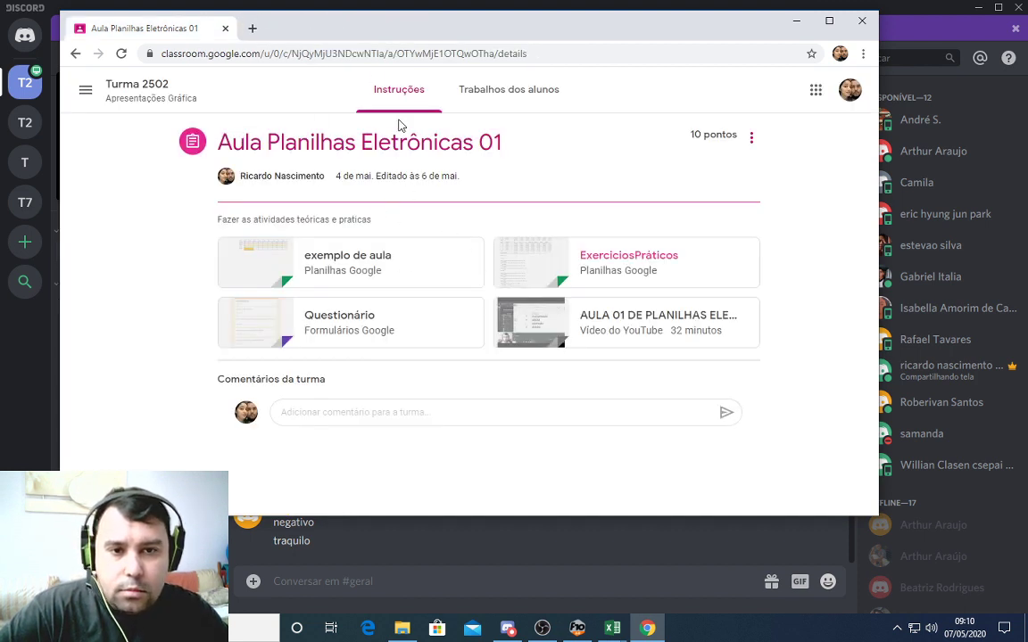
# Go to the Turma 2502 class in Google Classroom and open the Aula 02 Planilhas Eletrônicas assignment
pyautogui.click(82, 92)
pyautogui.click(170, 392)
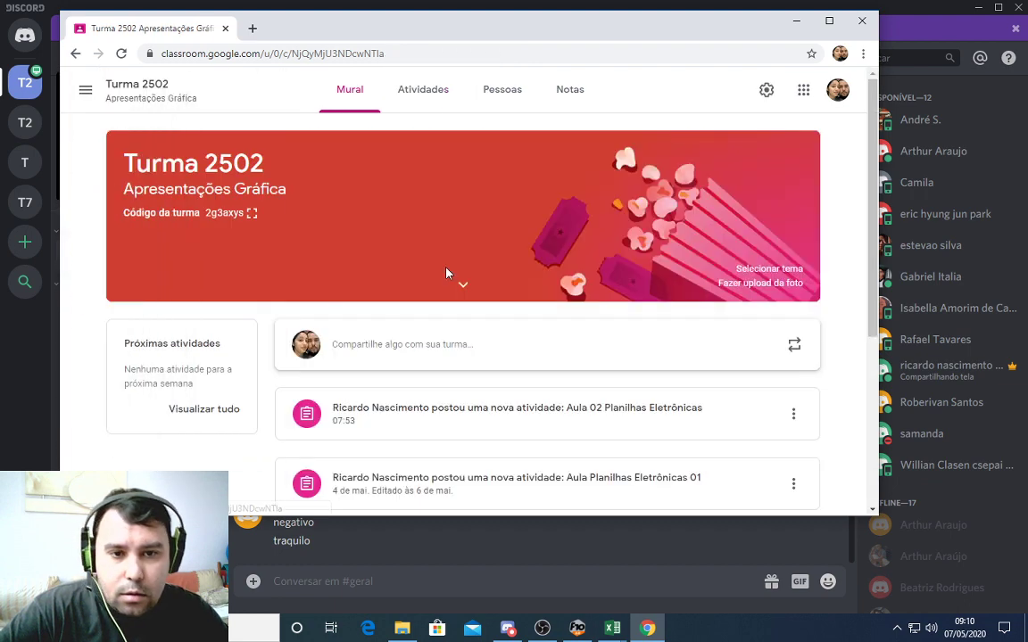
pyautogui.click(575, 413)
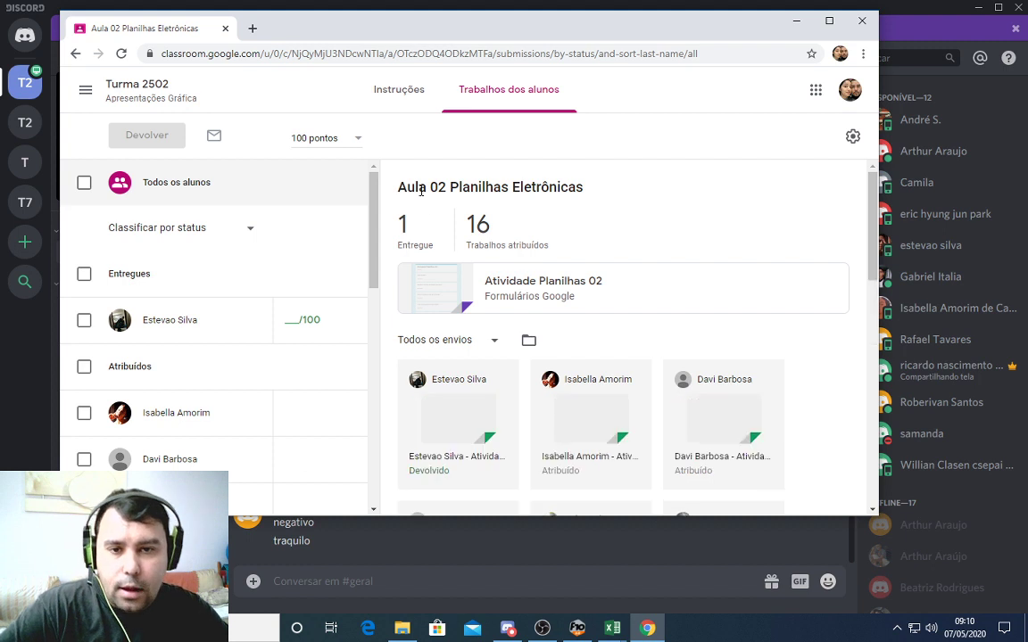
# Return to the Turma 2502 stream, open the Aula 02 assignment for editing and open its attached Atividade pratica(02) spreadsheet
pyautogui.click(84, 93)
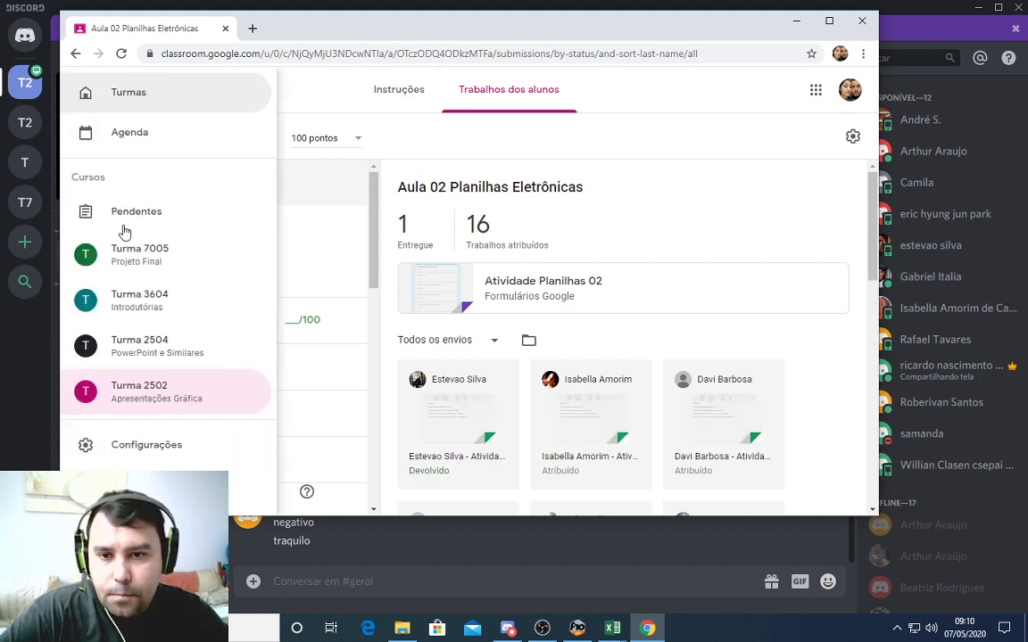
pyautogui.click(172, 391)
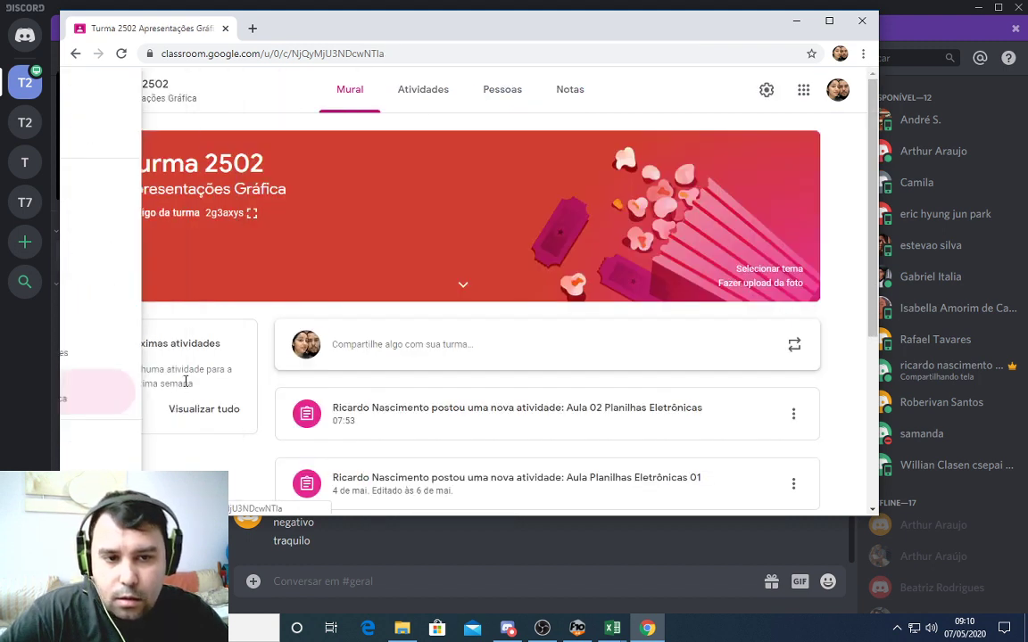
pyautogui.click(792, 414)
pyautogui.click(676, 455)
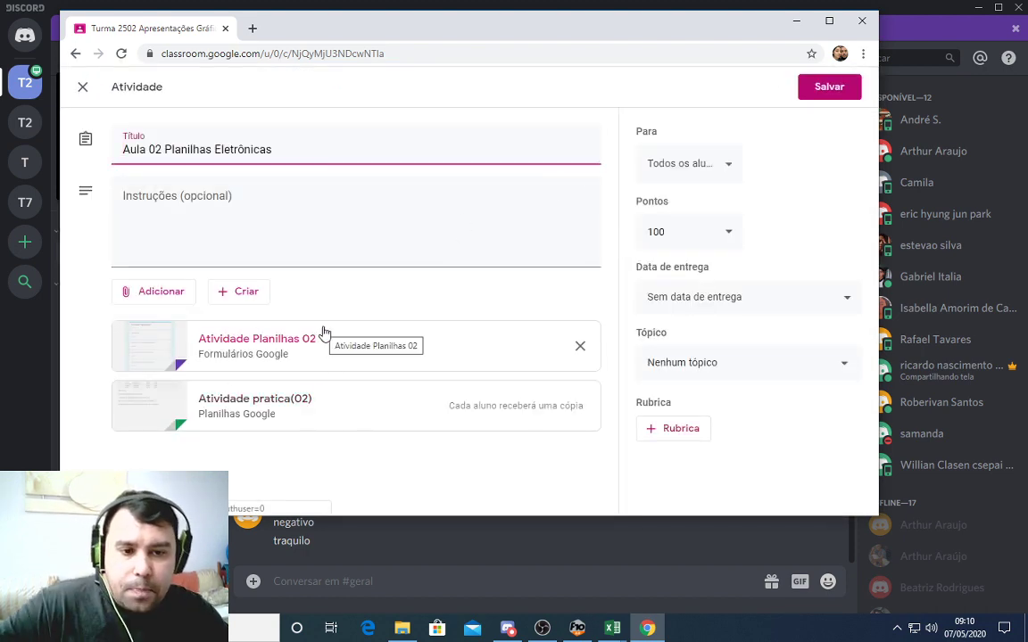
pyautogui.click(270, 406)
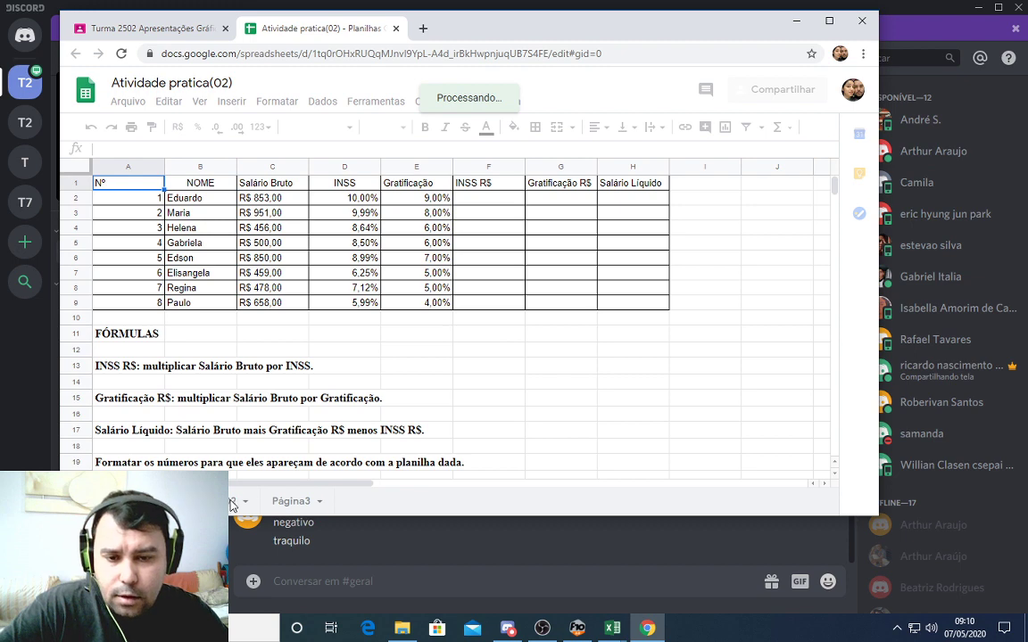
# Rename the Página3 sheet as Ex03
pyautogui.doubleClick(293, 501)
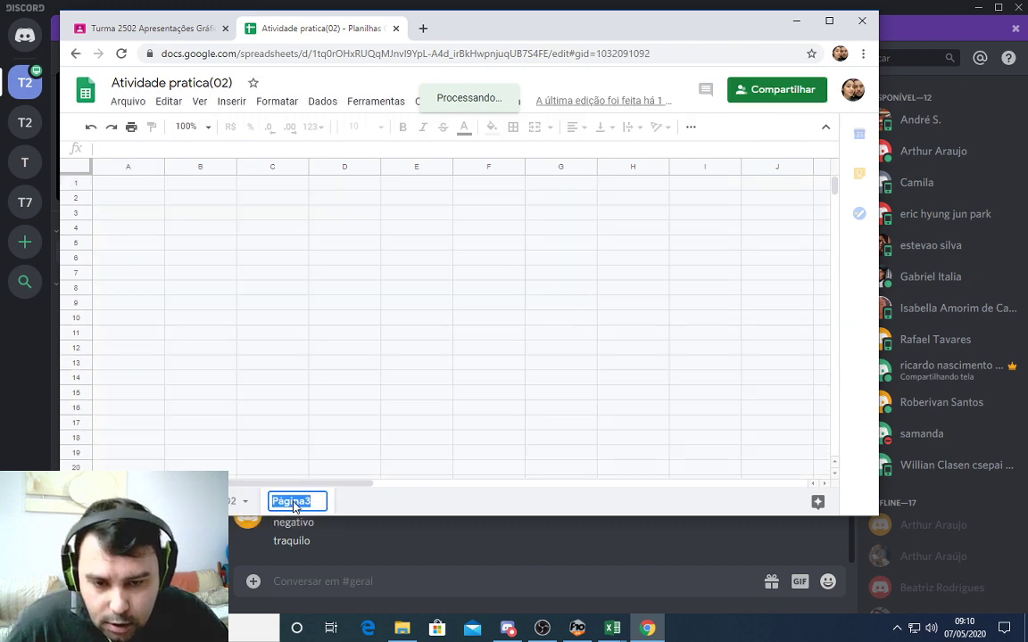
pyautogui.write('Ex')
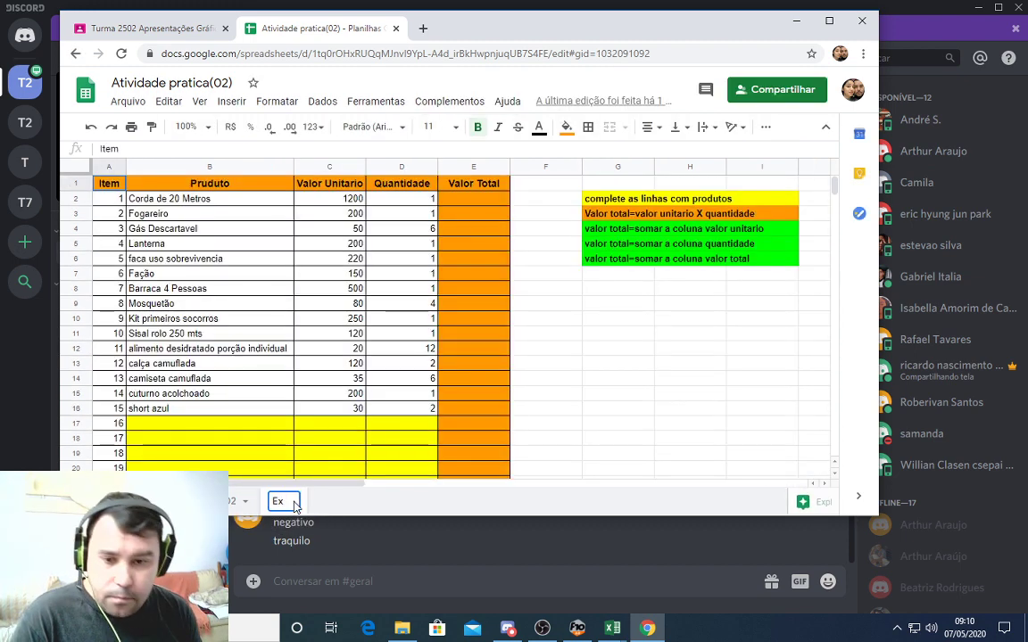
pyautogui.write('03')
pyautogui.click(554, 340)
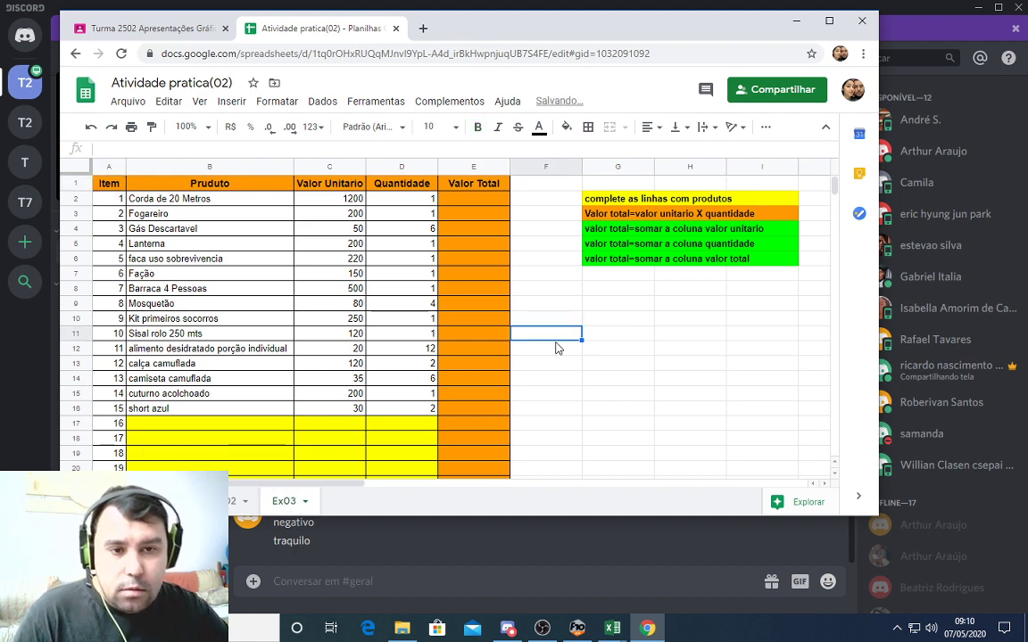
# Go to the Ex01 sheet and look through the row 2 cells from Salário Bruto to Gratificação R$
pyautogui.click(164, 501)
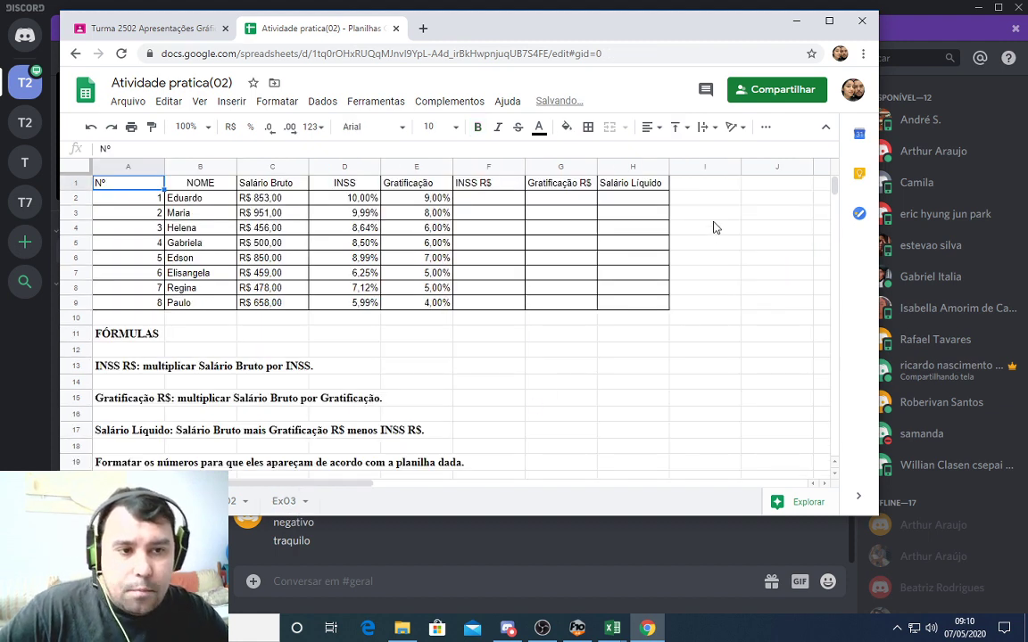
pyautogui.moveTo(526, 517); pyautogui.dragTo(517, 569)
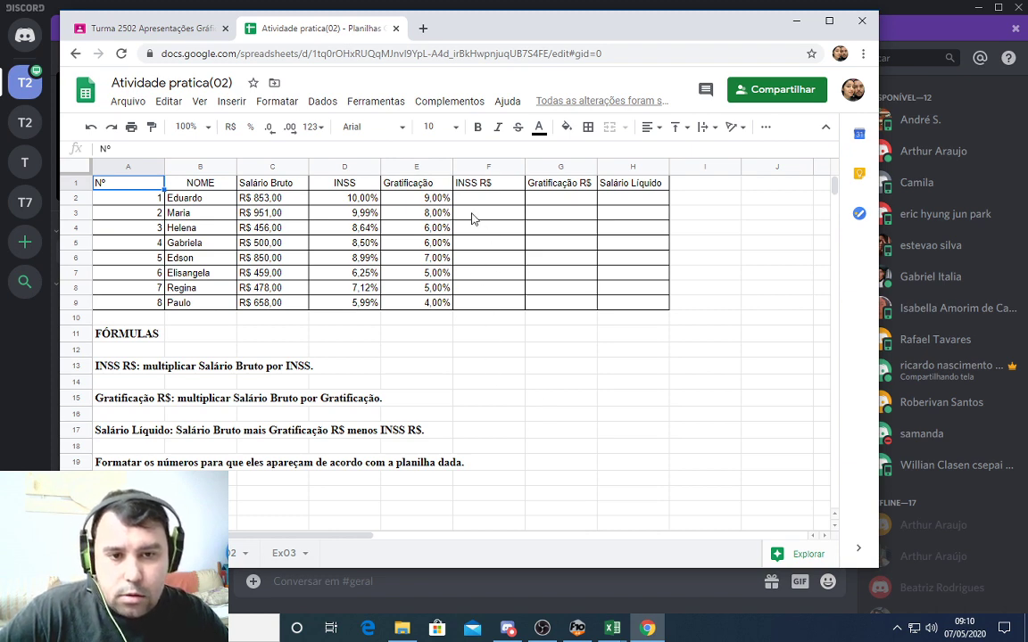
pyautogui.click(245, 198)
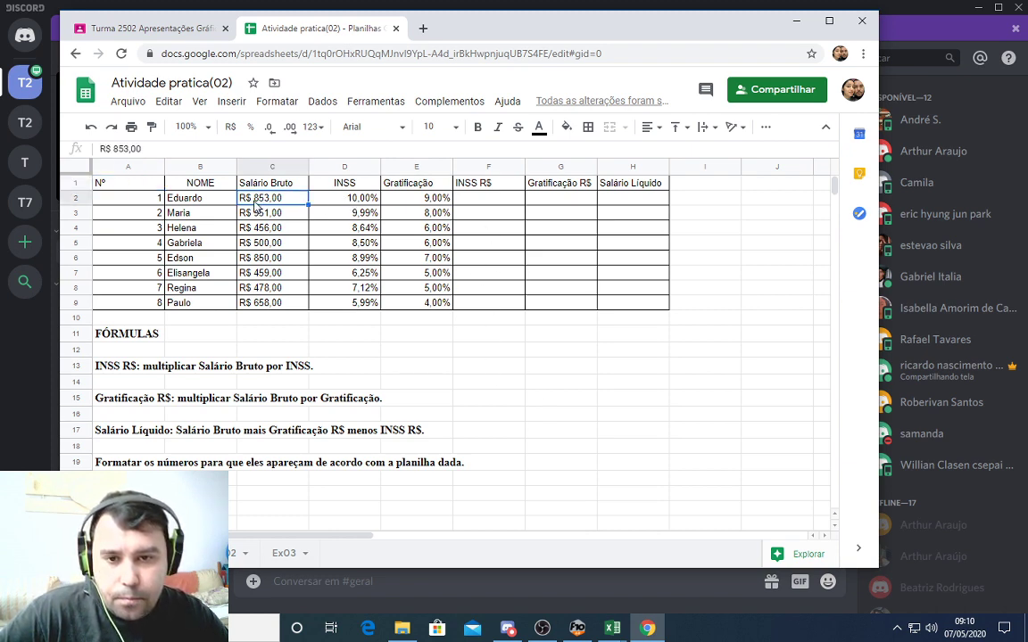
pyautogui.click(339, 207)
pyautogui.click(395, 201)
pyautogui.click(487, 200)
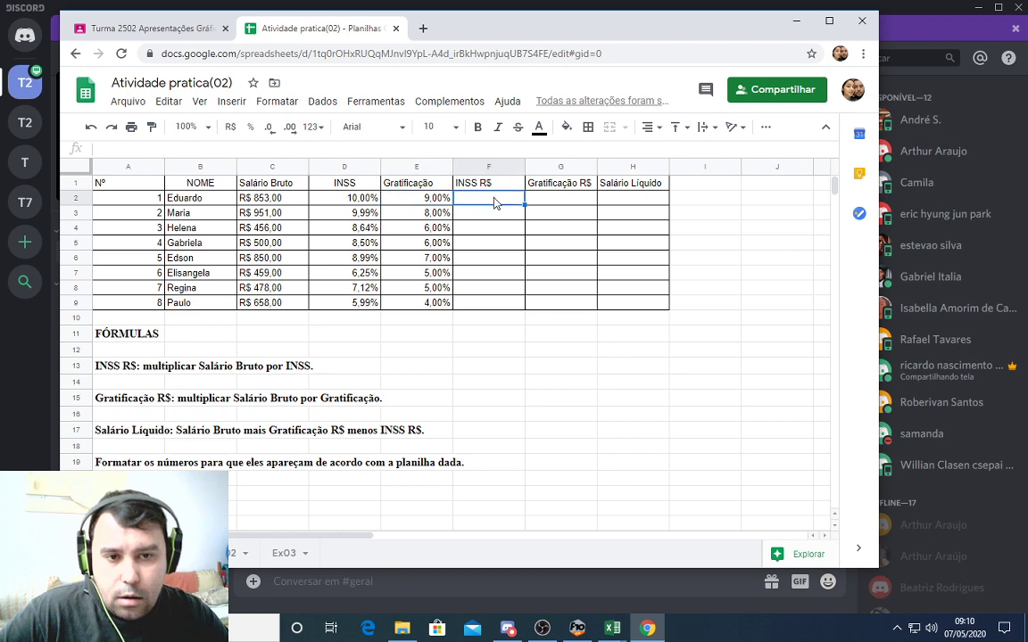
pyautogui.click(575, 204)
# Remove the R$ prefix from the Salário Bruto entries in C2 and C3, leaving 853,00 and 951,00
pyautogui.click(254, 198)
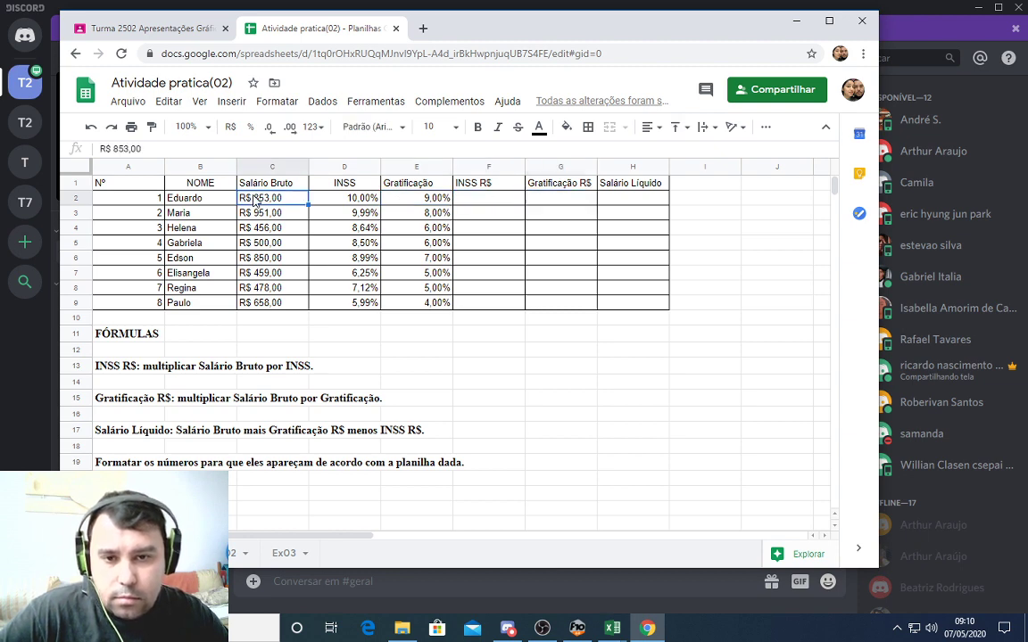
pyautogui.press('BackSpace')
pyautogui.press('BackSpace')
pyautogui.press('BackSpace')
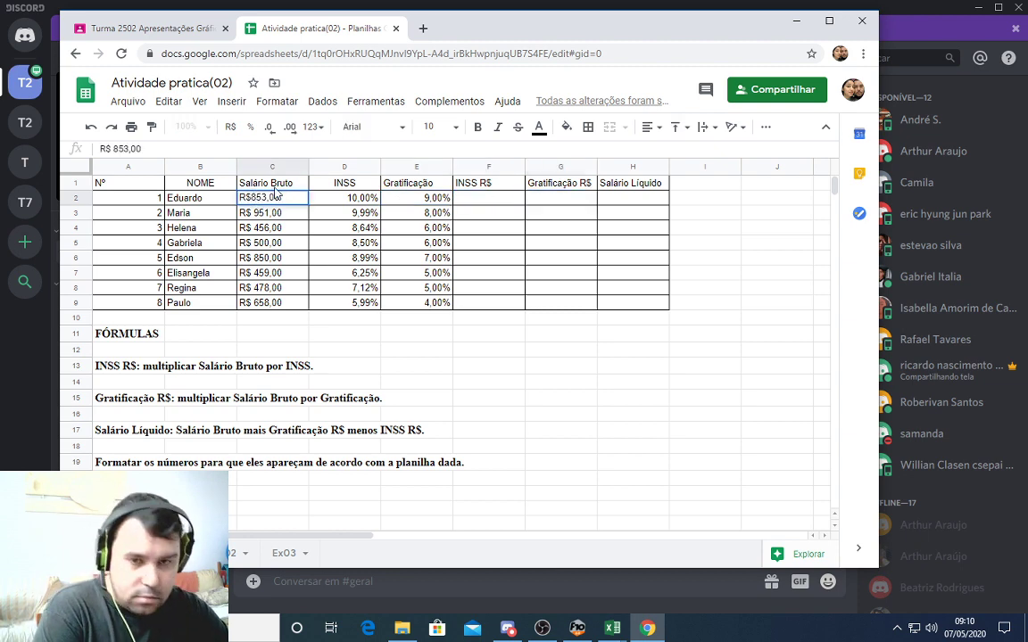
pyautogui.press('Return')
pyautogui.doubleClick(256, 213)
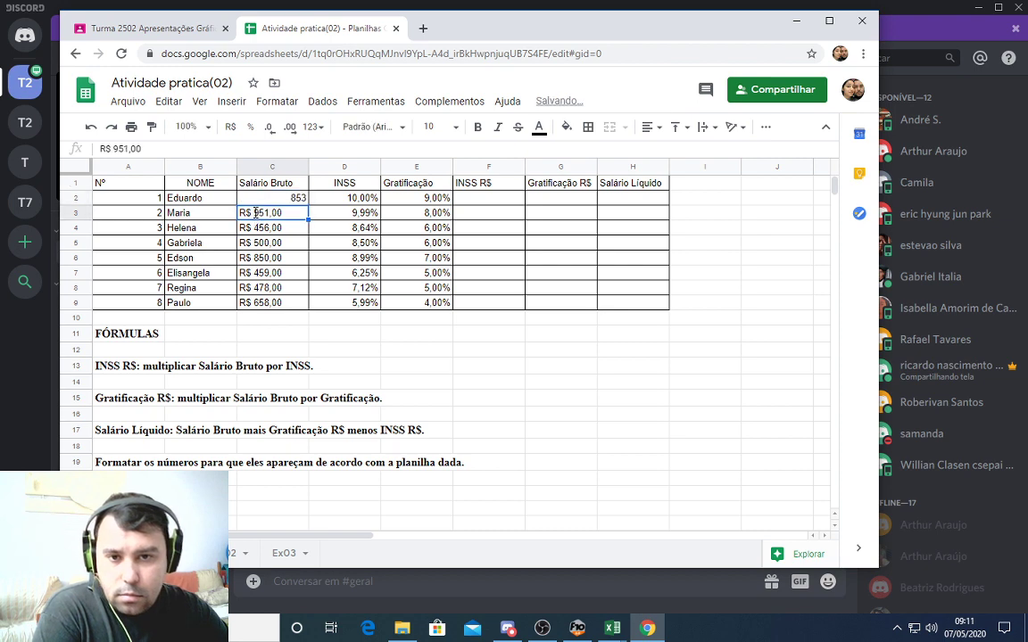
pyautogui.click(253, 212)
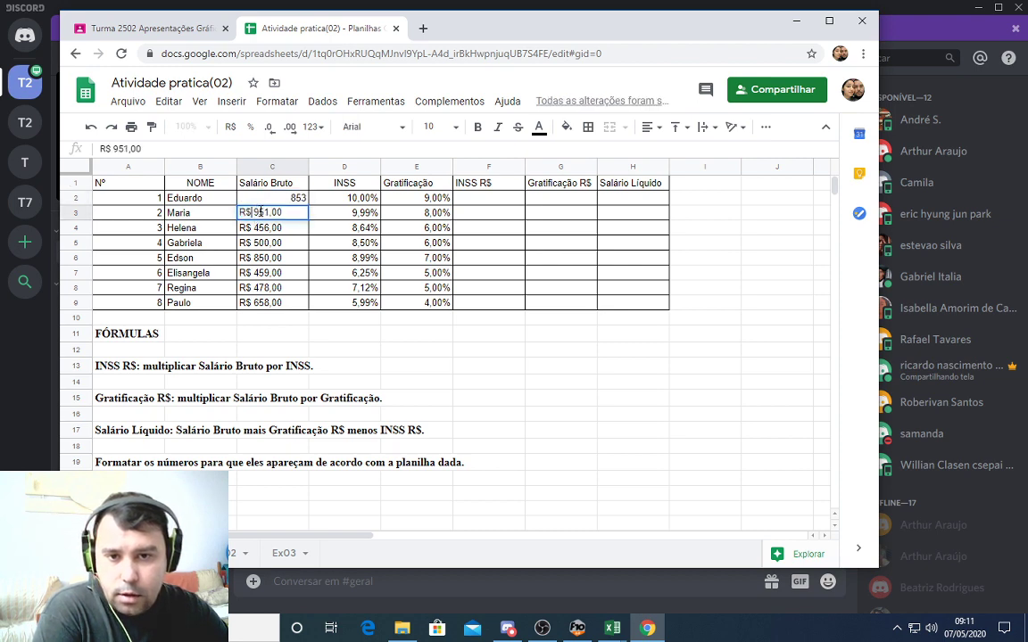
pyautogui.press('BackSpace')
pyautogui.press('BackSpace')
pyautogui.press('BackSpace')
pyautogui.press('Return')
# Strip the R$ prefix from the Salário Bruto entries in C4 and C5, leaving 456,00 and 500,00
pyautogui.doubleClick(253, 227)
pyautogui.tripleClick(254, 227)
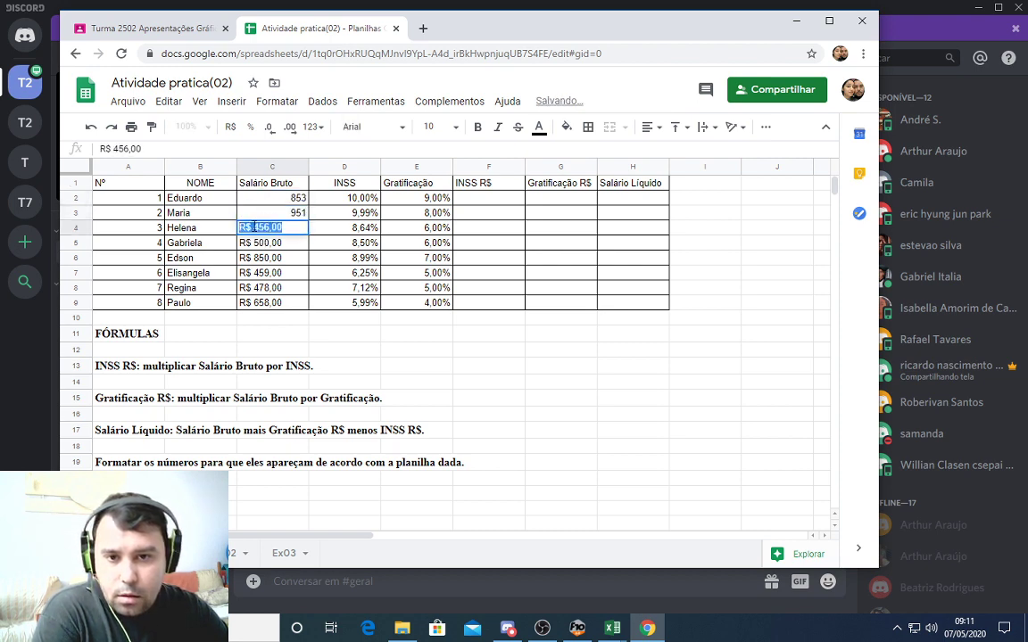
pyautogui.click(254, 228)
pyautogui.press('BackSpace')
pyautogui.press('BackSpace')
pyautogui.press('BackSpace')
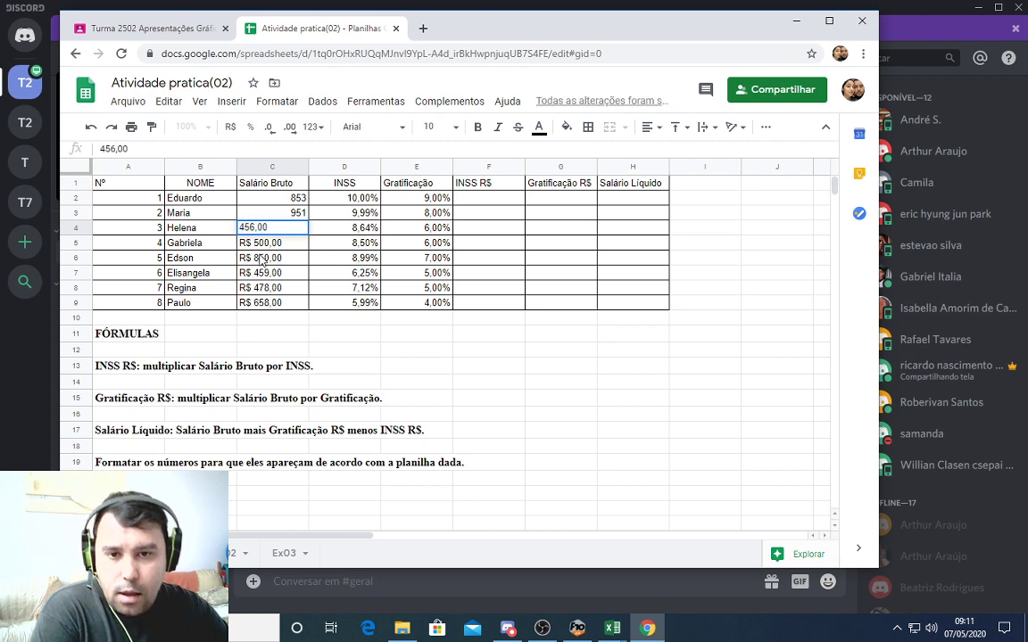
pyautogui.press('Return')
pyautogui.doubleClick(254, 242)
pyautogui.click(254, 242)
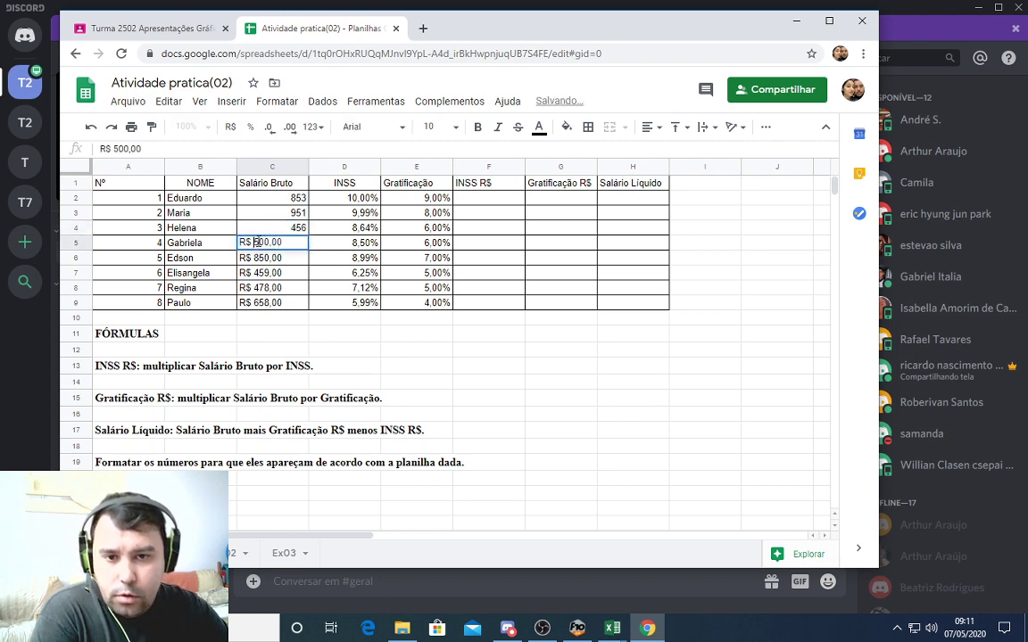
pyautogui.press('BackSpace')
pyautogui.press('BackSpace')
pyautogui.press('BackSpace')
pyautogui.press('Return')
# Remove the R$ prefix from the Salário Bruto entries in C6 and C7, leaving 850,00 and 459,00
pyautogui.doubleClick(255, 258)
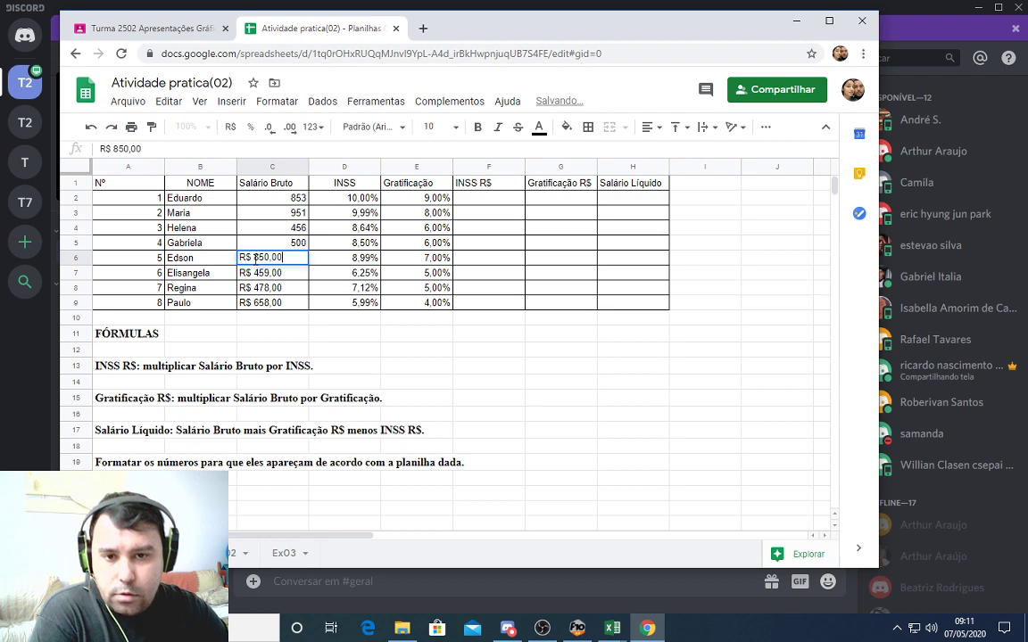
pyautogui.click(257, 258)
pyautogui.press('BackSpace')
pyautogui.press('BackSpace')
pyautogui.press('BackSpace')
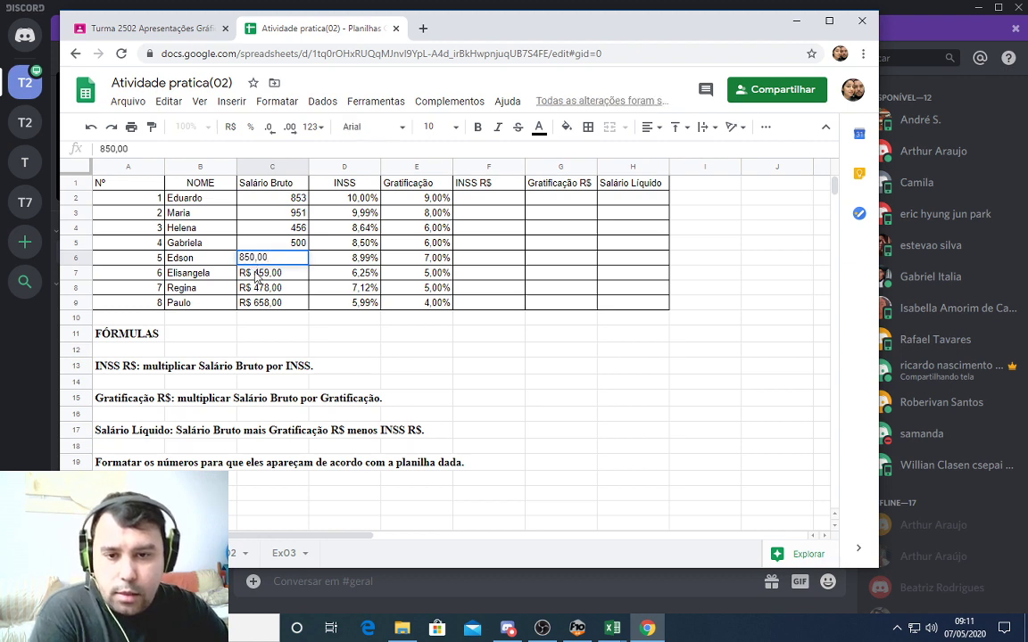
pyautogui.press('Return')
pyautogui.doubleClick(255, 272)
pyautogui.press('BackSpace')
pyautogui.press('BackSpace')
pyautogui.press('BackSpace')
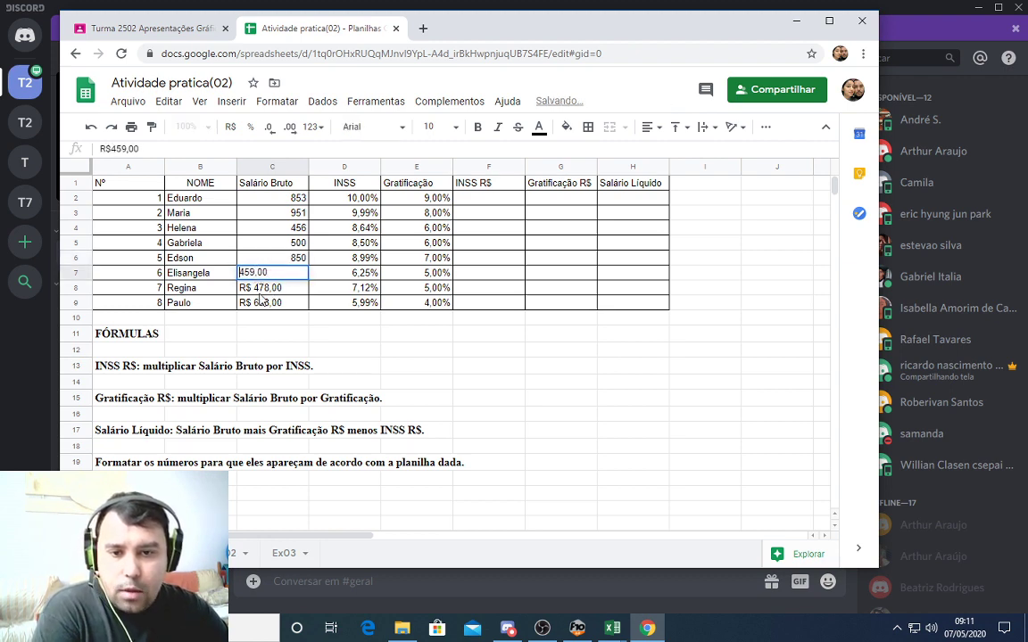
pyautogui.press('Return')
# Strip the R$ prefix from the last Salário Bruto entries, C8 and C9, leaving 478,00 and 658,00
pyautogui.doubleClick(255, 288)
pyautogui.click(255, 287)
pyautogui.press('BackSpace')
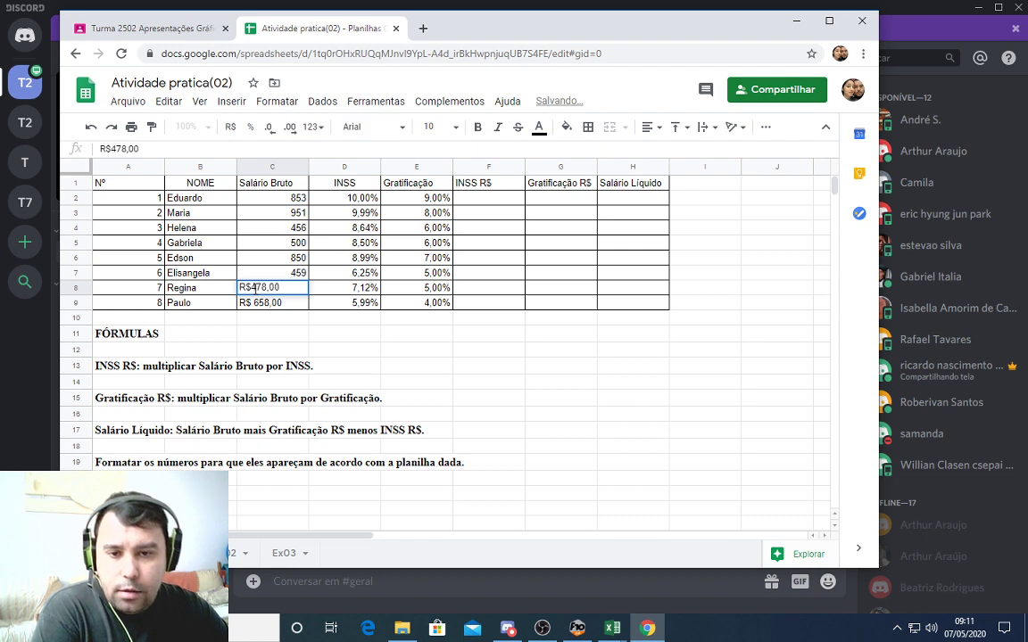
pyautogui.press('BackSpace')
pyautogui.press('BackSpace')
pyautogui.press('Return')
pyautogui.doubleClick(255, 302)
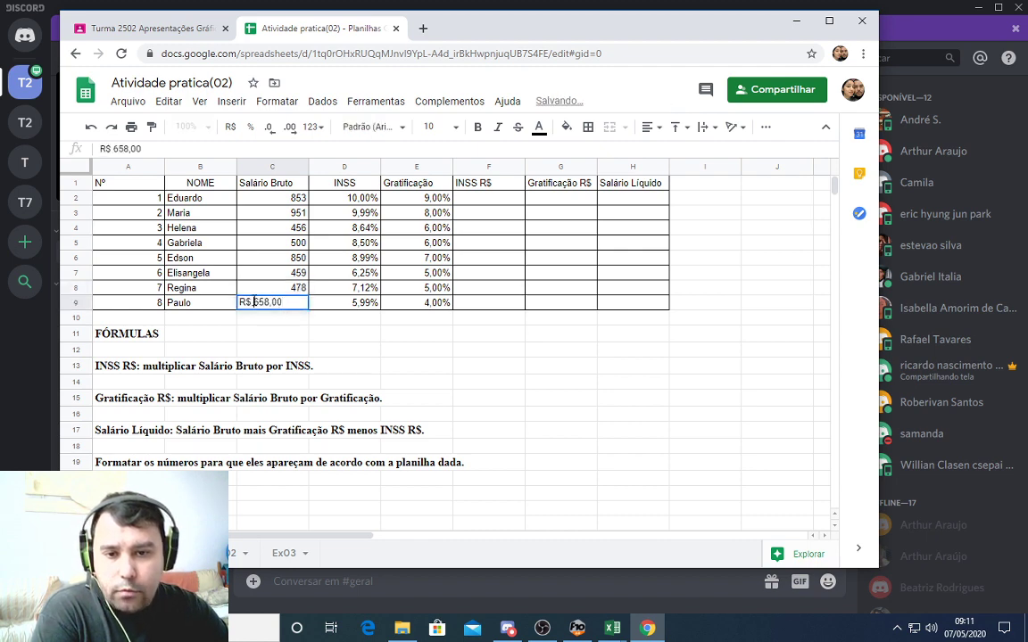
pyautogui.click(255, 302)
pyautogui.press('BackSpace')
pyautogui.press('BackSpace')
pyautogui.press('BackSpace')
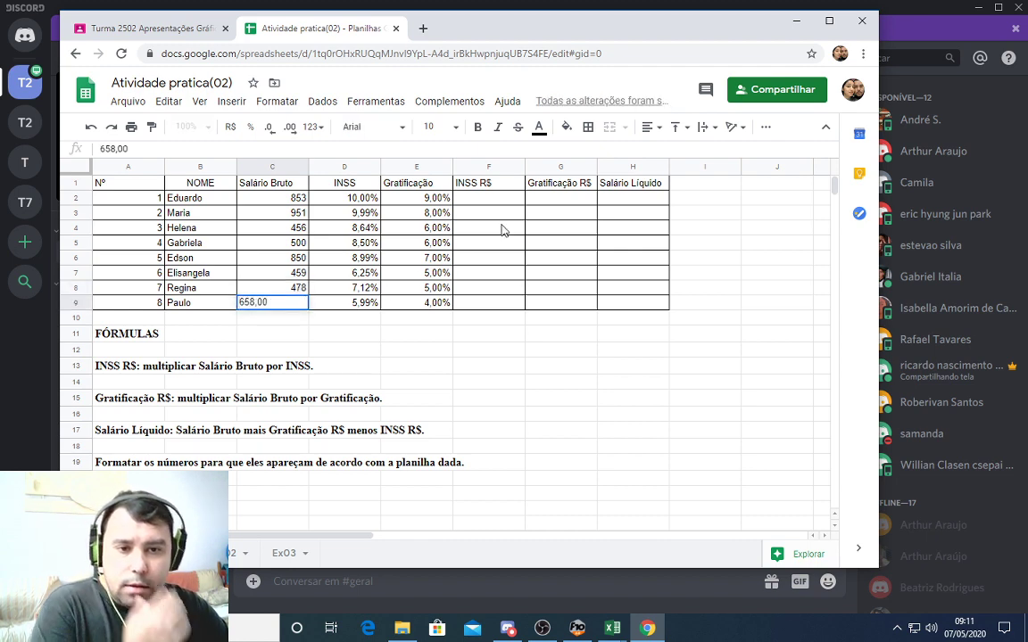
pyautogui.click(502, 230)
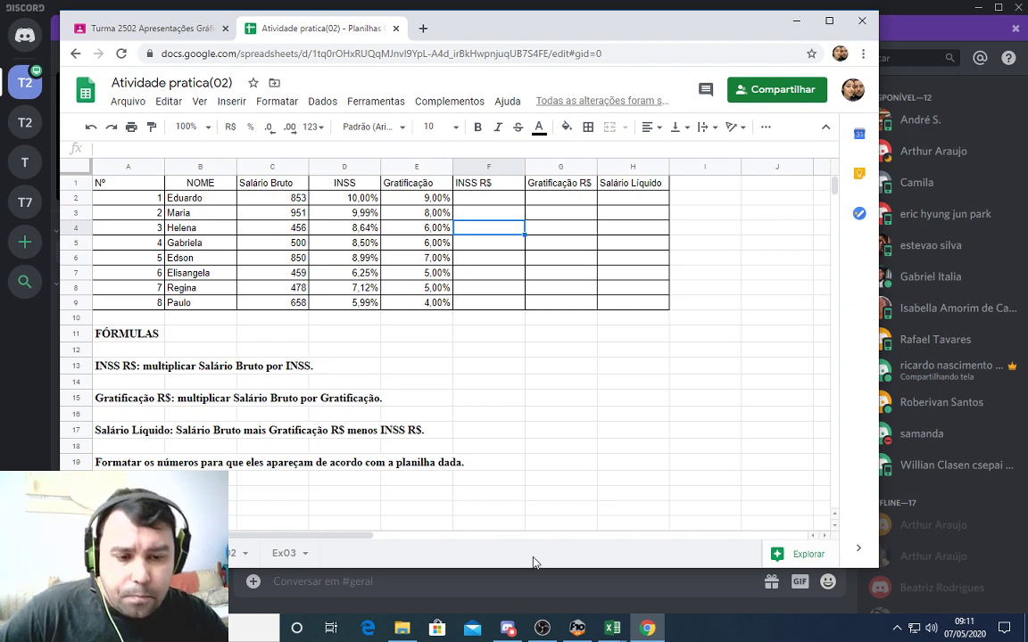
# Examine the given data in A2:E9 and the empty INSS R$, Gratificação R$ and Salário Líquido cells in row 2
pyautogui.moveTo(527, 567); pyautogui.dragTo(520, 484)
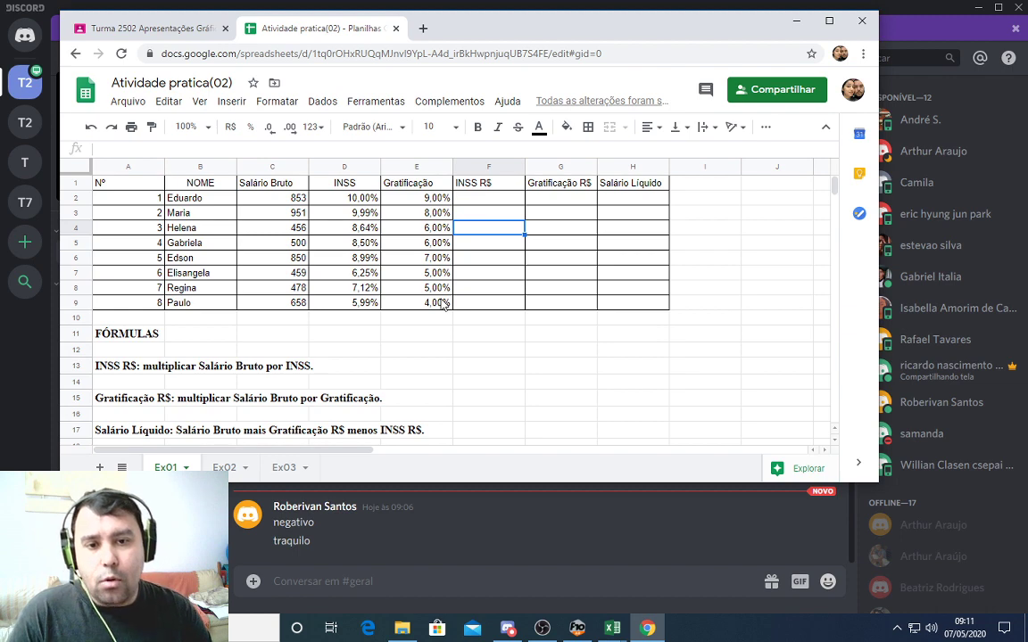
pyautogui.moveTo(141, 192); pyautogui.dragTo(424, 307)
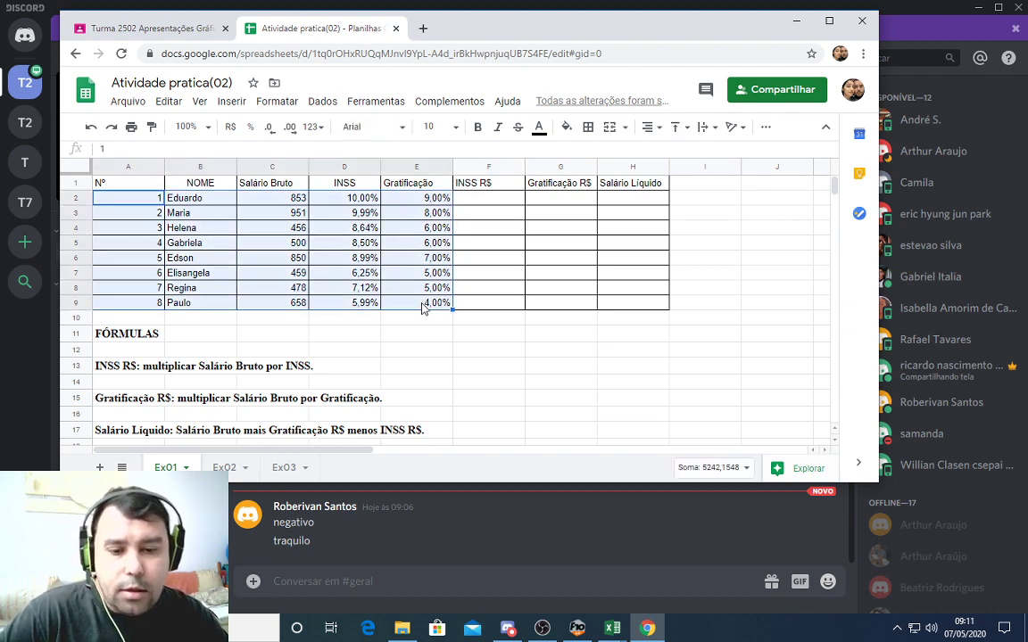
pyautogui.click(488, 200)
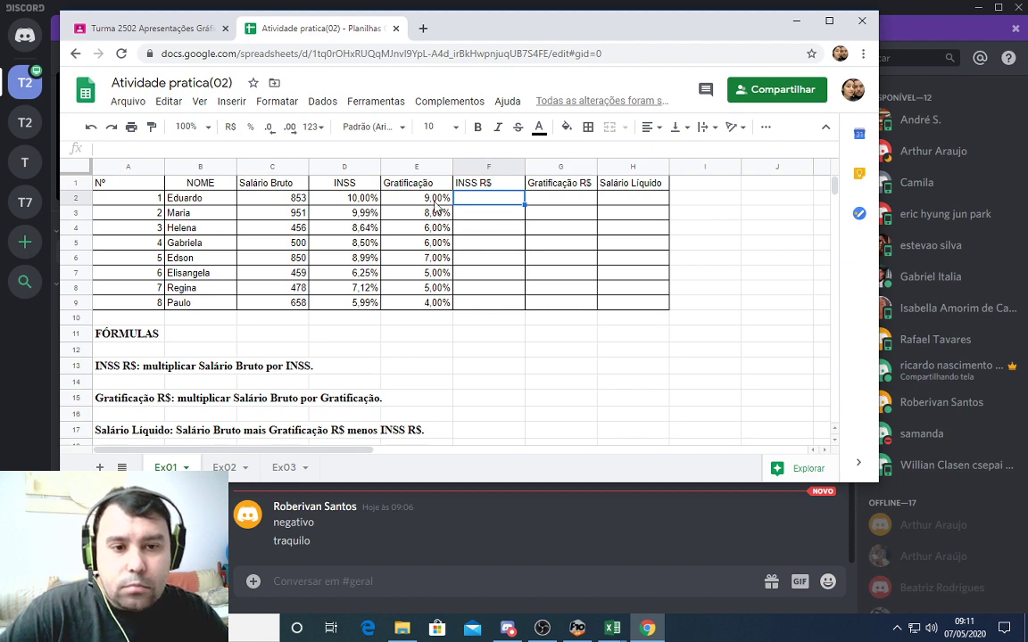
pyautogui.click(489, 184)
pyautogui.click(490, 202)
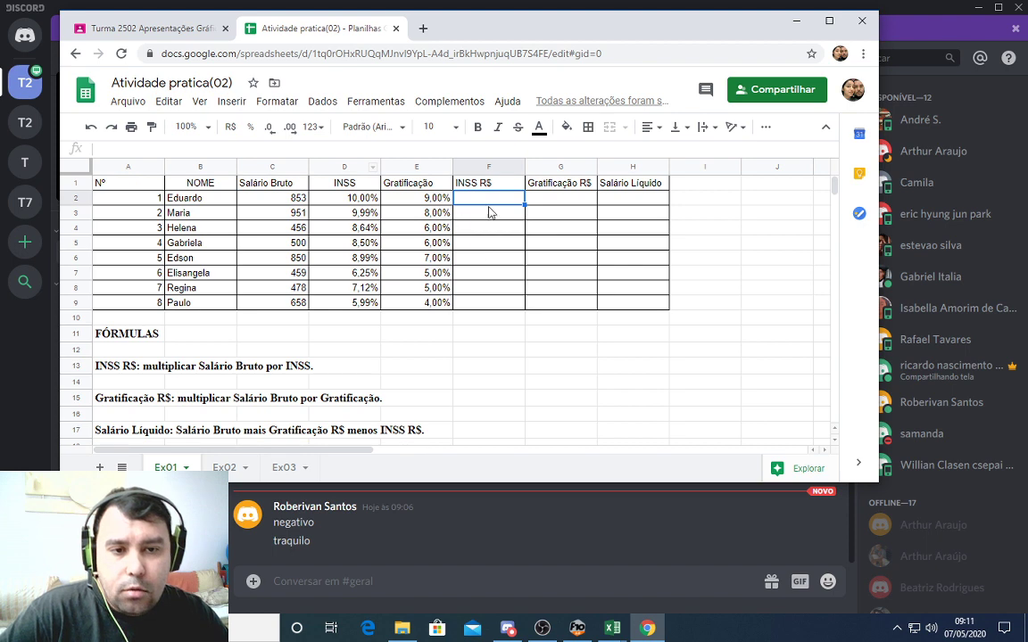
pyautogui.click(576, 200)
pyautogui.click(638, 201)
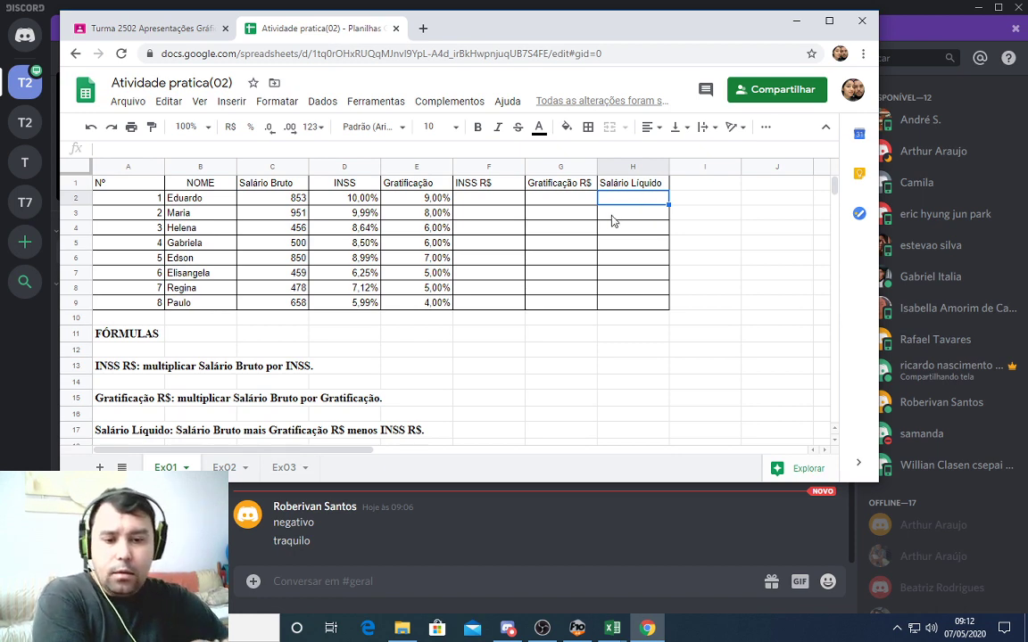
pyautogui.click(475, 204)
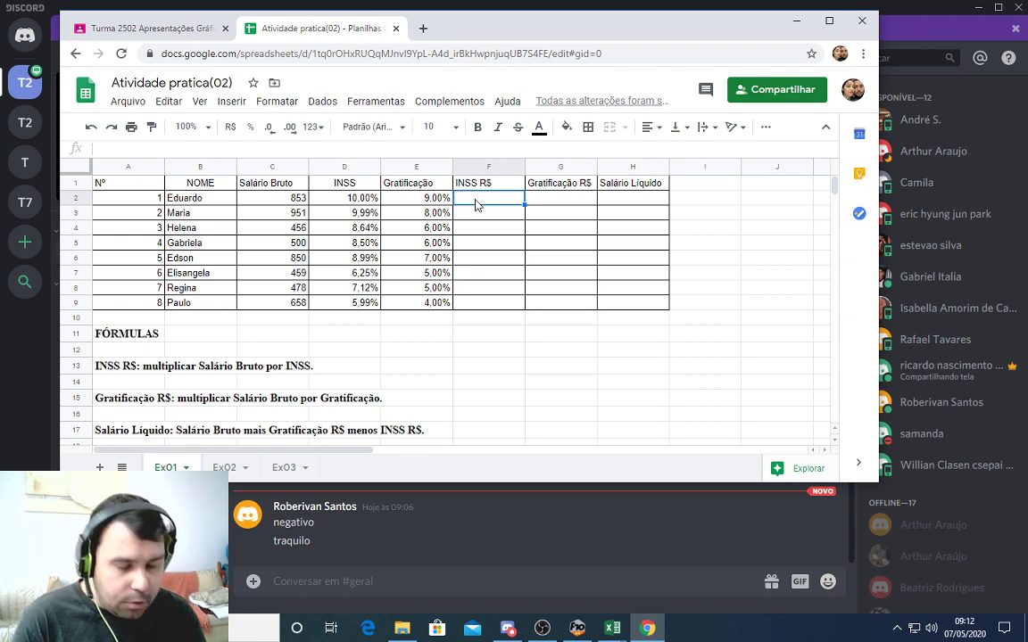
# Calculate the first employee's INSS R$ in F2 with the formula =C2*D2
pyautogui.write('=')
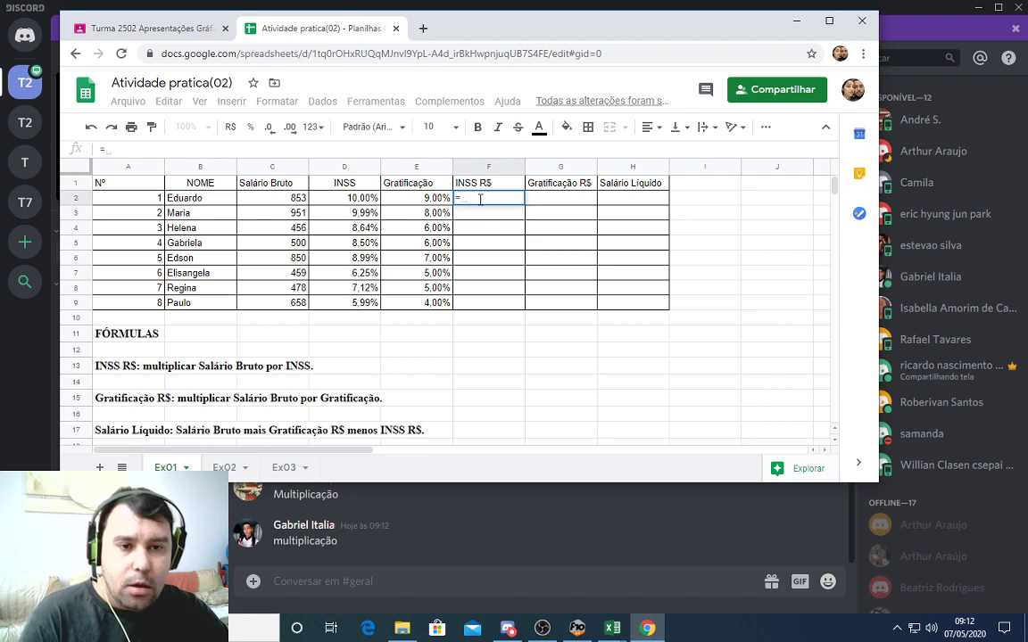
pyautogui.click(288, 203)
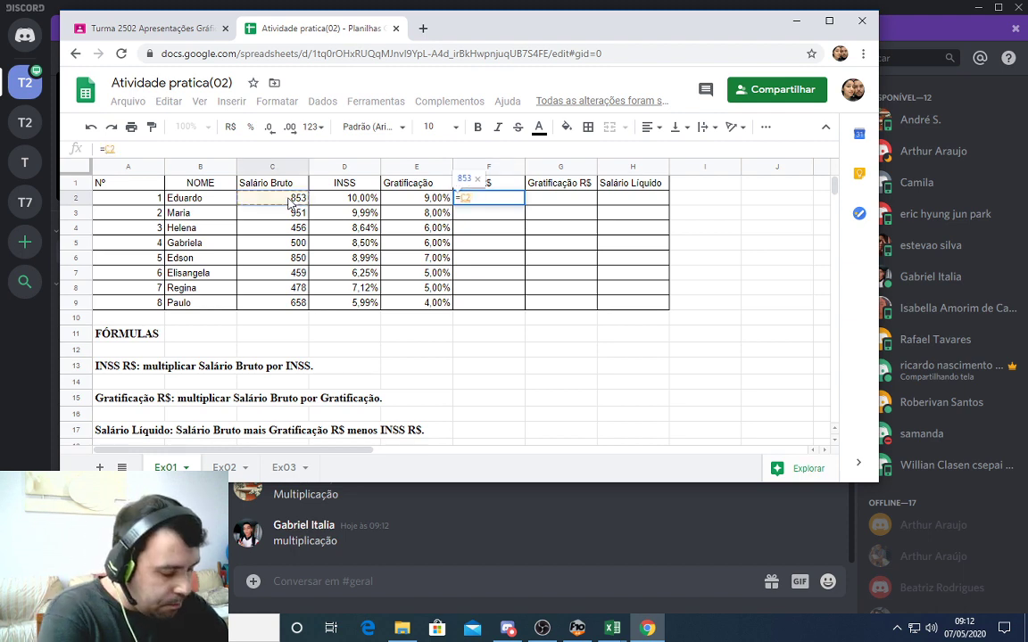
pyautogui.write('*')
pyautogui.click(330, 196)
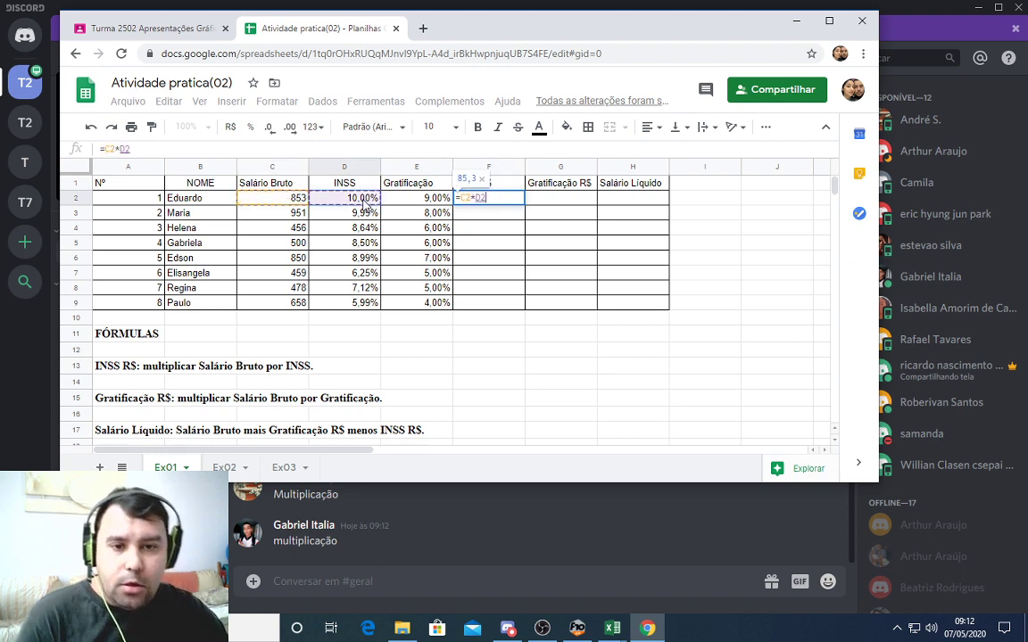
pyautogui.press('Return')
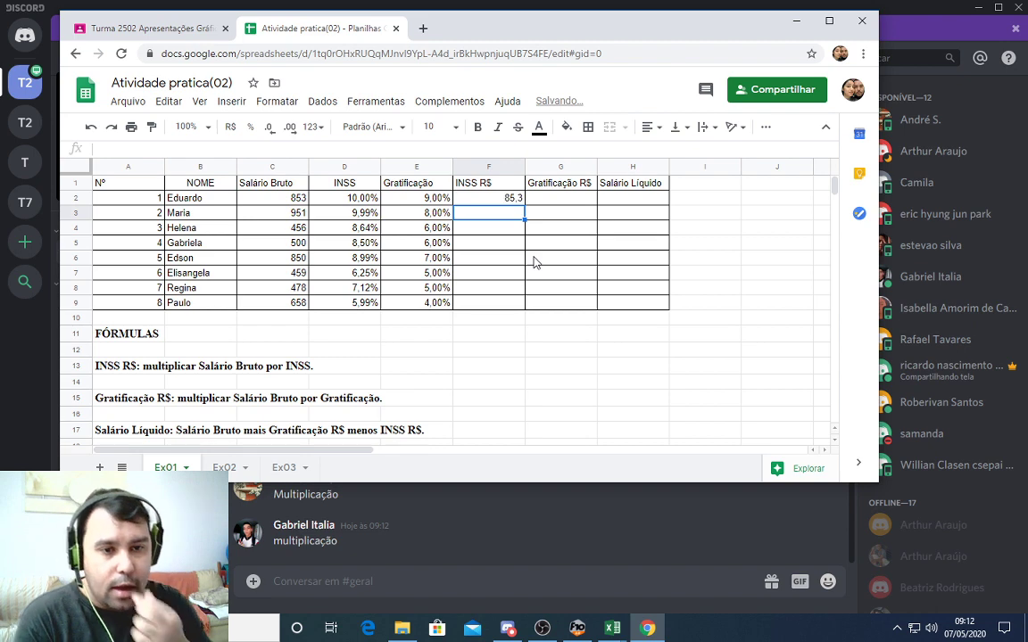
# Calculate the first employee's Gratificação R$ in G2 by multiplying C2 by E2
pyautogui.click(561, 198)
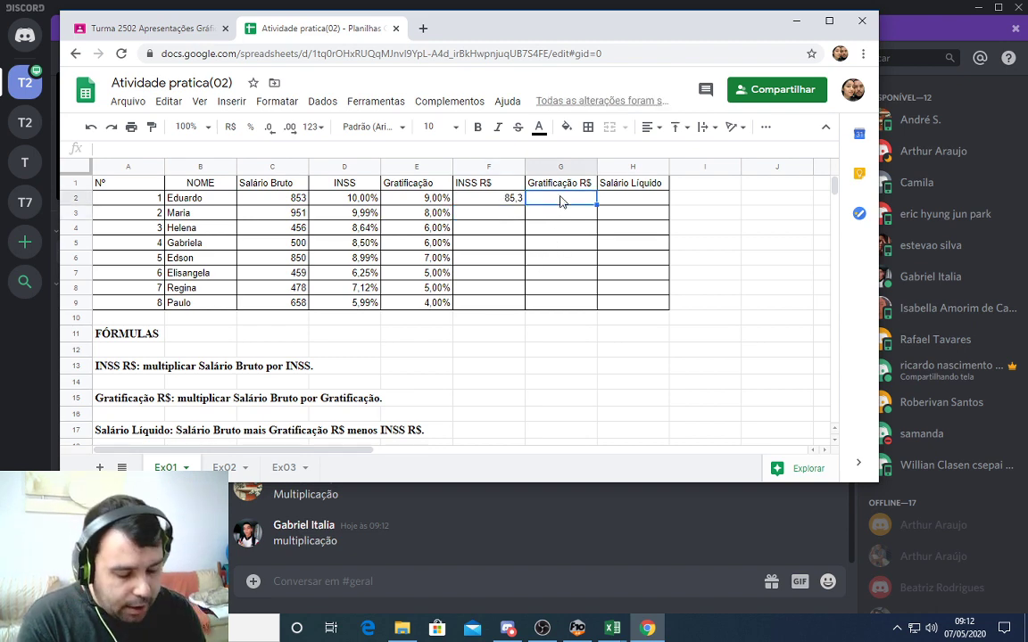
pyautogui.write('=')
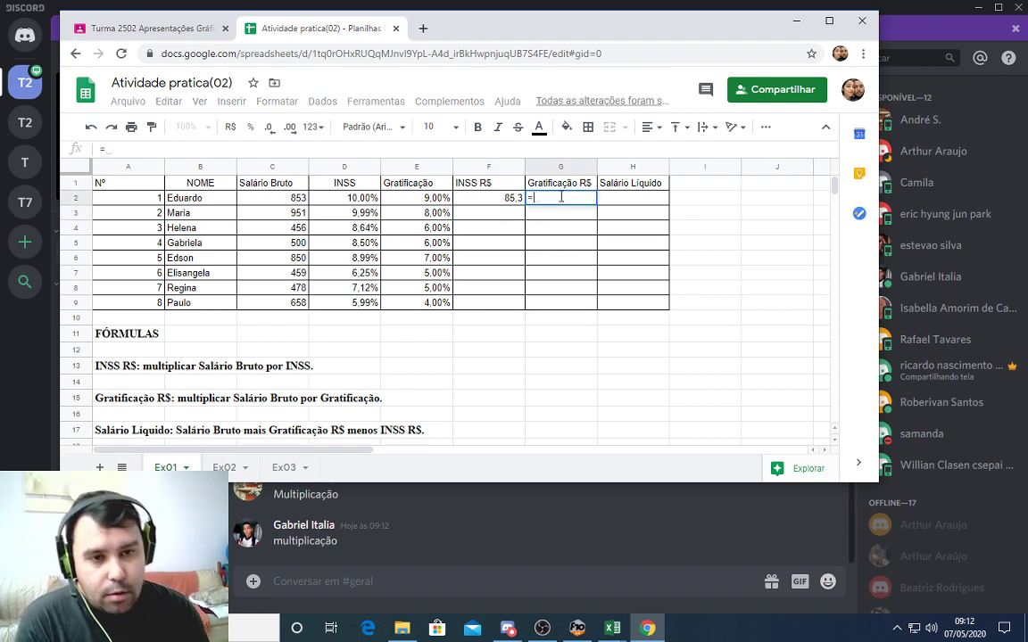
pyautogui.click(299, 198)
pyautogui.write('*')
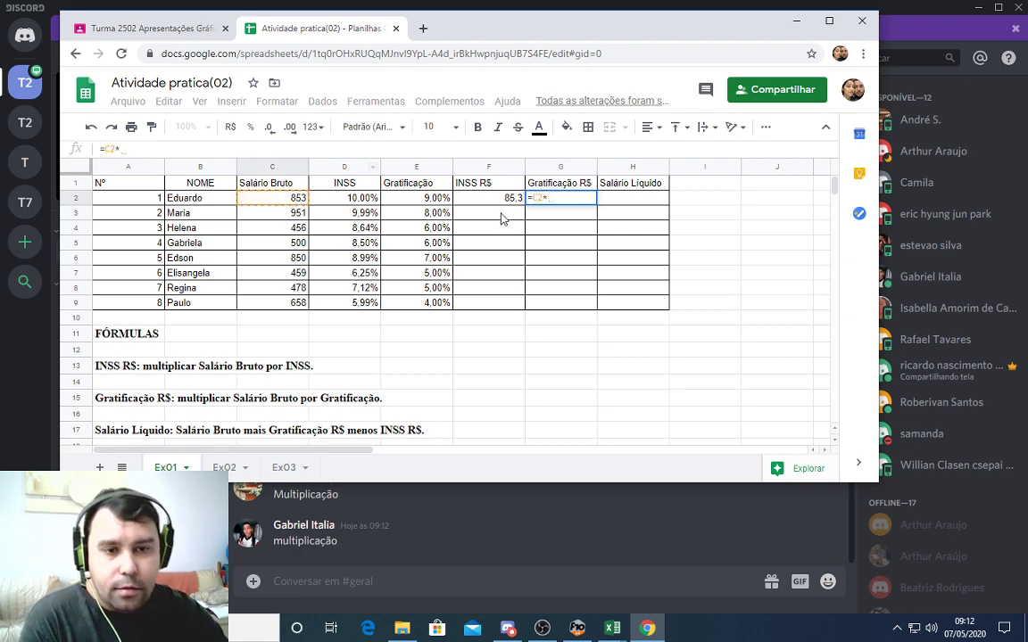
pyautogui.click(437, 200)
pyautogui.press('Return')
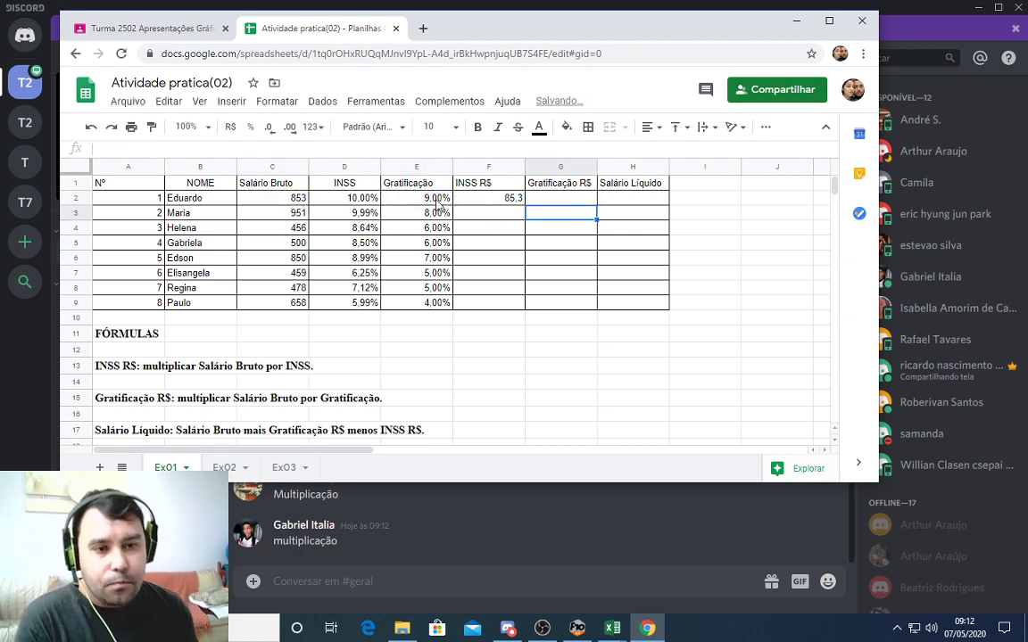
# Try the formula =C2+G2-F2 in the Salário Líquido cell H2 and erase it back to the equals sign
pyautogui.click(623, 203)
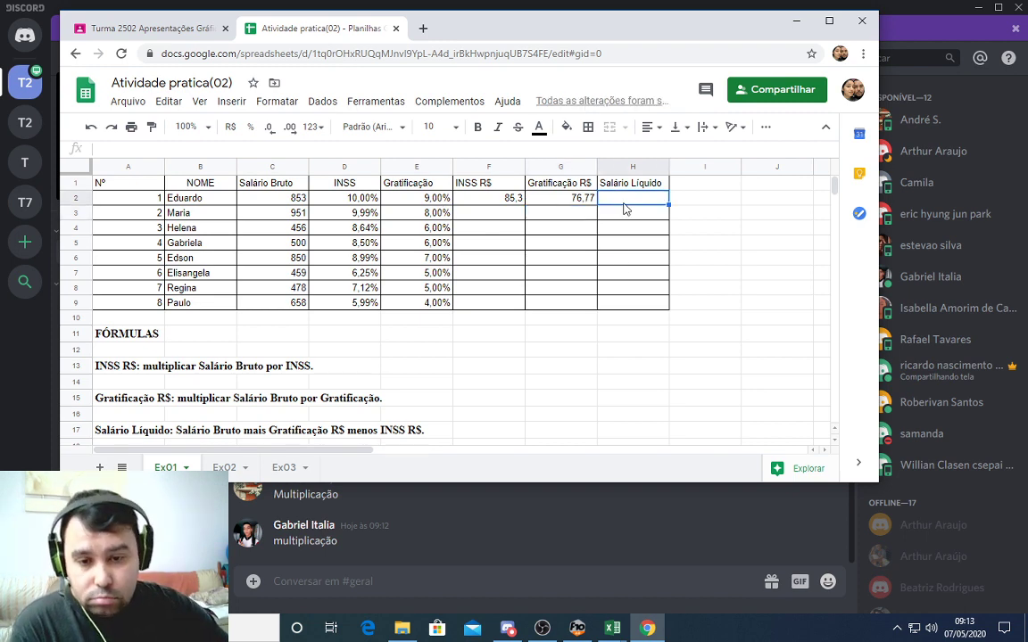
pyautogui.write('=')
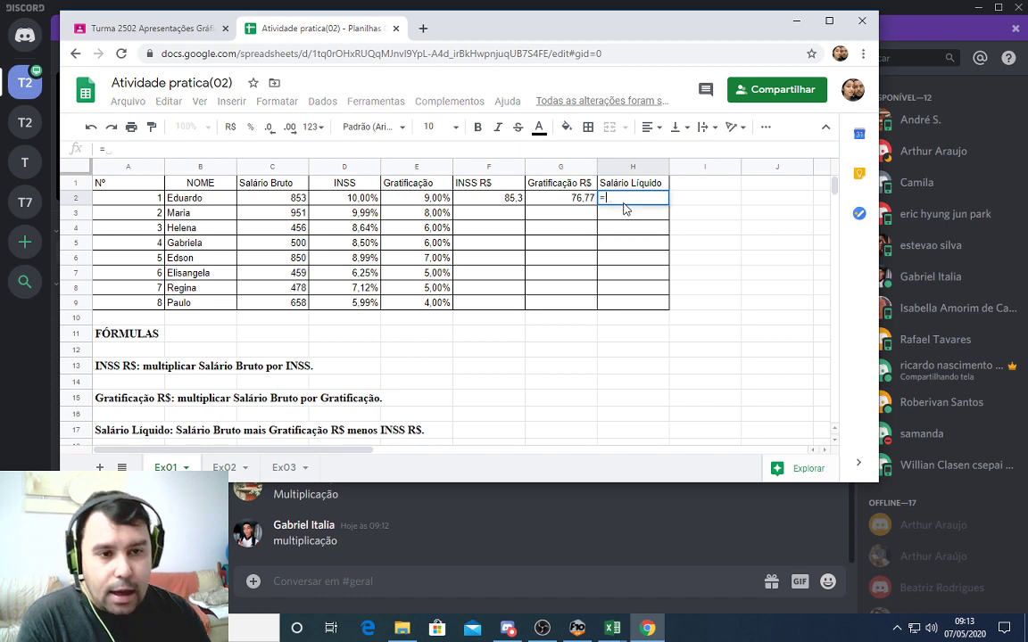
pyautogui.click(287, 204)
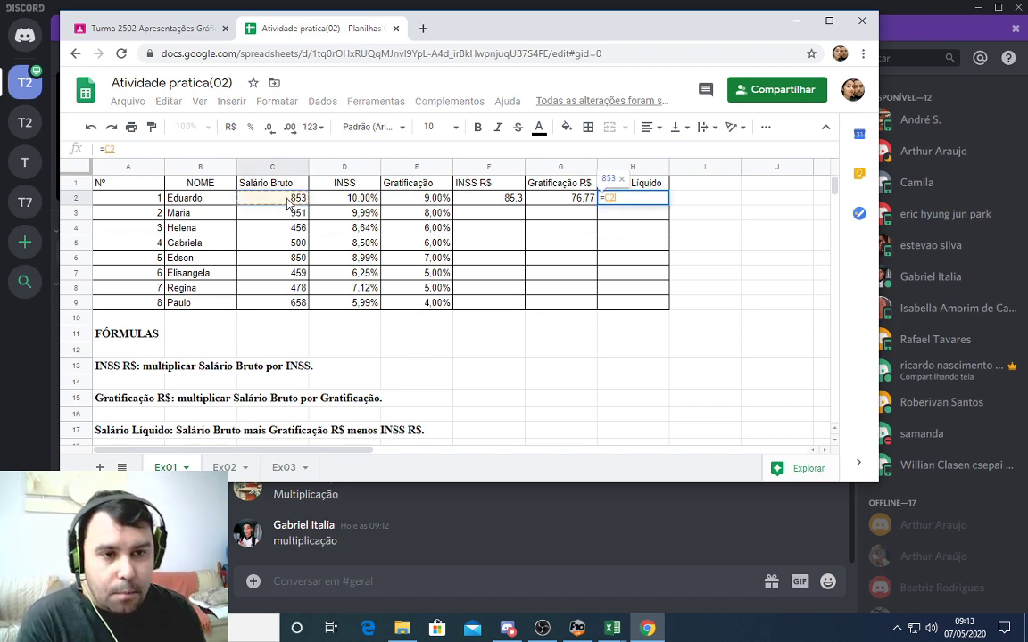
pyautogui.write('+')
pyautogui.click(576, 204)
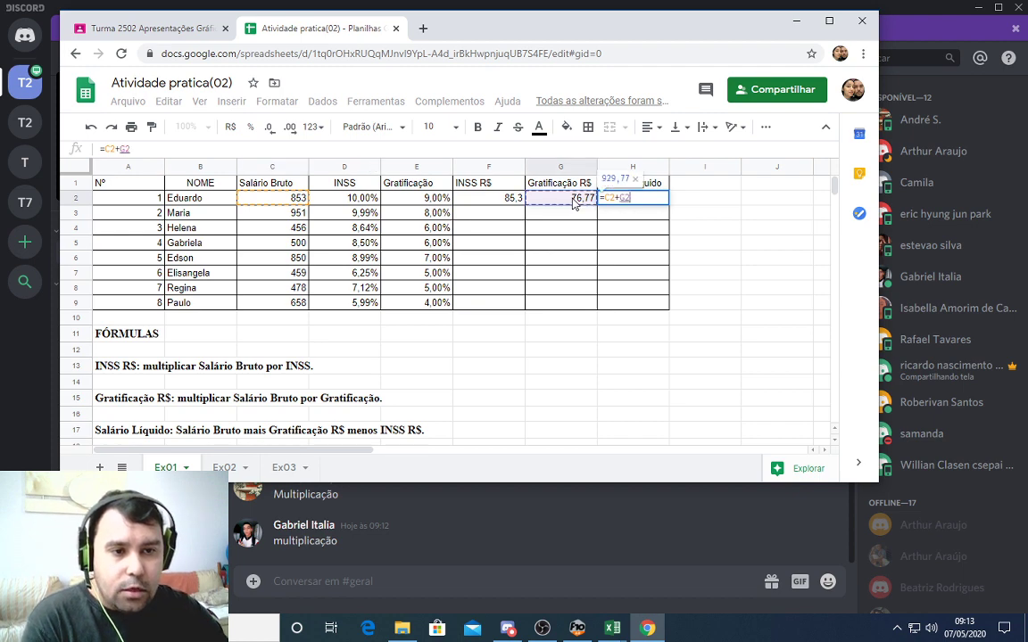
pyautogui.write('-')
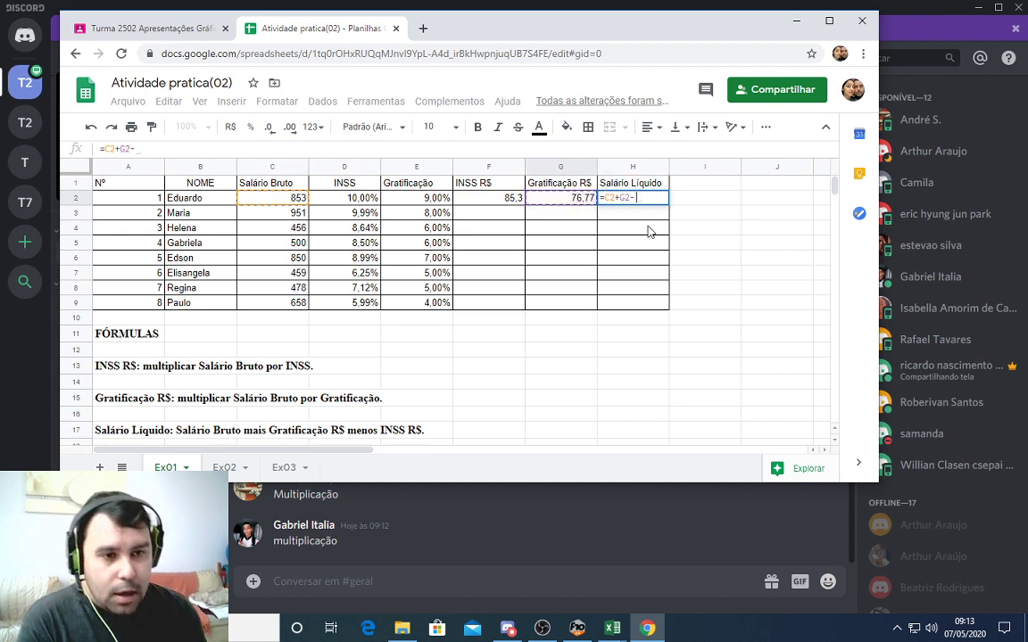
pyautogui.click(512, 200)
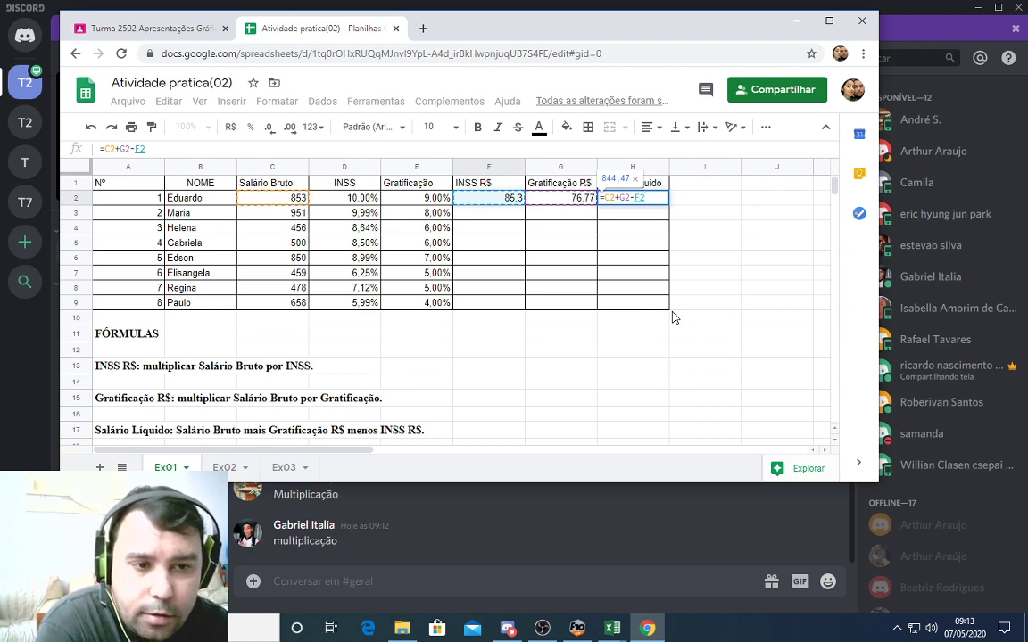
pyautogui.press('BackSpace')
pyautogui.press('BackSpace')
pyautogui.press('BackSpace')
pyautogui.press('BackSpace')
pyautogui.press('BackSpace')
pyautogui.press('BackSpace')
pyautogui.press('BackSpace')
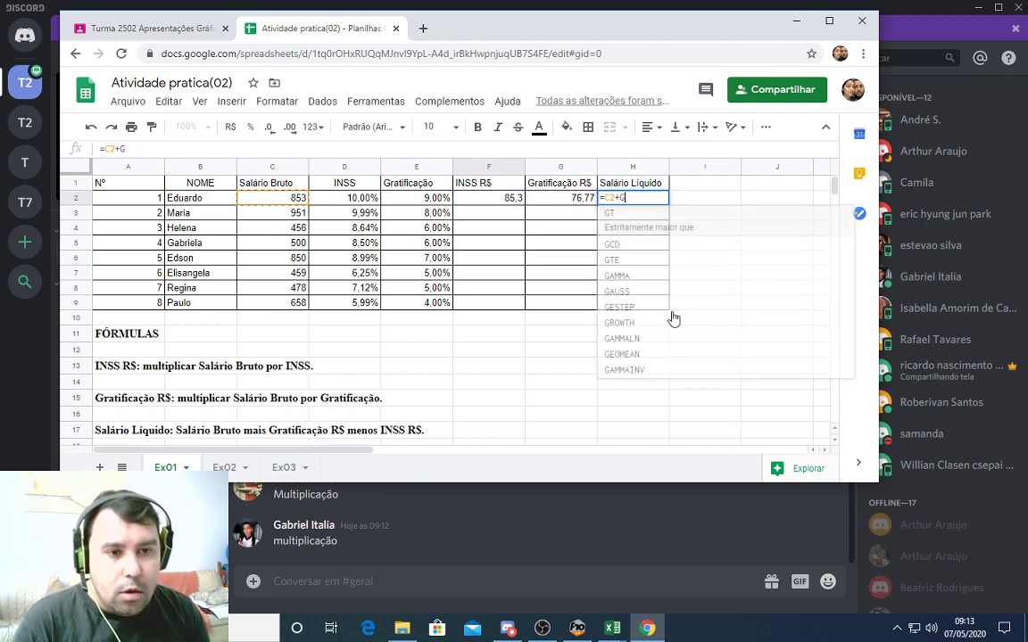
pyautogui.press('BackSpace')
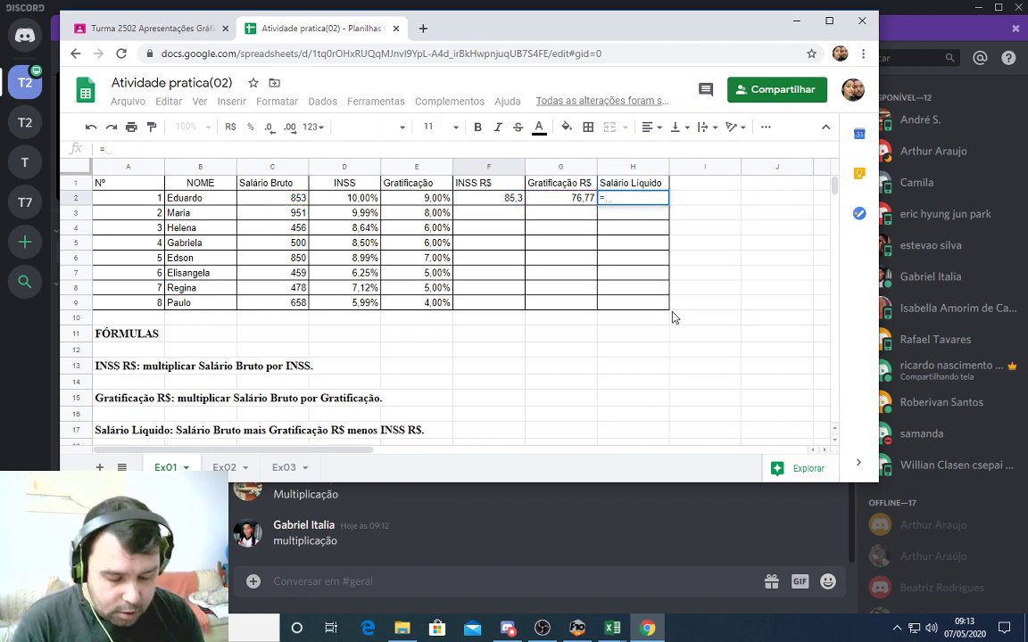
# Complete the Salário Líquido formula in H2 as =soma(C2;G2)-F2
pyautogui.write('soma(')
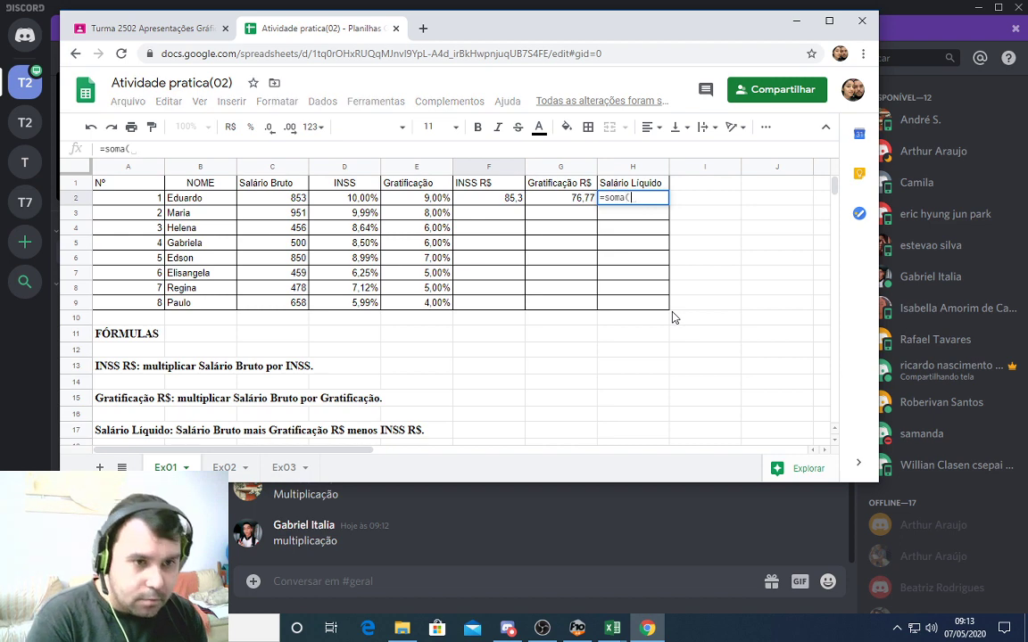
pyautogui.click(281, 199)
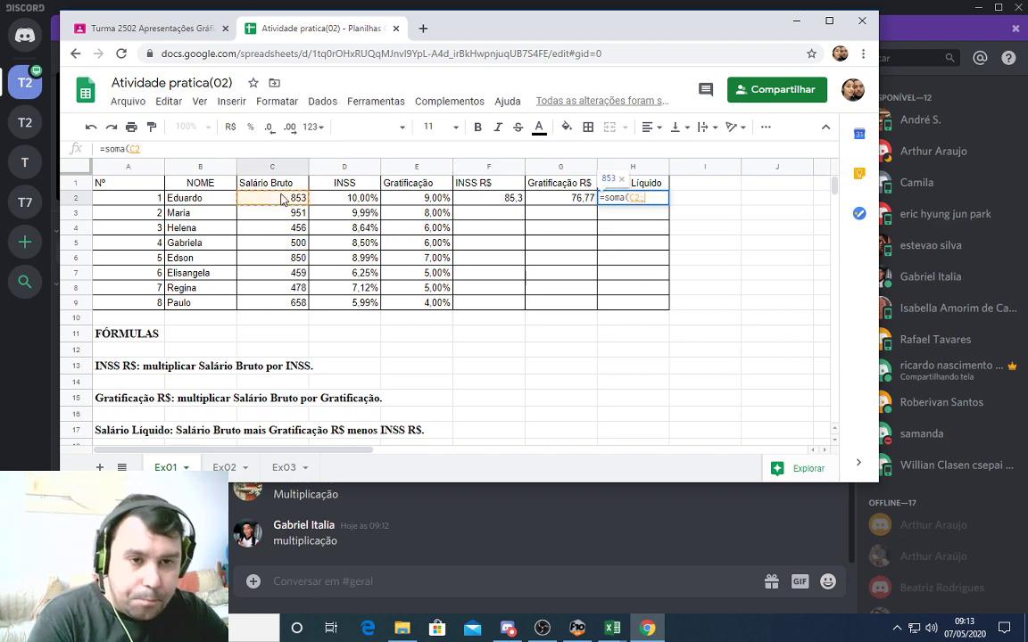
pyautogui.write(';')
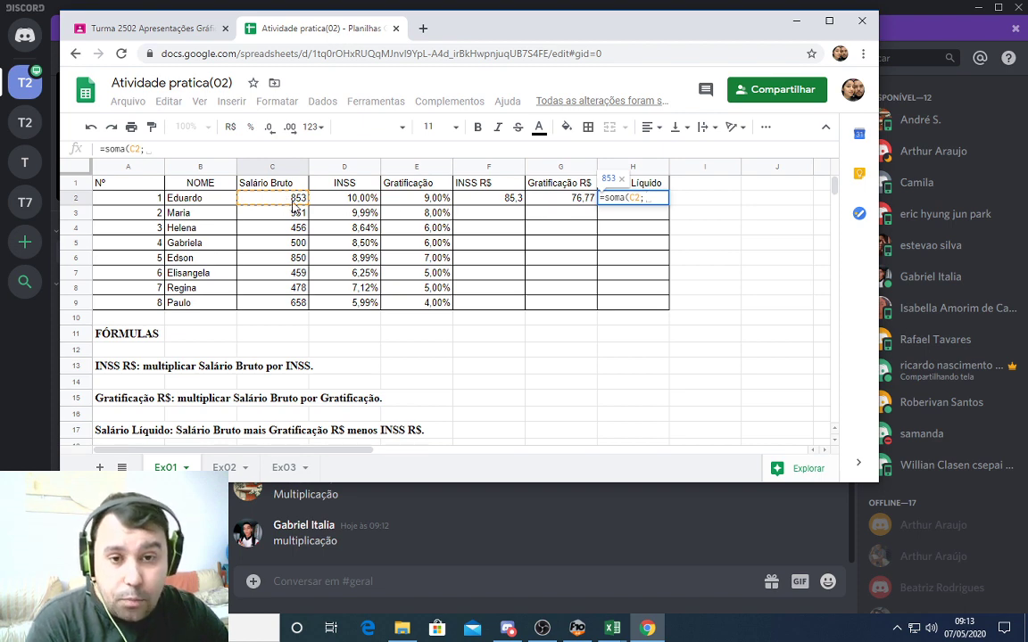
pyautogui.click(572, 202)
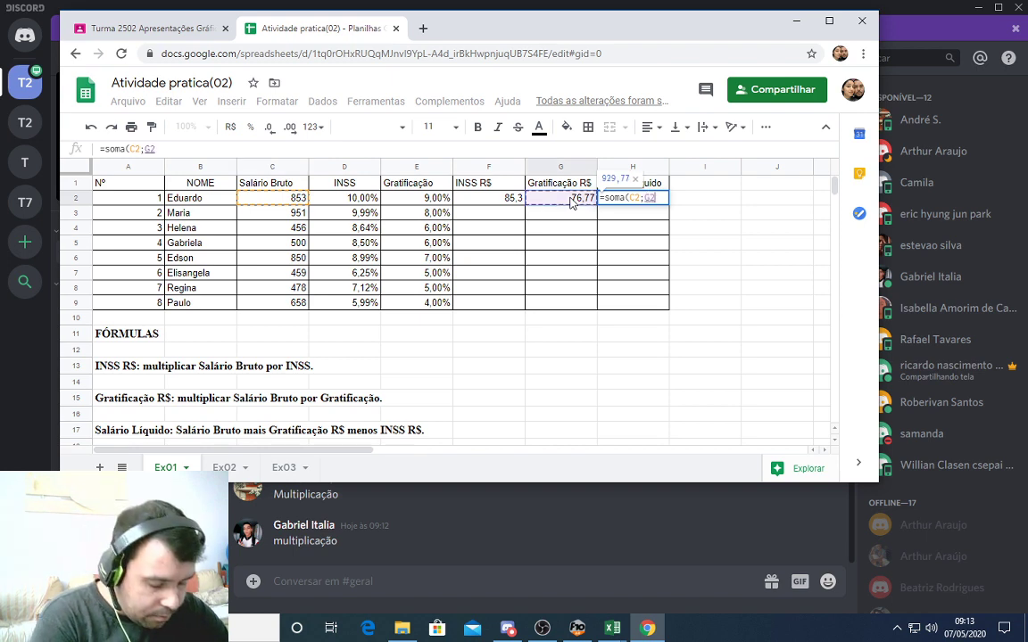
pyautogui.write(')')
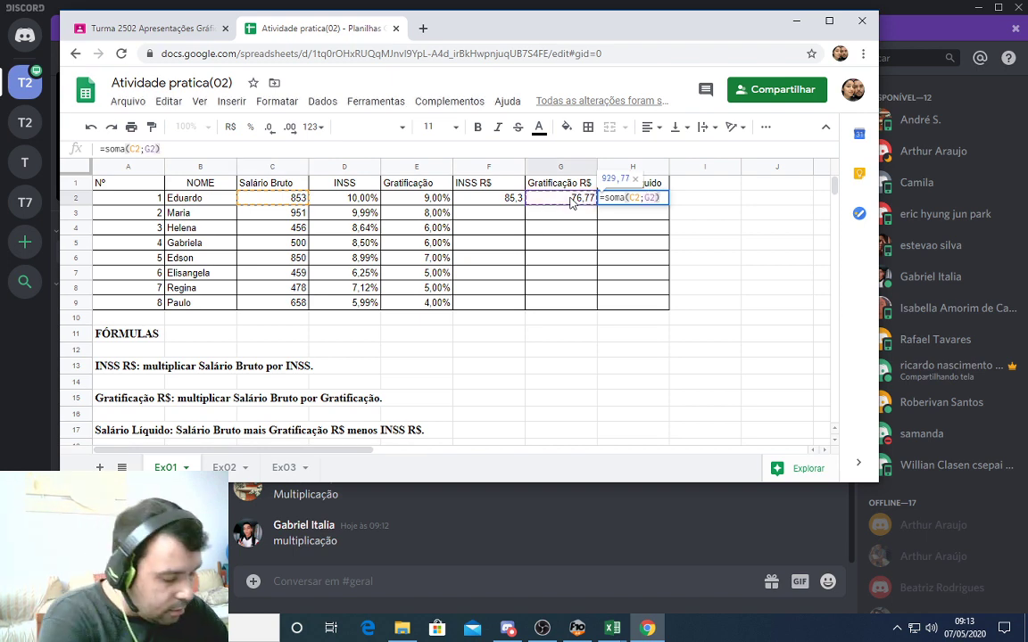
pyautogui.write('-')
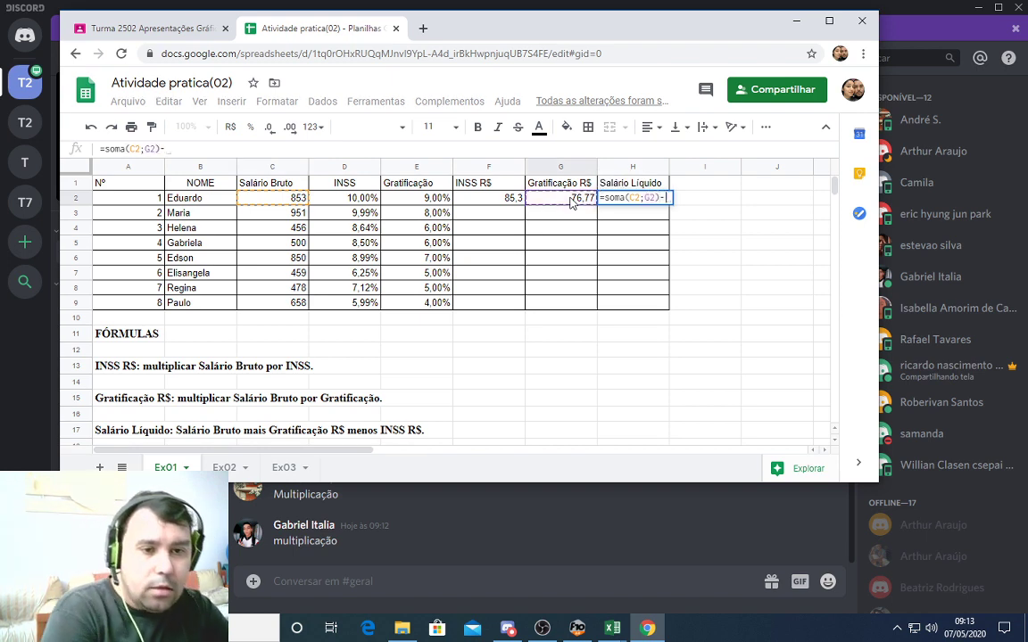
pyautogui.click(498, 204)
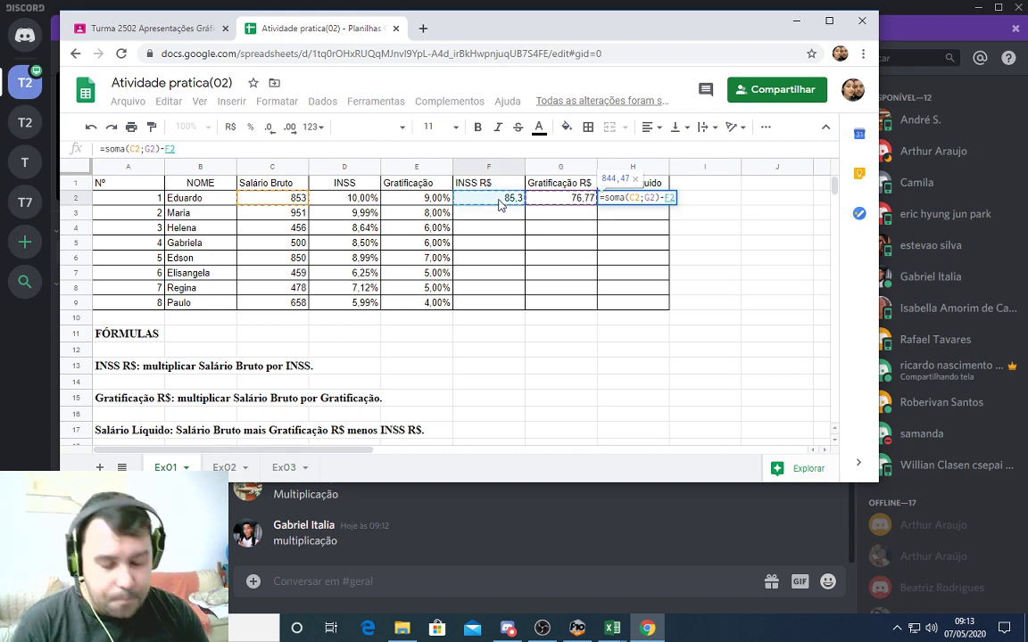
pyautogui.press('Return')
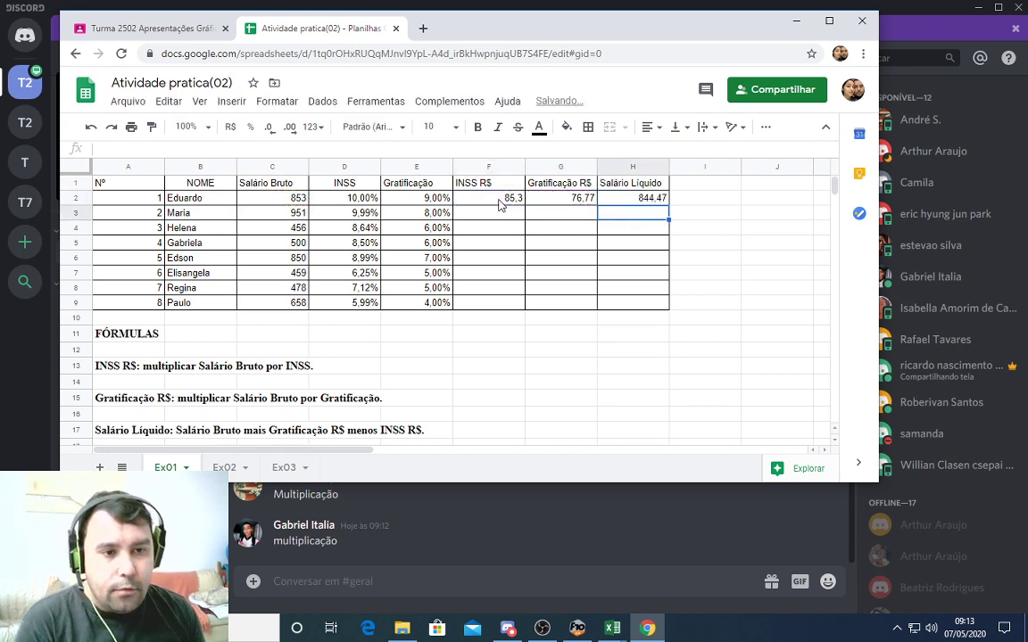
# Enter the alternative Salário Líquido formula =C2+G2-F2 in I2, beside the table
pyautogui.press('Up')
pyautogui.press('Right')
pyautogui.write('=')
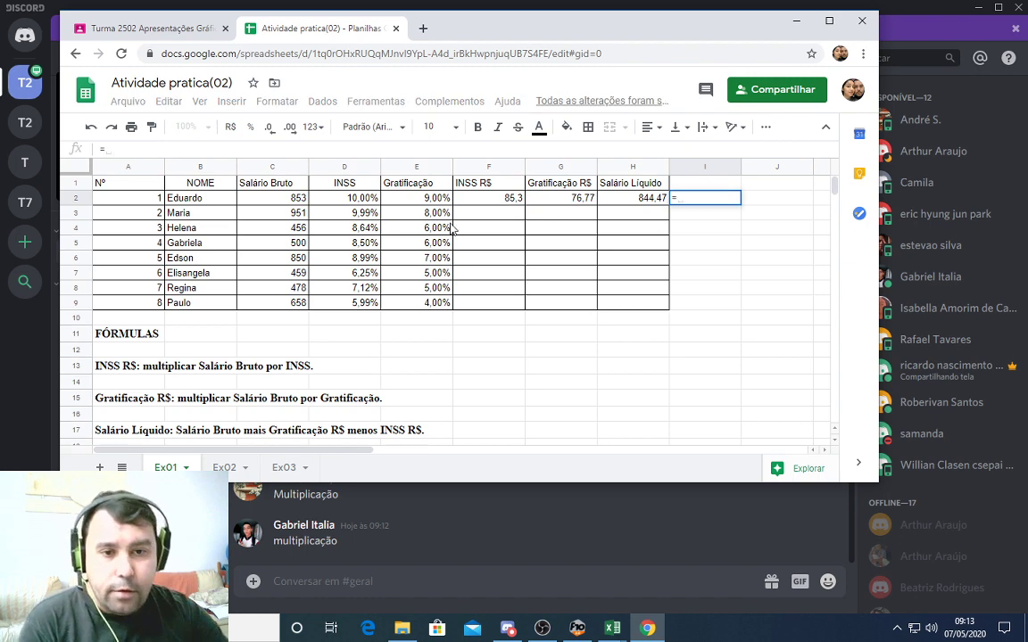
pyautogui.click(299, 201)
pyautogui.write('+')
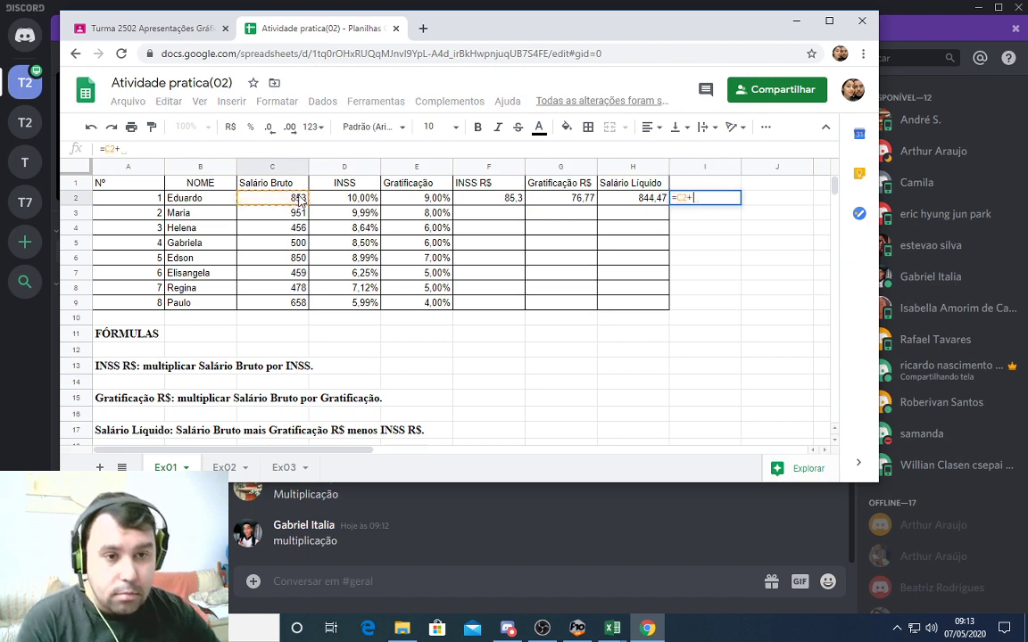
pyautogui.click(566, 198)
pyautogui.write('-')
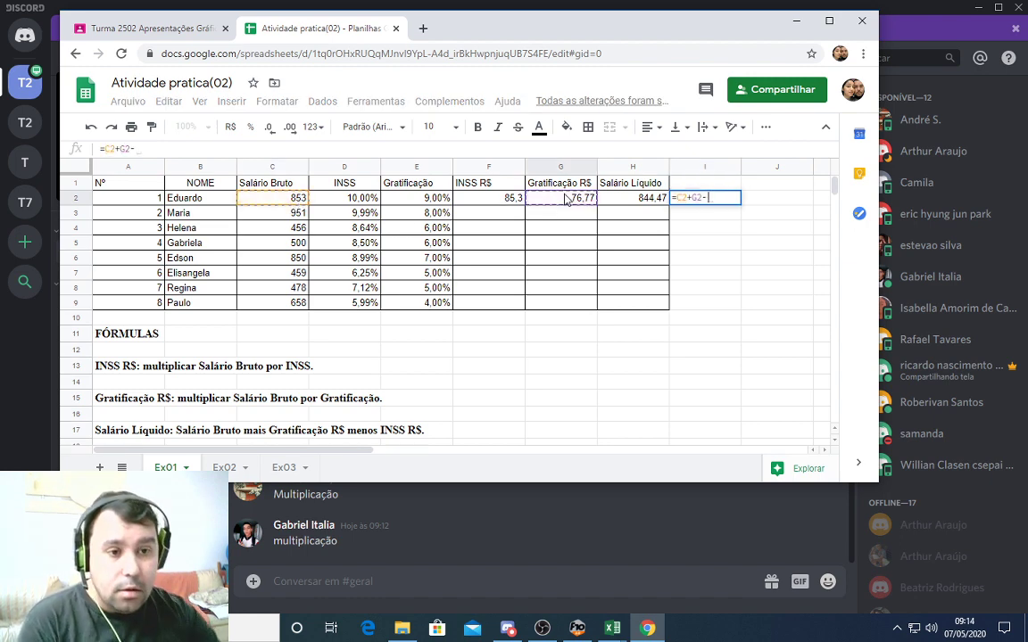
pyautogui.click(509, 201)
pyautogui.press('Return')
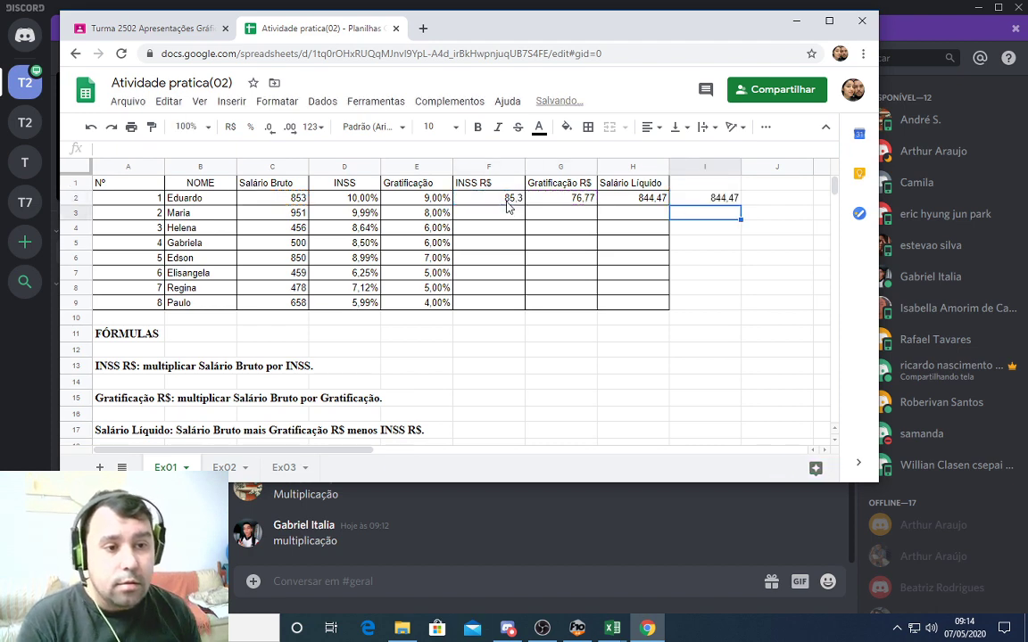
# Remove the equals sign from the formula in I2 so the cell holds the plain text C2+G2-F2
pyautogui.press('Up')
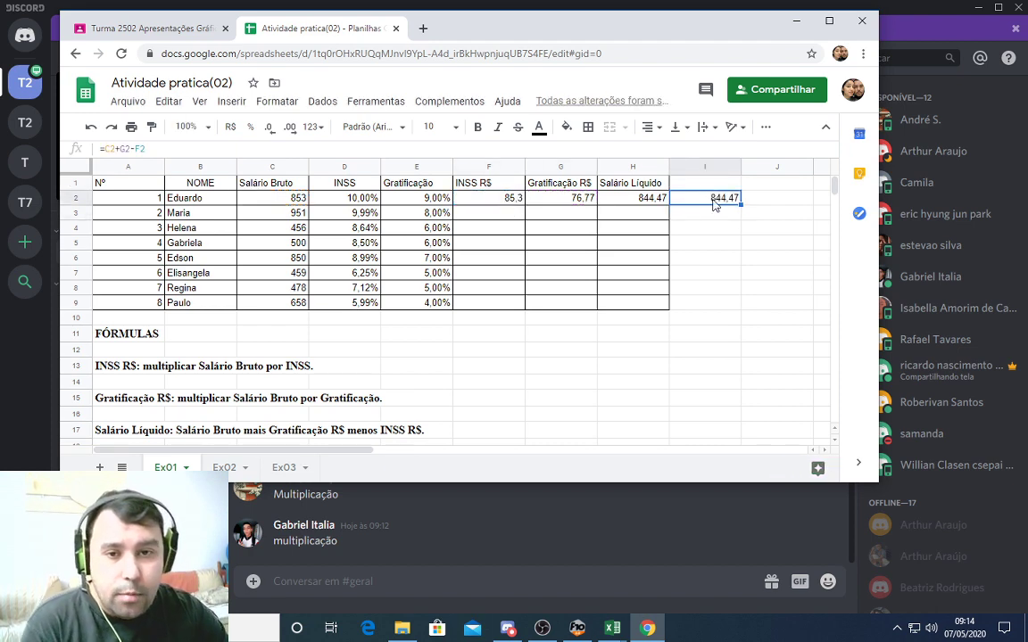
pyautogui.doubleClick(713, 205)
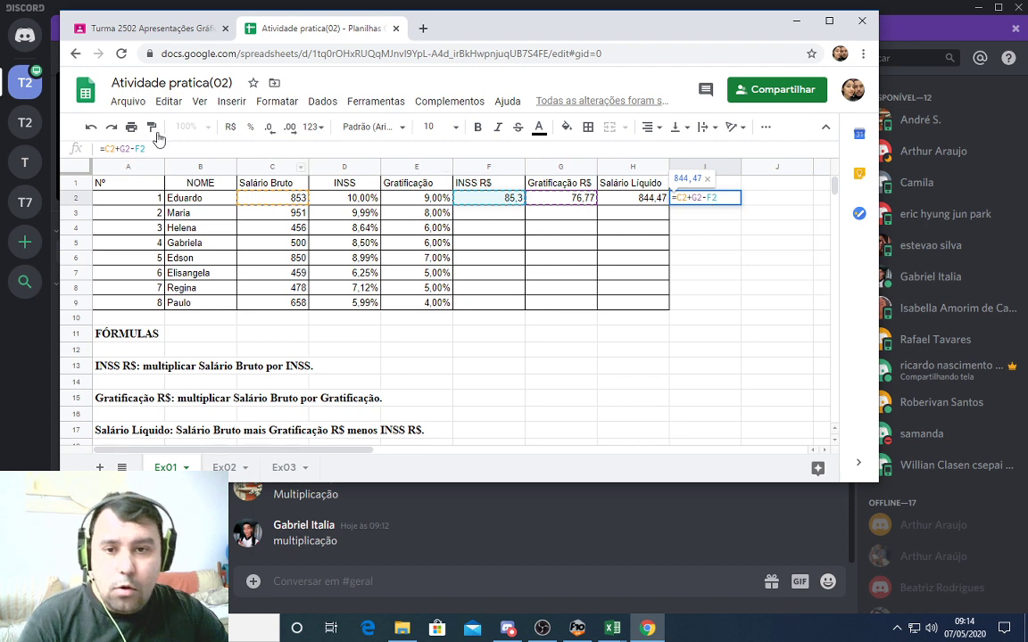
pyautogui.click(104, 149)
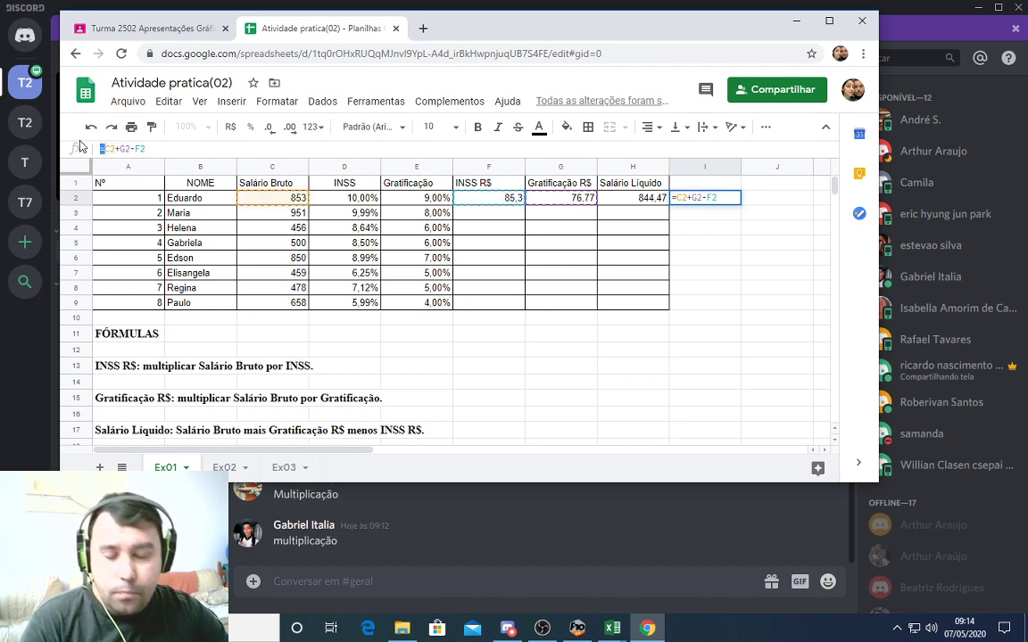
pyautogui.press('BackSpace')
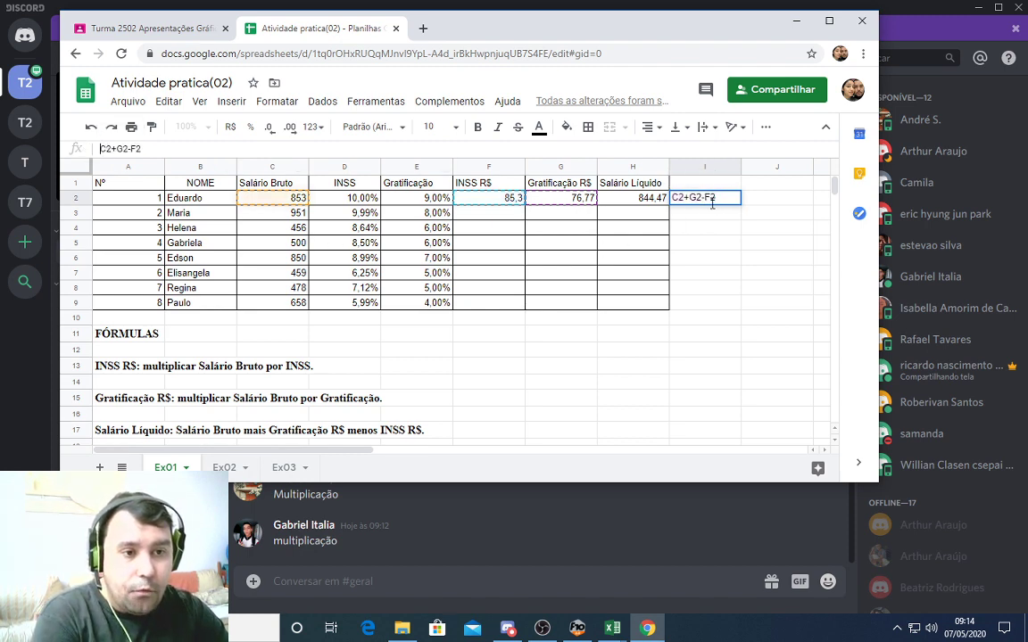
# Replace =SUM with soma in H2 so the cell holds the plain text soma(C2;G2)-F2
pyautogui.doubleClick(642, 198)
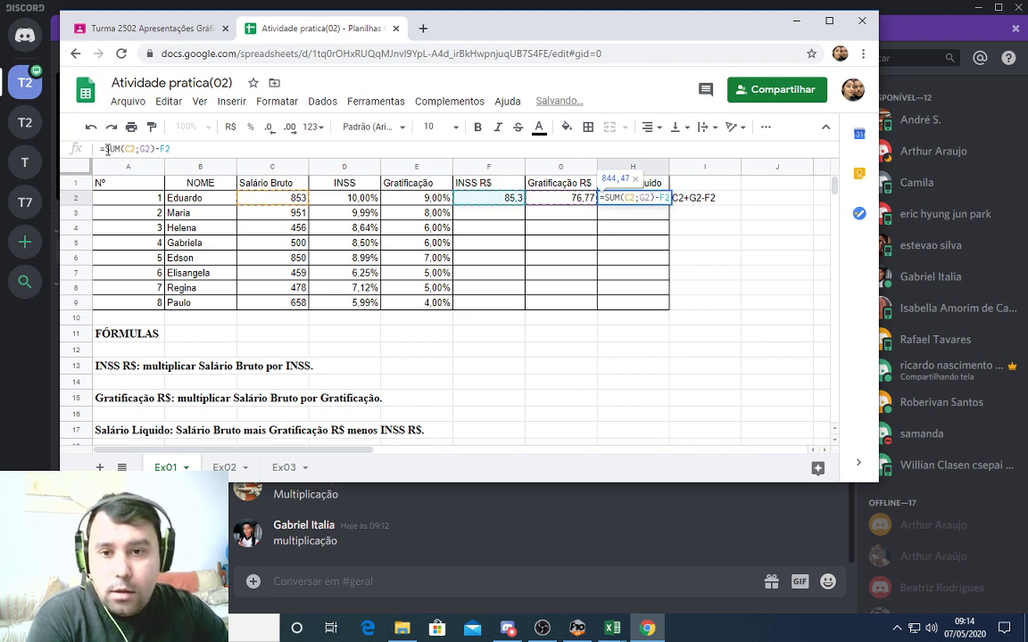
pyautogui.moveTo(121, 149); pyautogui.dragTo(70, 151)
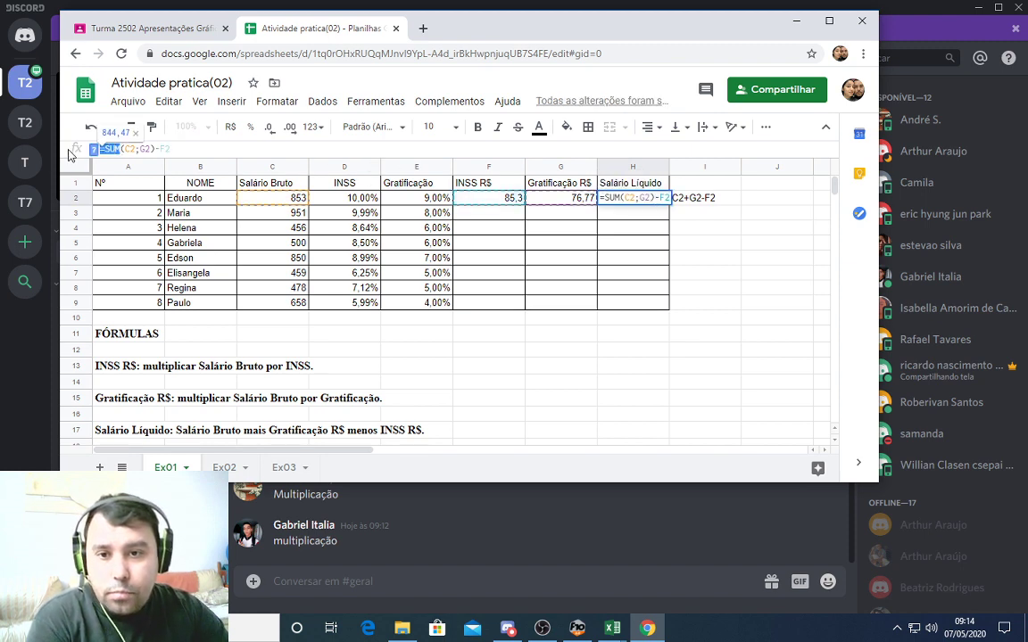
pyautogui.write('soma')
pyautogui.press('Return')
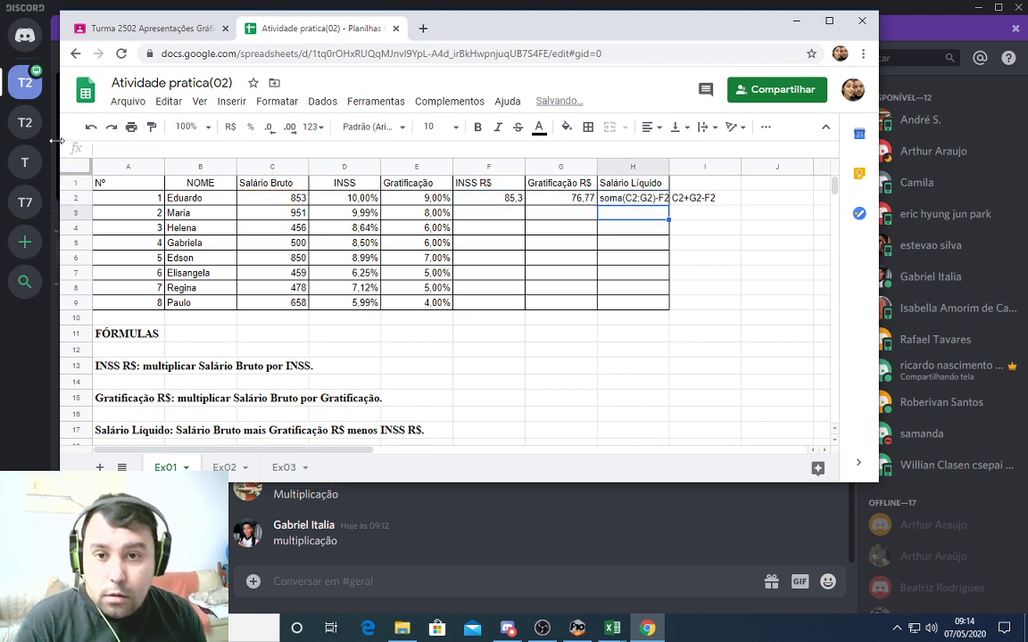
# Widen column H so the text formula in H2 fits inside the Salário Líquido column
pyautogui.moveTo(669, 166); pyautogui.dragTo(701, 165)
pyautogui.click(680, 202)
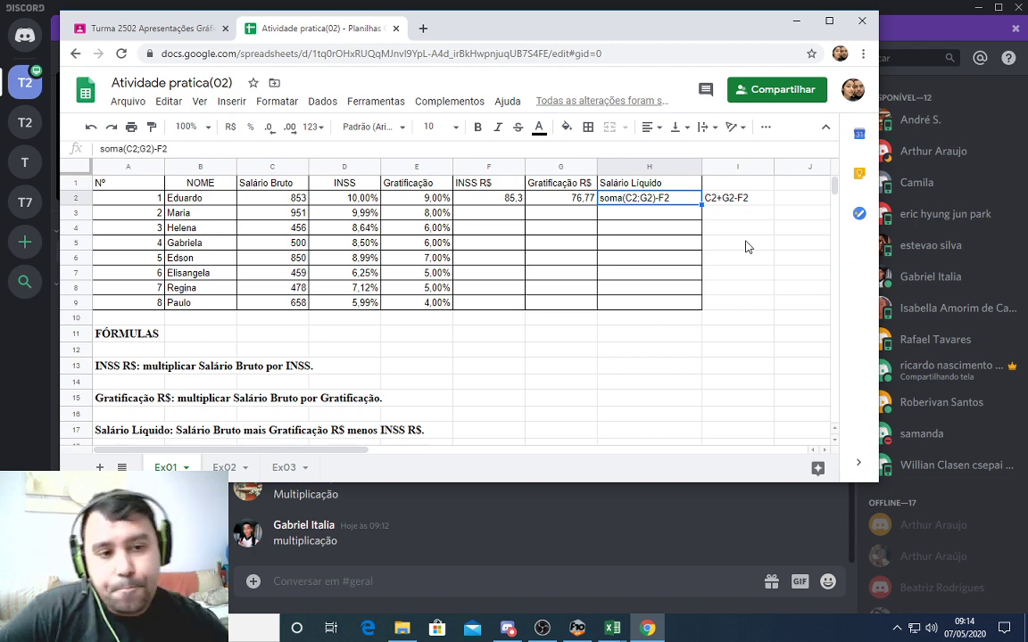
# Open the Ex02 sheet and examine the empty Total, Média, Maior nota and Menor nota columns
pyautogui.click(225, 467)
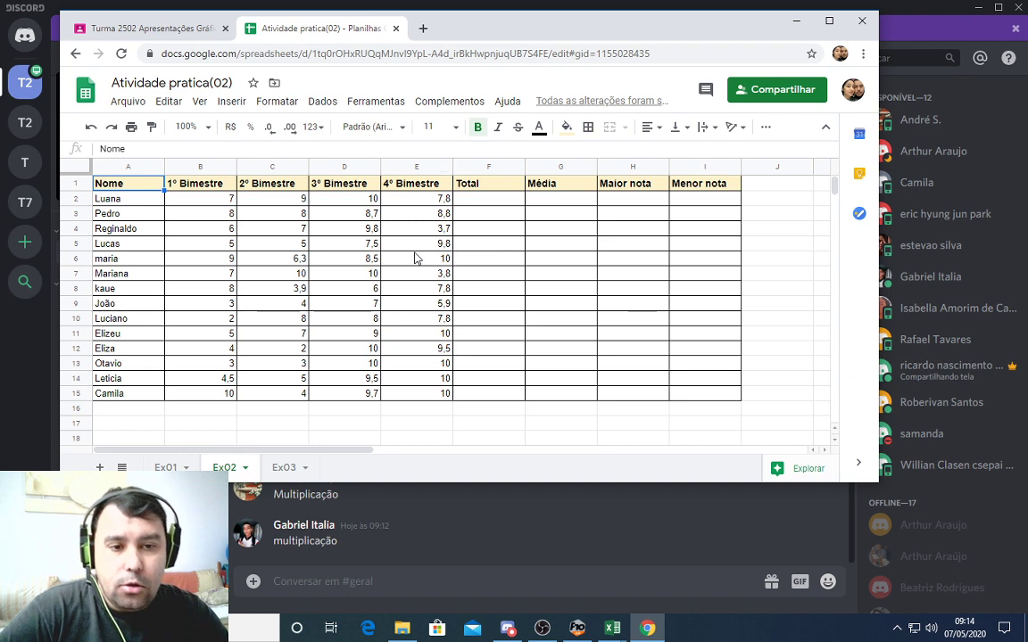
pyautogui.click(470, 198)
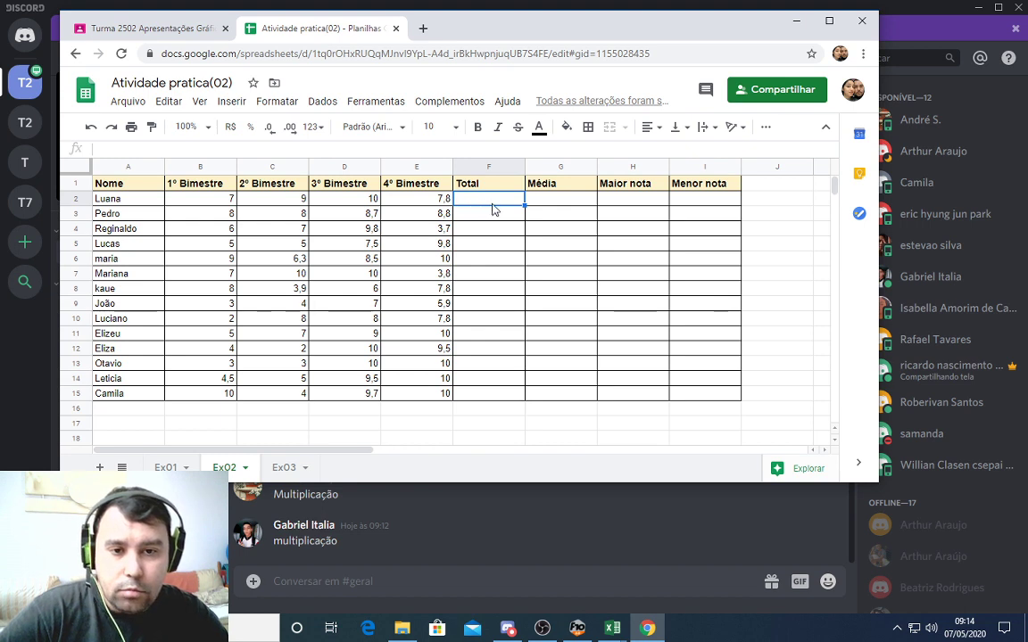
pyautogui.click(571, 203)
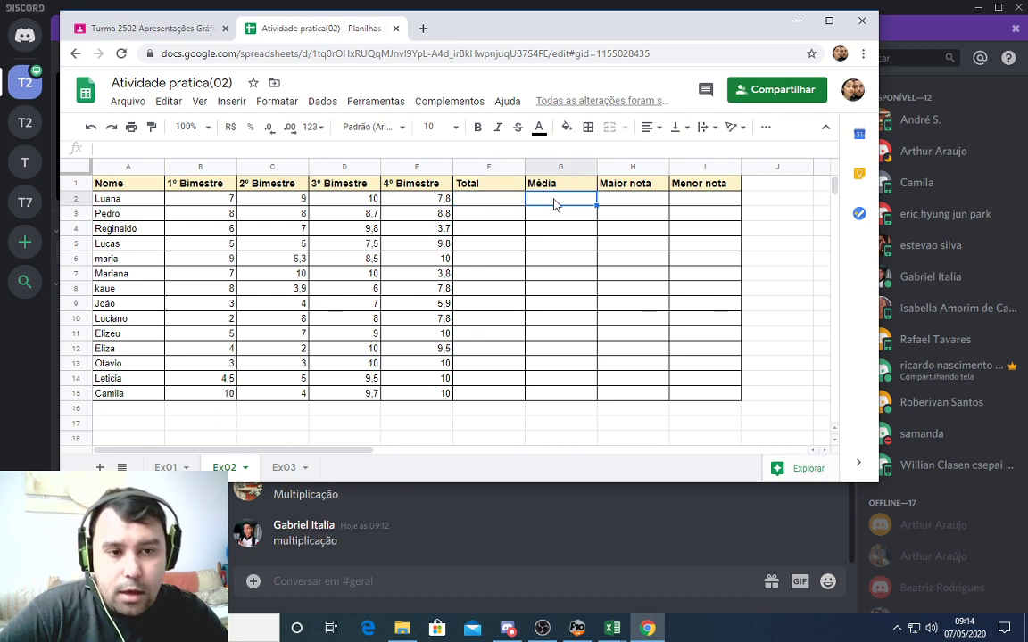
pyautogui.click(624, 203)
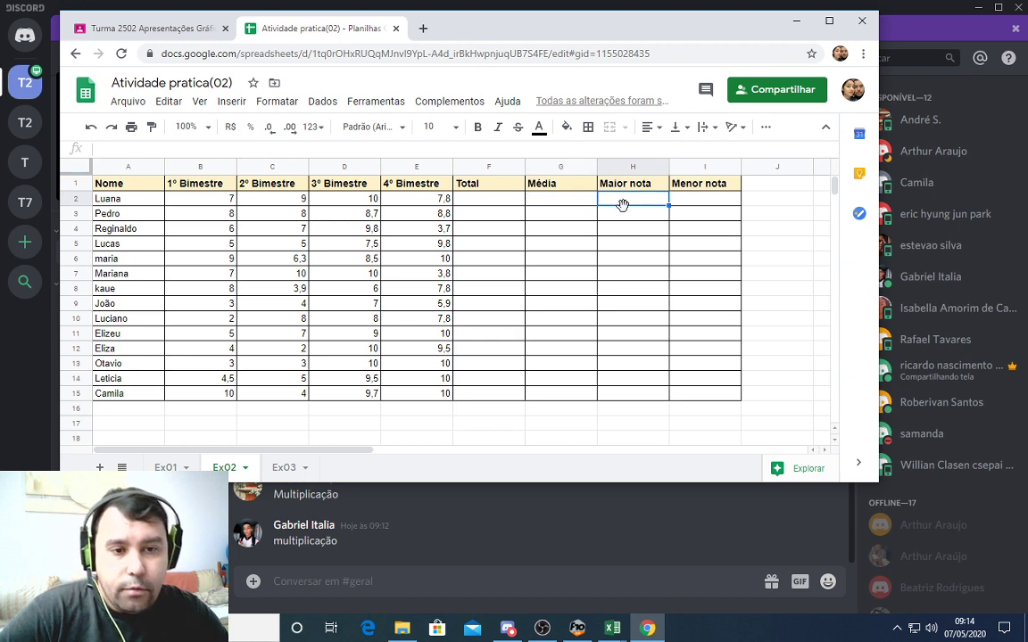
pyautogui.click(692, 207)
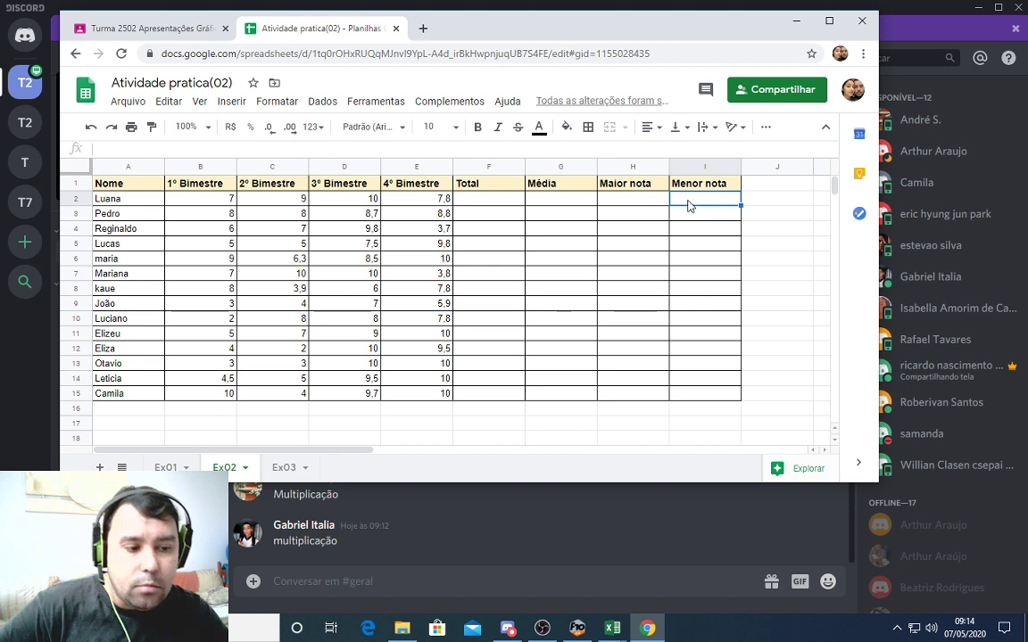
# Open the Ex03 sheet and make the browser window taller to show the product table down to its green totals row
pyautogui.click(287, 471)
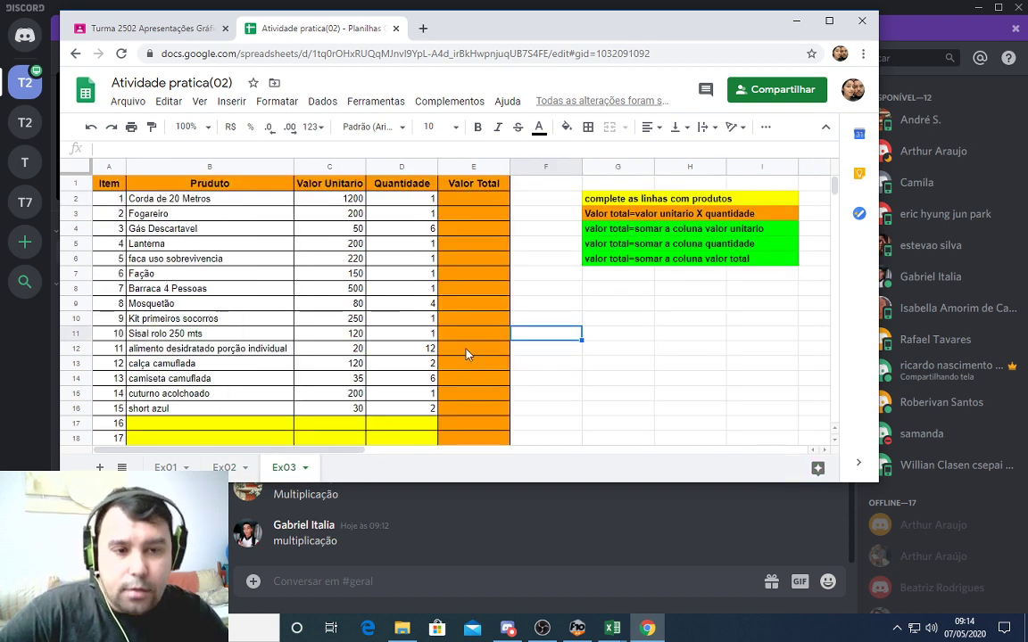
pyautogui.scroll(-2, 471, 366)
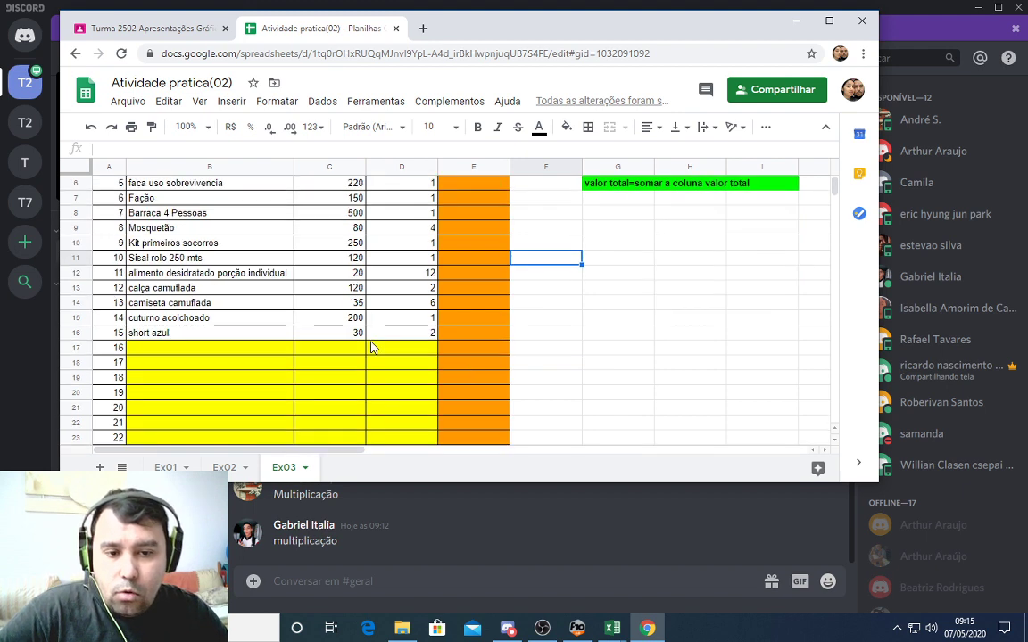
pyautogui.scroll(2, 482, 410)
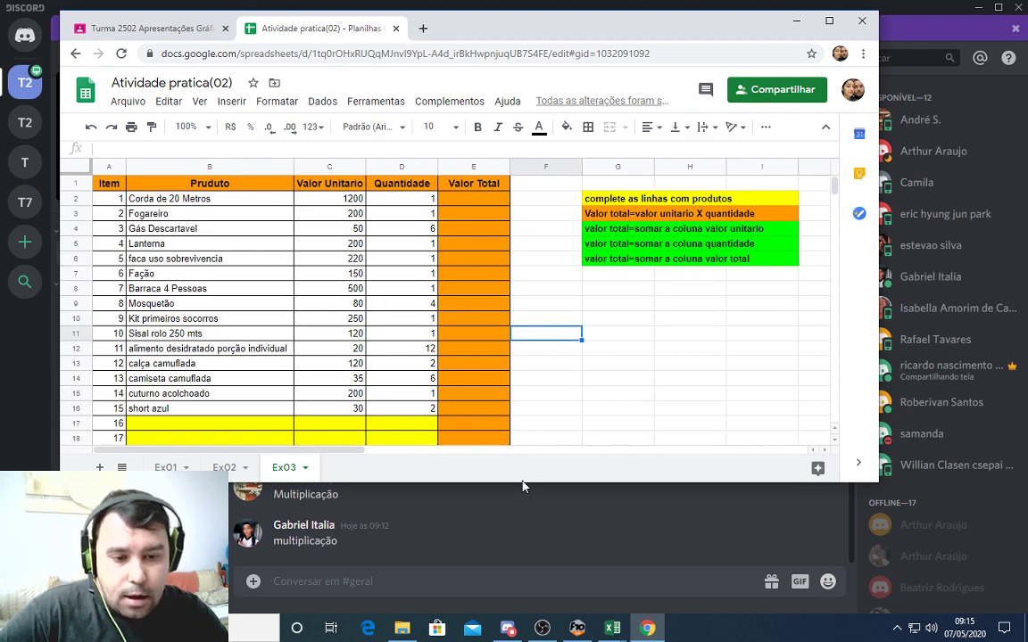
pyautogui.moveTo(523, 482); pyautogui.dragTo(522, 612)
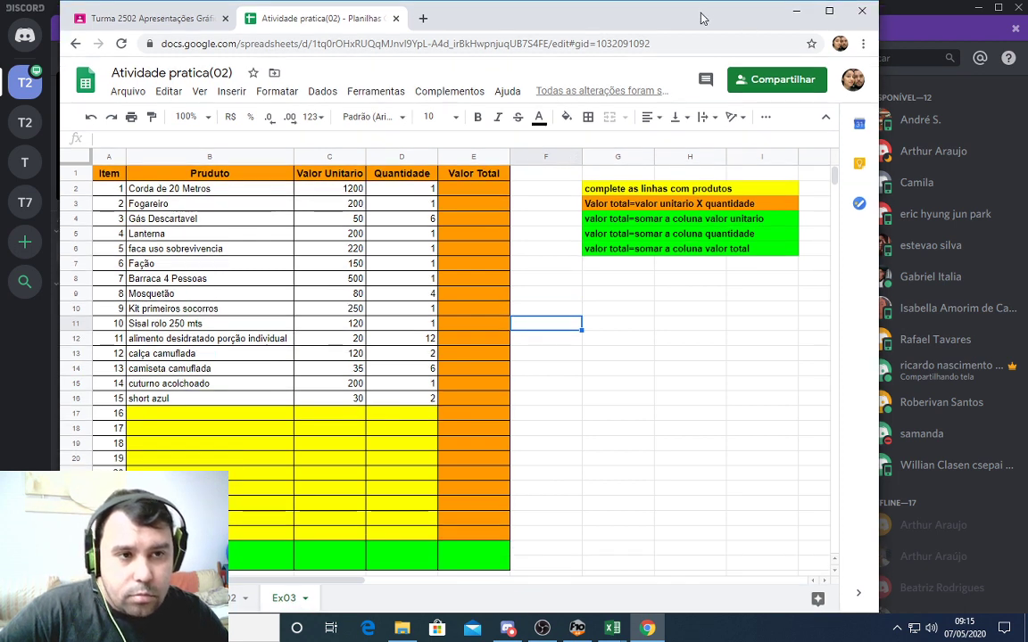
# Examine the yellow blank product rows and the green total cells under Valor Unitario and Quantidade
pyautogui.moveTo(157, 419); pyautogui.dragTo(419, 537)
pyautogui.click(335, 559)
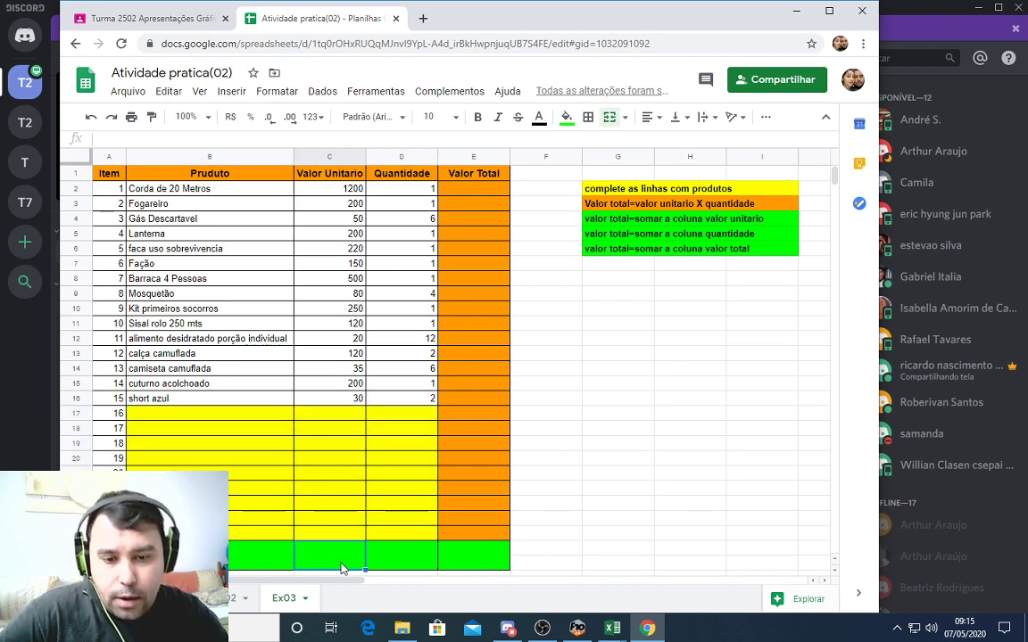
pyautogui.moveTo(344, 562); pyautogui.dragTo(351, 183)
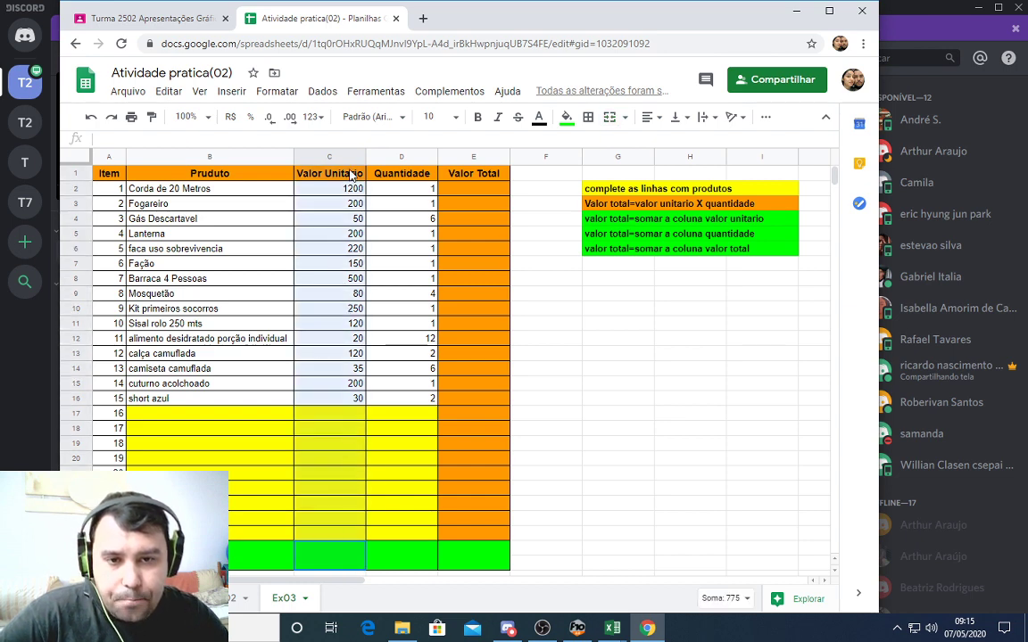
pyautogui.moveTo(351, 243); pyautogui.dragTo(350, 162)
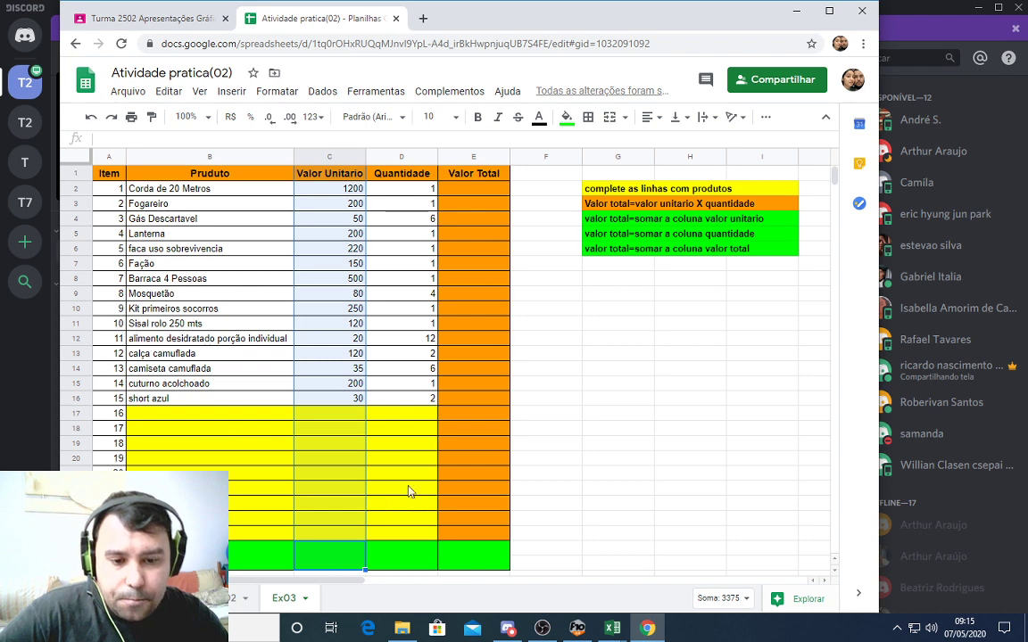
pyautogui.click(410, 564)
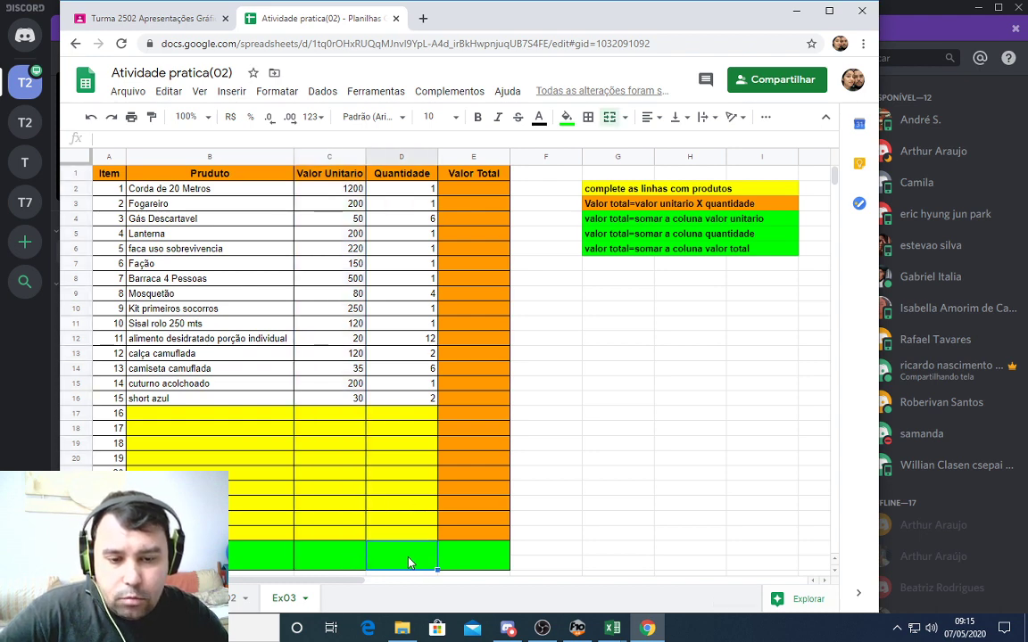
pyautogui.moveTo(408, 562)
pyautogui.mouseDown()
pyautogui.moveTo(403, 174)
pyautogui.moveTo(413, 573)
pyautogui.moveTo(401, 174)
pyautogui.moveTo(418, 553)
pyautogui.mouseUp()
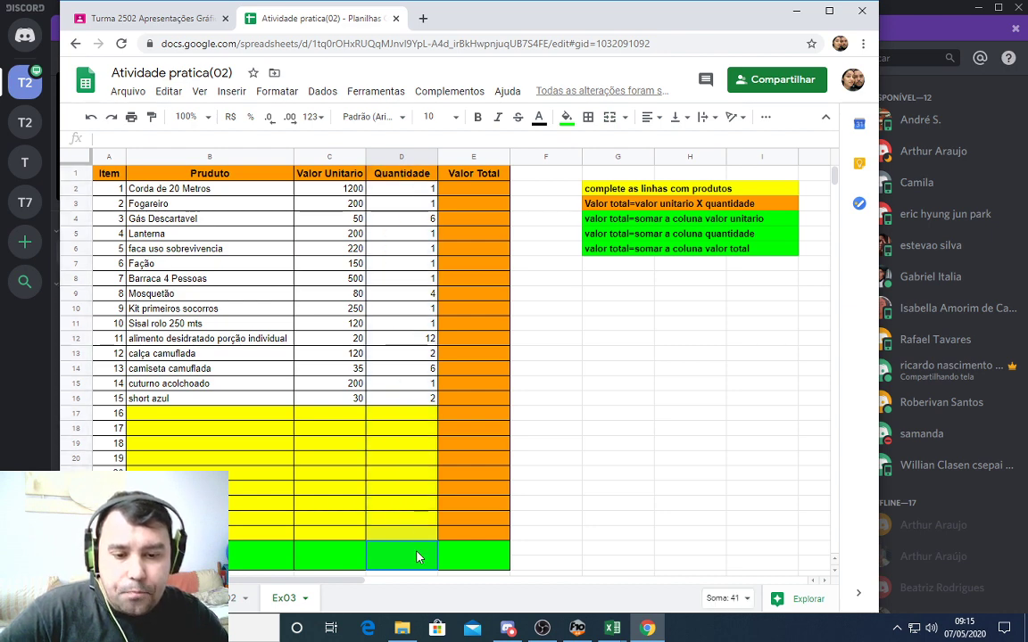
# Examine the Valor Unitario, Quantidade and Valor Total cells in the Corda de 20 Metros row
pyautogui.click(471, 191)
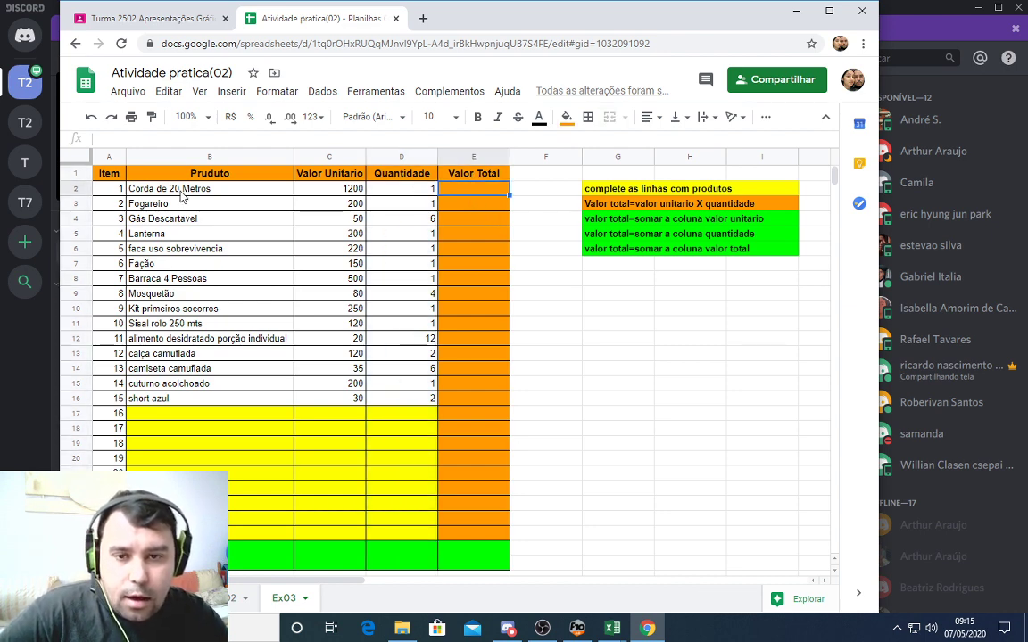
pyautogui.moveTo(161, 194); pyautogui.dragTo(477, 183)
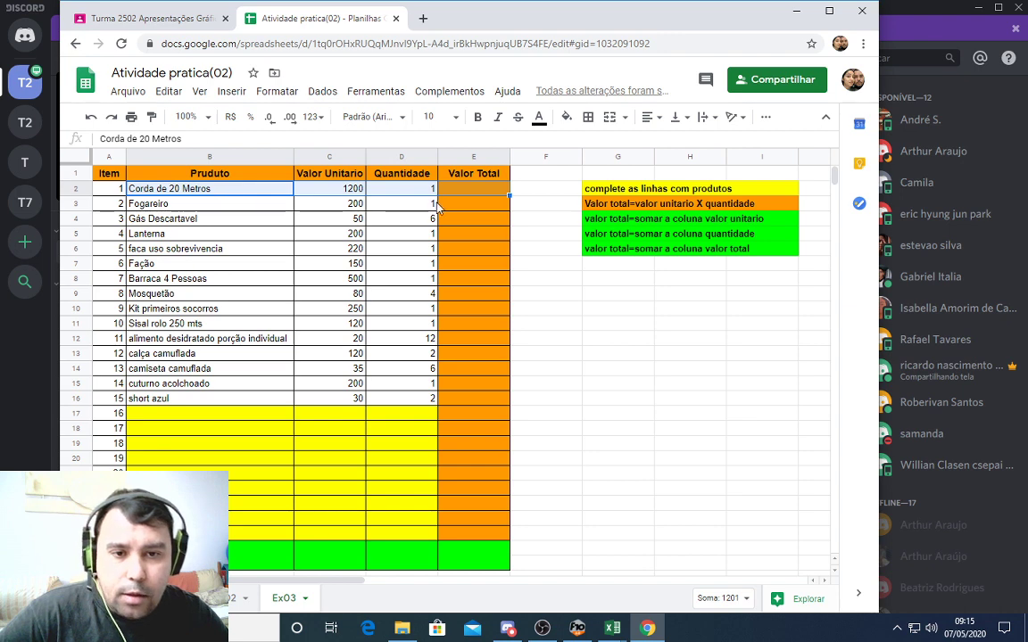
pyautogui.click(459, 193)
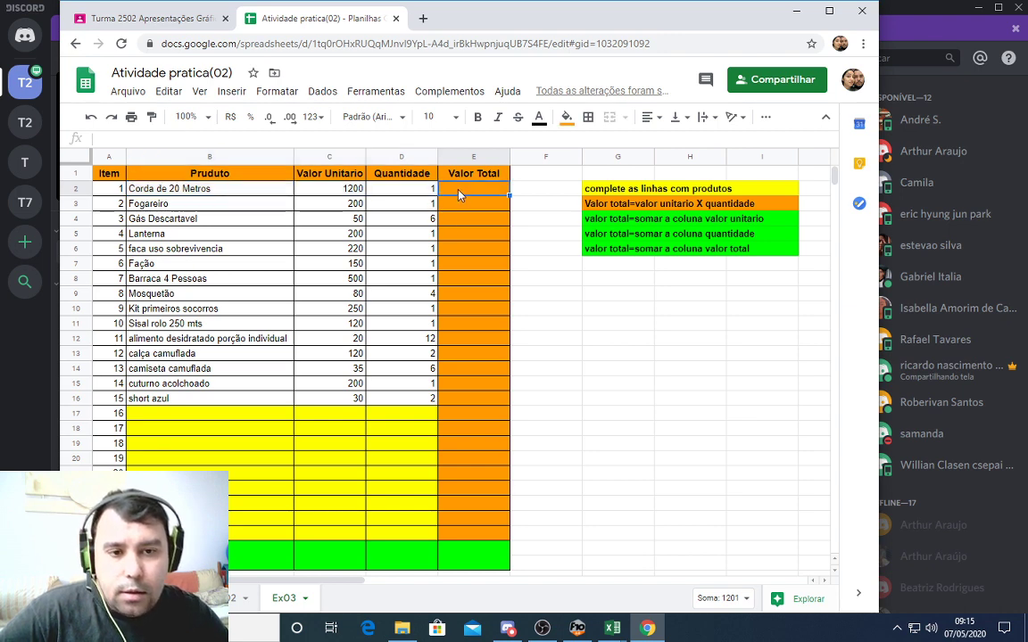
pyautogui.click(359, 191)
pyautogui.click(409, 190)
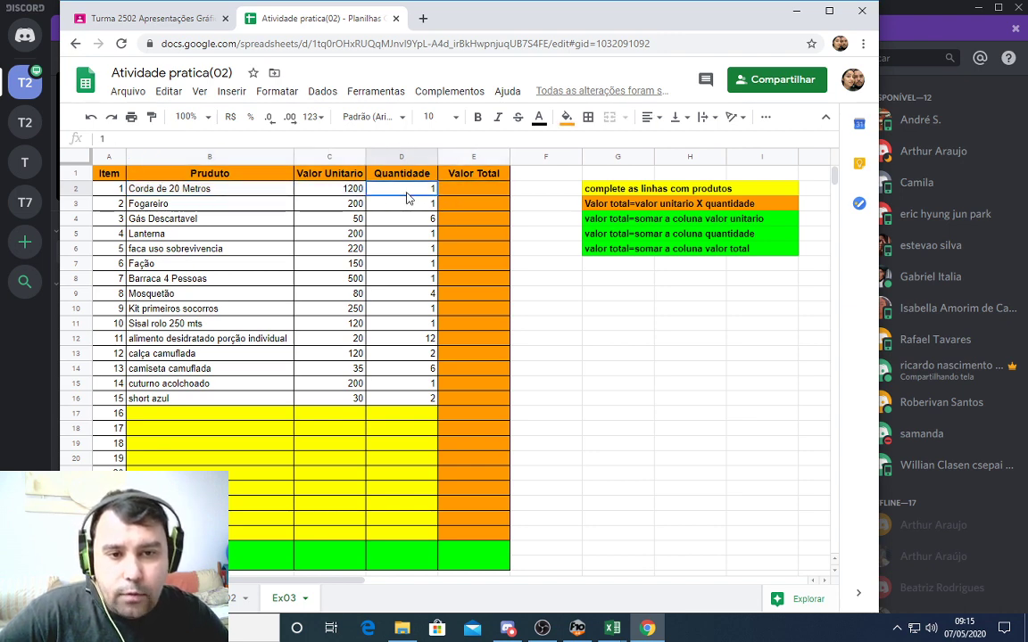
pyautogui.click(339, 190)
pyautogui.click(419, 192)
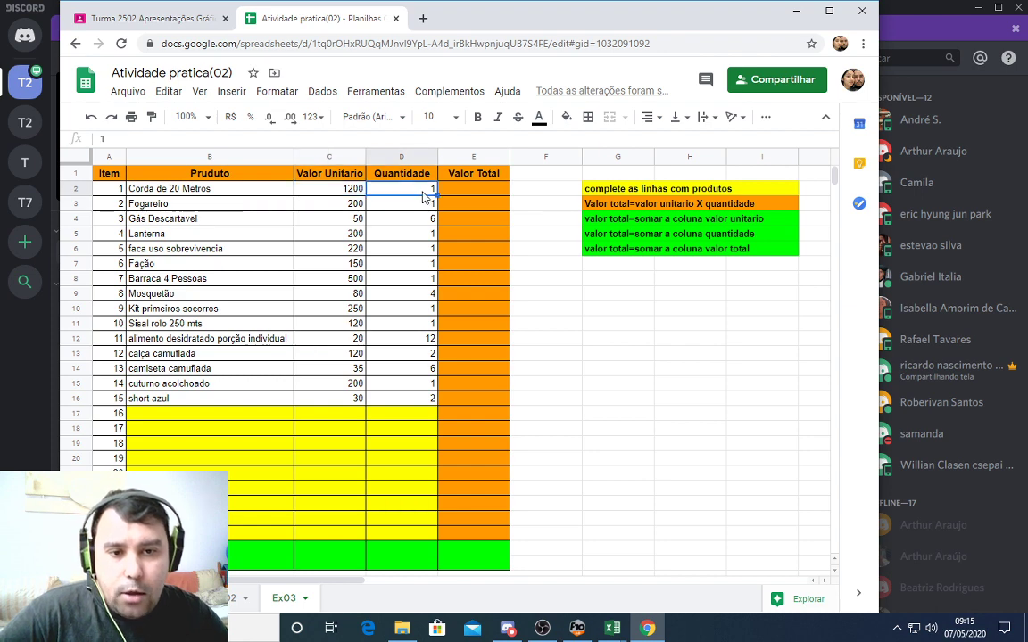
pyautogui.click(351, 191)
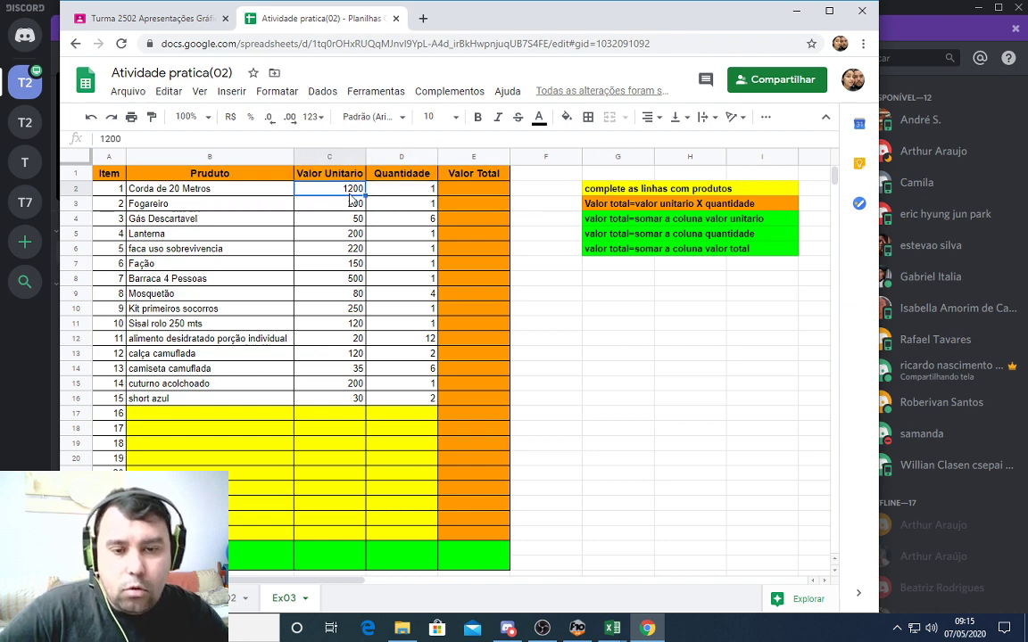
pyautogui.click(480, 193)
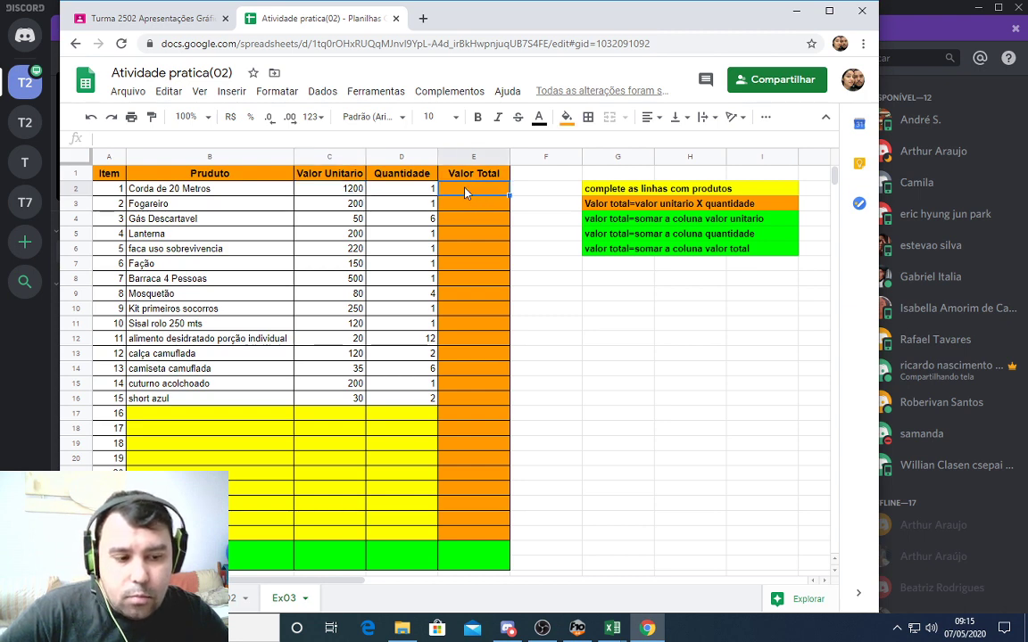
# Examine the Valor Unitario, Quantidade and Valor Total cells in the Fogareiro row
pyautogui.click(357, 205)
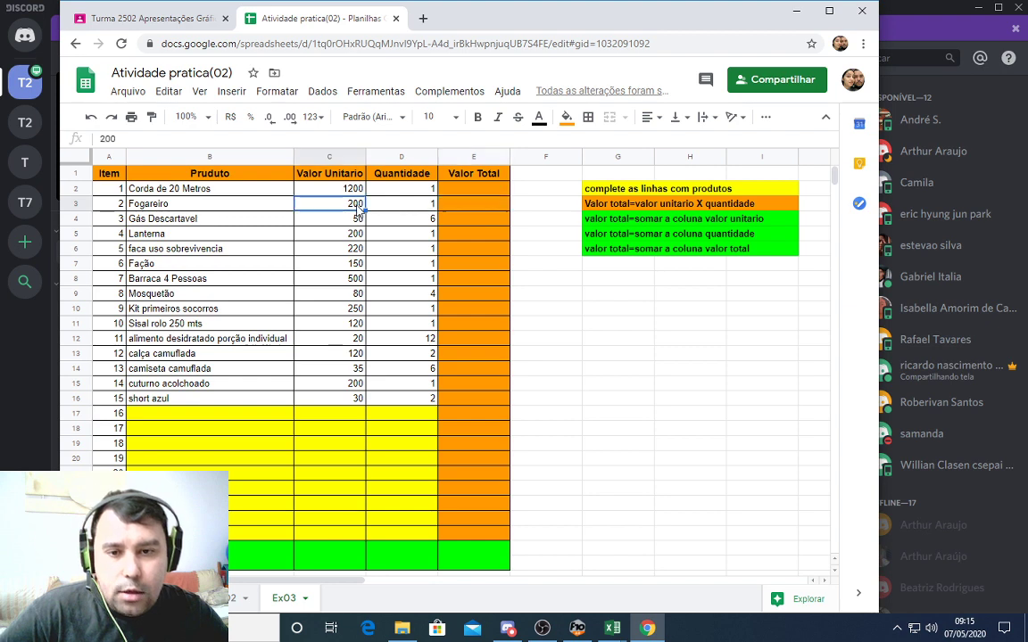
pyautogui.click(412, 205)
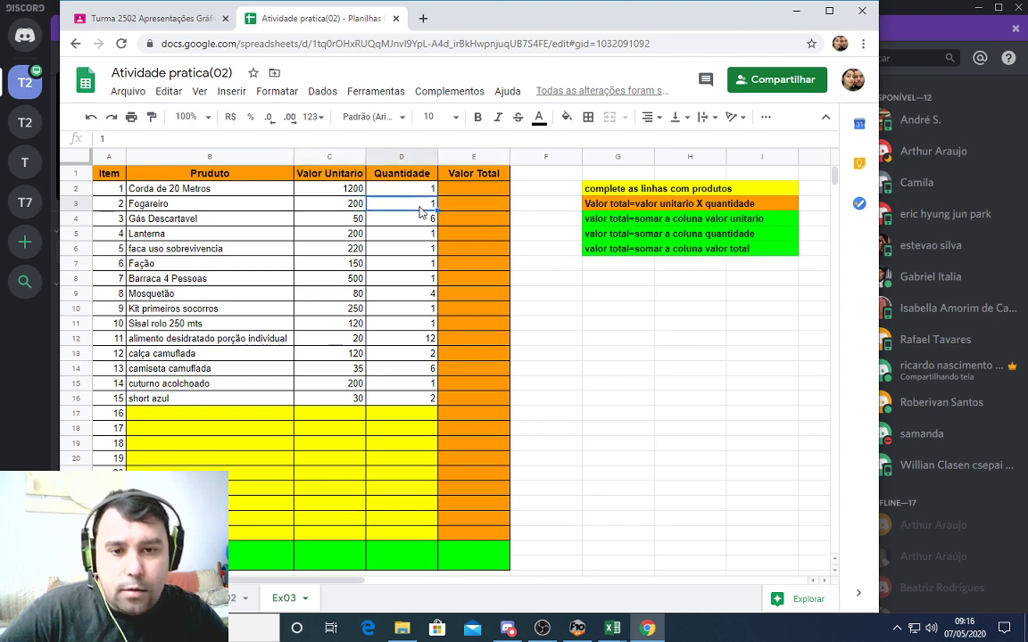
pyautogui.click(345, 207)
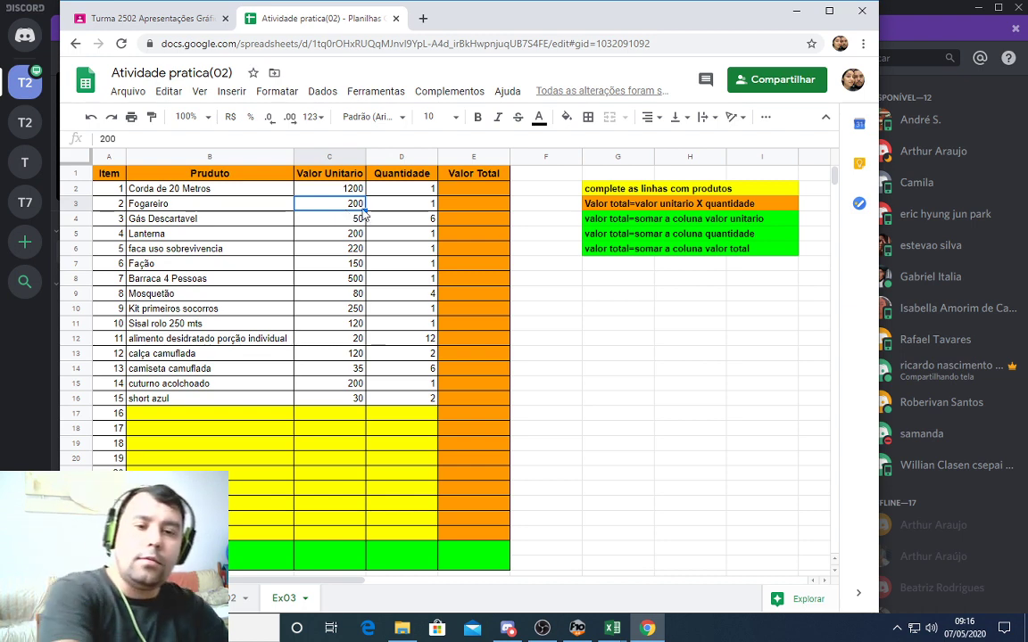
pyautogui.click(457, 208)
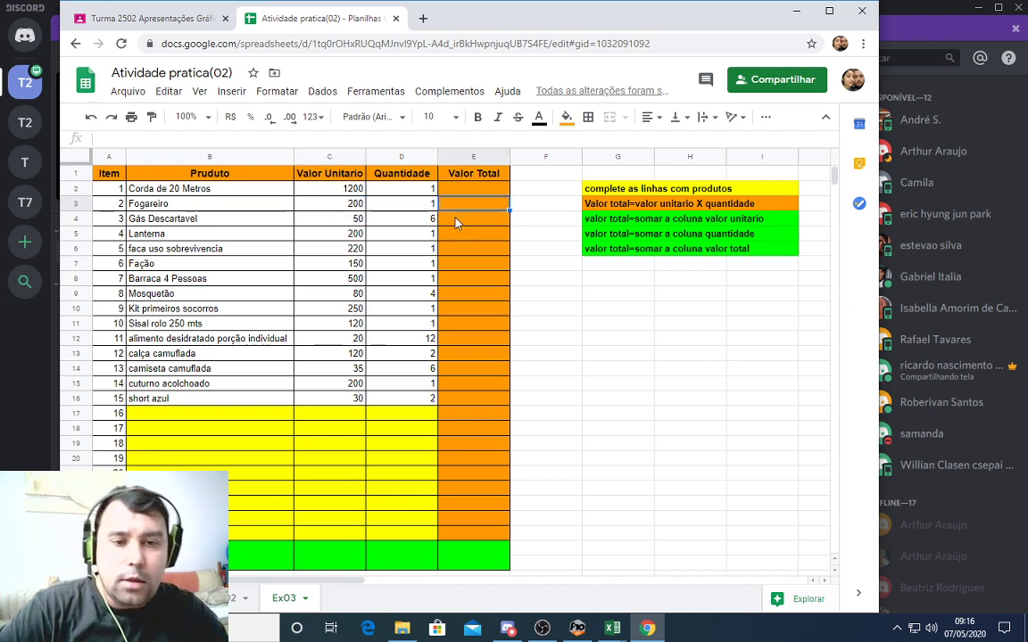
# Undo the accidental move of the green total cell at the foot of the Valor Total column
pyautogui.click(471, 562)
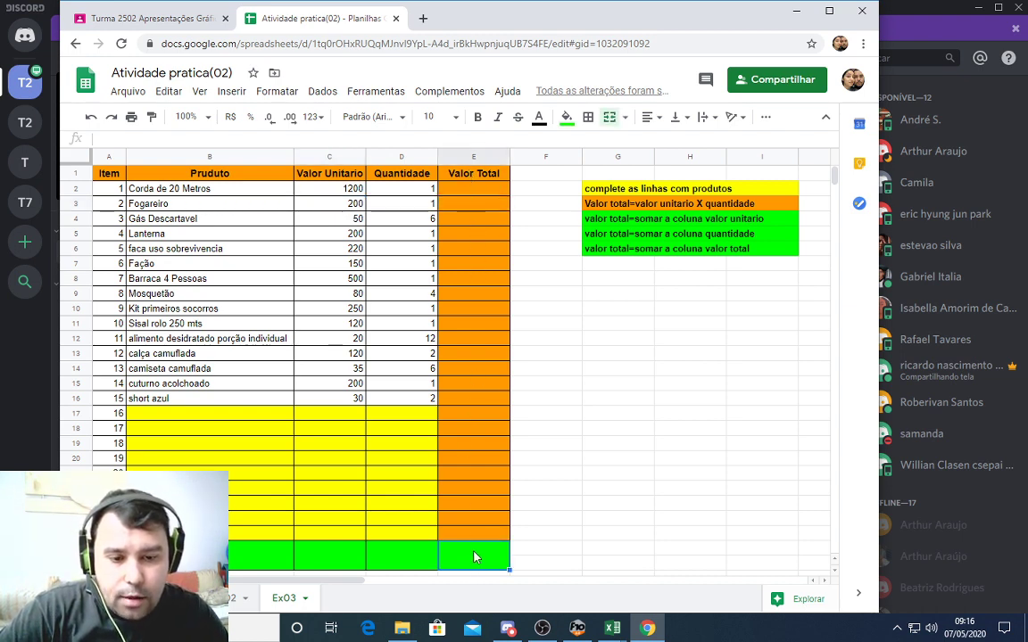
pyautogui.moveTo(474, 569); pyautogui.dragTo(476, 555)
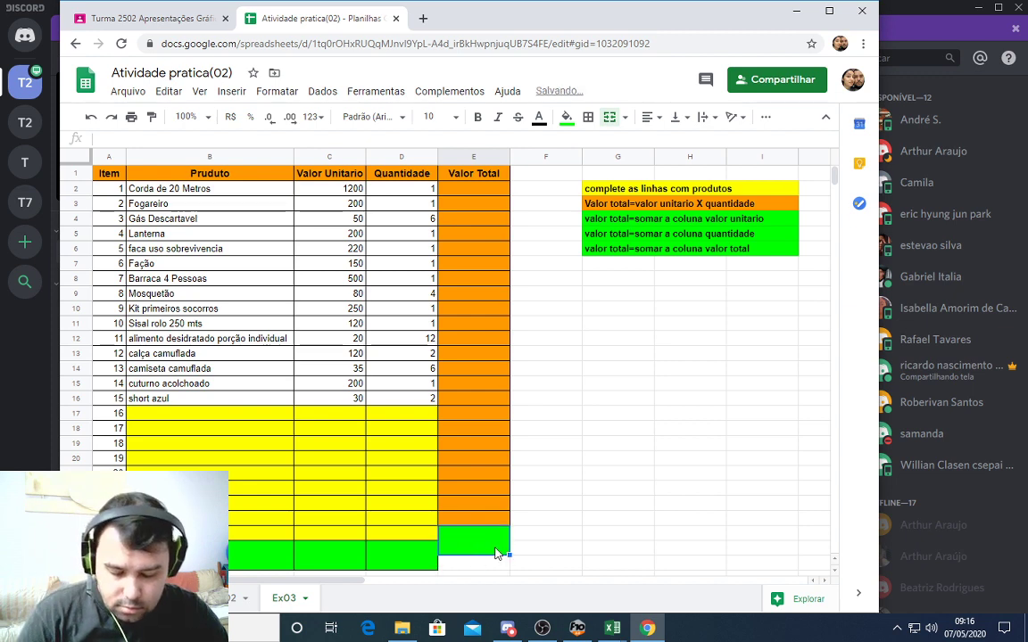
pyautogui.hotkey('ctrl', 'z')
pyautogui.moveTo(485, 558); pyautogui.dragTo(578, 363)
pyautogui.click(575, 354)
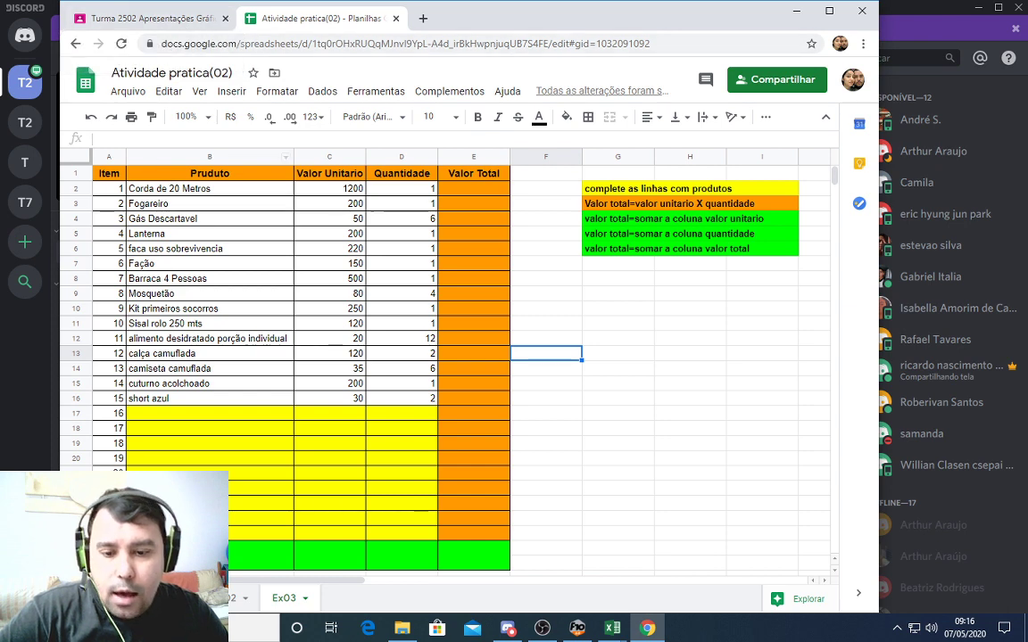
# Clear the example results and text formulas from F2:I2 on the Ex01 sheet
pyautogui.click(165, 599)
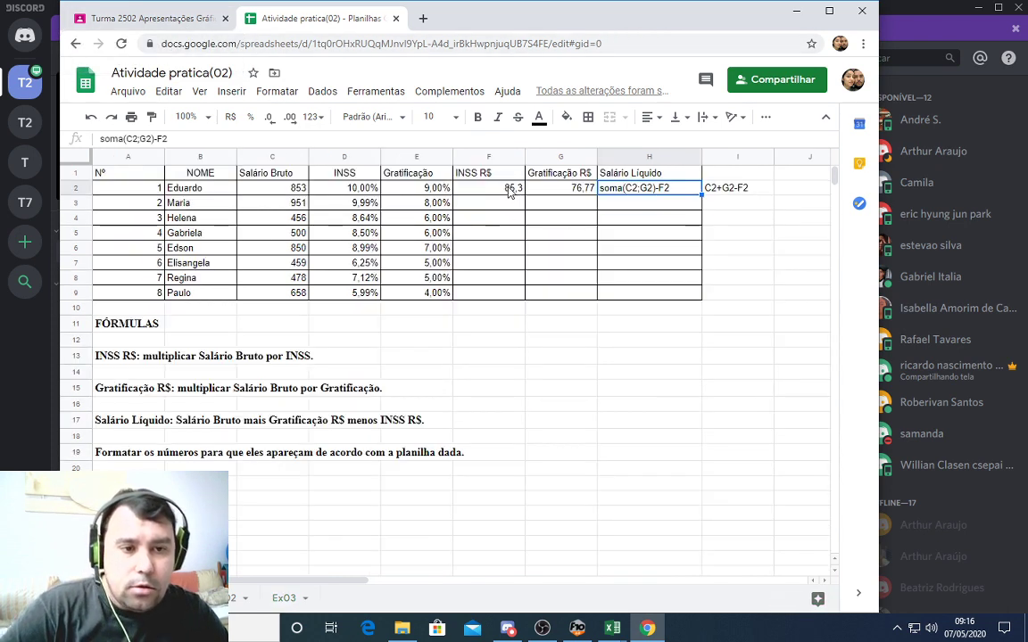
pyautogui.moveTo(509, 190); pyautogui.dragTo(711, 195)
pyautogui.press('Delete')
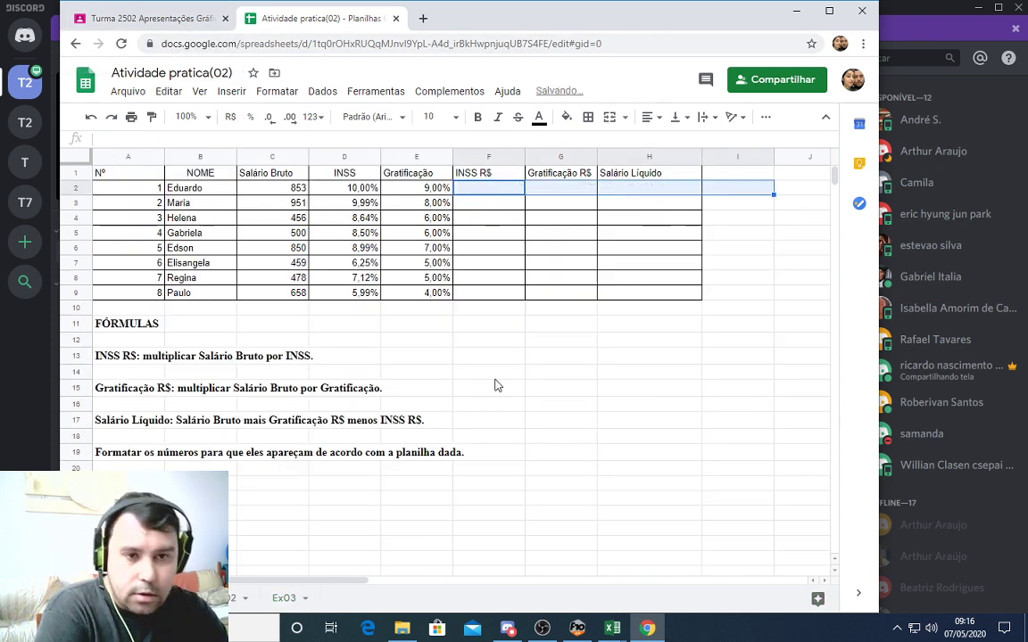
# Return to the Ex03 sheet and close the Atividade pratica(02) spreadsheet
pyautogui.click(282, 602)
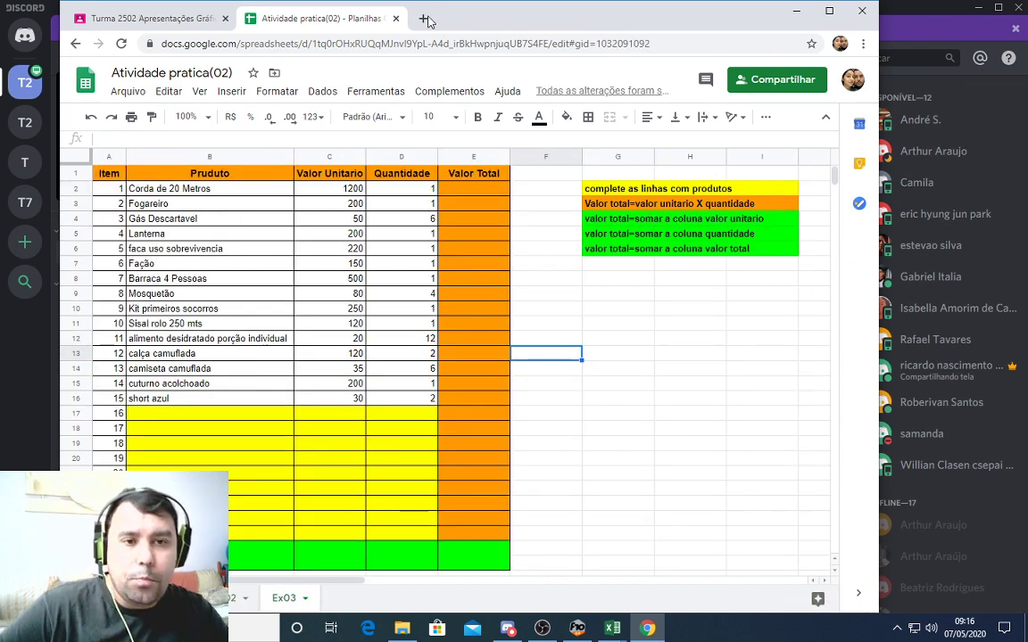
pyautogui.click(396, 19)
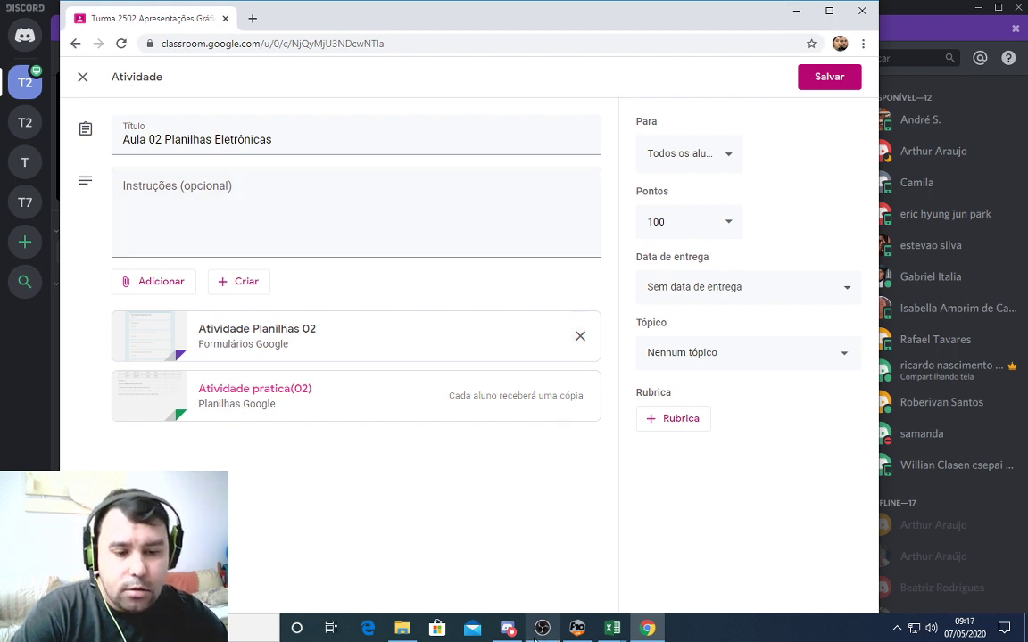
pyautogui.moveTo(538, 638)
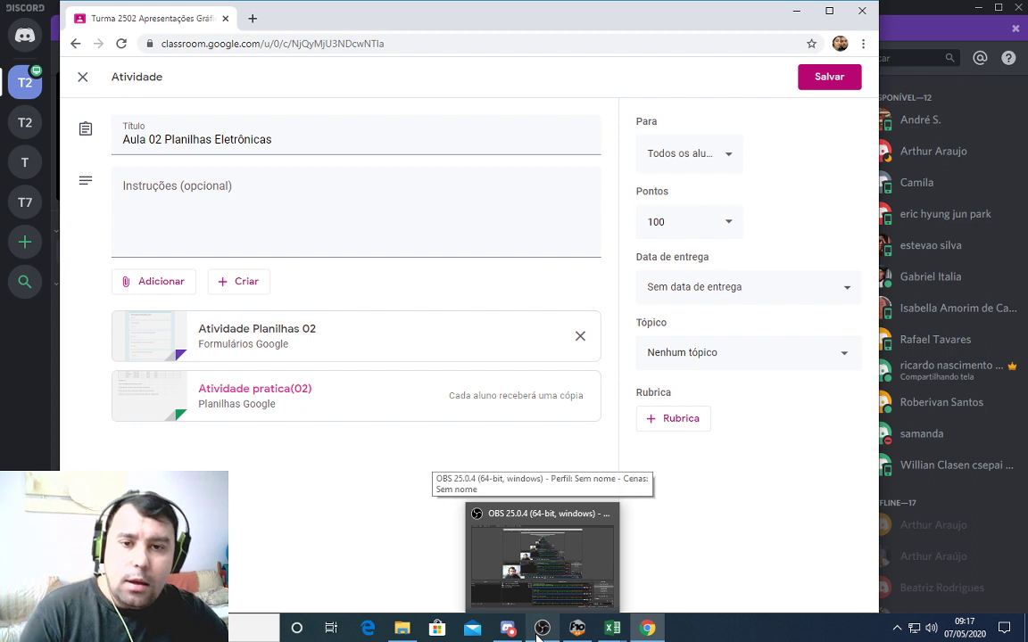